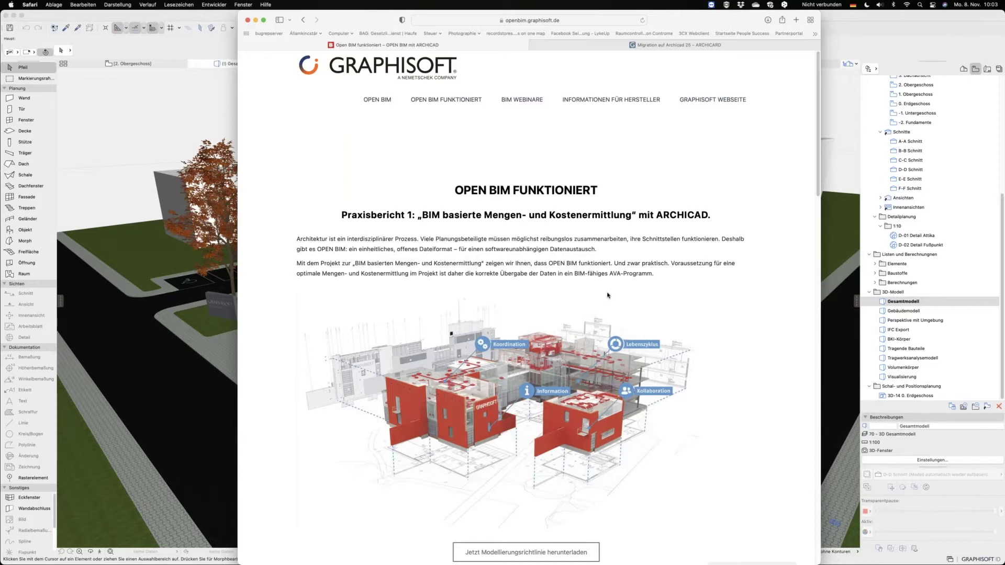
Glance at the Migration auf Archicad 25 article, return to Open BIM funktioniert, then switch to the guidelines PDF
click(611, 47)
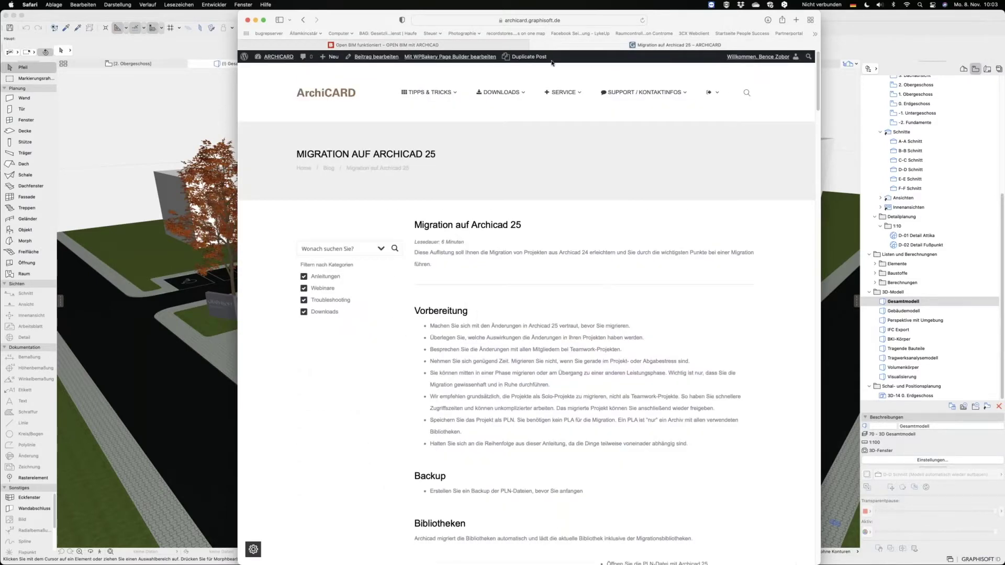
click(503, 49)
key(super+Tab)
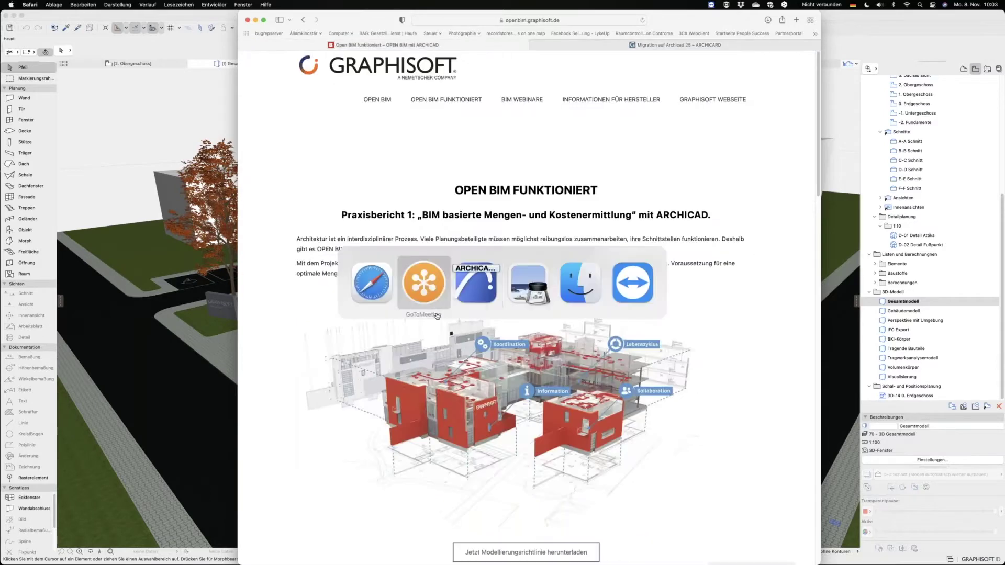
click(527, 279)
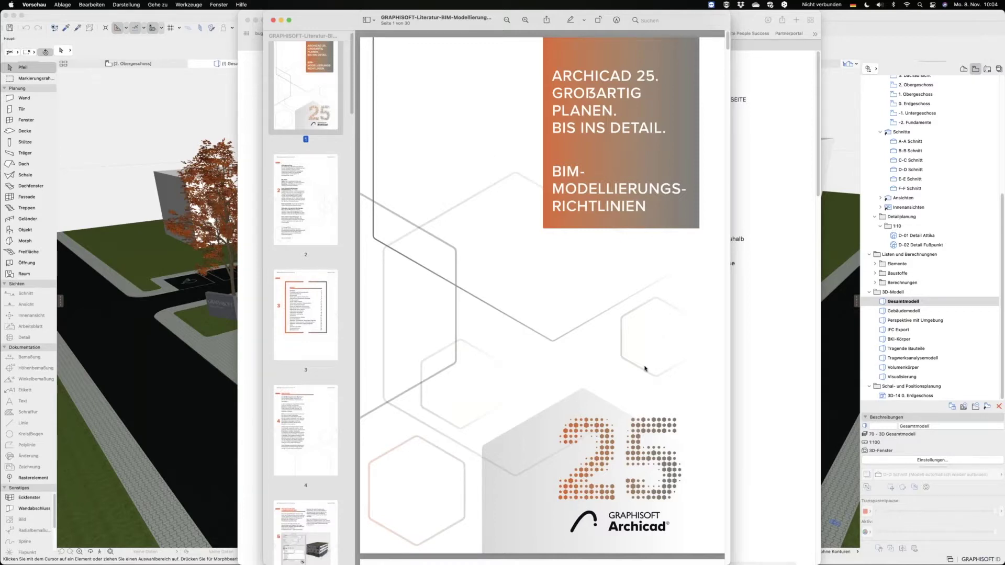
Scroll the BIM-Modellierungsrichtlinien PDF from the cover down to page 6, Geschoss-Einstellung
scroll(647, 370, down, 1)
scroll(649, 371, down, 1)
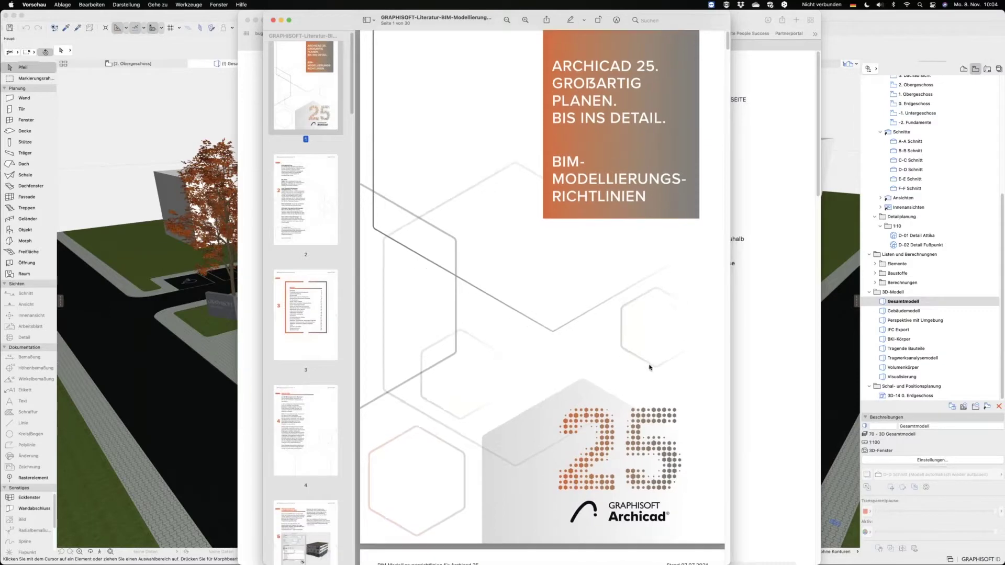
scroll(657, 375, down, 5)
scroll(665, 378, down, 2)
scroll(672, 382, down, 3)
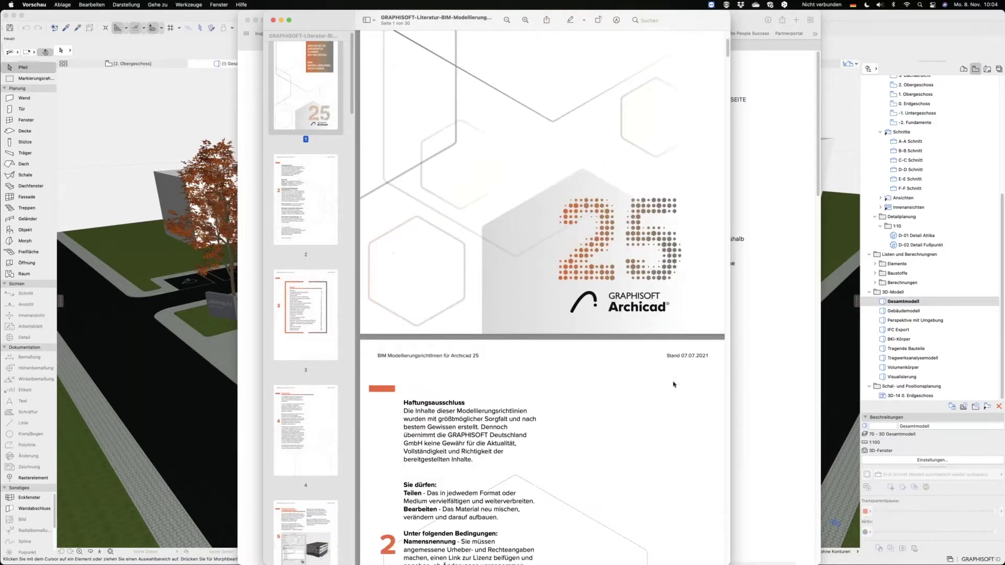
scroll(674, 386, down, 2)
scroll(673, 389, down, 2)
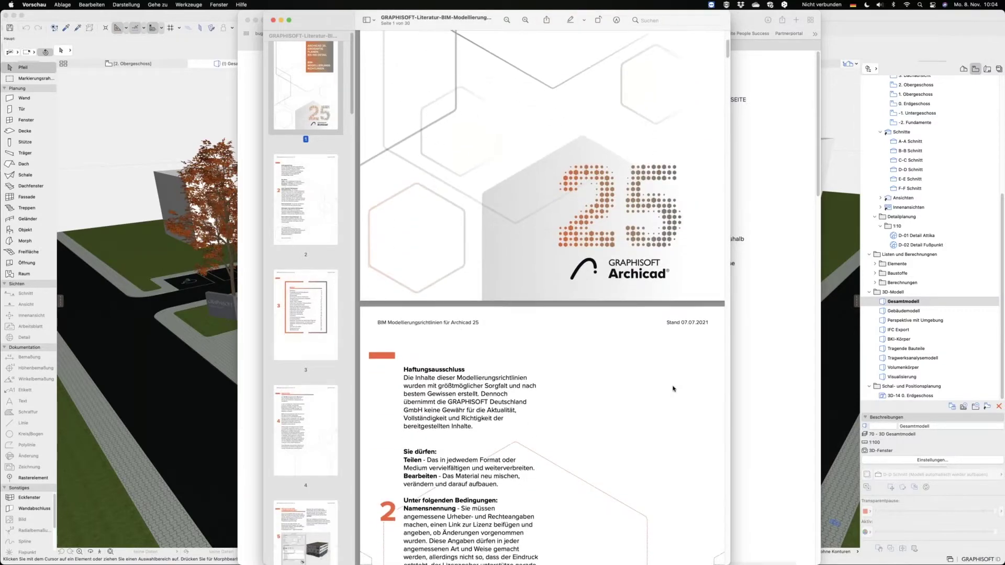
scroll(672, 390, down, 3)
scroll(671, 389, down, 2)
scroll(669, 390, down, 5)
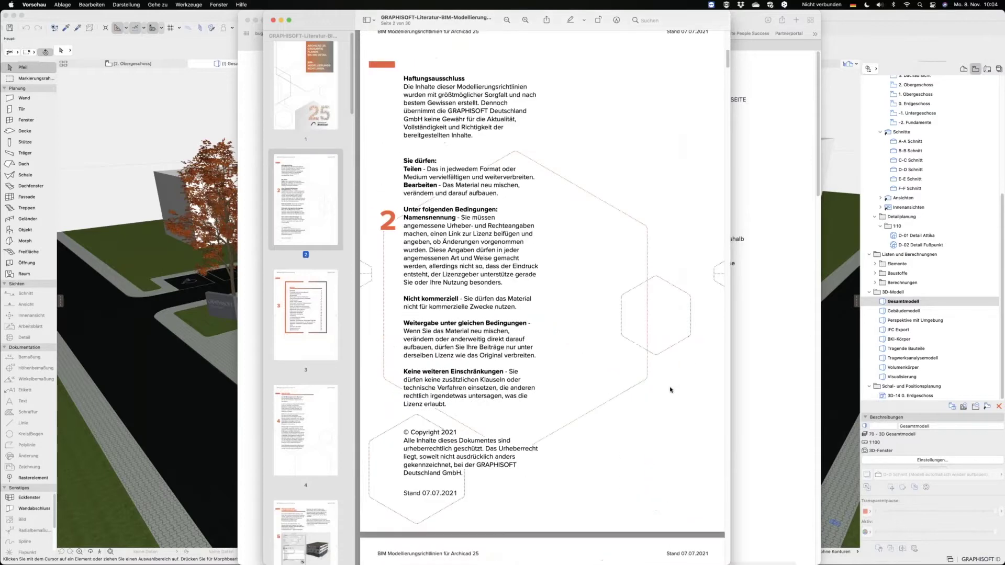
scroll(667, 395, down, 4)
scroll(665, 401, down, 5)
scroll(662, 407, down, 4)
scroll(661, 411, down, 4)
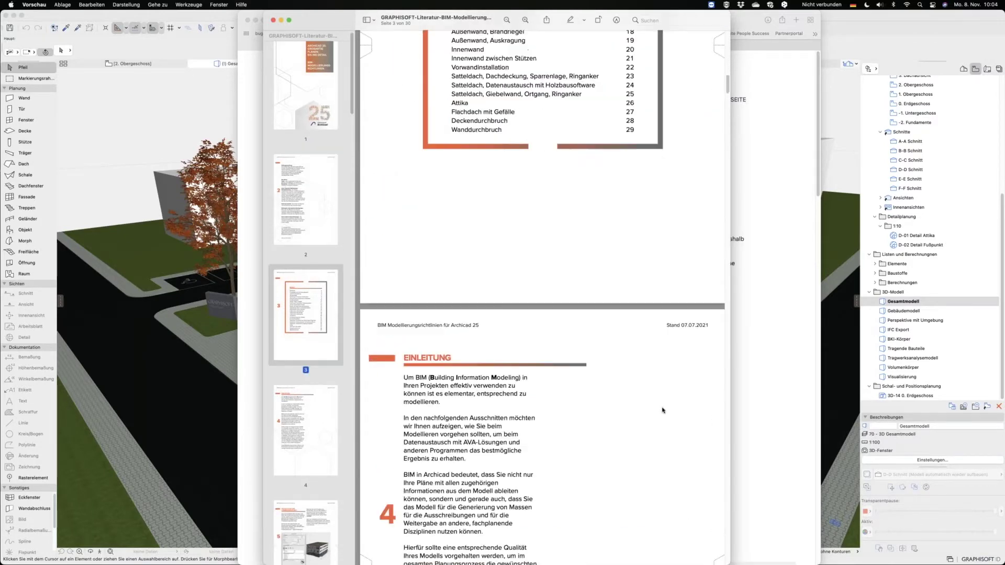
scroll(661, 414, down, 4)
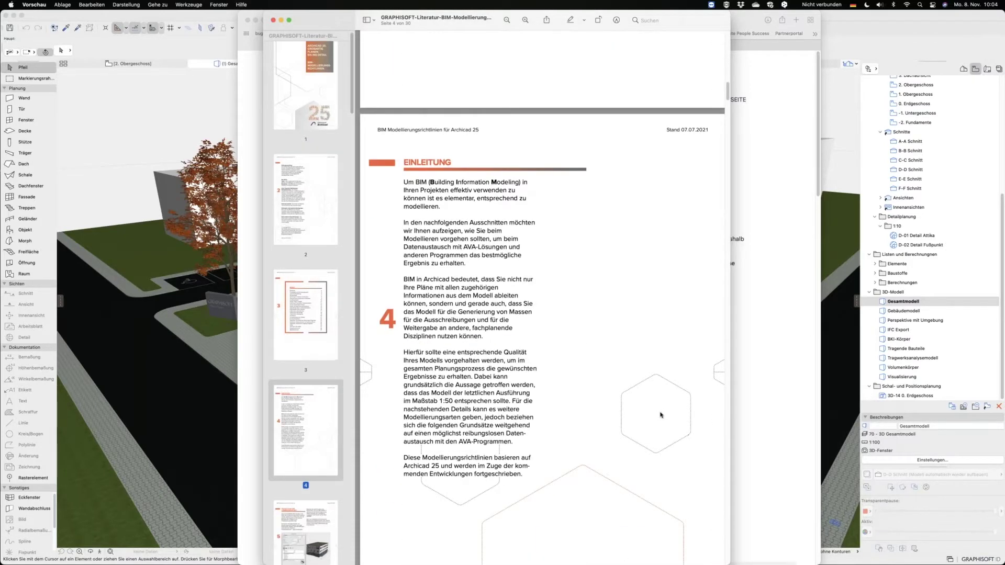
scroll(660, 416, down, 1)
scroll(658, 418, down, 3)
scroll(656, 419, down, 2)
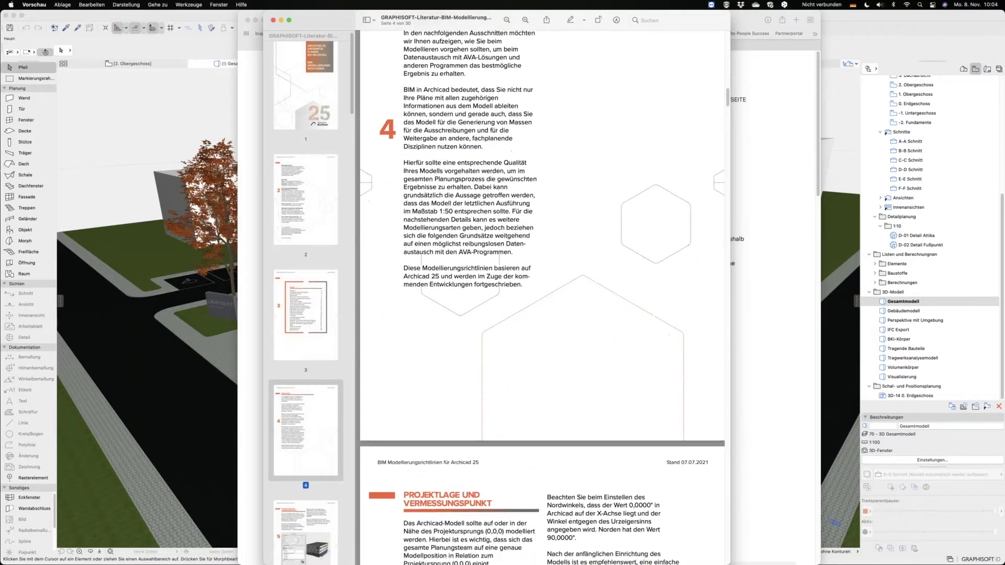
scroll(655, 416, down, 3)
scroll(654, 413, down, 1)
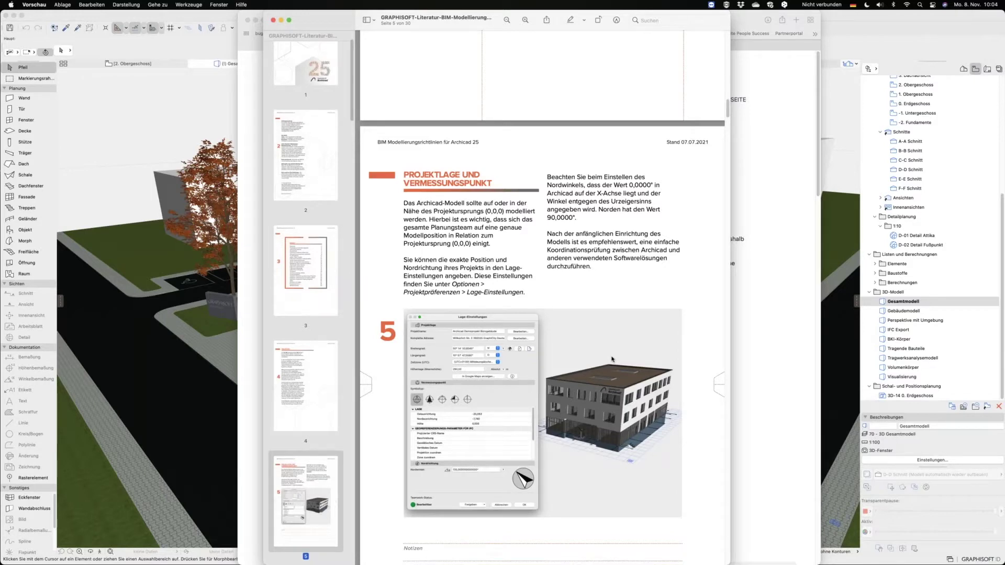
scroll(596, 354, down, 1)
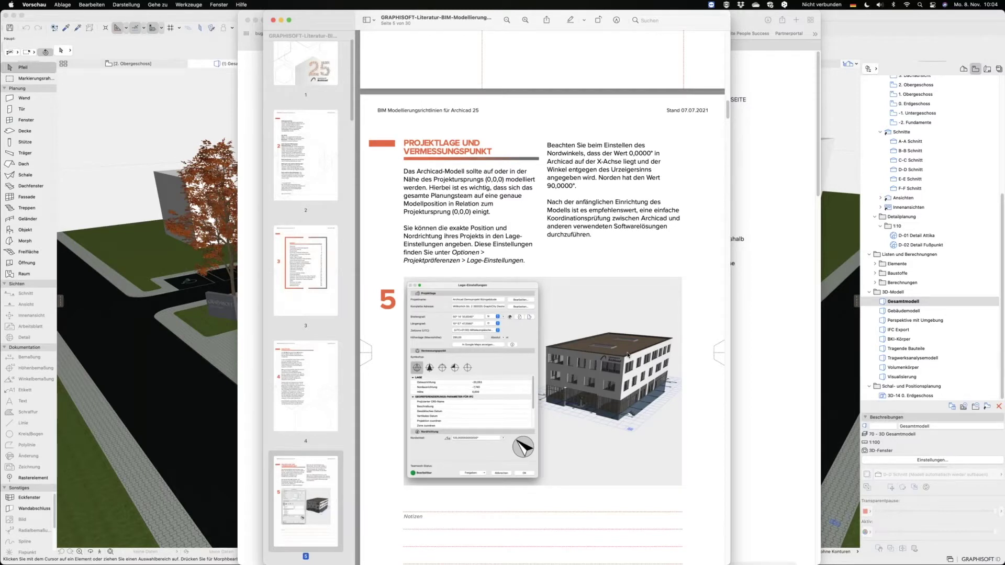
scroll(674, 357, down, 2)
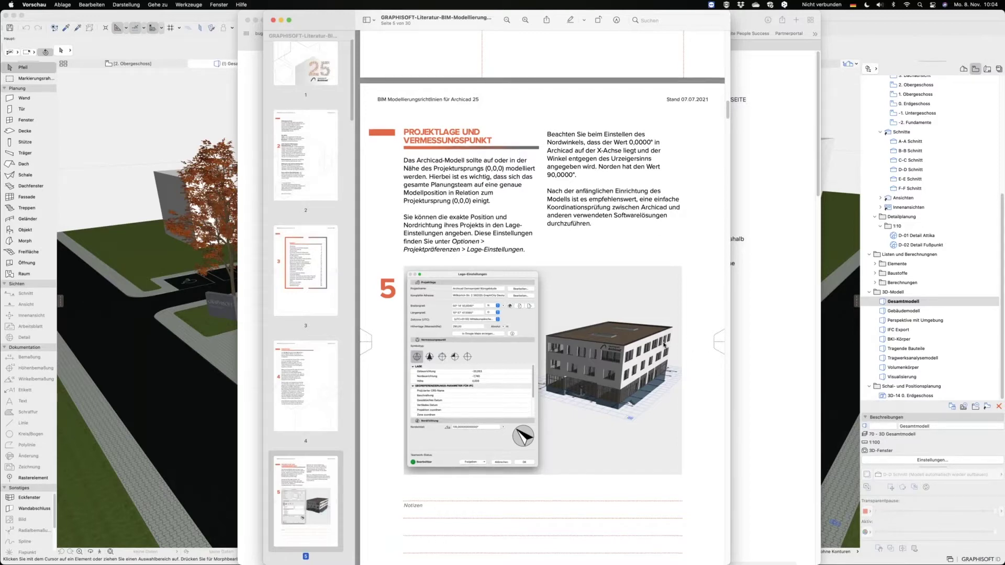
scroll(664, 345, down, 1)
scroll(663, 351, down, 5)
scroll(662, 356, down, 5)
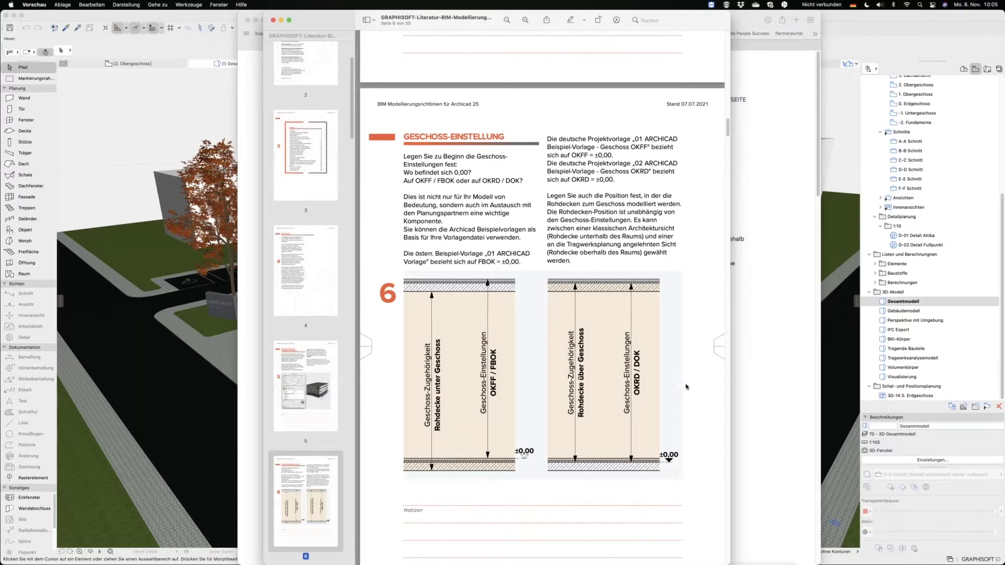
Read the guidelines PDF from page 12 to page 19 'Aussenwand, Auskragung', then return to Archicad
scroll(685, 386, down, 5)
scroll(686, 387, down, 3)
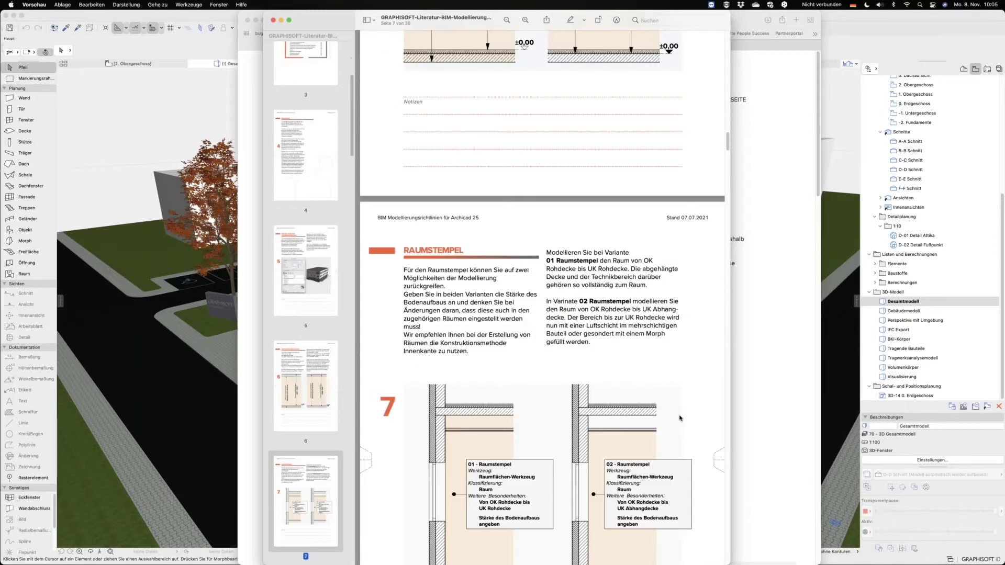
scroll(703, 387, down, 3)
scroll(703, 387, down, 5)
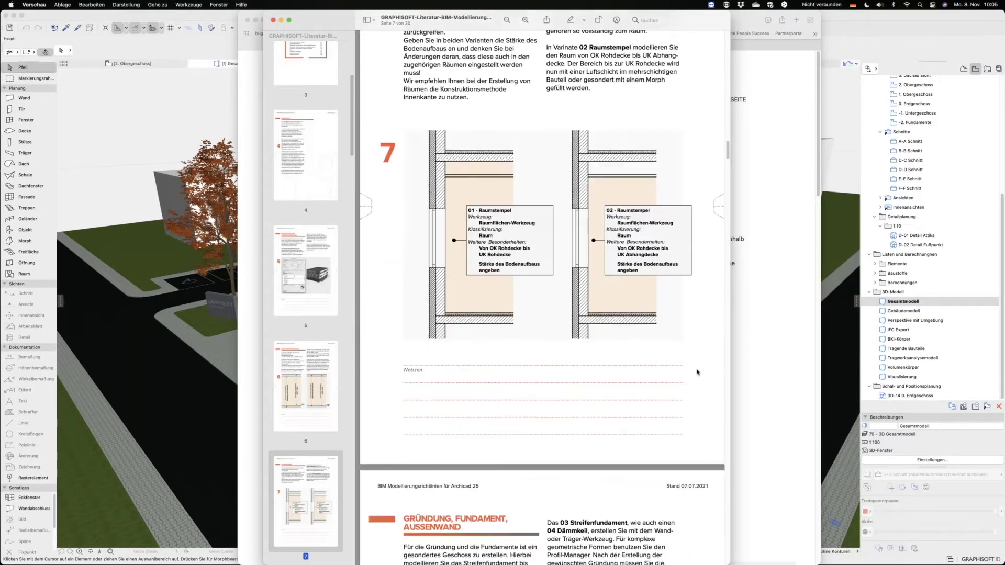
scroll(703, 386, down, 8)
scroll(703, 387, down, 5)
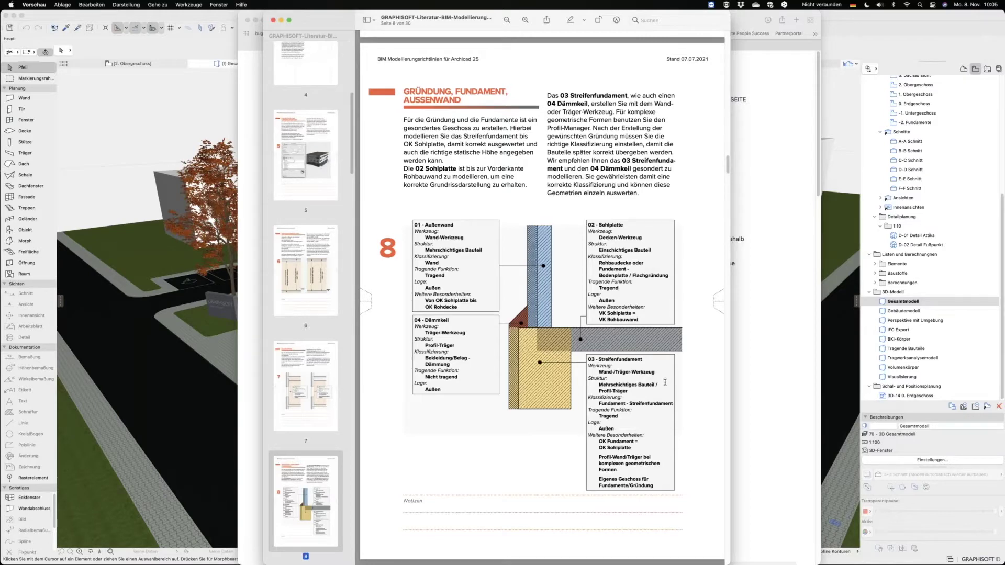
scroll(665, 382, down, 2)
scroll(665, 383, down, 1)
scroll(664, 382, down, 5)
scroll(665, 383, down, 1)
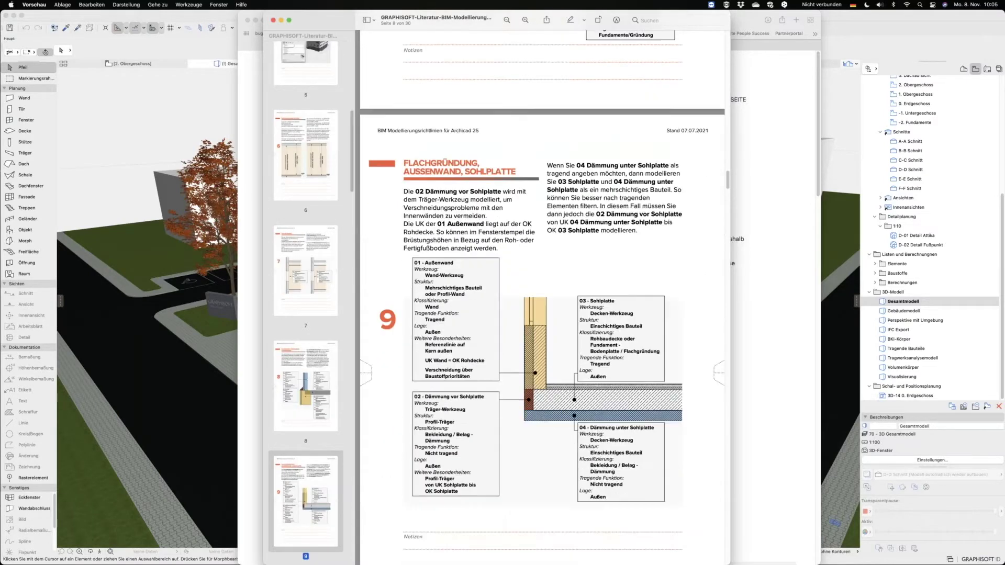
scroll(616, 347, down, 1)
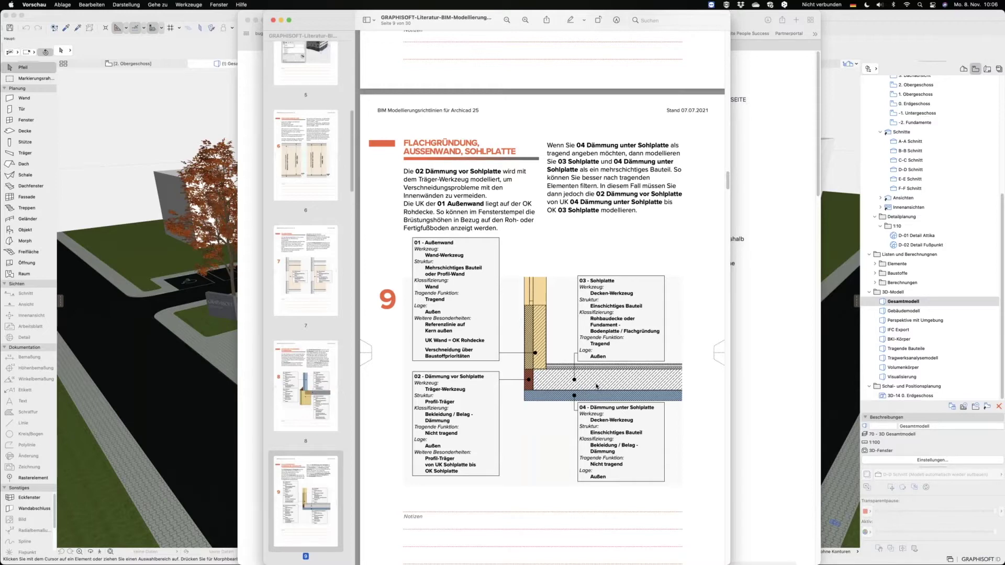
scroll(596, 386, down, 10)
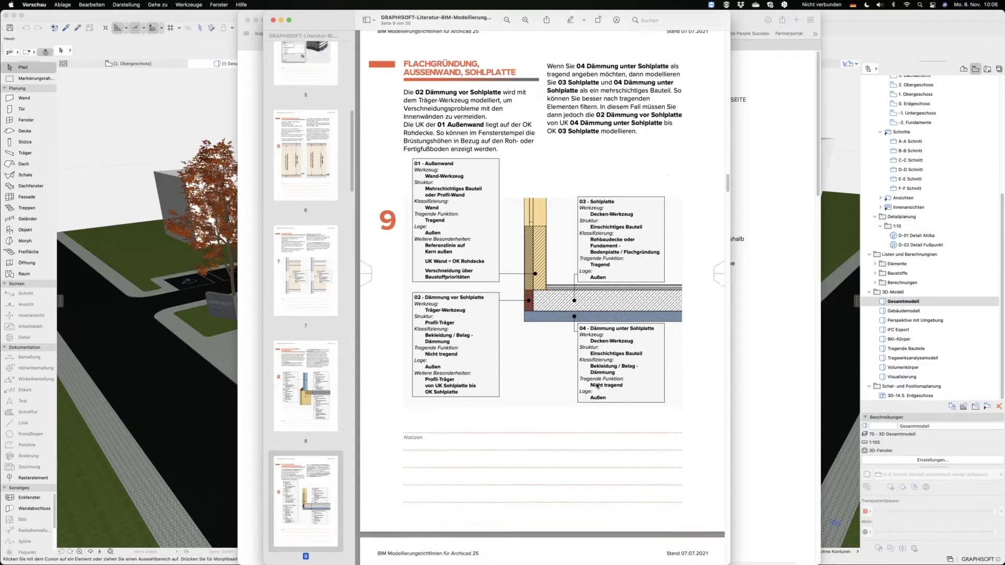
scroll(606, 423, down, 4)
scroll(607, 424, down, 5)
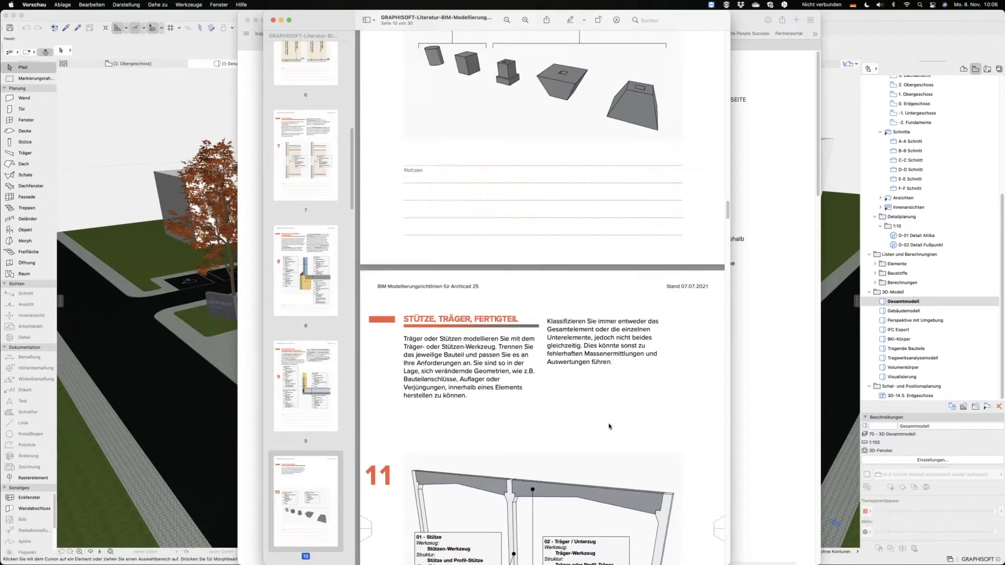
scroll(630, 408, down, 2)
scroll(632, 377, down, 1)
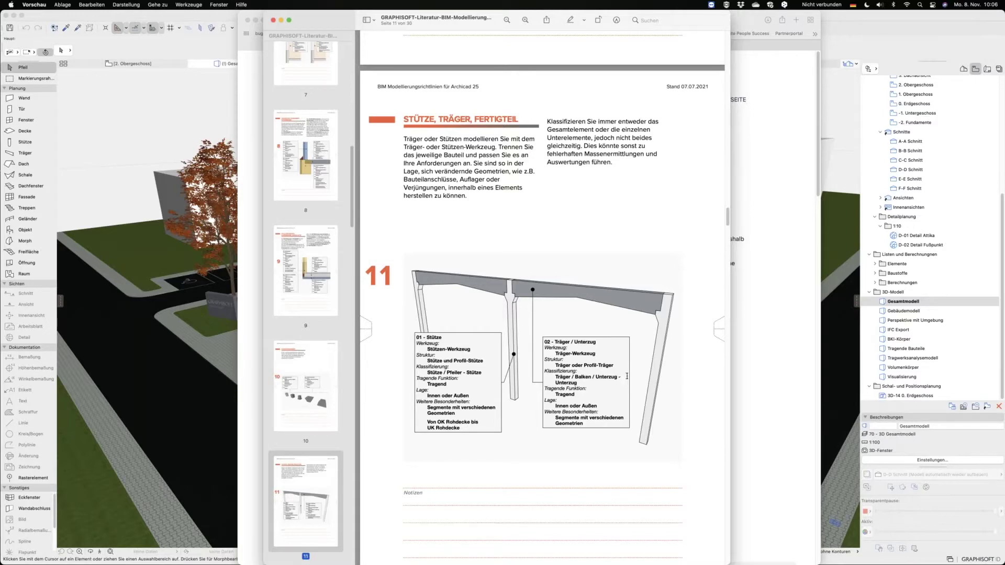
scroll(576, 374, down, 5)
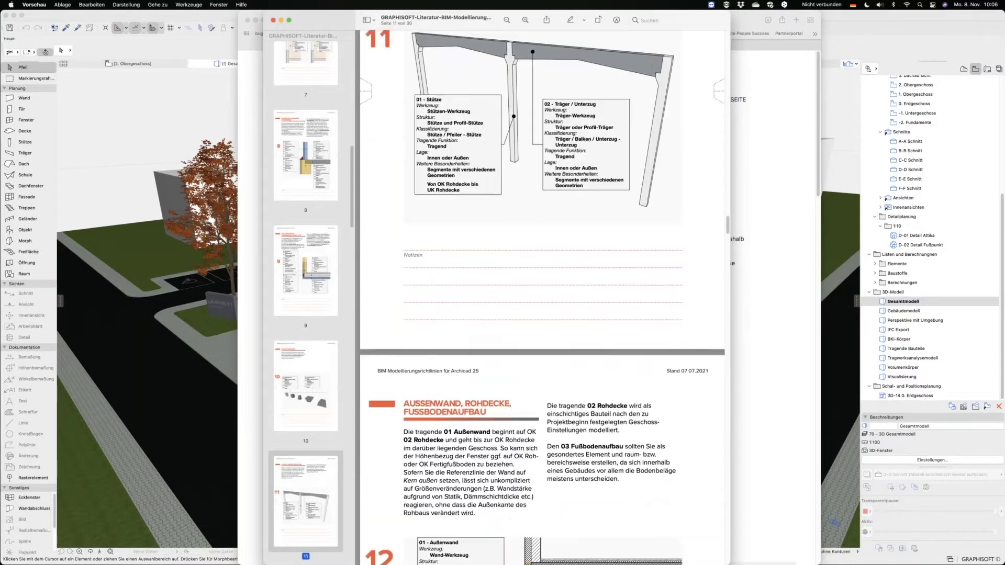
scroll(578, 382, down, 3)
scroll(578, 385, down, 3)
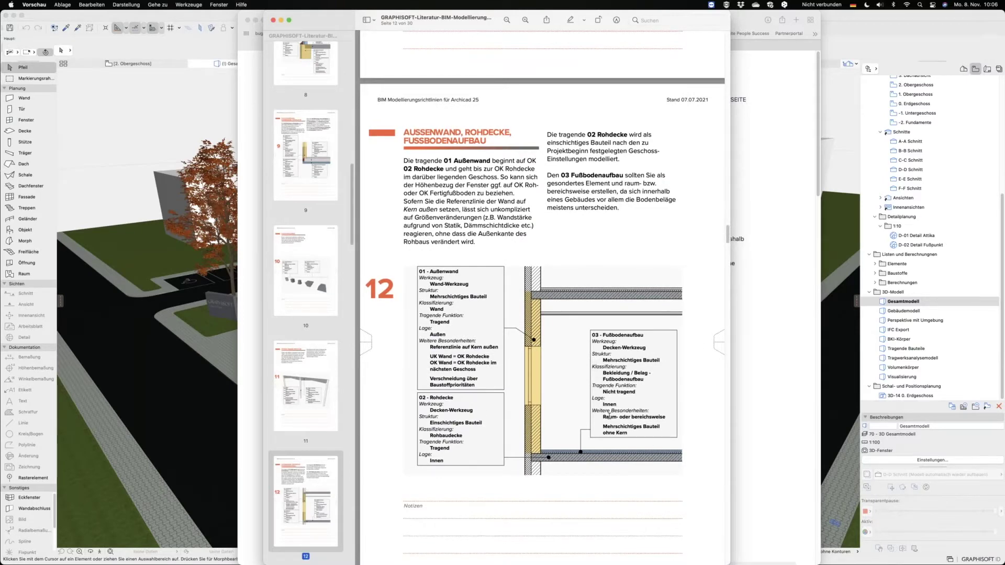
scroll(609, 416, down, 1)
scroll(612, 418, down, 4)
scroll(620, 423, down, 3)
scroll(626, 429, down, 3)
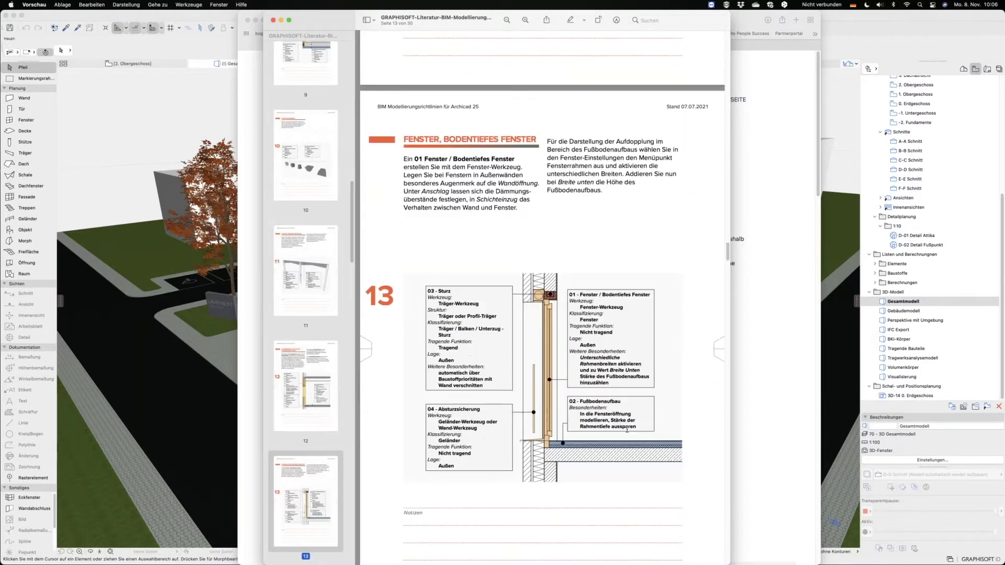
scroll(618, 418, down, 5)
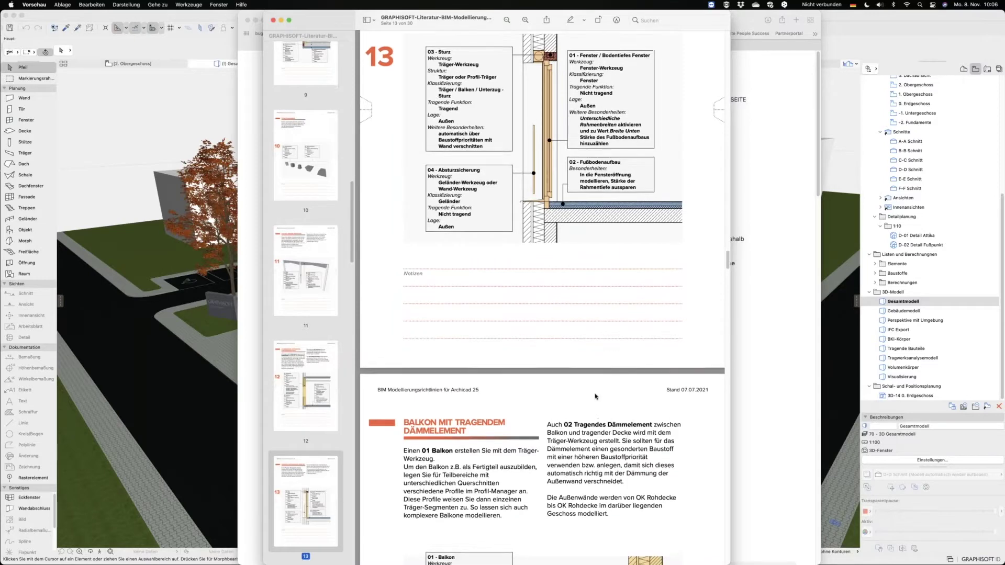
scroll(595, 396, down, 1)
scroll(595, 396, down, 5)
scroll(595, 396, down, 5)
scroll(595, 396, down, 5)
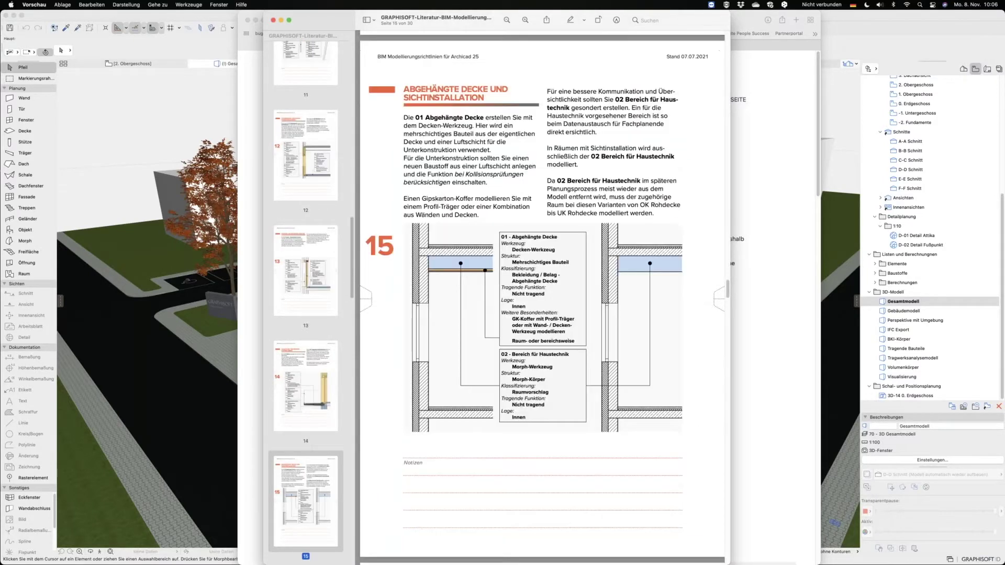
scroll(626, 433, down, 5)
scroll(626, 433, down, 5)
scroll(626, 433, down, 5)
scroll(626, 433, down, 5)
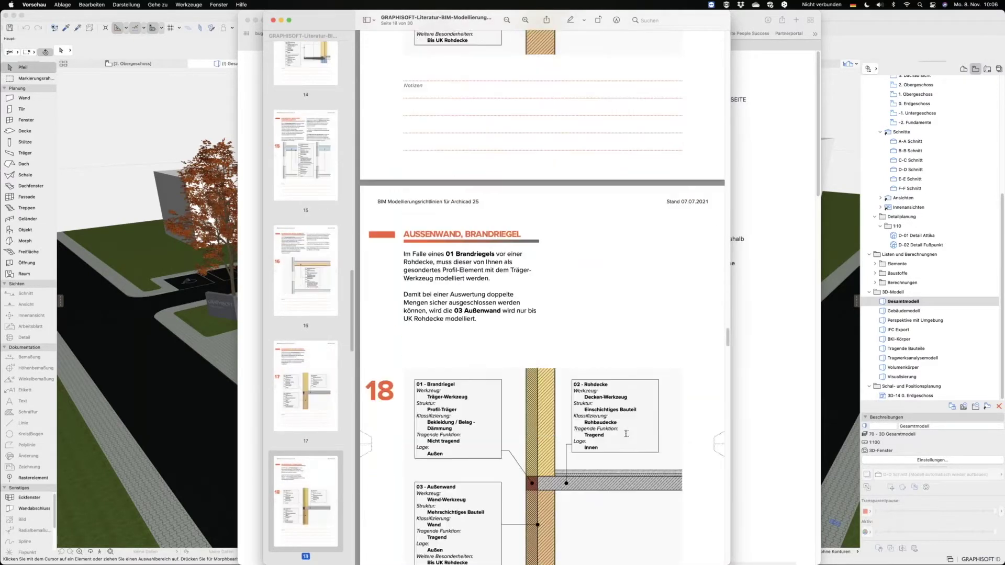
scroll(626, 433, down, 5)
scroll(613, 340, down, 5)
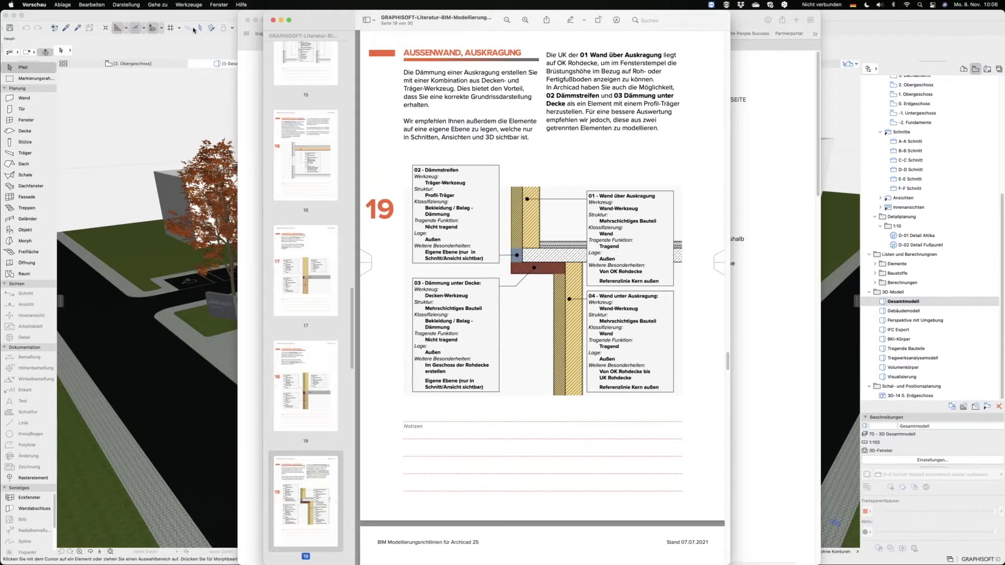
key(super+Tab)
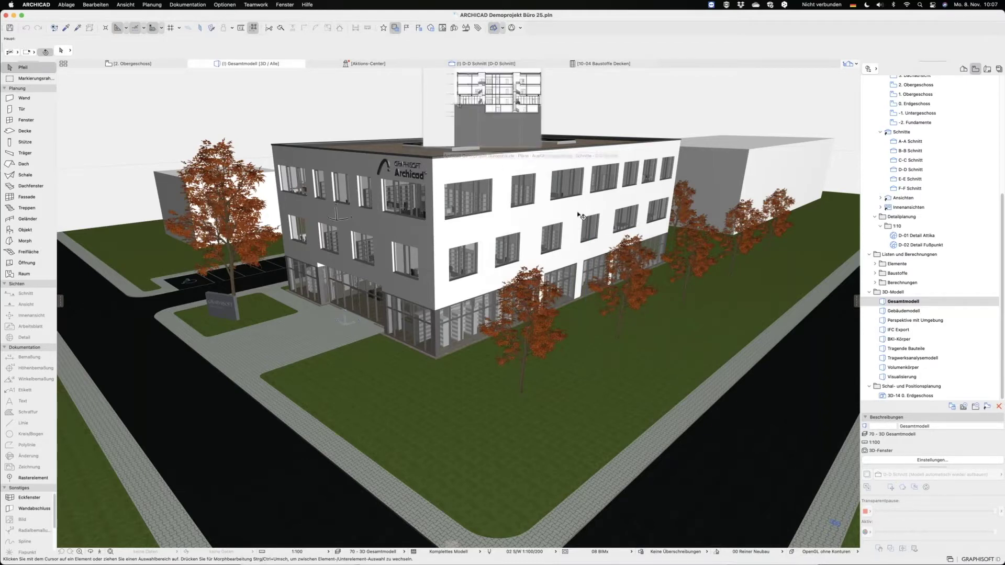
Orbit the 3D Gesamtmodell slightly to view the office building's front facades
shift+middle_drag(487, 238, 525, 223)
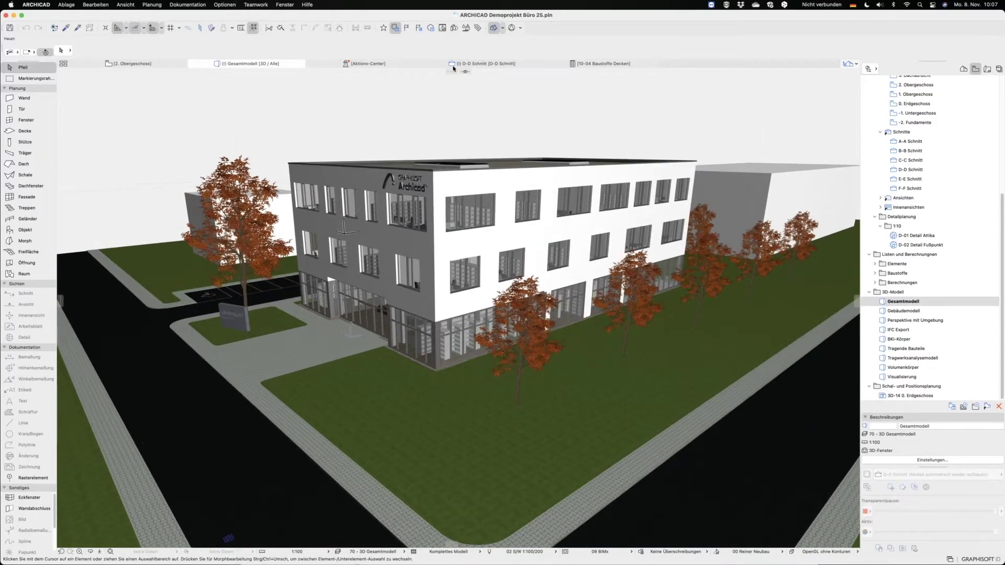
Show the D-D Schnitt section and zoom in on the exterior wall-to-floor-slab junction
mouse_move(482, 63)
click(467, 65)
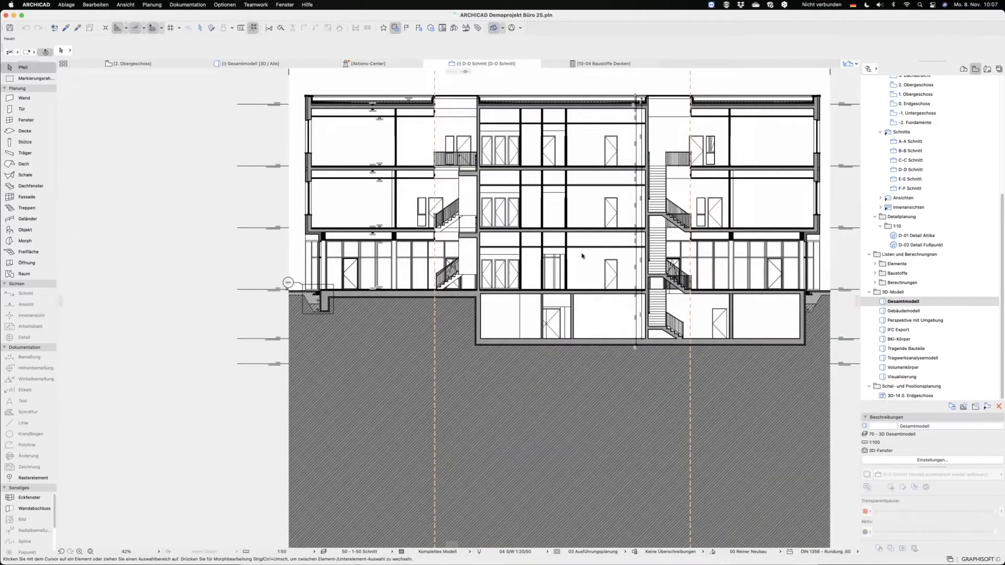
key(super+apostrophe)
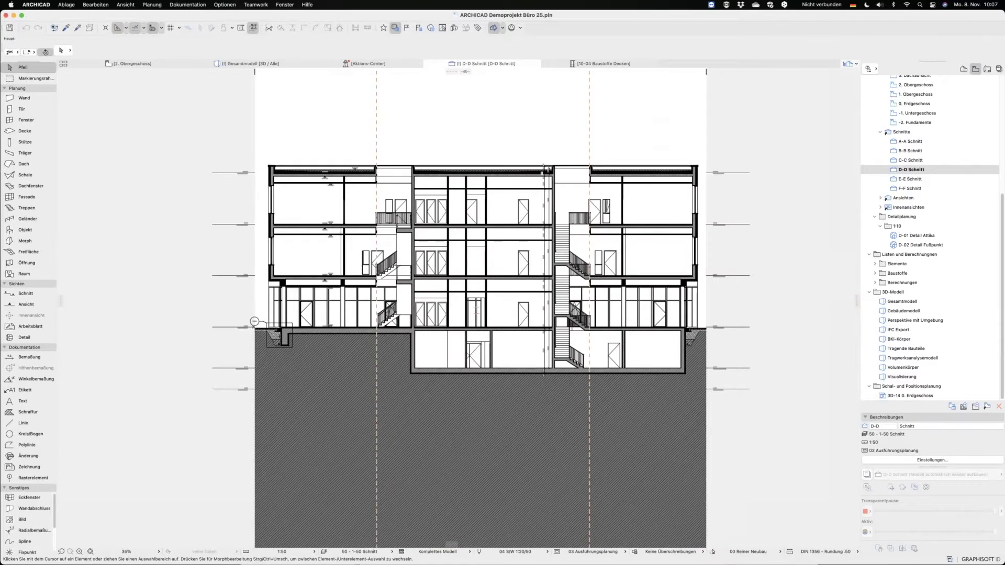
scroll(497, 249, up, 3)
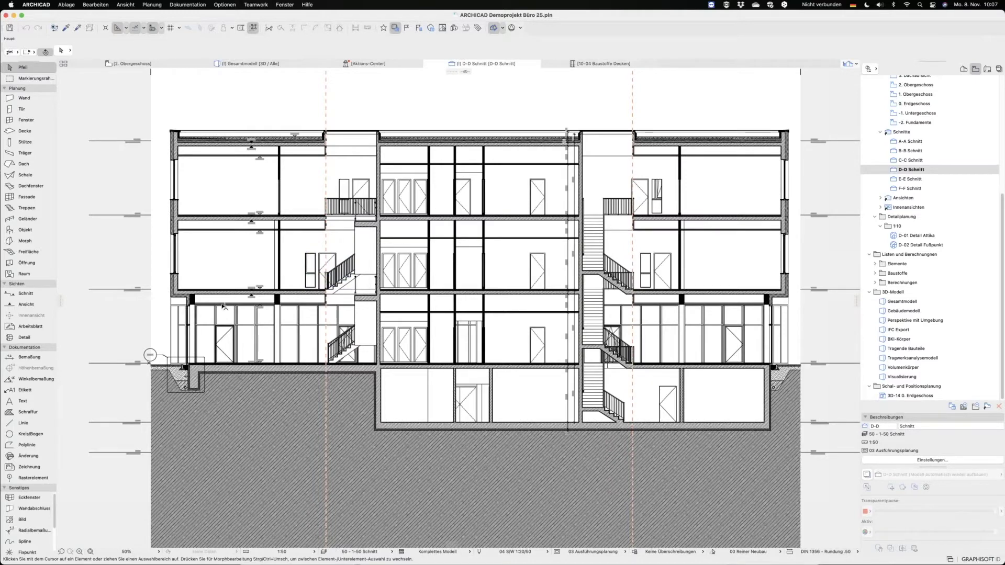
scroll(230, 298, left, 1)
scroll(252, 280, left, 5)
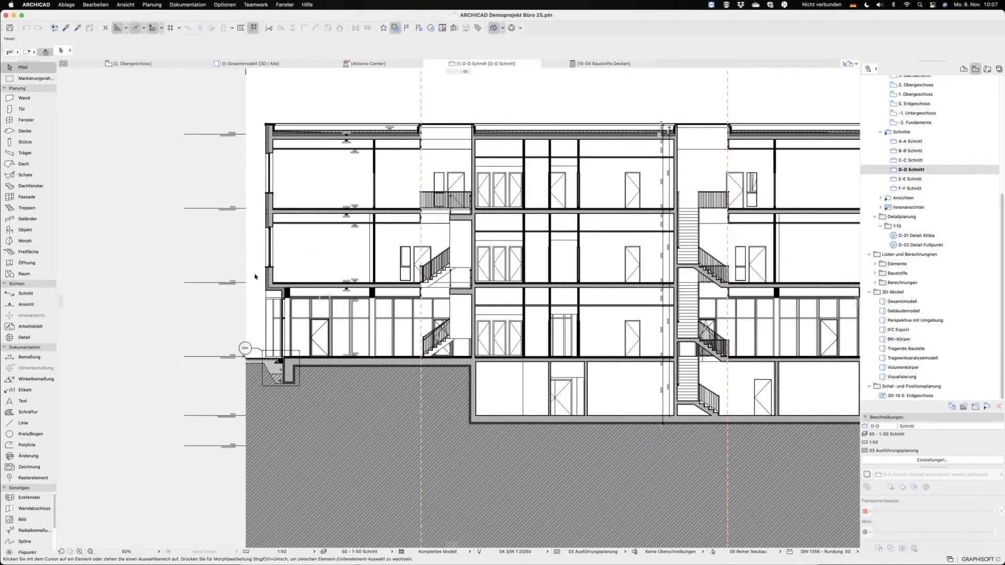
scroll(255, 276, up, 10)
click(306, 131)
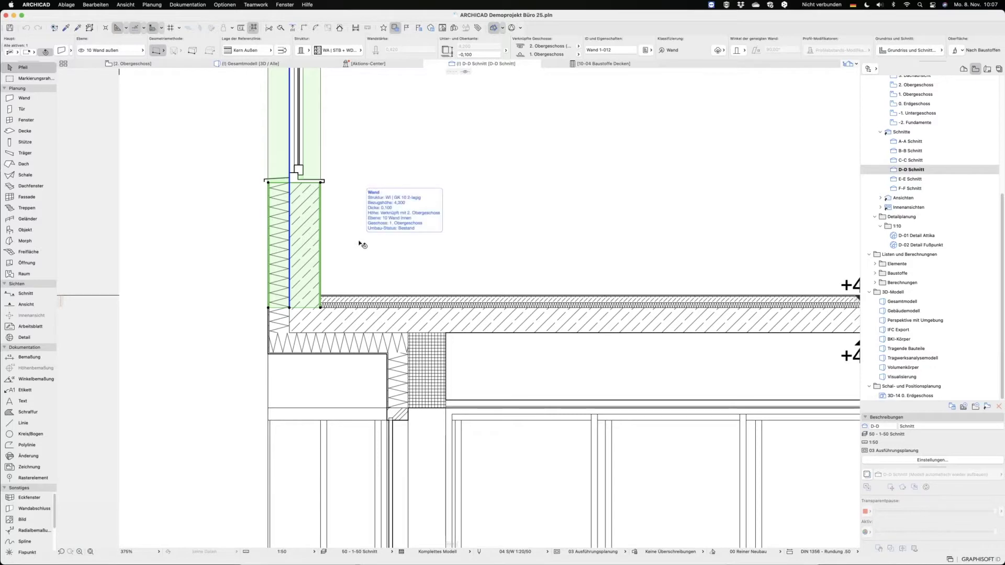
Inspect the slab's thin top floor layer, the insulation beneath the slab and the corner wall insulation
click(226, 244)
click(419, 297)
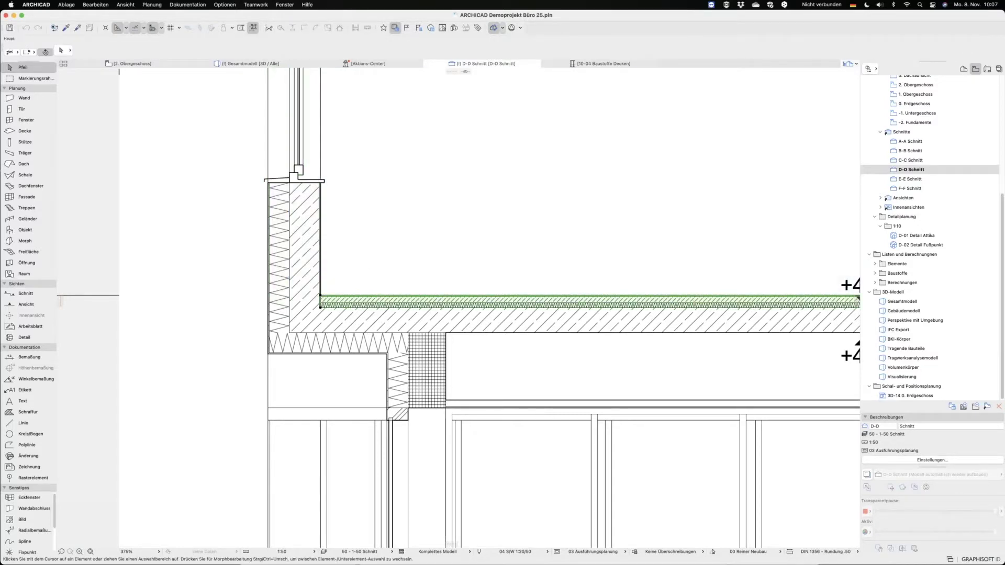
click(235, 255)
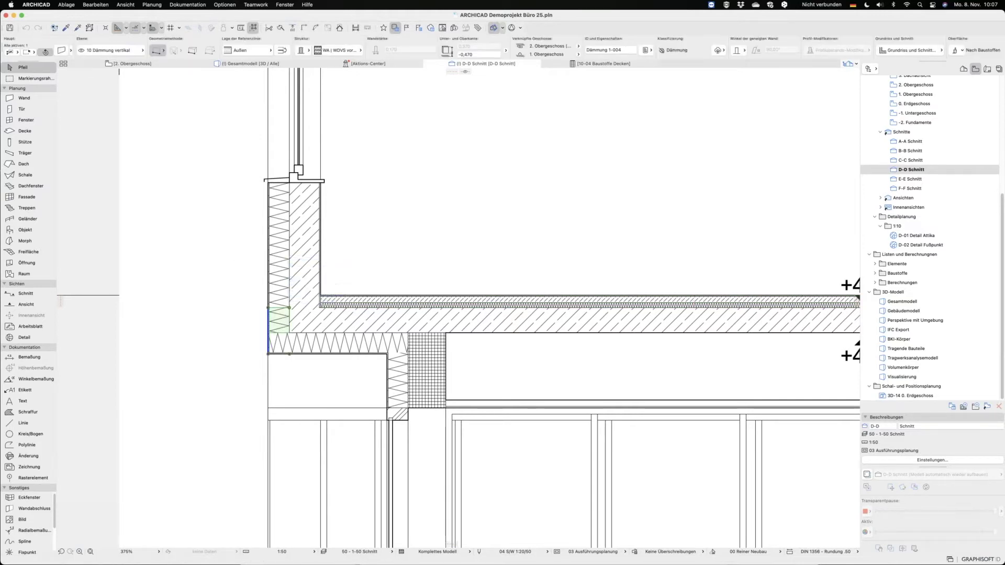
click(348, 343)
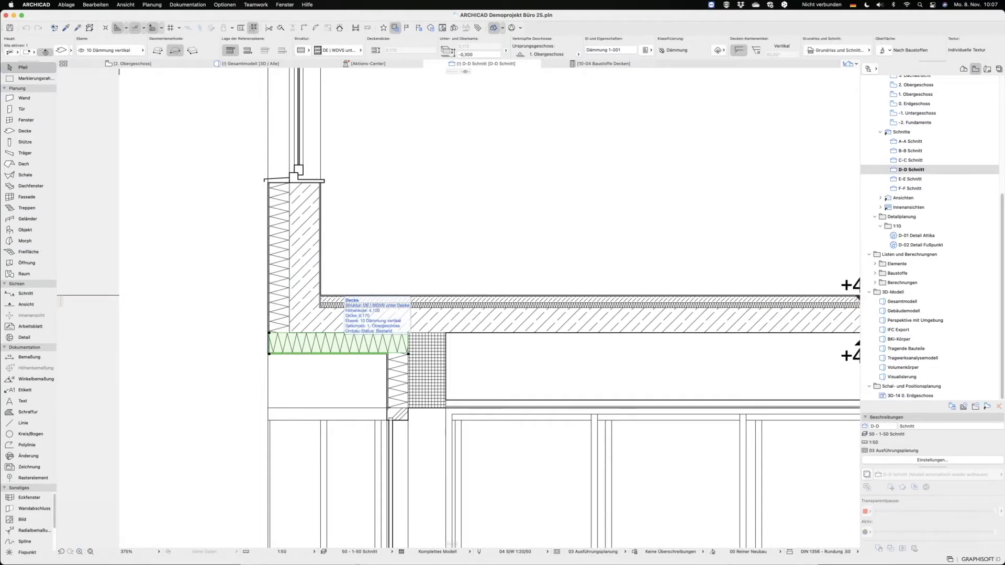
shift+click(274, 318)
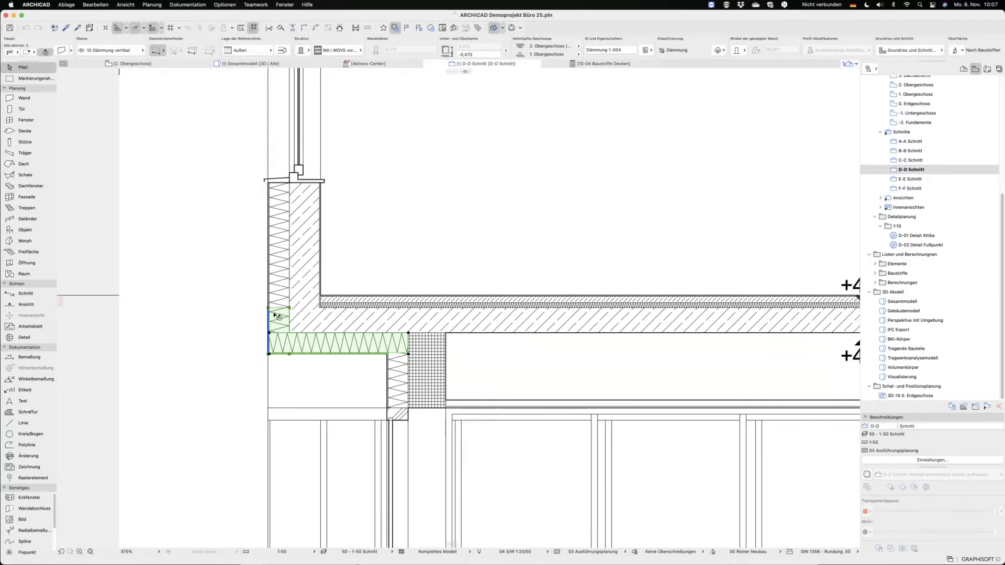
click(209, 321)
Check the vertical and lower wall insulation segments, then return to the Gesamtmodell 3D view
click(282, 269)
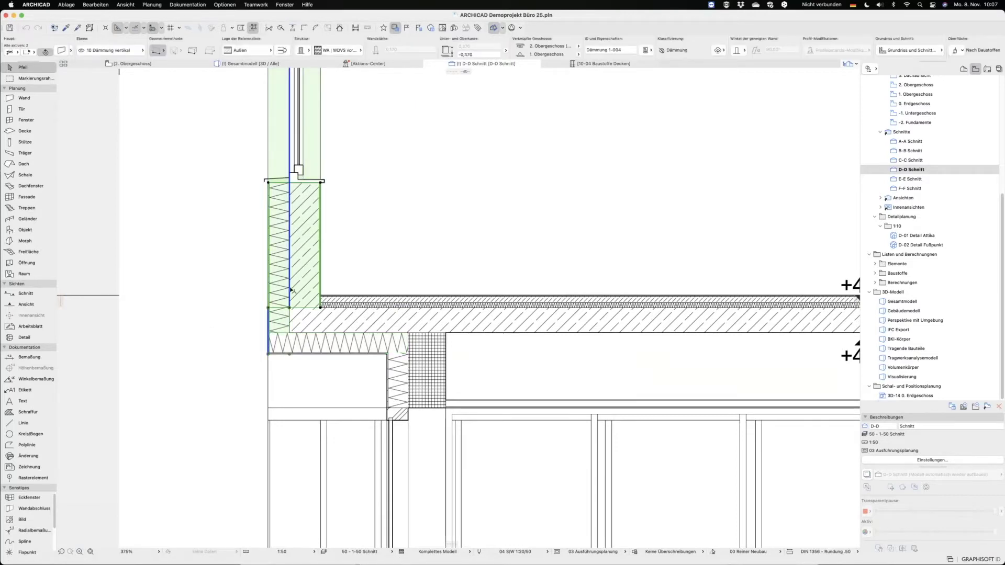
click(224, 235)
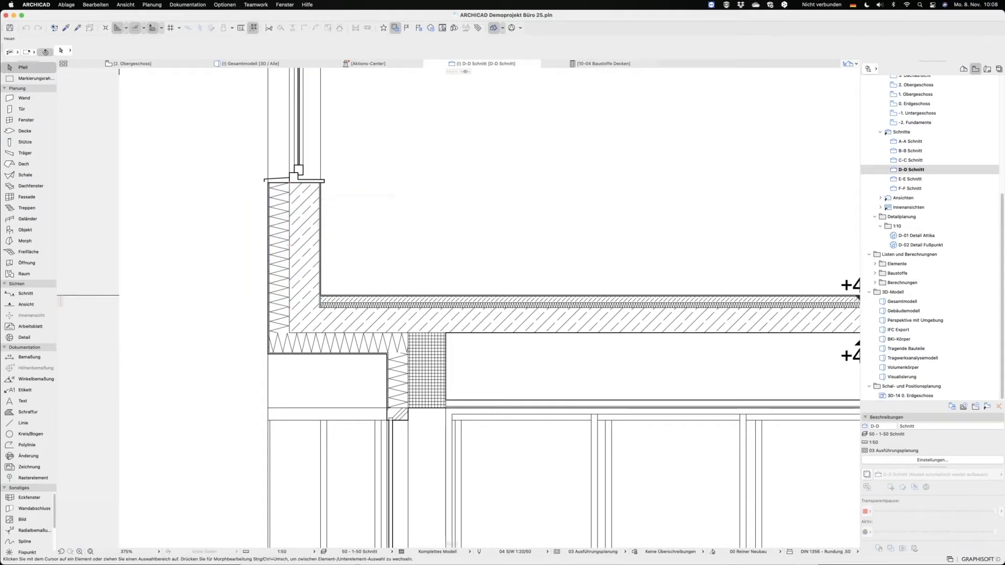
click(278, 322)
click(249, 267)
click(243, 64)
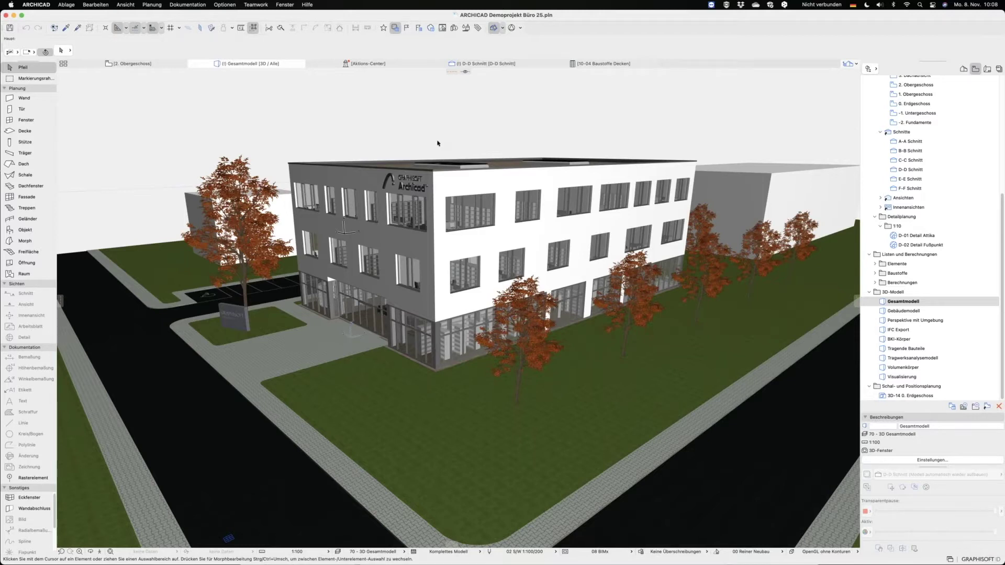
Isolate the middle-storey facade wall band in 3D with F5 and orbit to see its edge layers
click(459, 253)
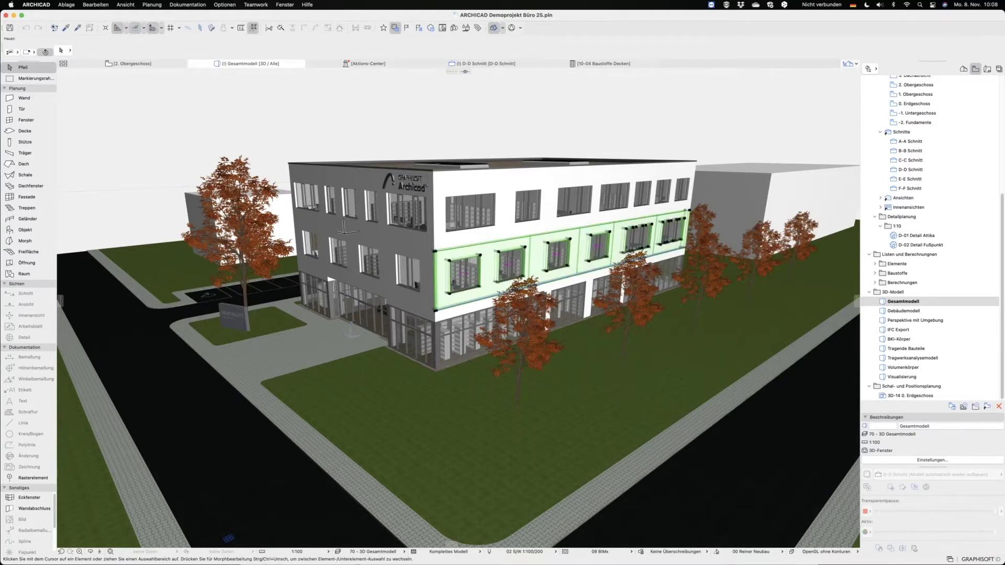
key(F5)
shift+middle_drag(460, 278, 528, 347)
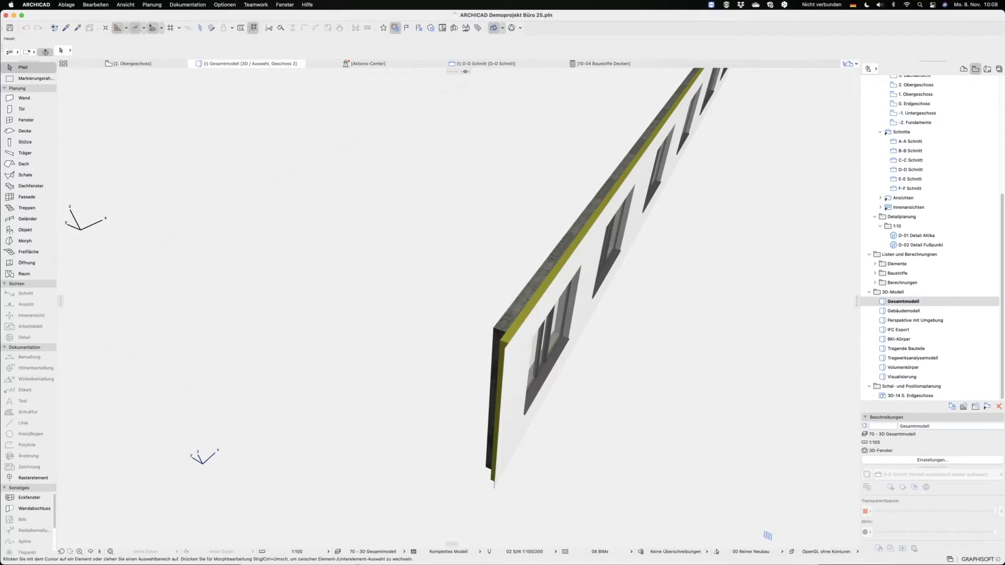
click(225, 4)
mouse_move(236, 84)
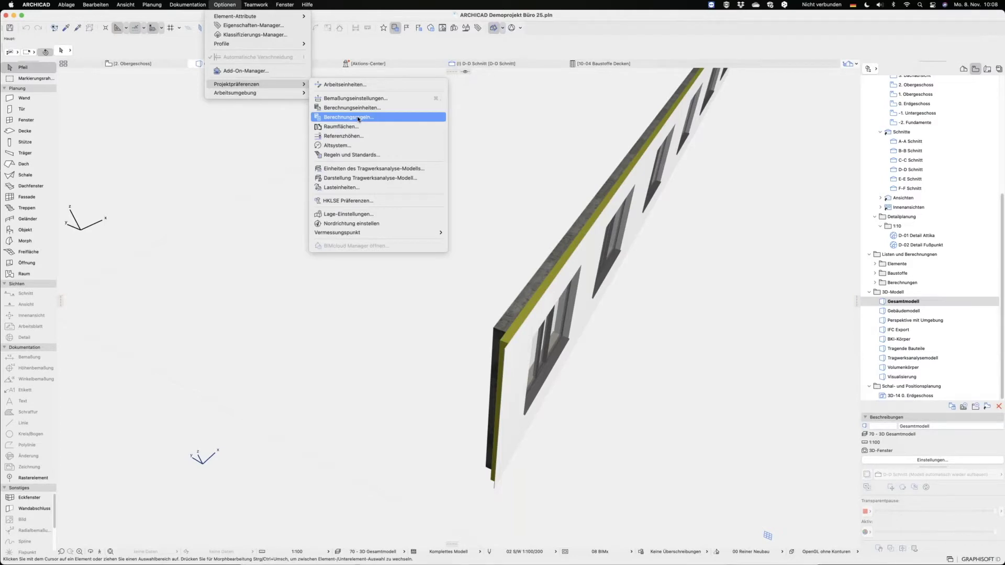
In Berechnungsregeln, set the last conditional component-opening surface-area rule to 2,50 and bring up its classifications
click(359, 117)
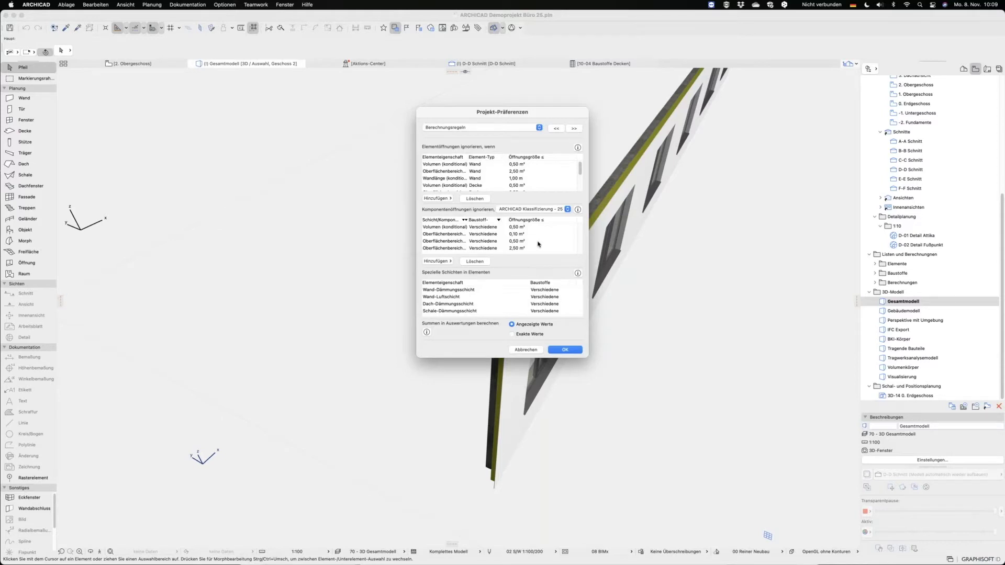
click(446, 248)
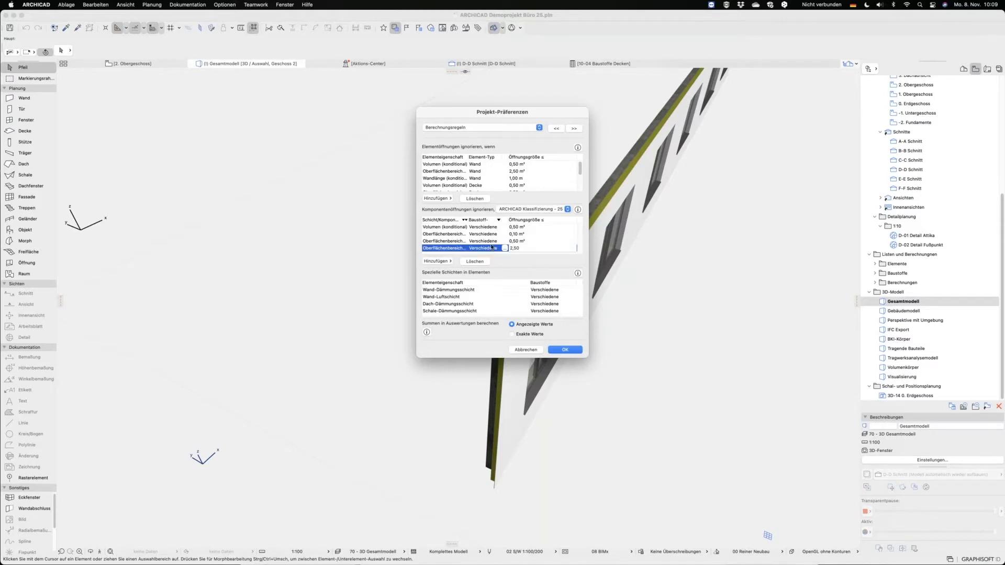
click(437, 242)
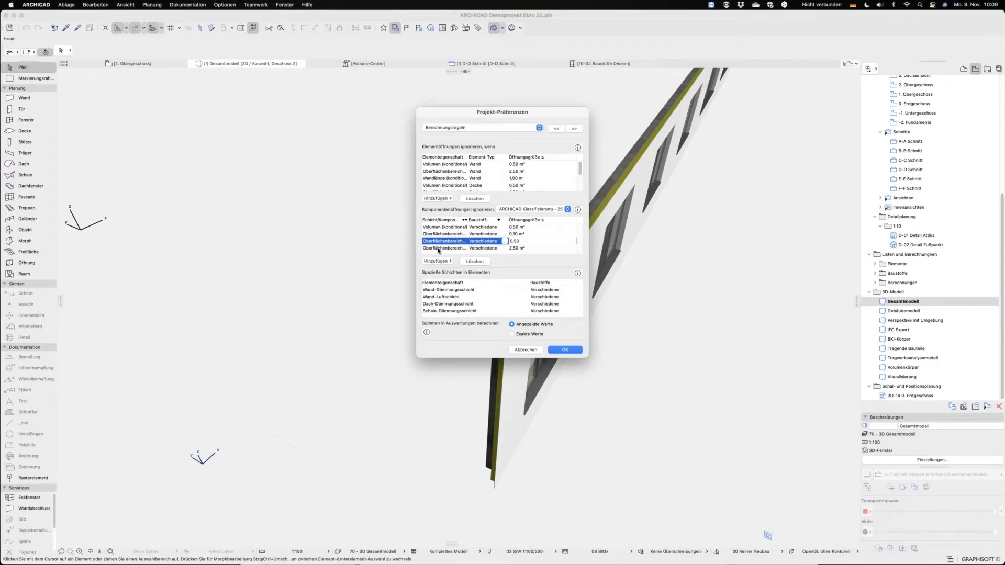
click(511, 249)
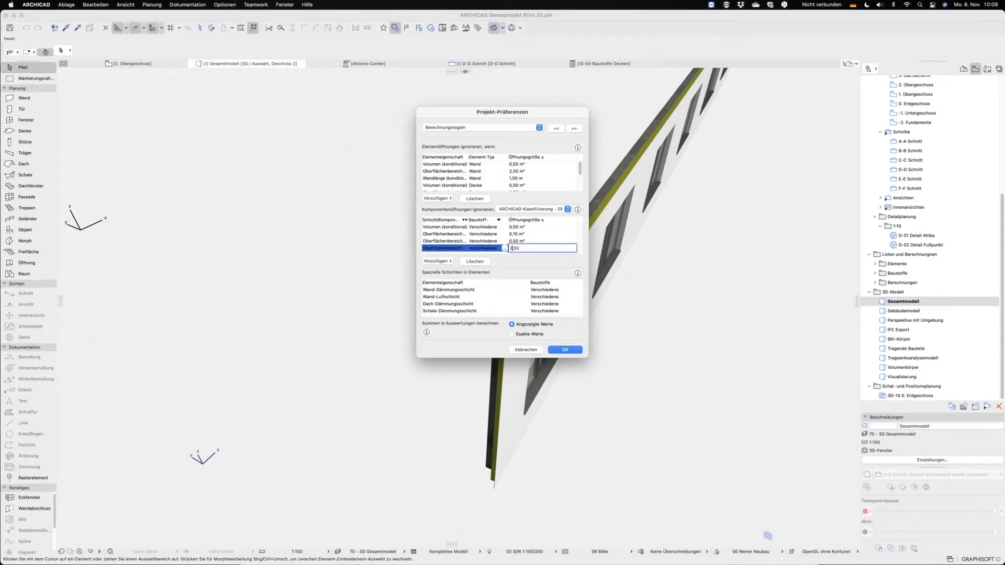
click(505, 248)
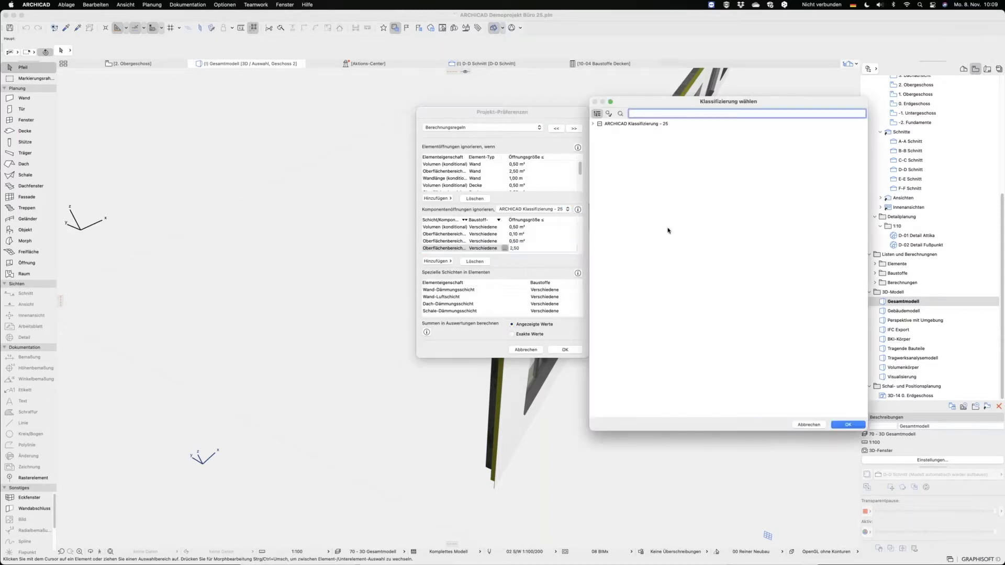
Browse BAUSTOFFE > Beton and Mauerwerk / Pflaster under ARCHICAD Klassifizierung - 25, then confirm with OK
click(593, 124)
click(598, 143)
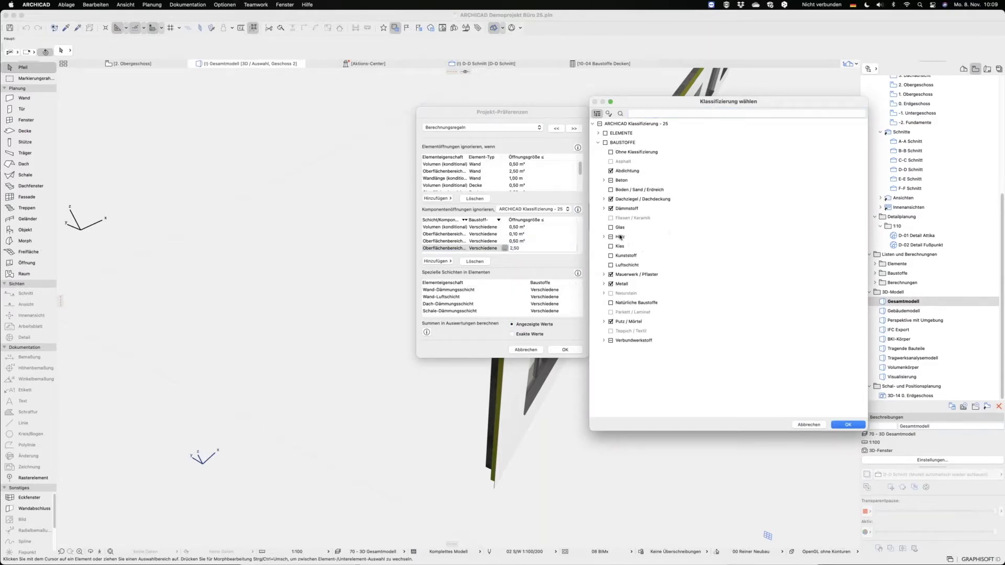
click(604, 181)
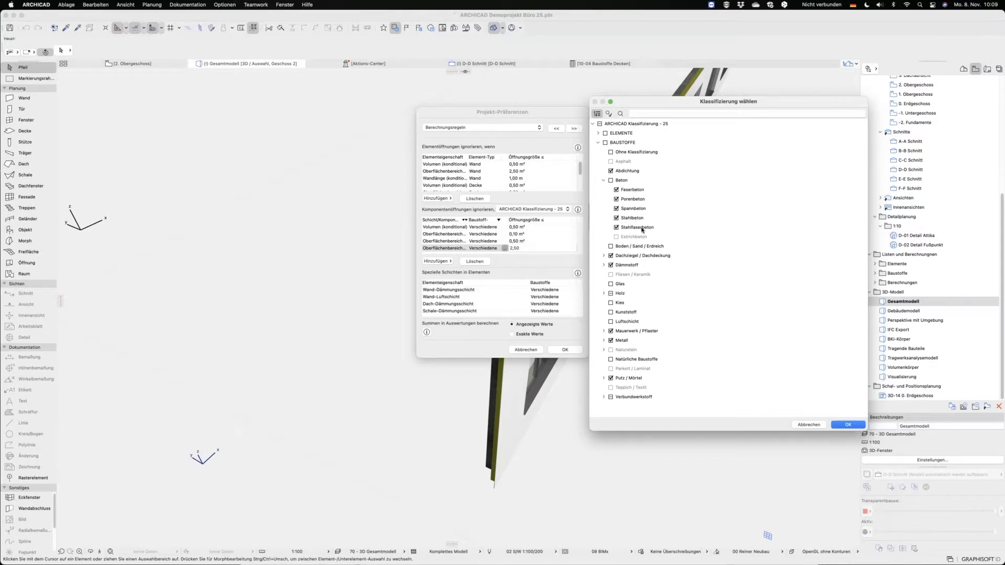
click(603, 181)
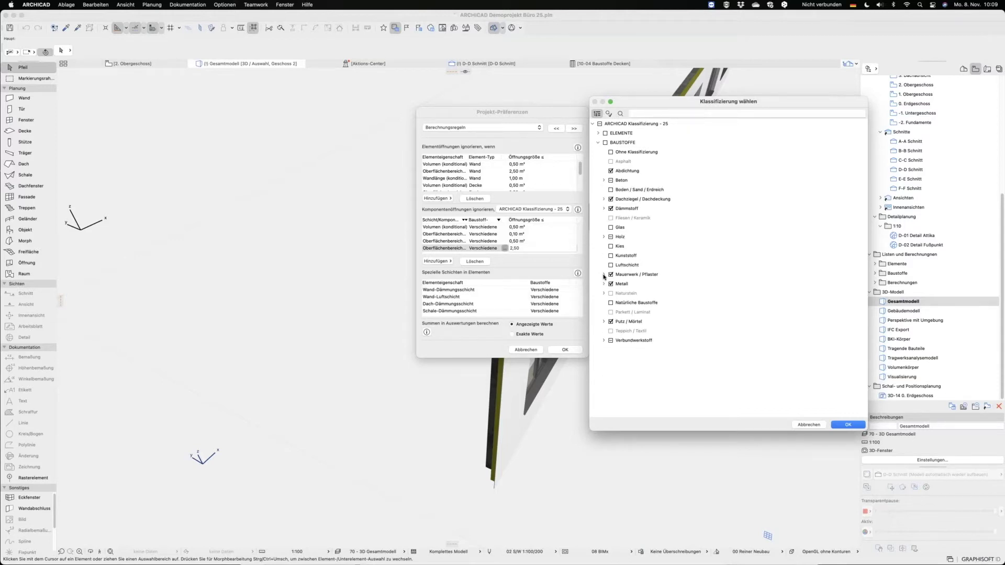
click(603, 275)
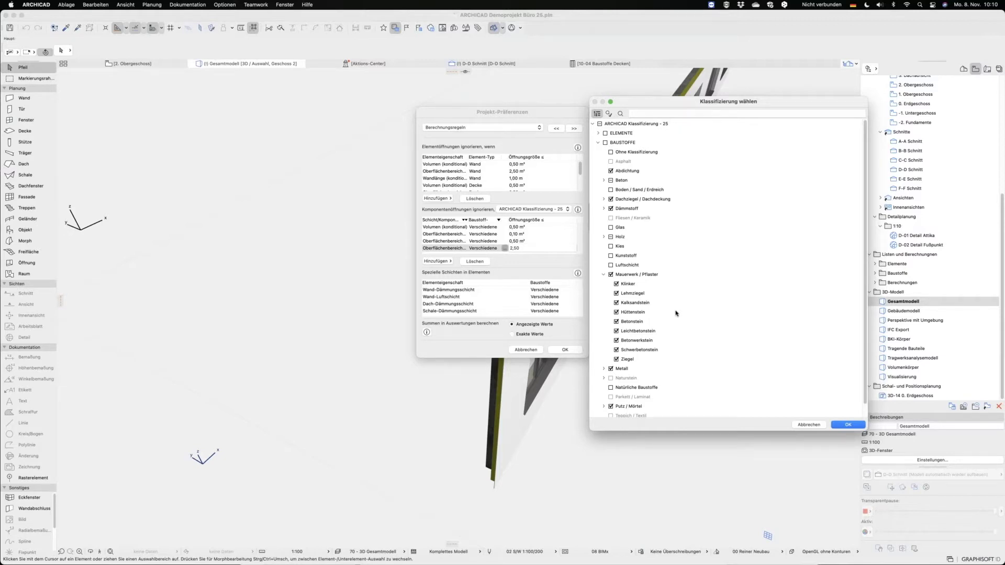
click(804, 426)
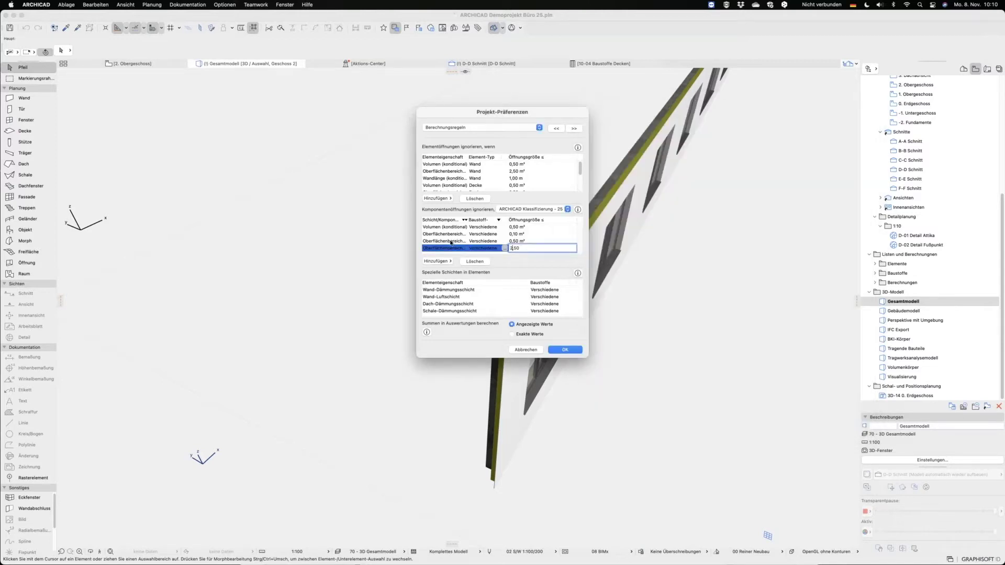
Review the 0,50, 0,10 and conditional volume rules, then cancel Projekt-Präferenzen without applying
click(450, 241)
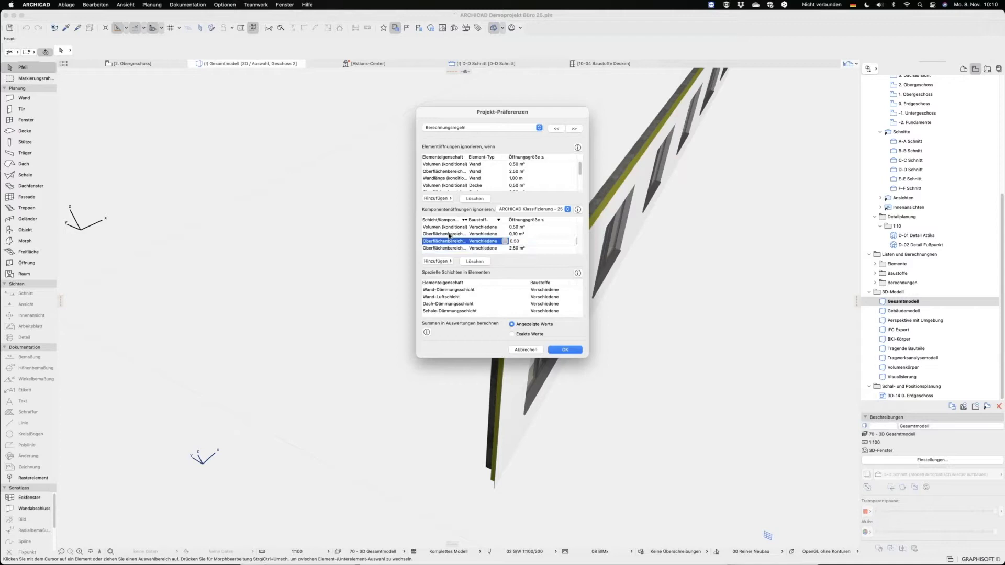
click(449, 235)
click(449, 228)
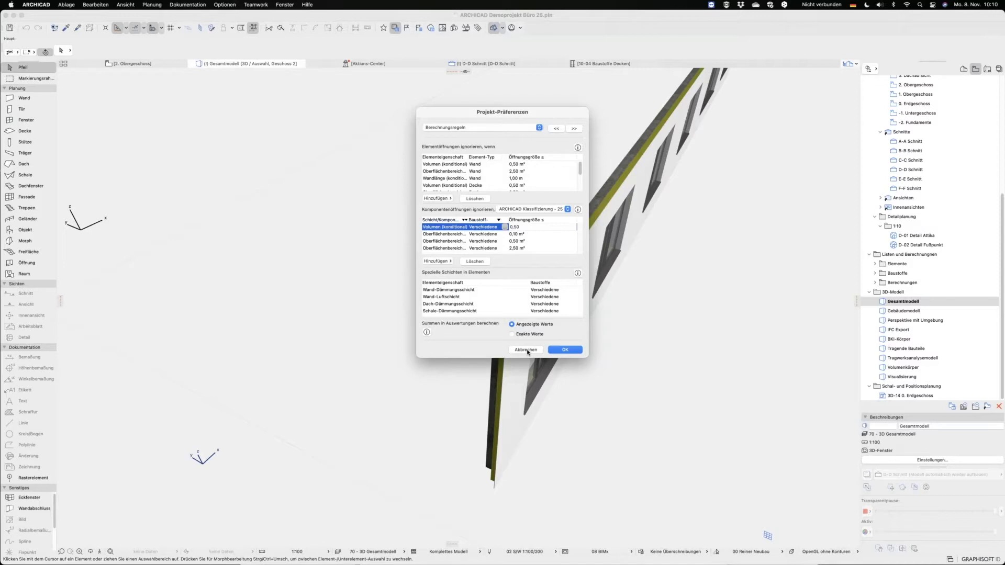
click(527, 351)
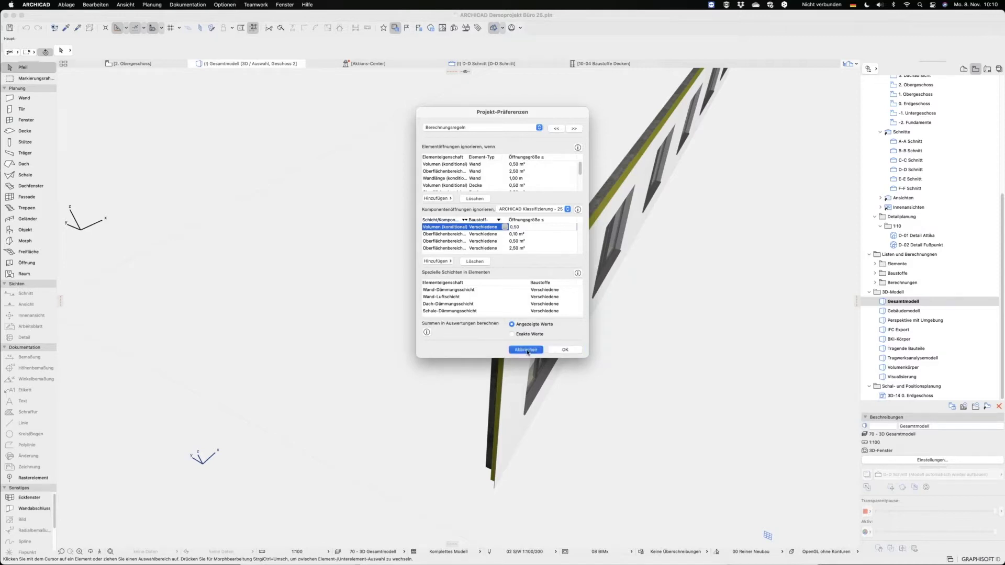
key(super+Tab)
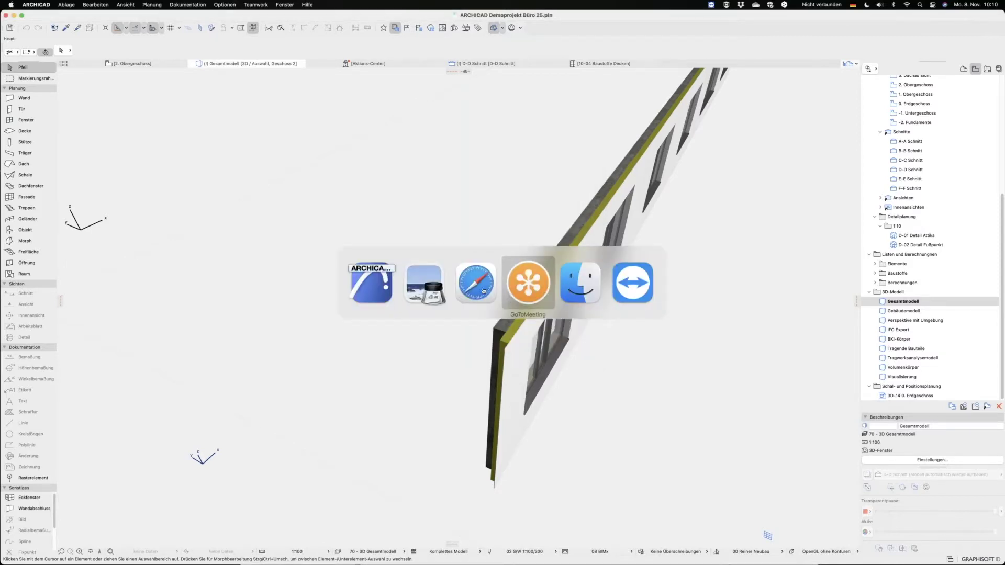
Bring up the Migration auf Archicad 25 article in Safari and scroll down through it
click(475, 286)
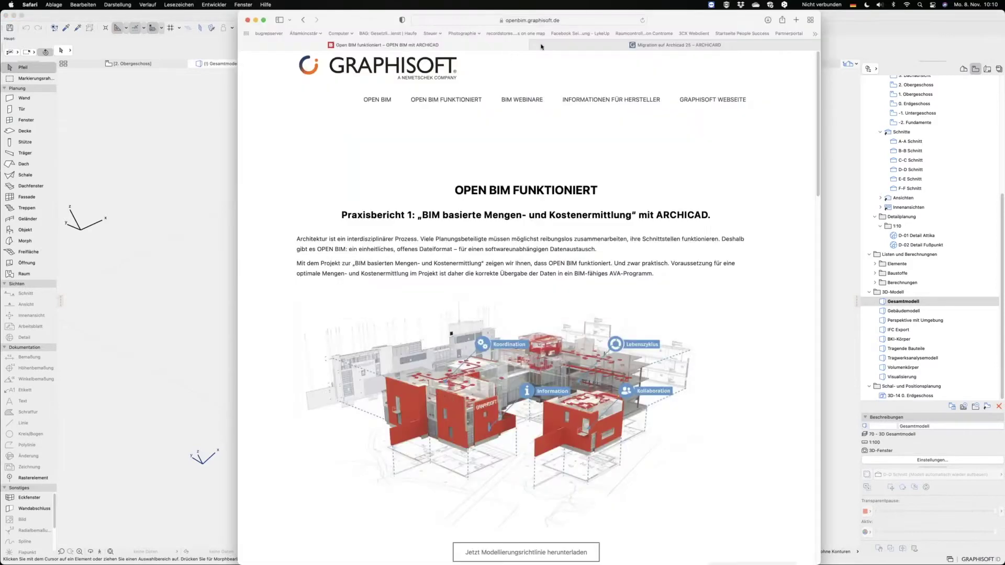
click(561, 46)
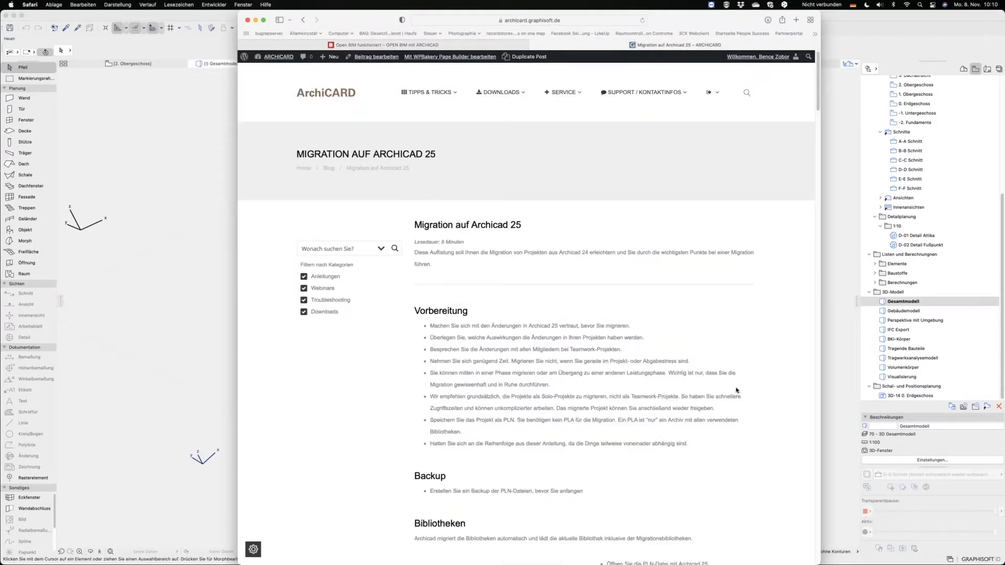
scroll(748, 372, down, 5)
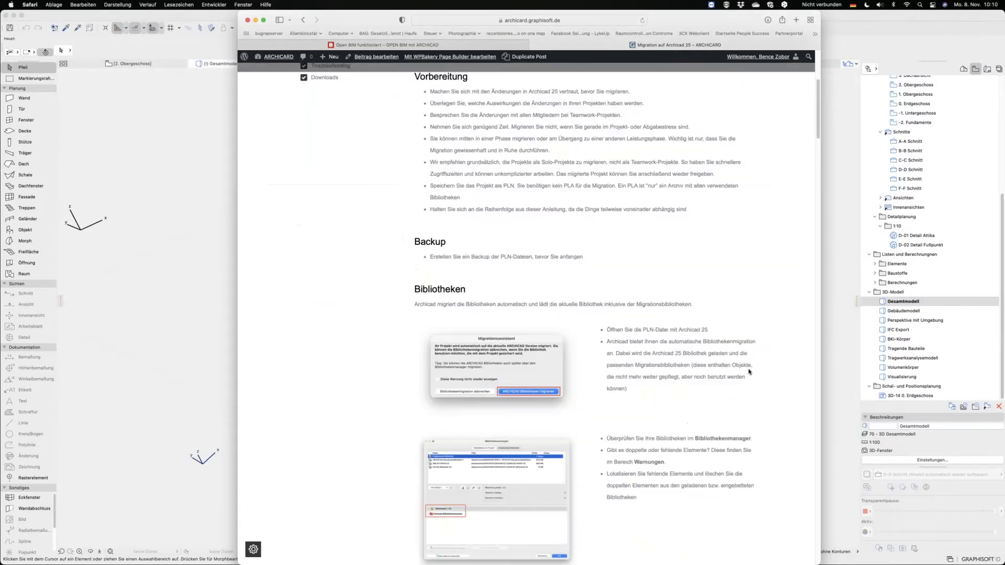
scroll(738, 369, down, 4)
scroll(727, 366, down, 1)
scroll(726, 366, down, 2)
scroll(727, 367, down, 2)
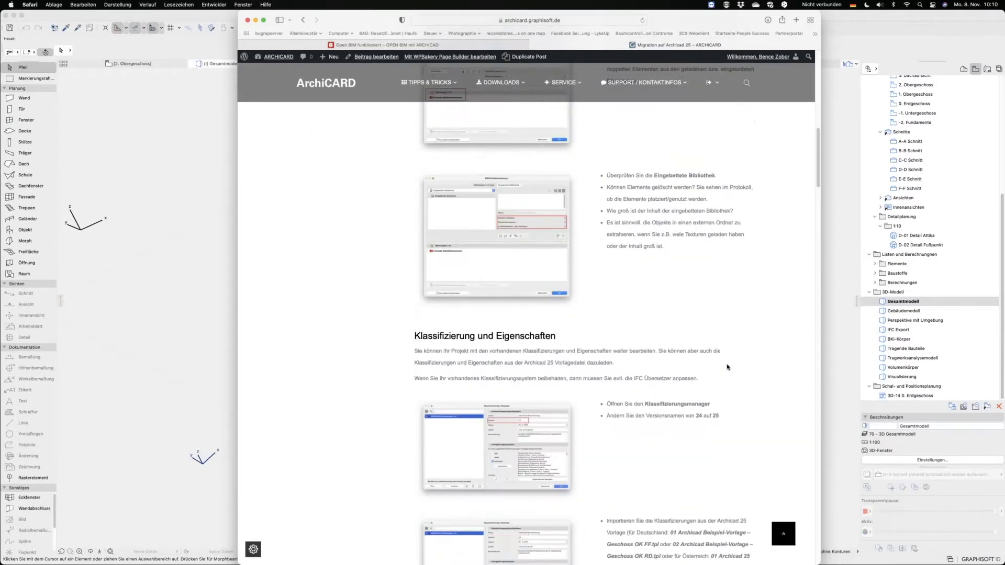
scroll(727, 369, down, 2)
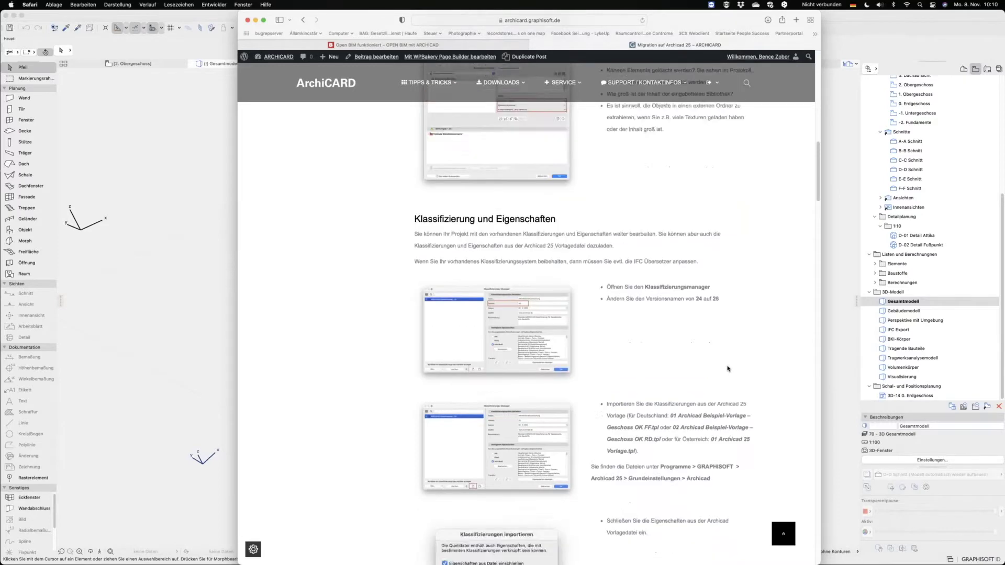
scroll(727, 370, down, 4)
scroll(726, 371, down, 1)
scroll(726, 372, down, 5)
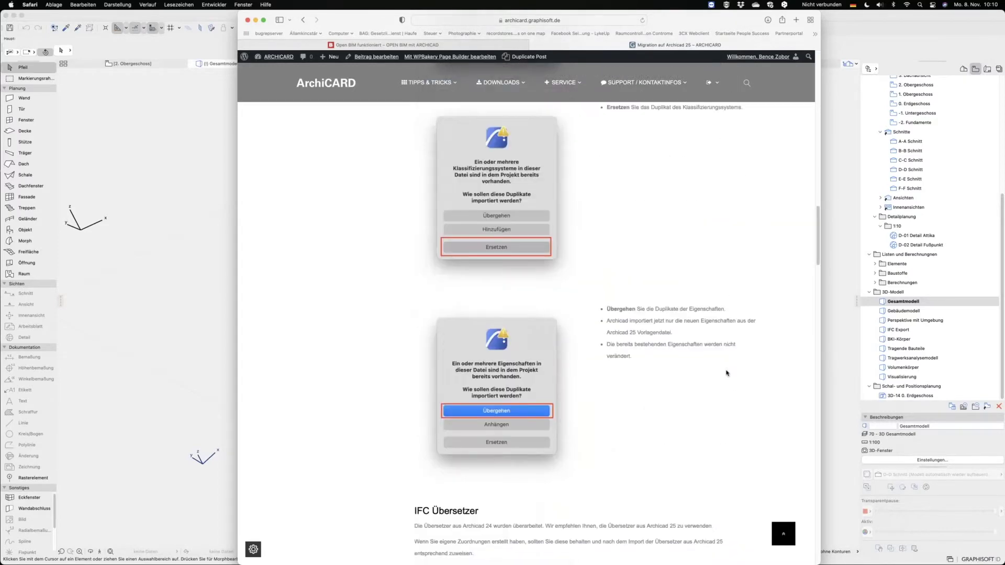
scroll(726, 372, down, 3)
scroll(726, 373, down, 3)
scroll(726, 374, down, 4)
scroll(727, 375, down, 1)
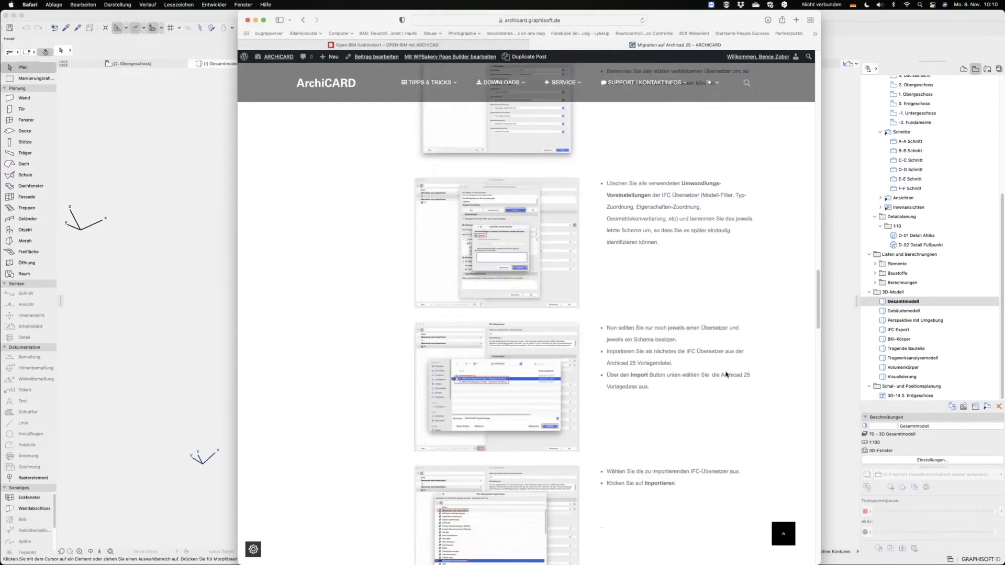
scroll(726, 374, down, 5)
scroll(727, 374, up, 1)
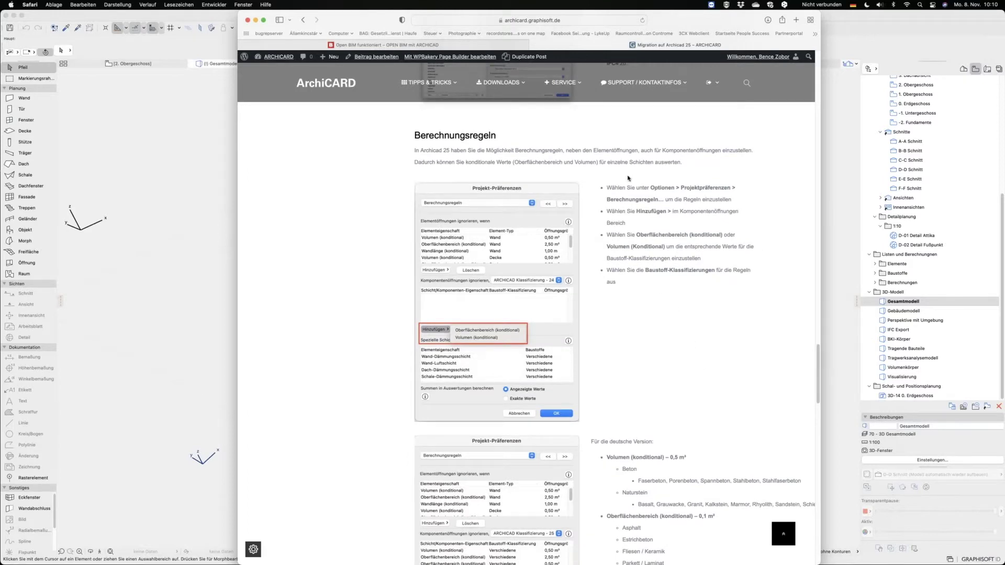
Read the Berechnungsregeln section with the German and Austrian material lists, then return to ARCHICAD
scroll(667, 409, down, 3)
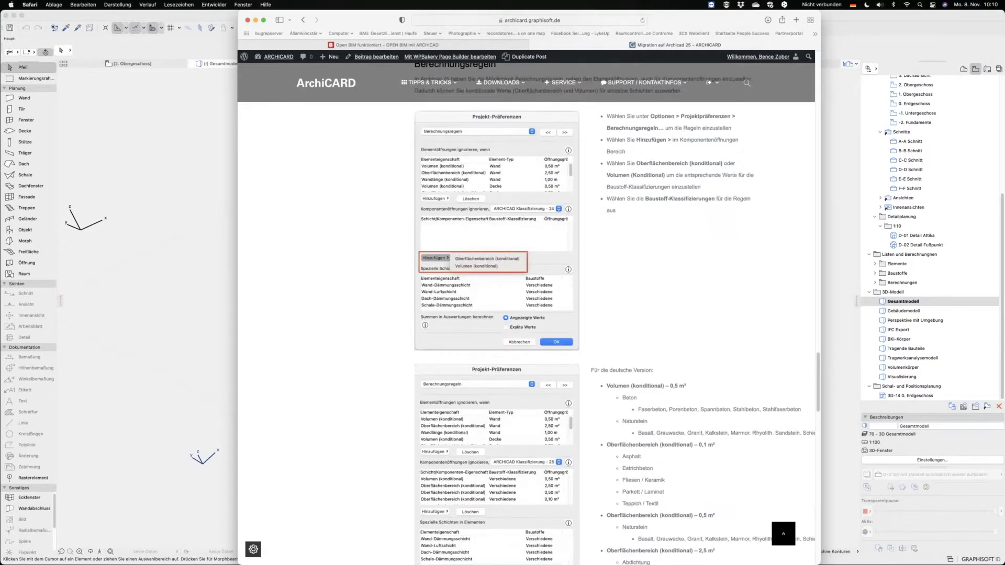
scroll(668, 410, down, 5)
scroll(671, 409, down, 1)
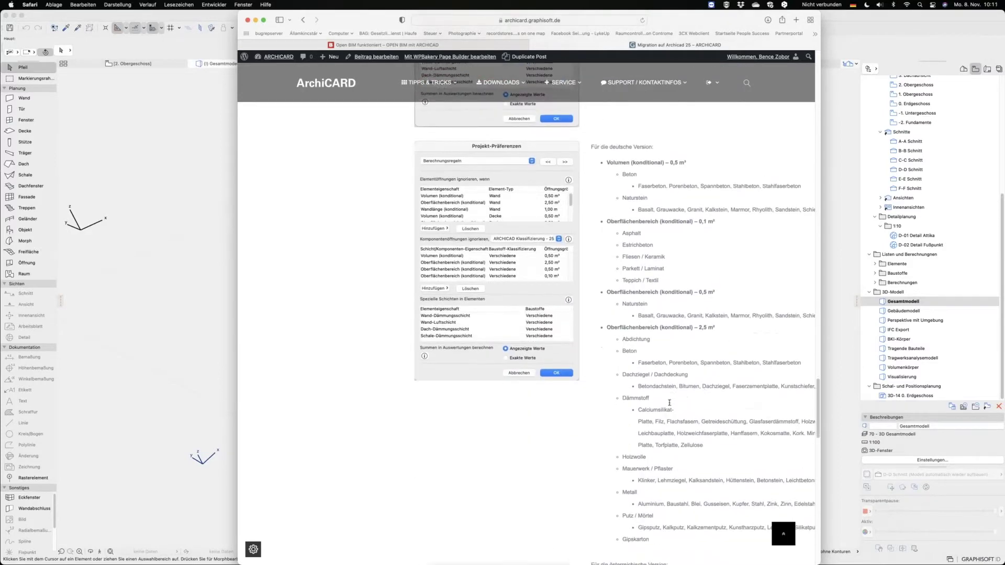
scroll(669, 403, down, 1)
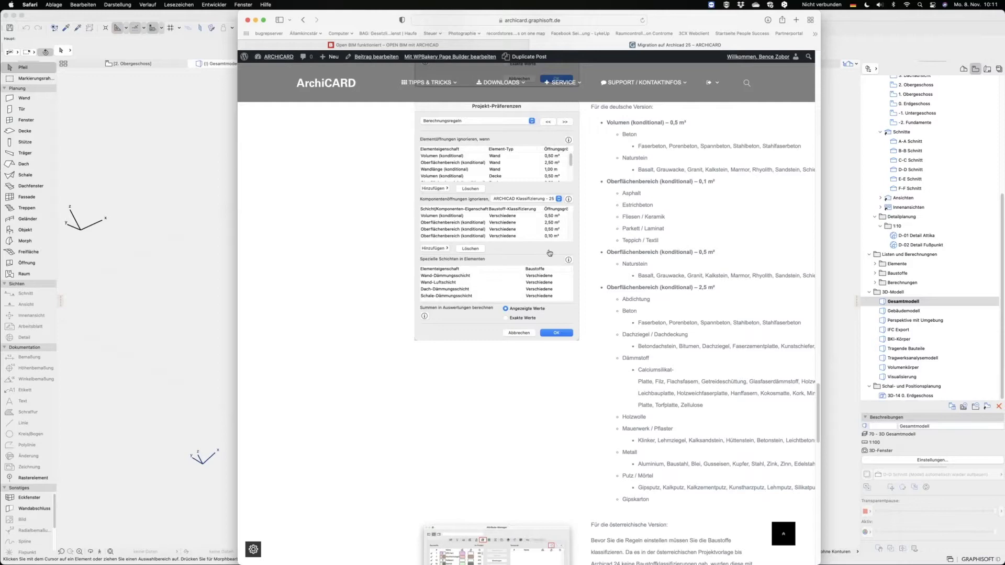
scroll(657, 390, down, 3)
scroll(657, 390, down, 10)
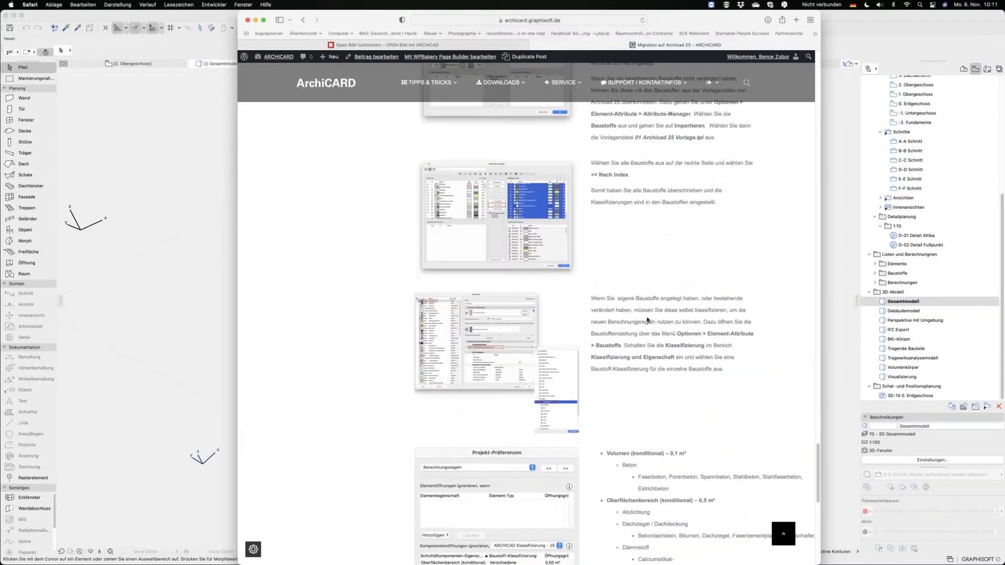
scroll(648, 321, up, 5)
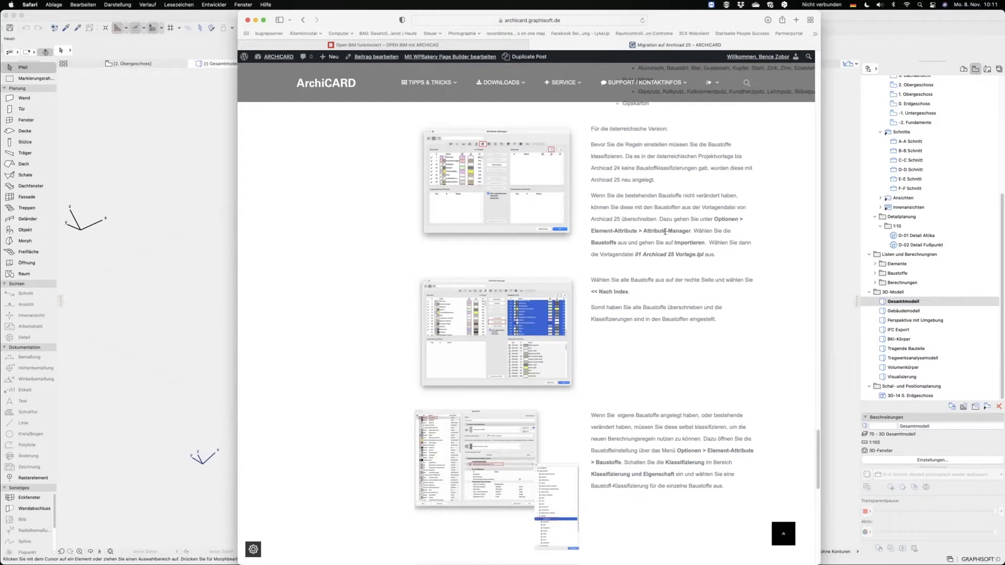
scroll(672, 364, down, 7)
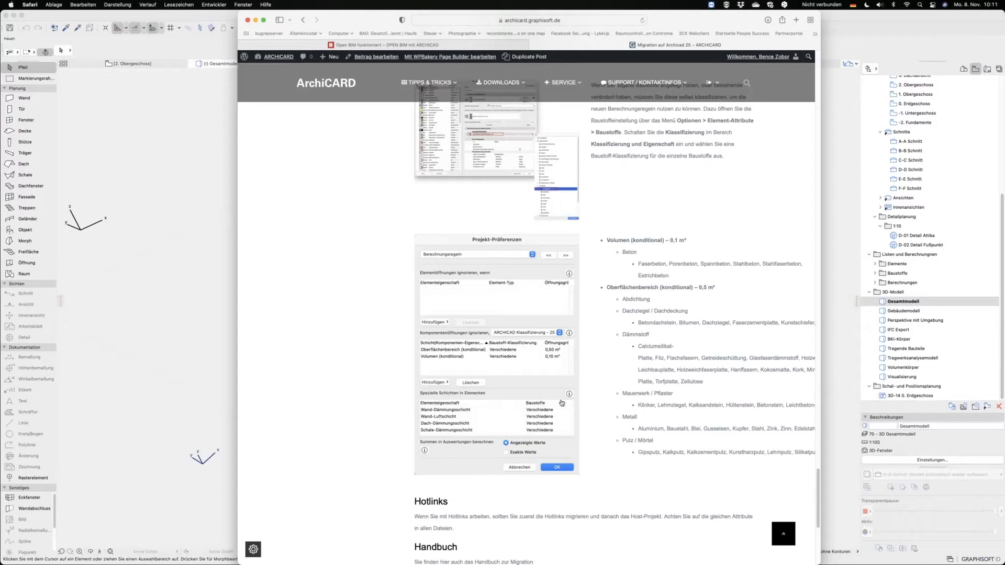
click(150, 178)
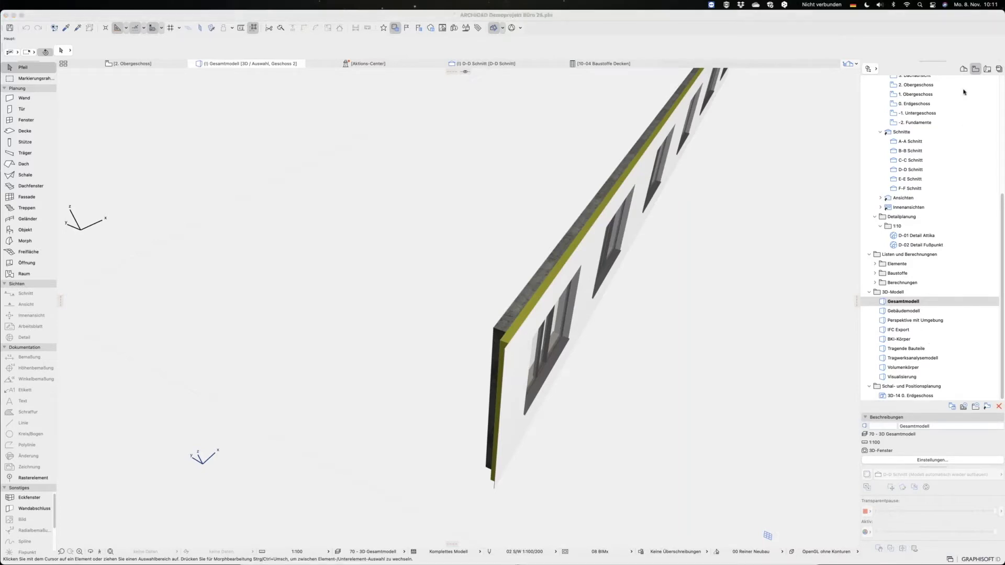
In the 10-04 Baustoffe Decken schedule, compare Erdgeschoss area 487,94 netto against 491,21 by calculation rules
click(509, 66)
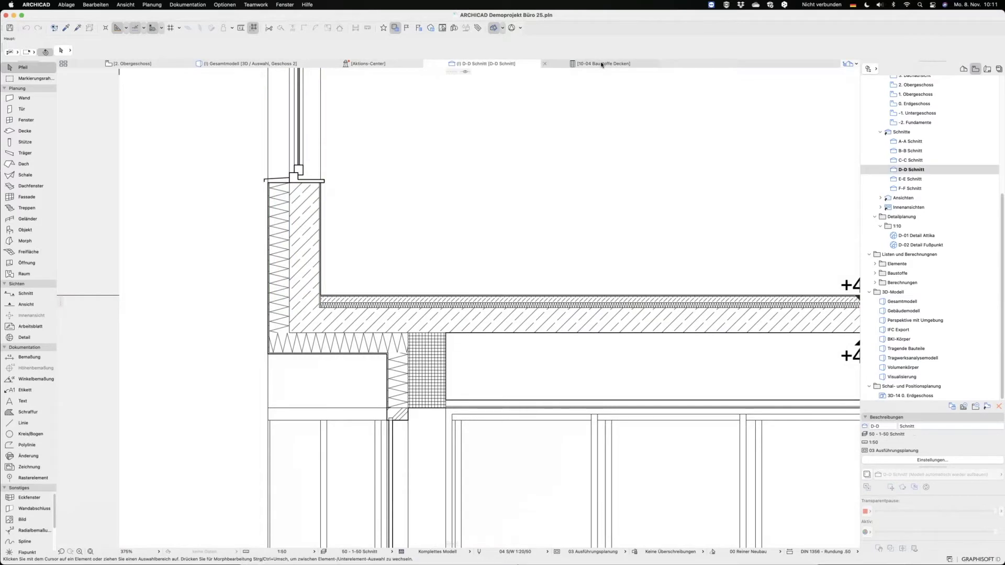
click(601, 65)
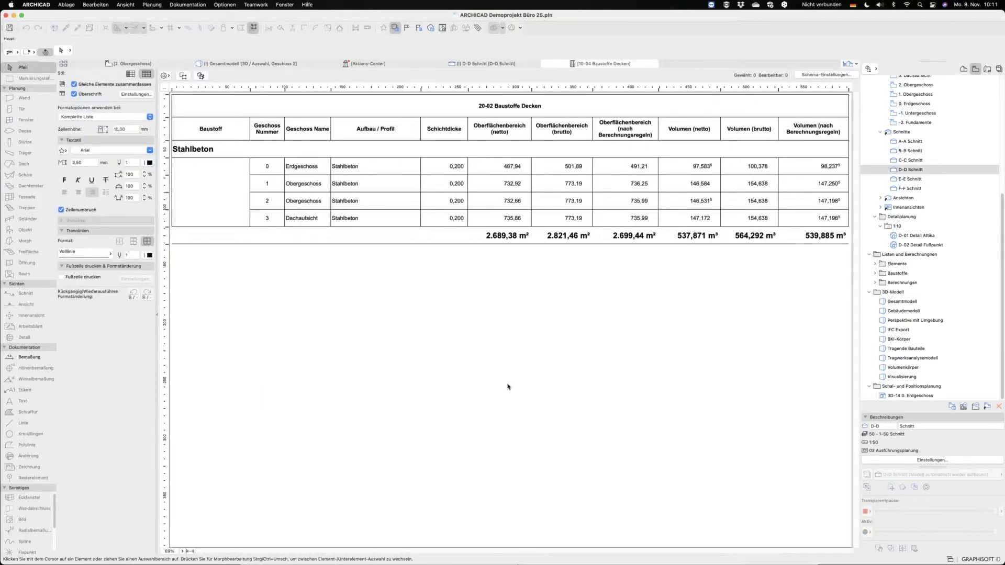
click(494, 169)
click(557, 166)
click(625, 166)
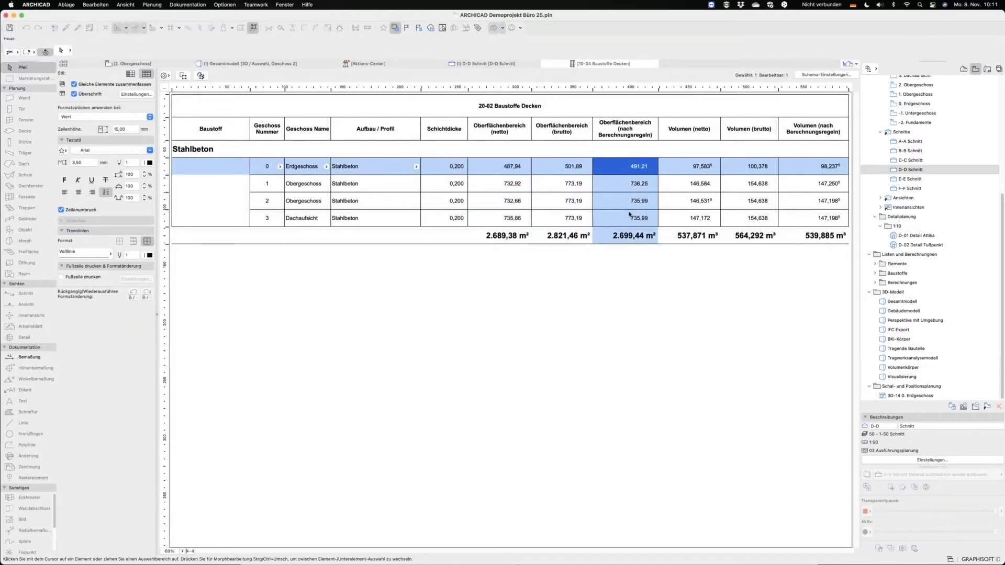
click(586, 320)
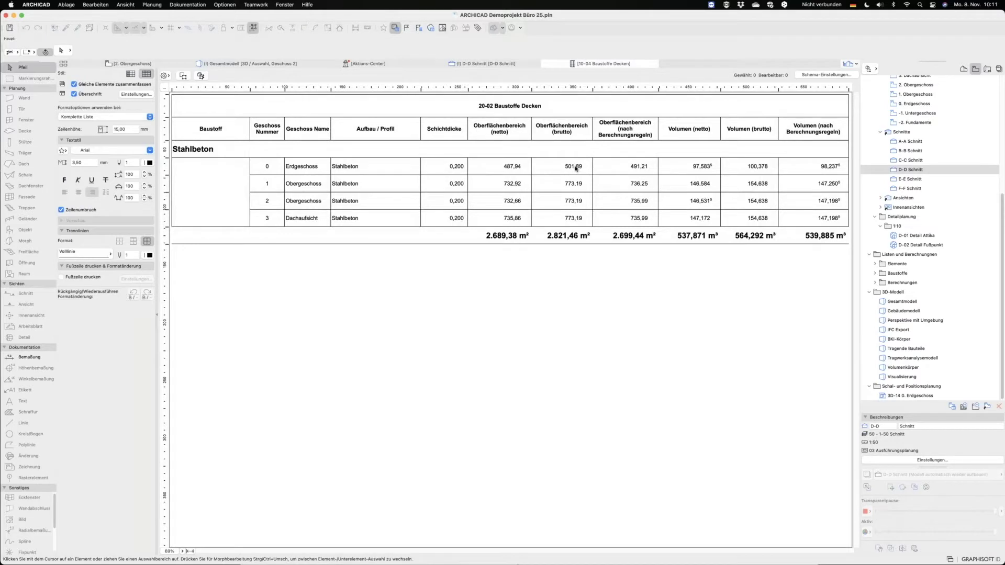
click(510, 168)
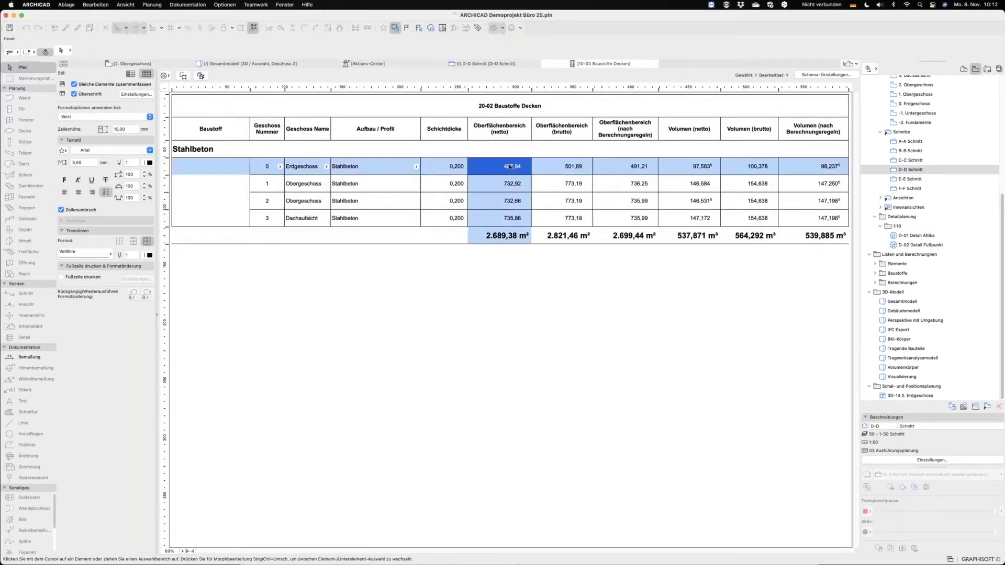
click(628, 167)
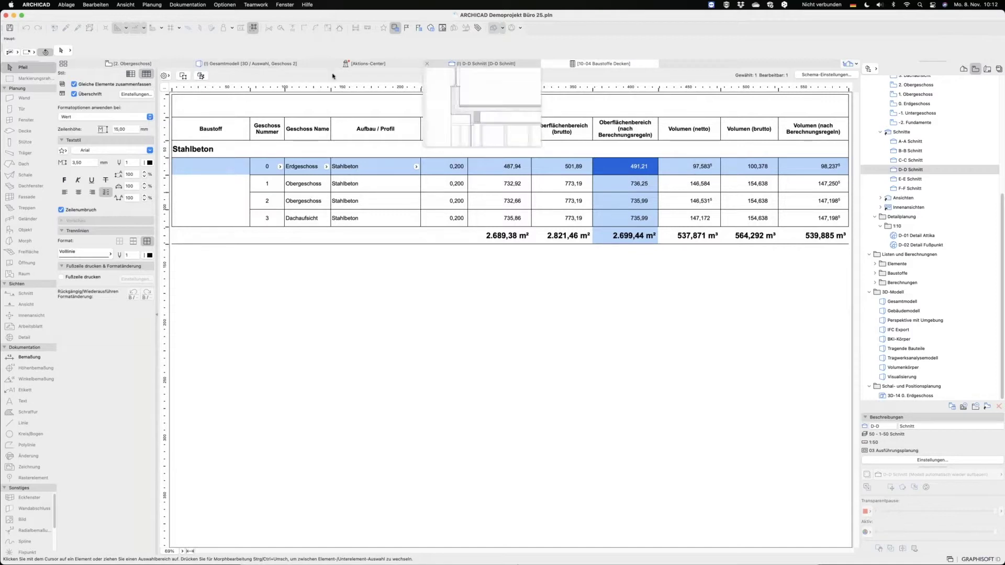
key(F3)
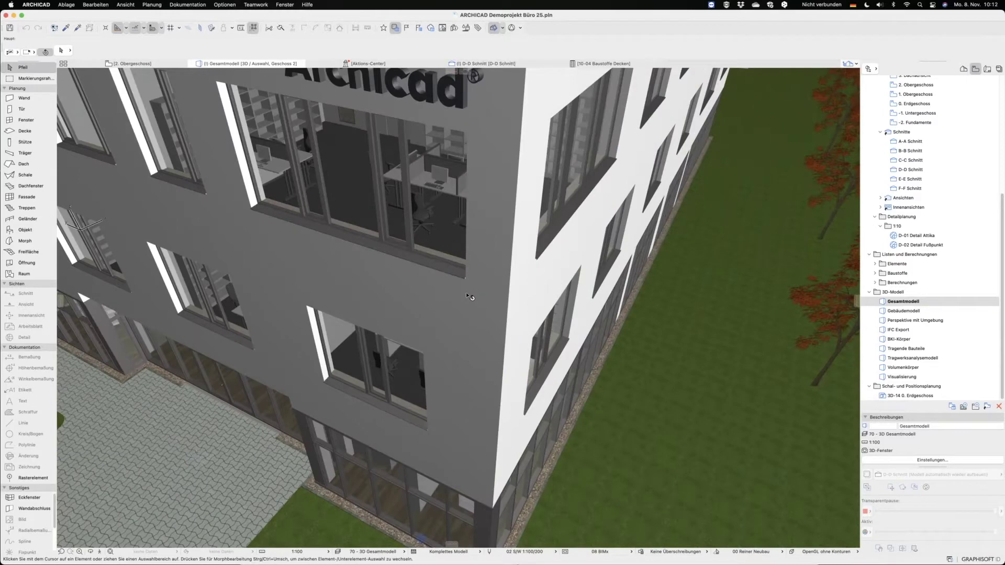
Switch to the IFC Export 3D view, showing the office building without site, paths or trees
shift+middle_drag(466, 292, 510, 317)
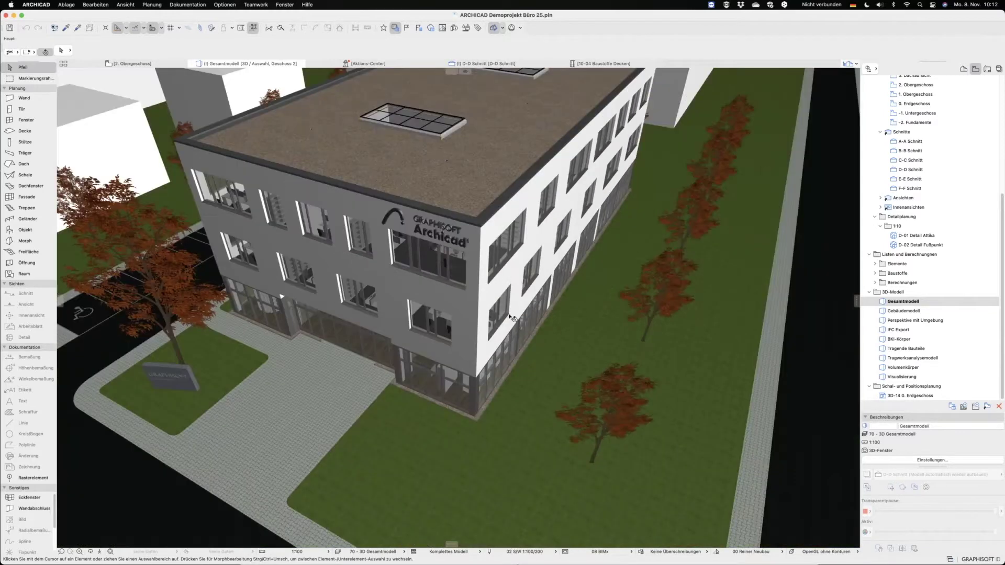
key(F5)
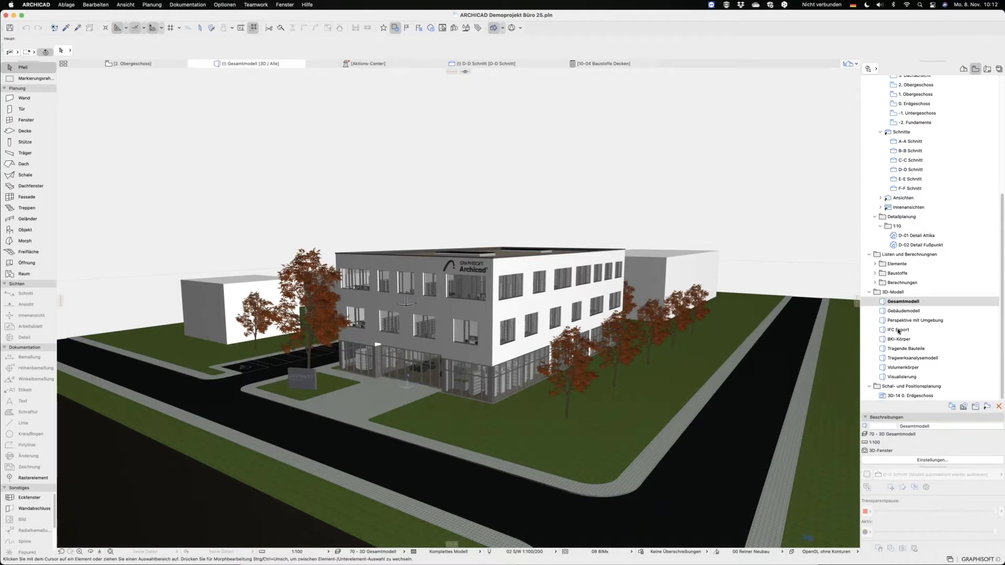
double_click(898, 330)
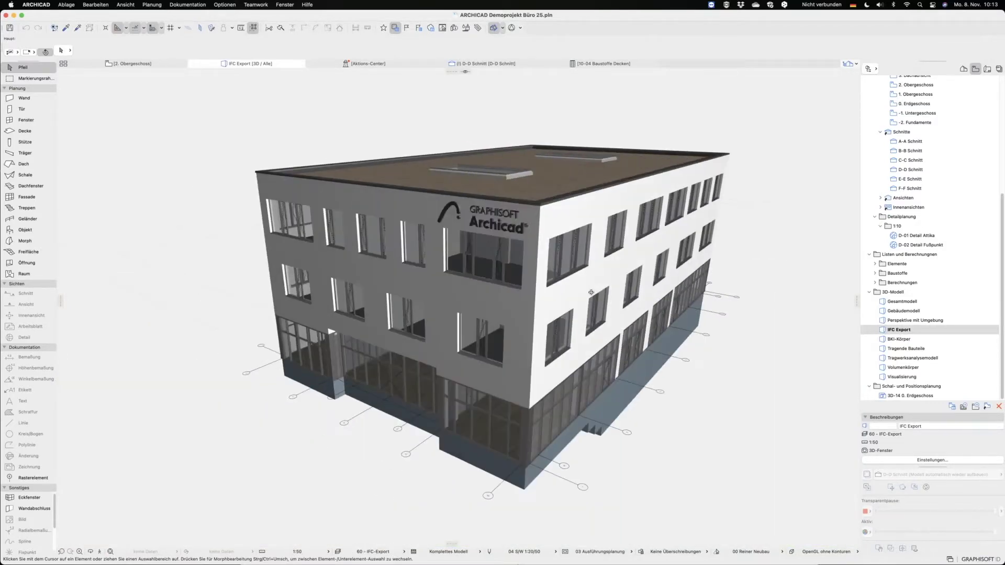
mouse_move(647, 288)
shift+middle_down()
mouse_move(691, 293)
mouse_move(654, 294)
shift+middle_up()
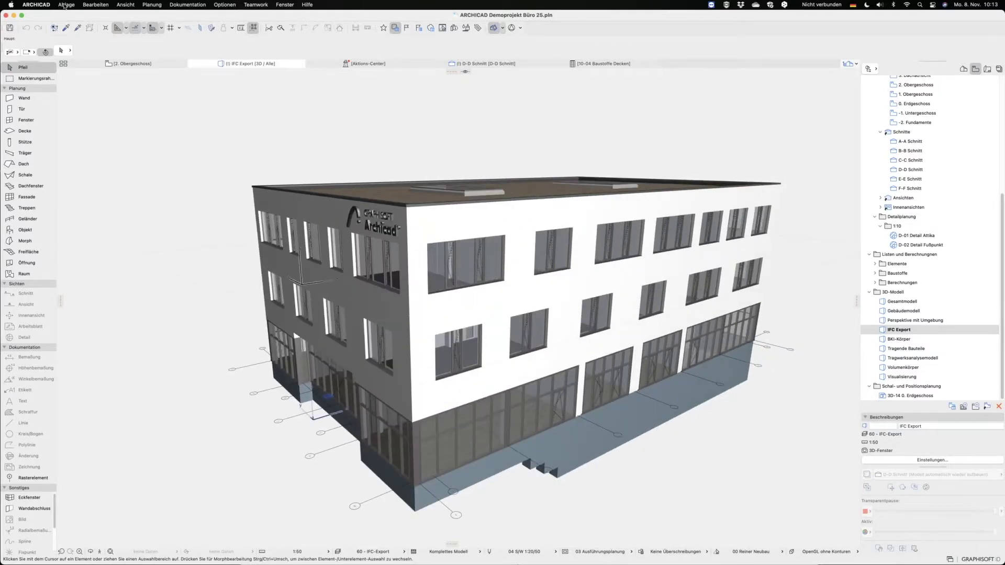
Open the IFC-Übersetzer settings and select the iTWO export translator (IFC4, Reference View)
click(66, 5)
mouse_move(78, 77)
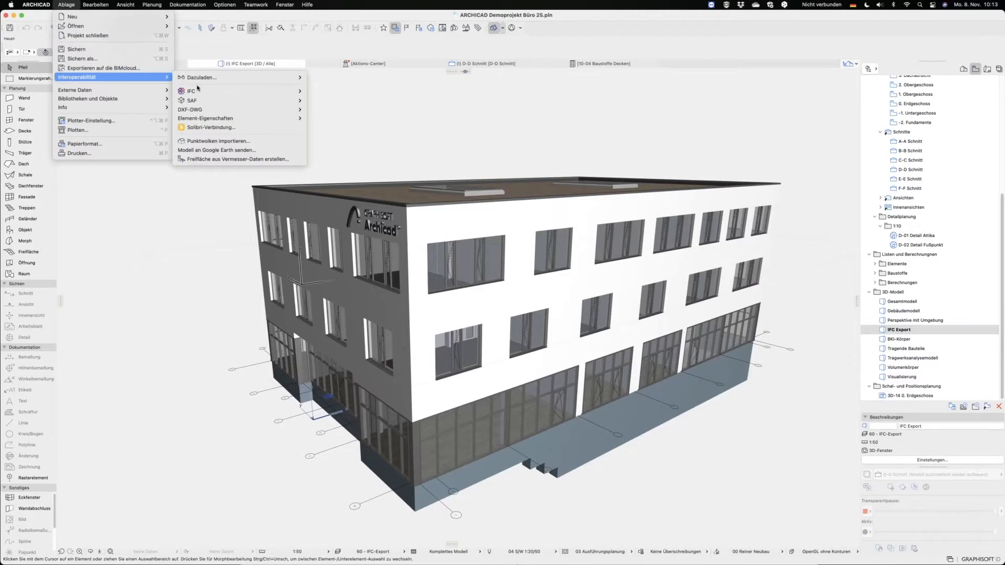
mouse_move(190, 90)
click(388, 106)
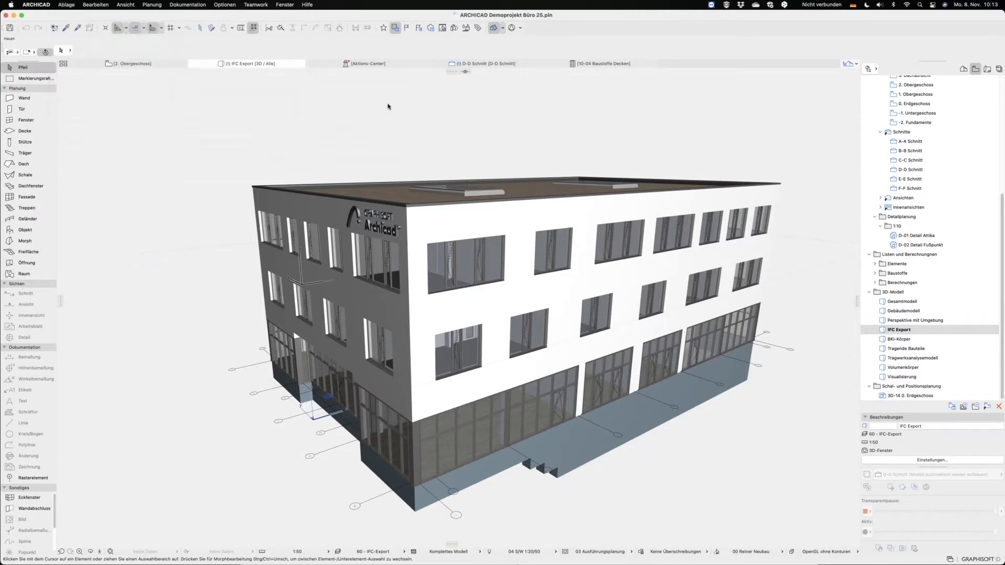
scroll(288, 280, down, 5)
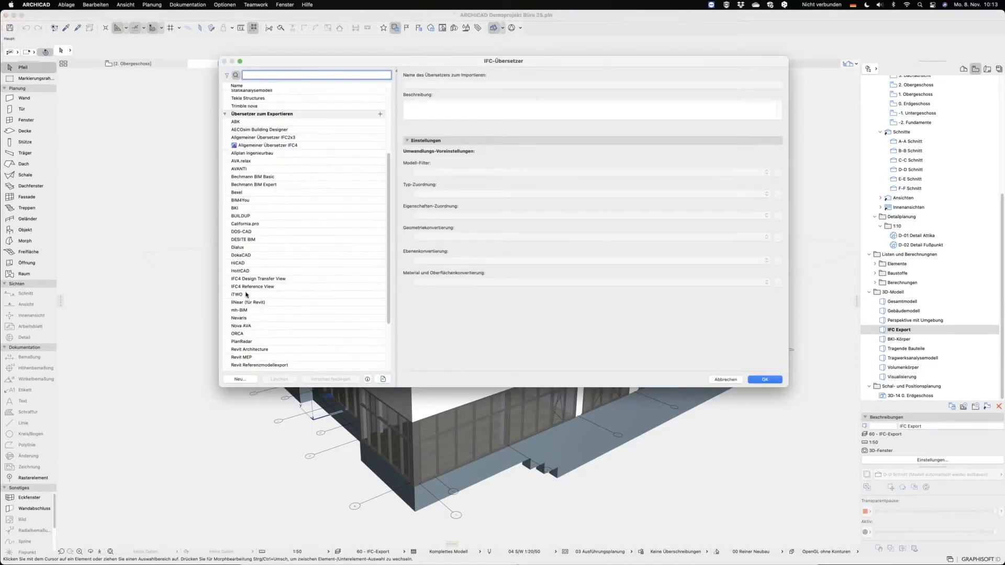
click(244, 295)
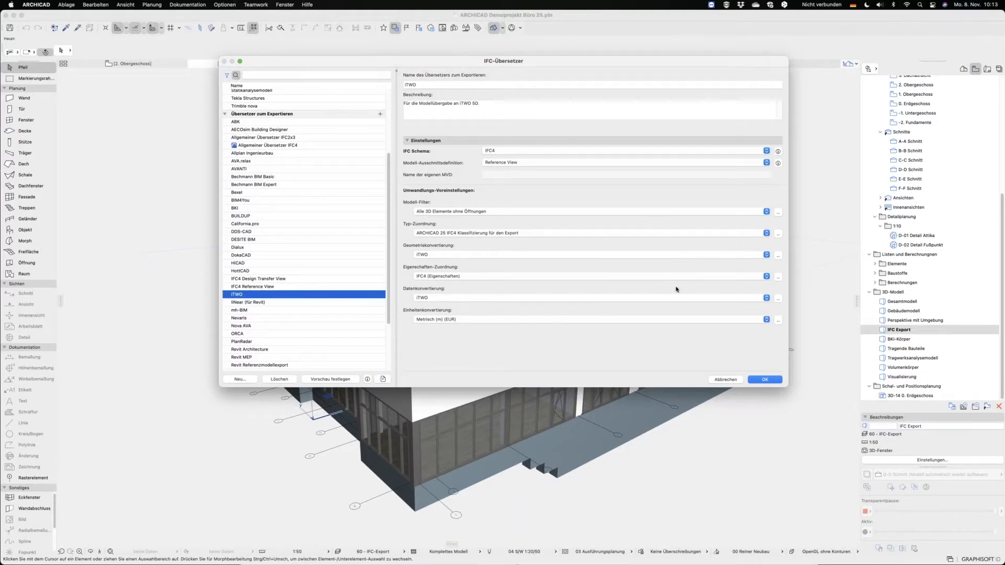
Review the iTWO Geometriekonvertierung and Datenkonvertierung settings, then cancel without changes
click(778, 256)
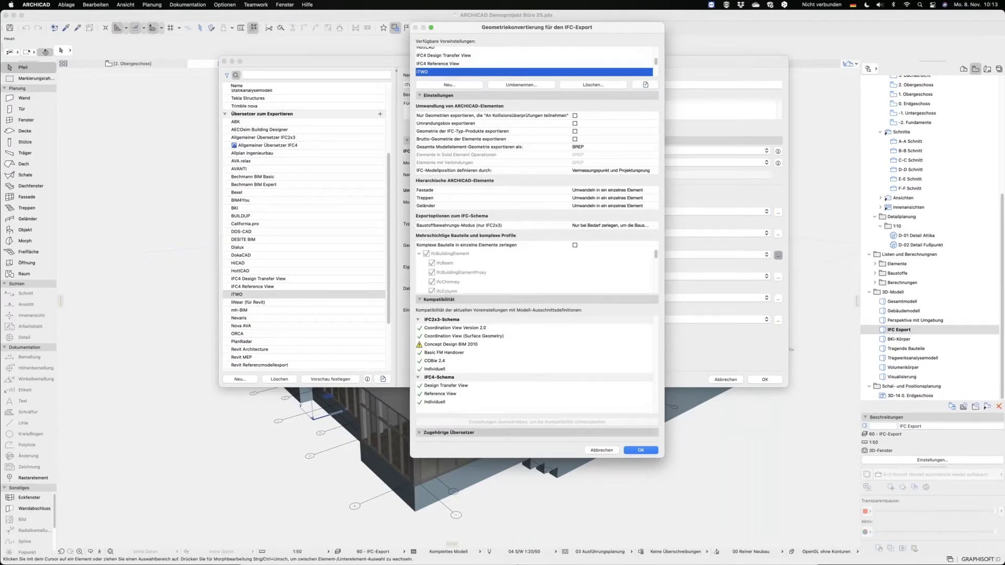
click(606, 451)
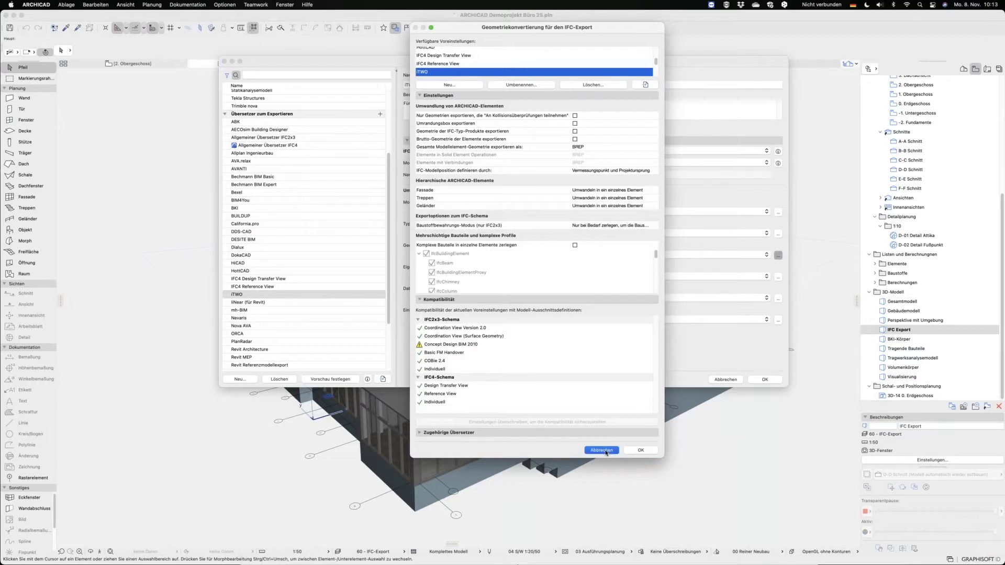
click(778, 298)
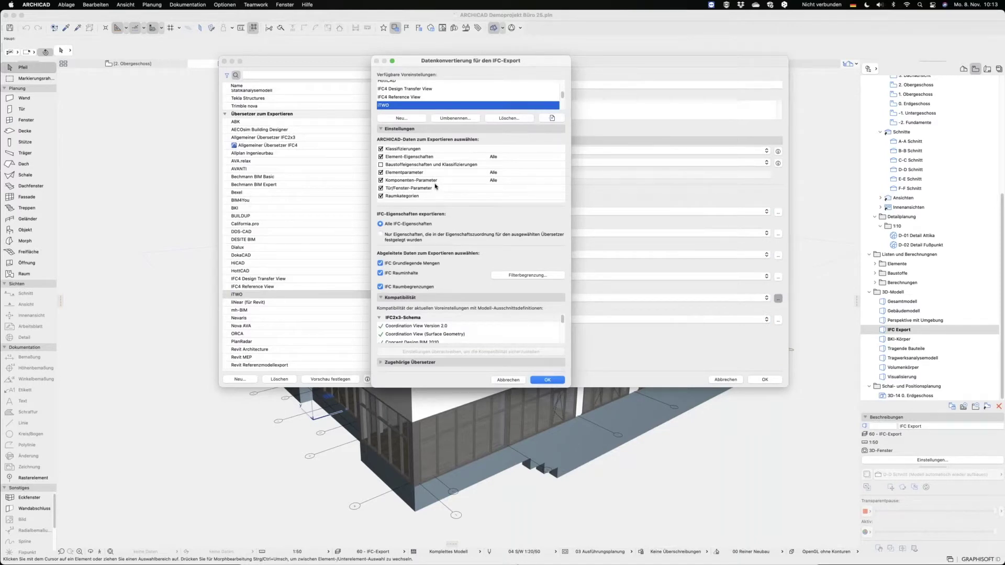
click(434, 181)
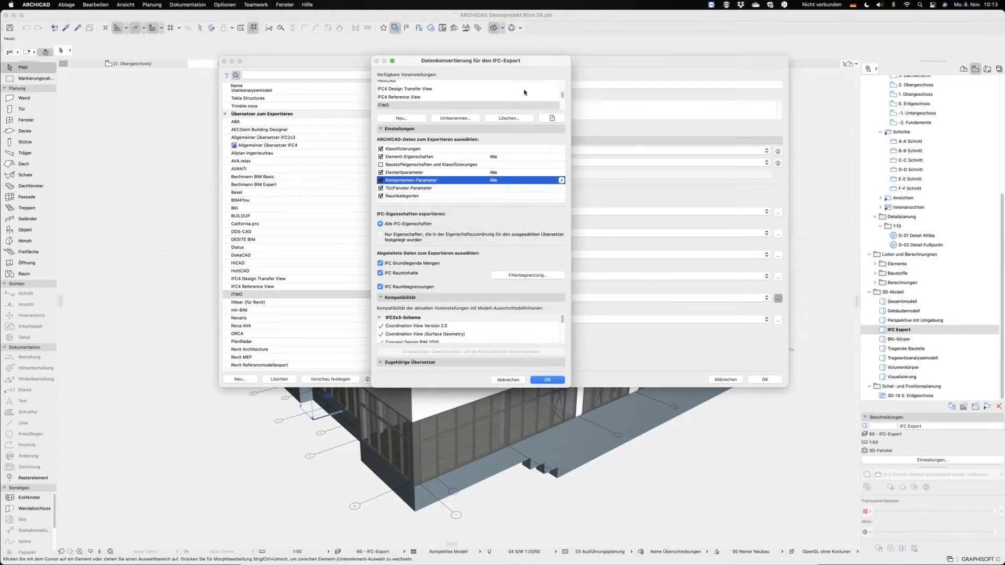
click(507, 381)
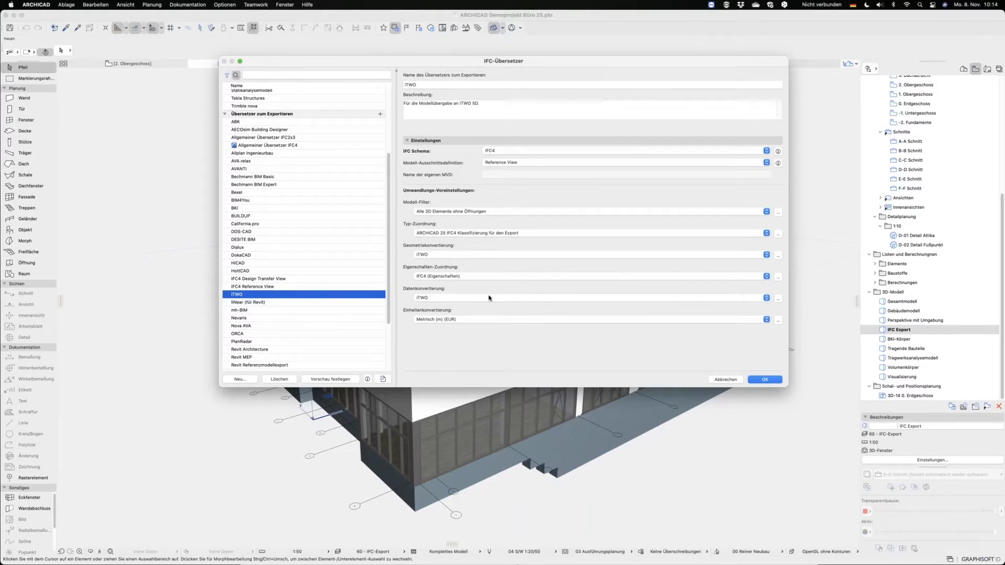
click(721, 380)
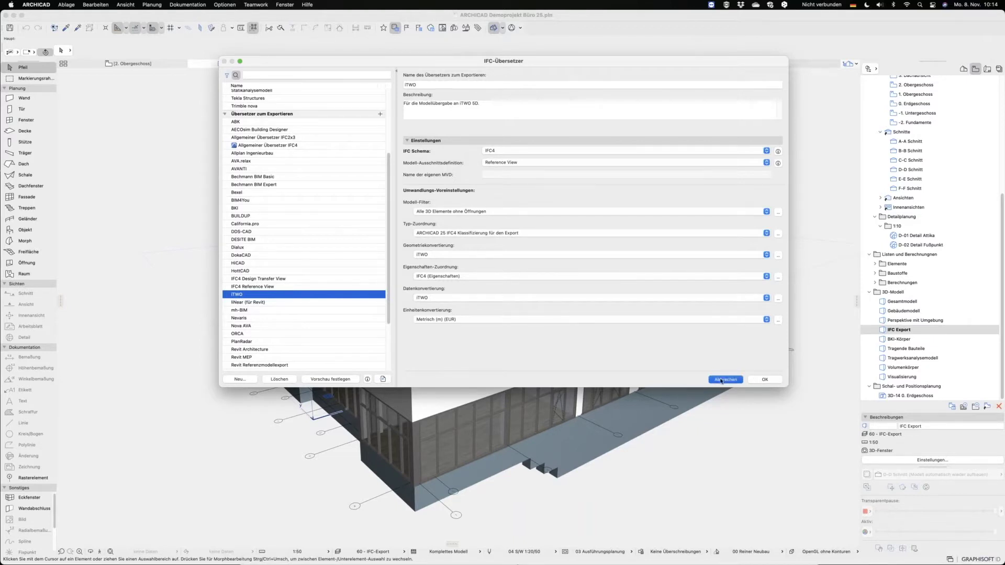
key(super+Tab)
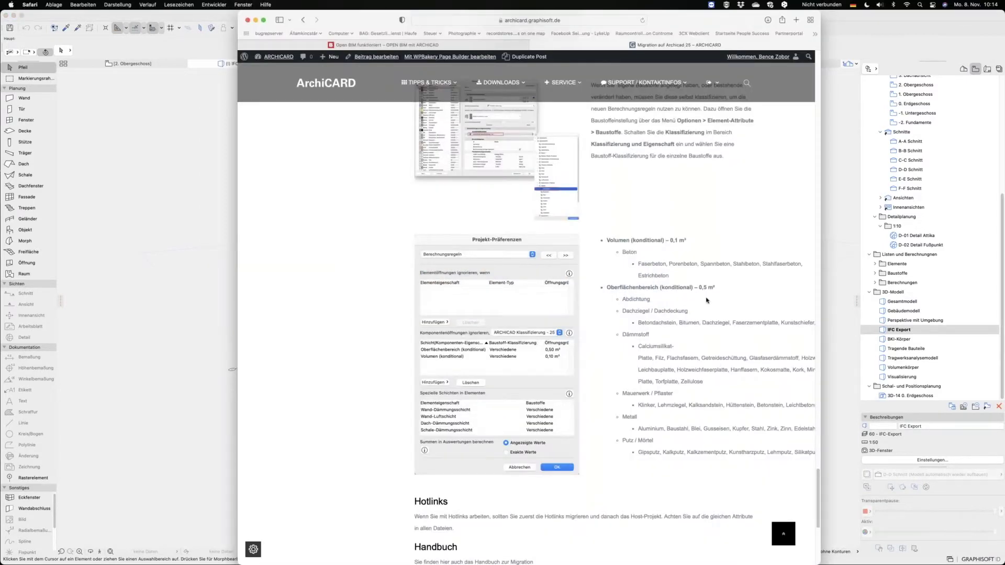
scroll(707, 301, up, 5)
scroll(660, 315, down, 10)
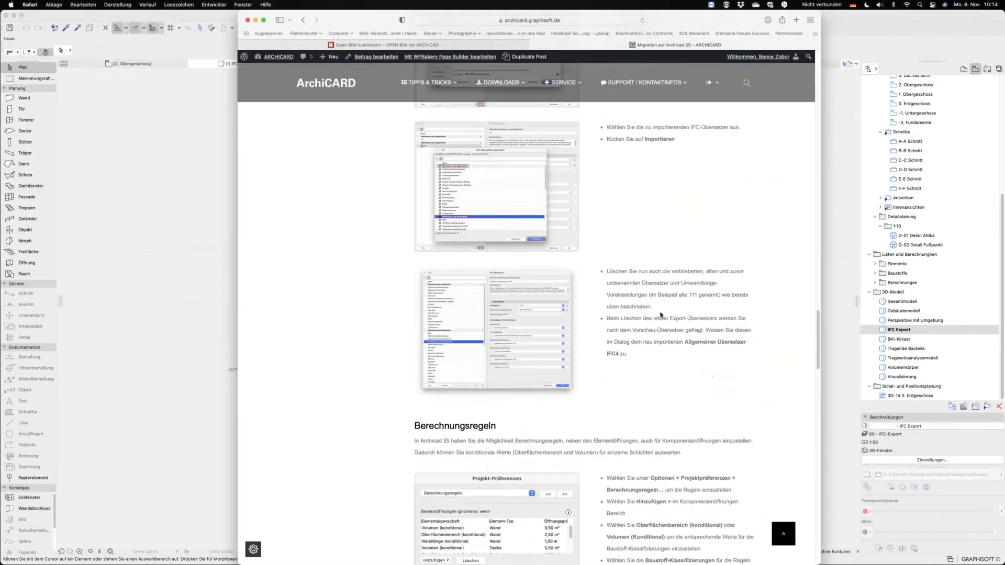
scroll(660, 315, up, 5)
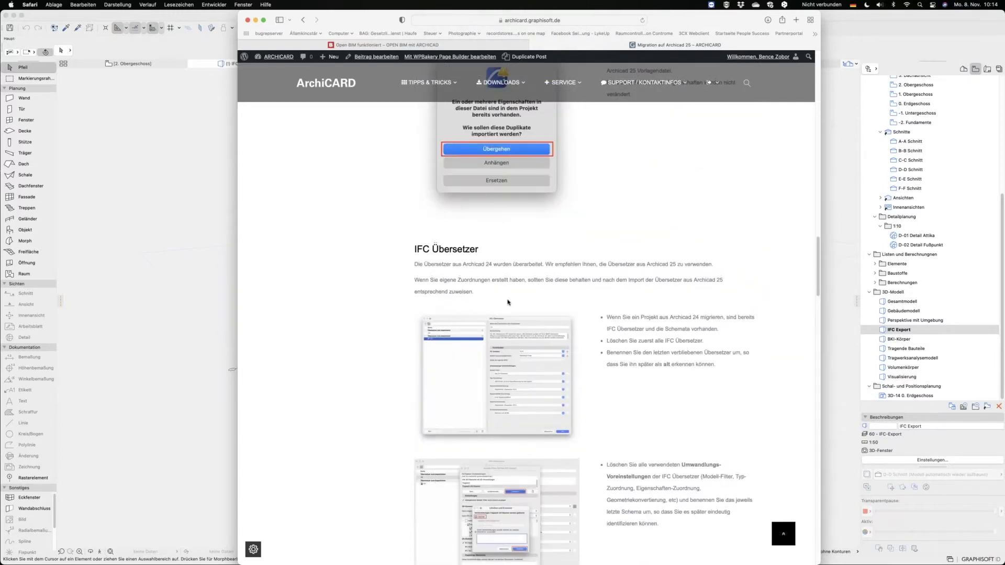
scroll(507, 302, down, 1)
scroll(561, 216, down, 3)
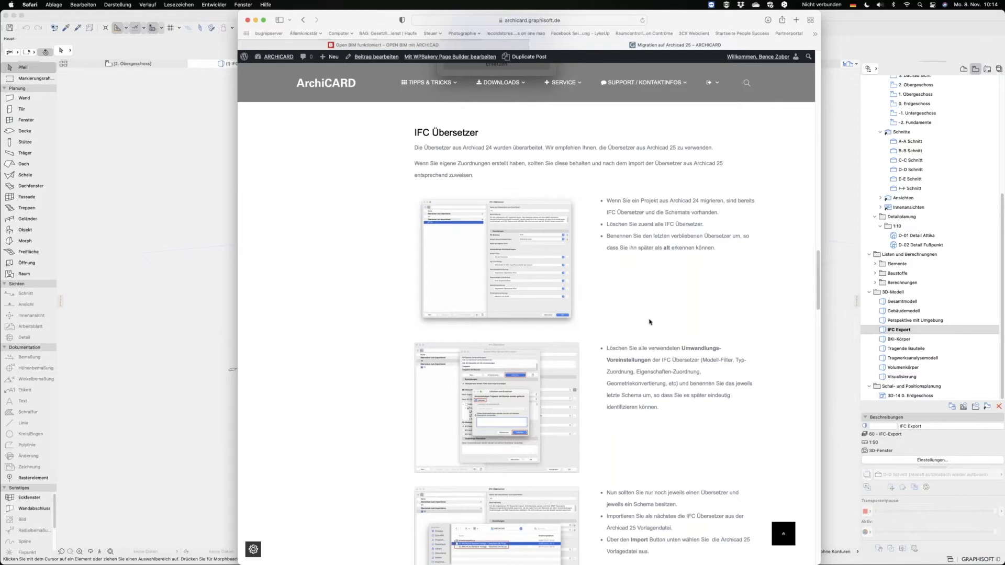
scroll(646, 334, down, 5)
scroll(643, 347, down, 4)
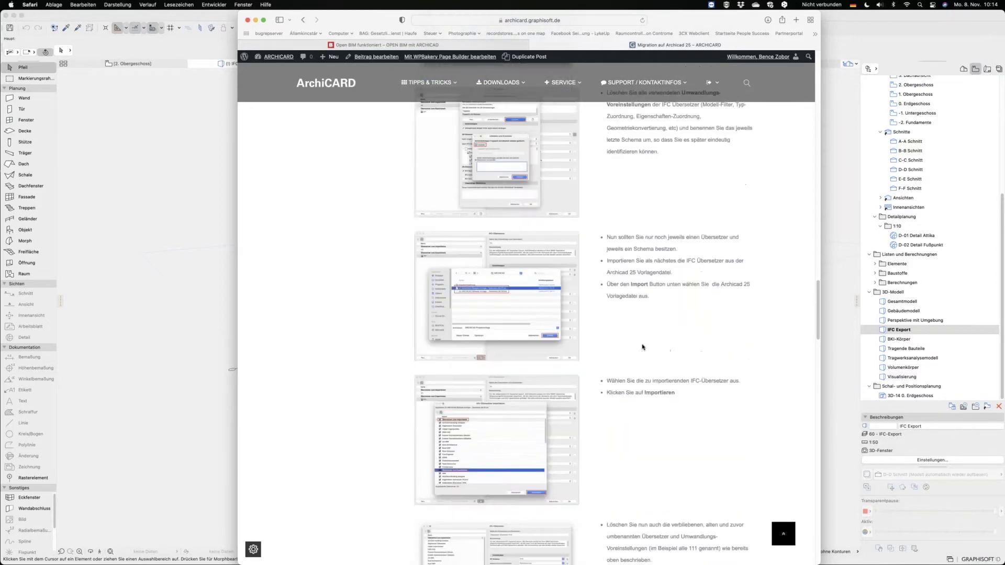
scroll(642, 346, down, 3)
scroll(640, 352, down, 7)
scroll(639, 352, down, 3)
scroll(640, 353, up, 4)
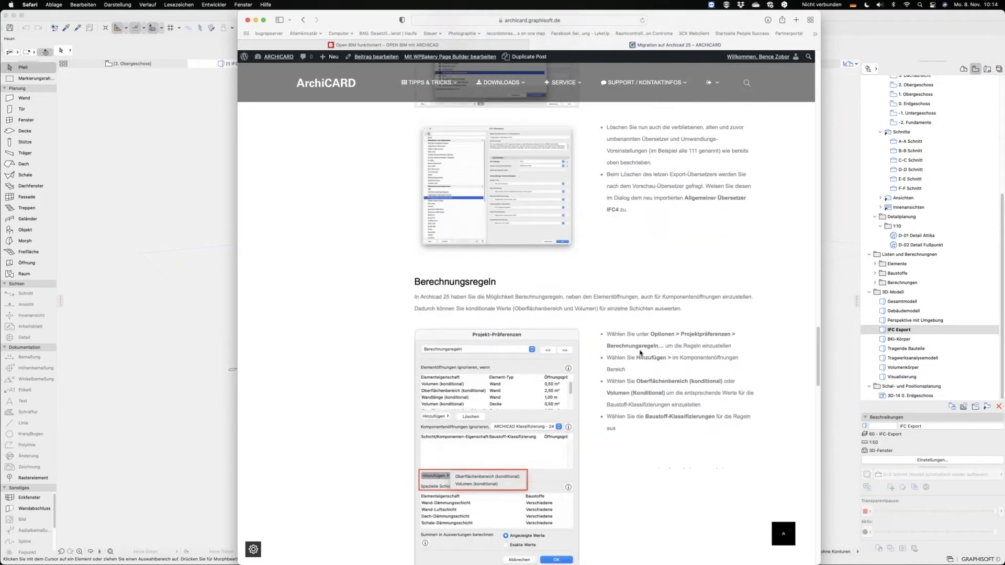
scroll(640, 352, up, 2)
scroll(640, 353, up, 5)
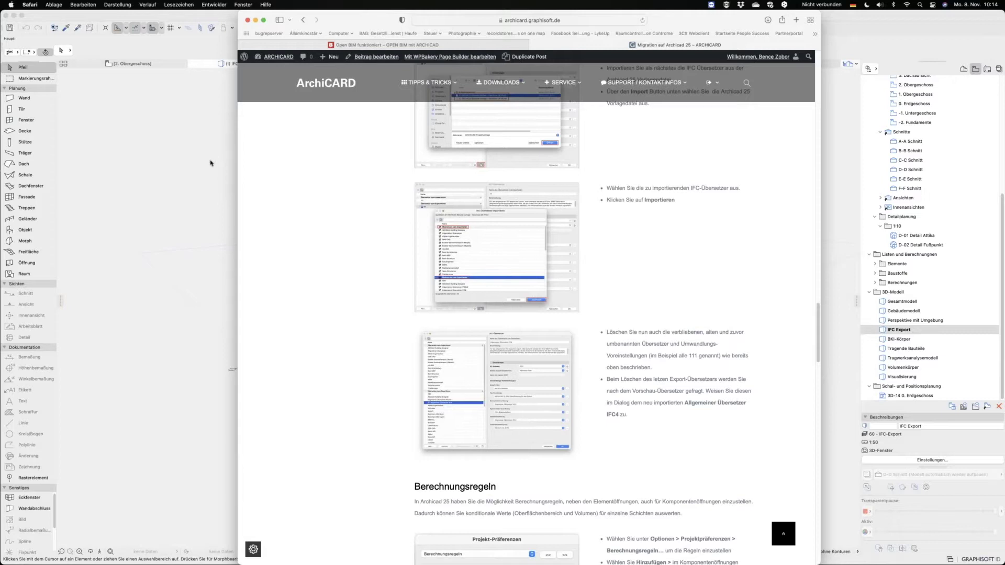
click(211, 163)
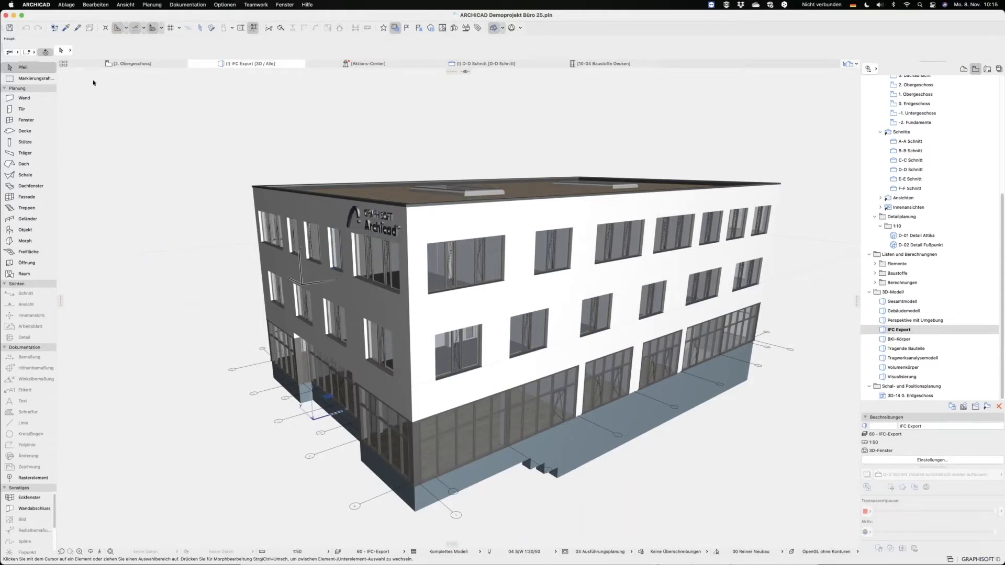
Check the iTWO translator in the Sichern als IFC dialog, cancel, and show the Publisher Sets
click(66, 5)
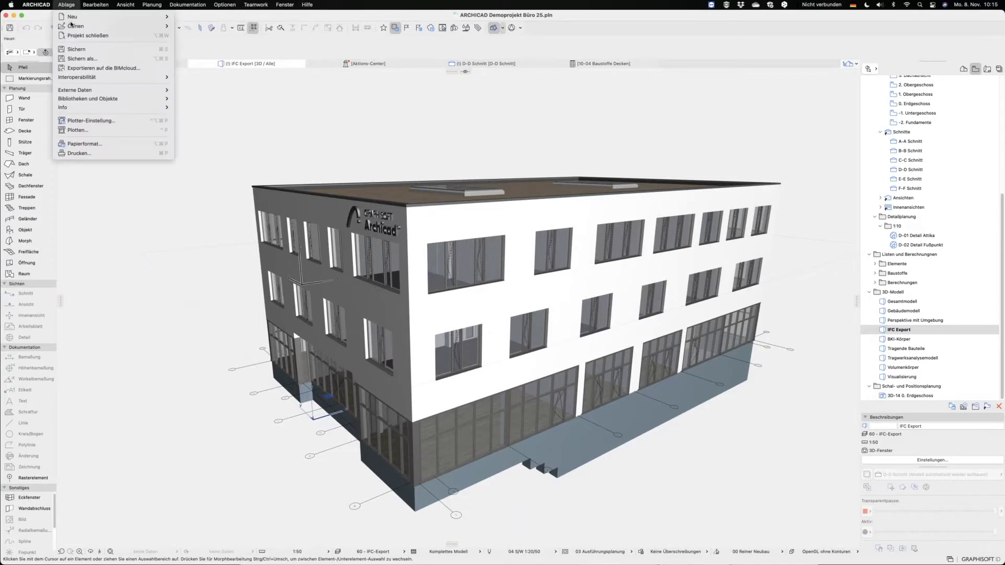
click(82, 60)
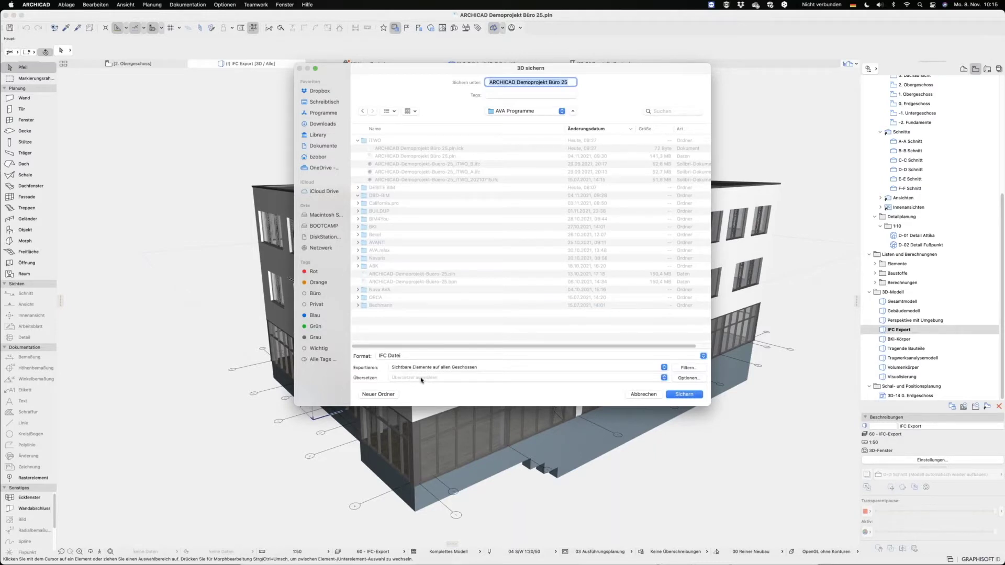
drag(426, 69, 422, 57)
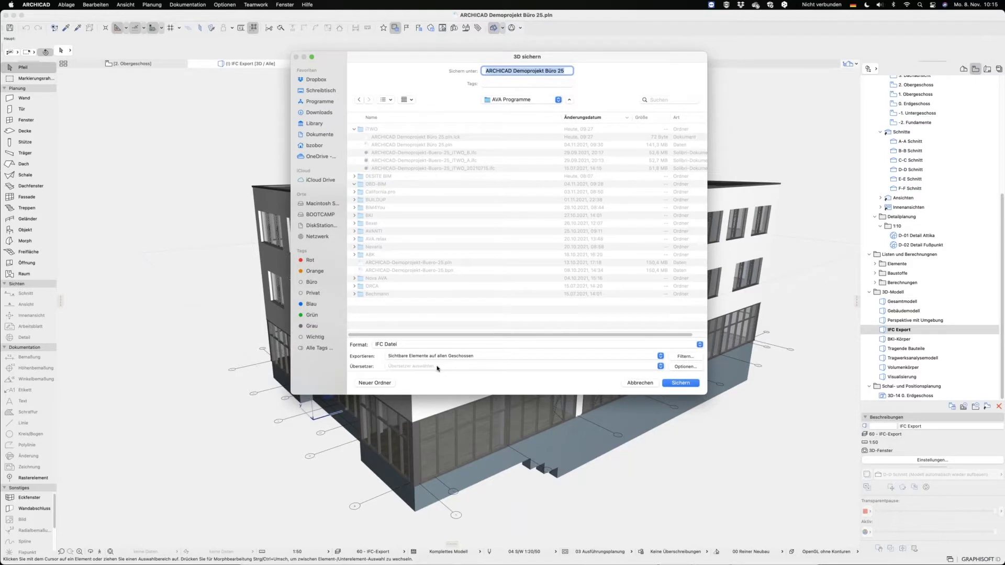
click(648, 370)
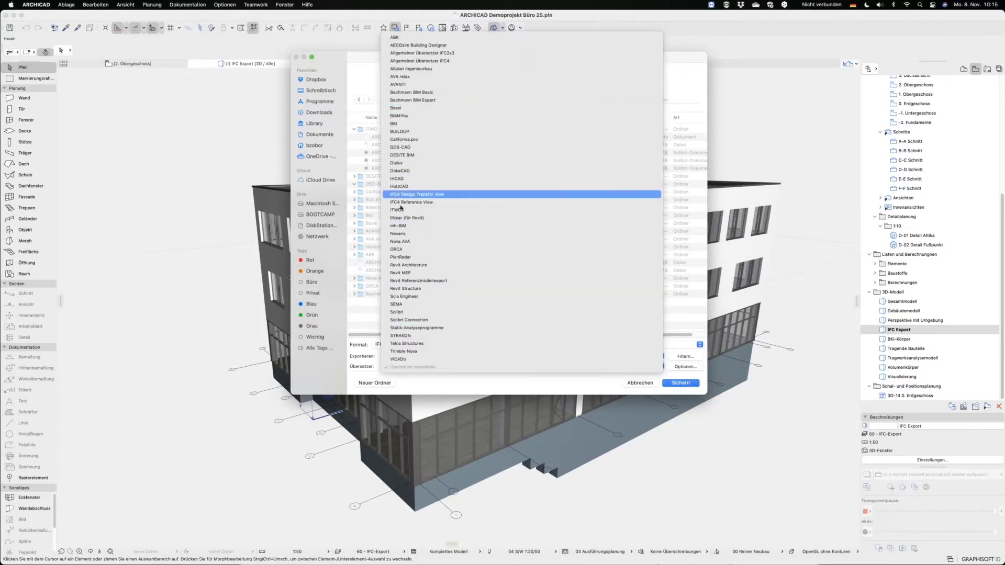
click(401, 210)
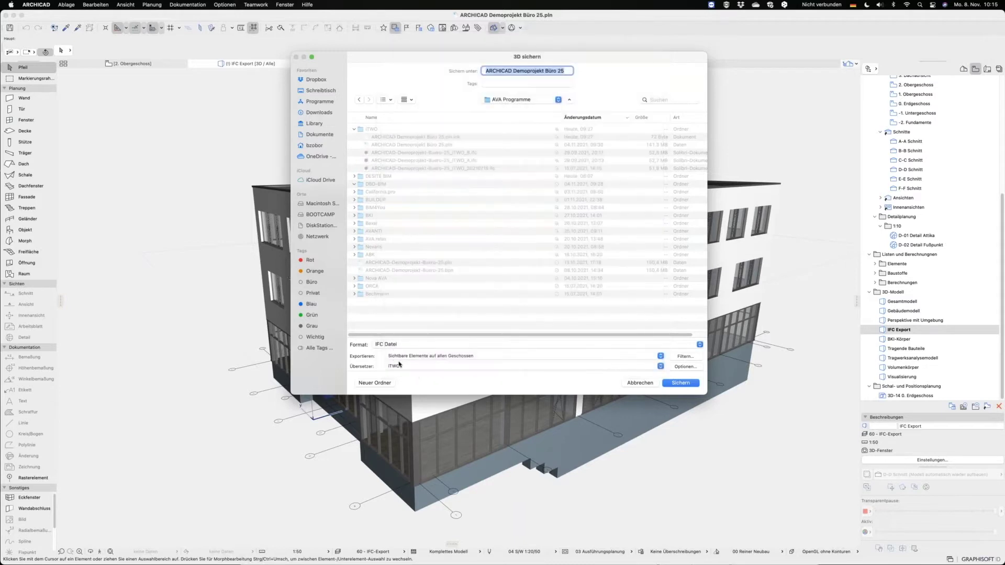
click(637, 384)
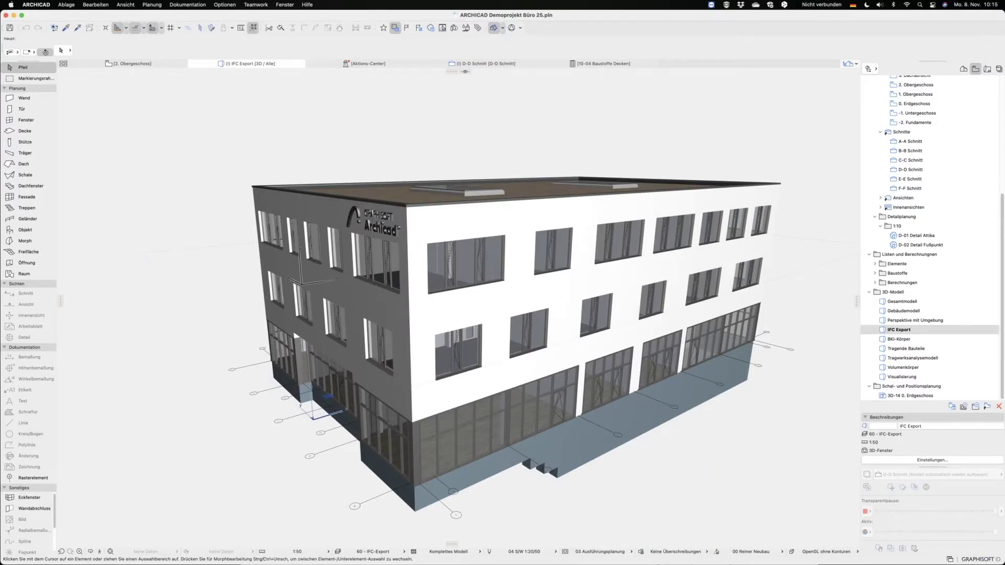
click(1000, 69)
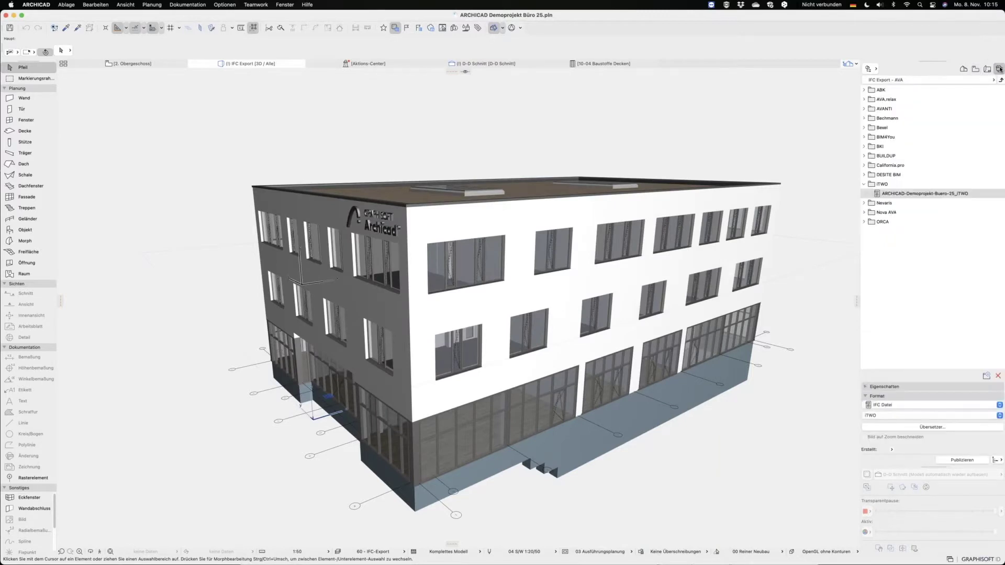
Select the ARCHICAD-Demoprojekt-Buero-25_ITWO item under ITWO to see its IFC Datei format
click(893, 195)
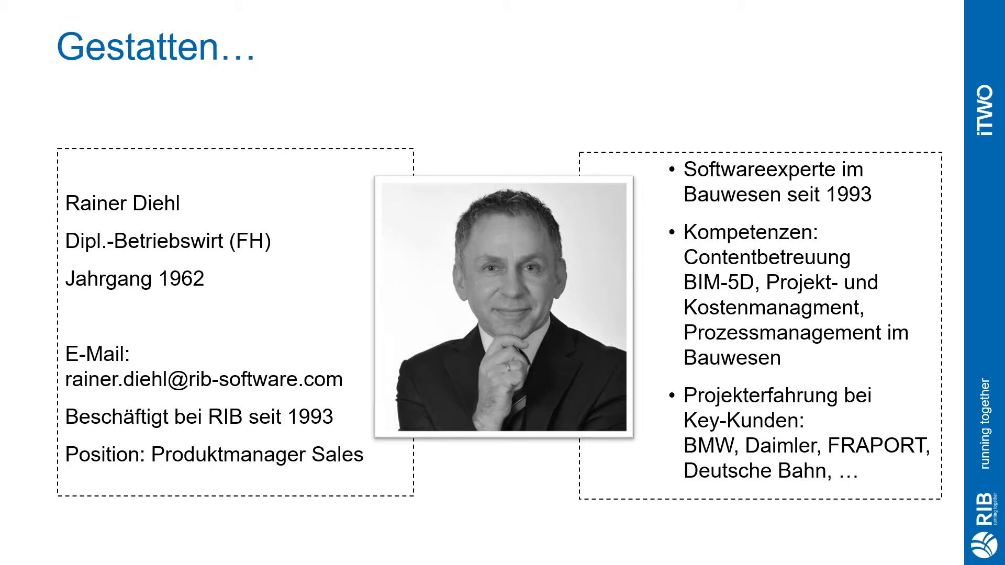
Move to slide 2, 'Was bedeutet 5D?', defining 5D as 3D geometry plus costs and time
click(660, 45)
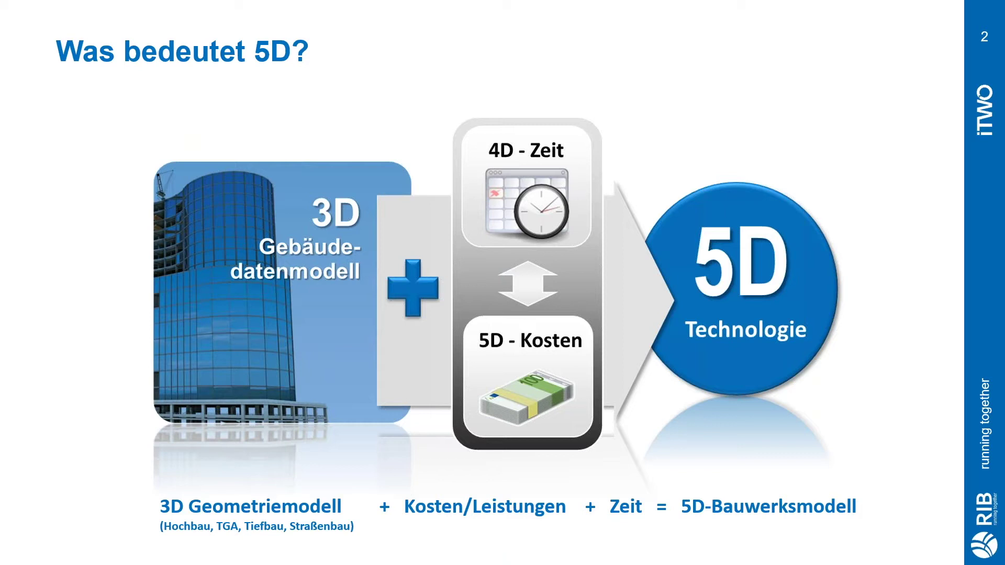
Go forward to slide 3 on iTWO 5D's open interfaces to BIM-CAD
key(Right)
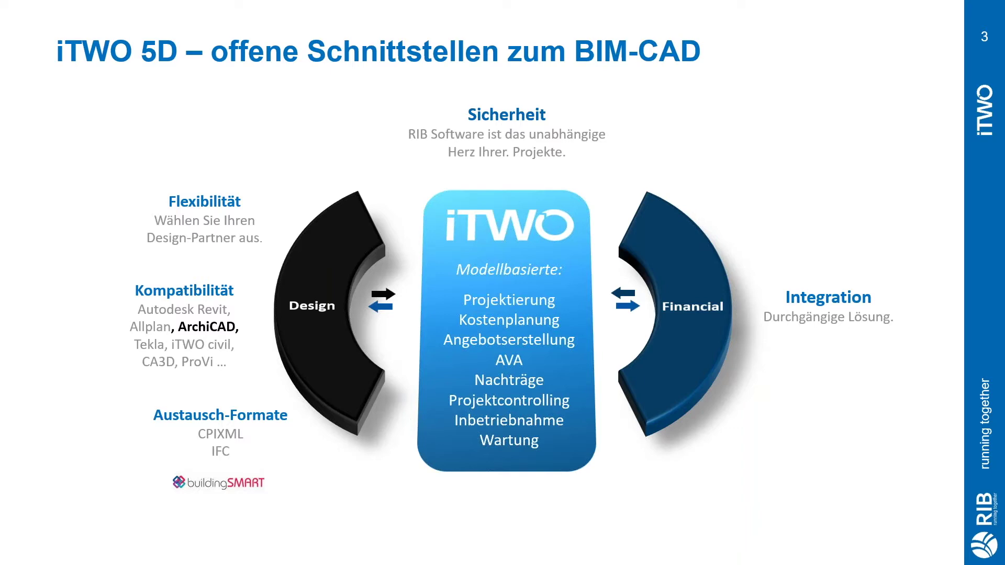
key(Right)
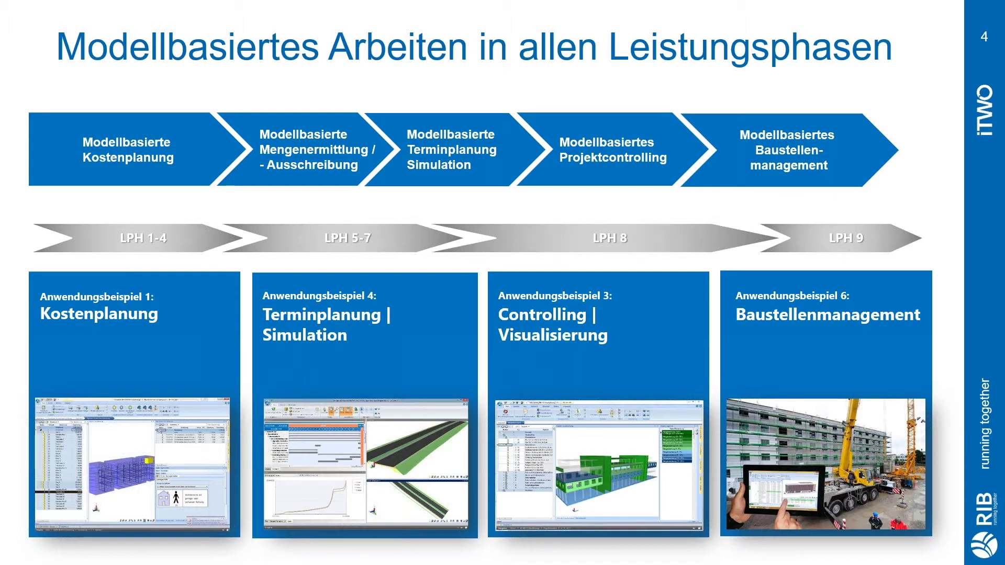
key(alt+Tab)
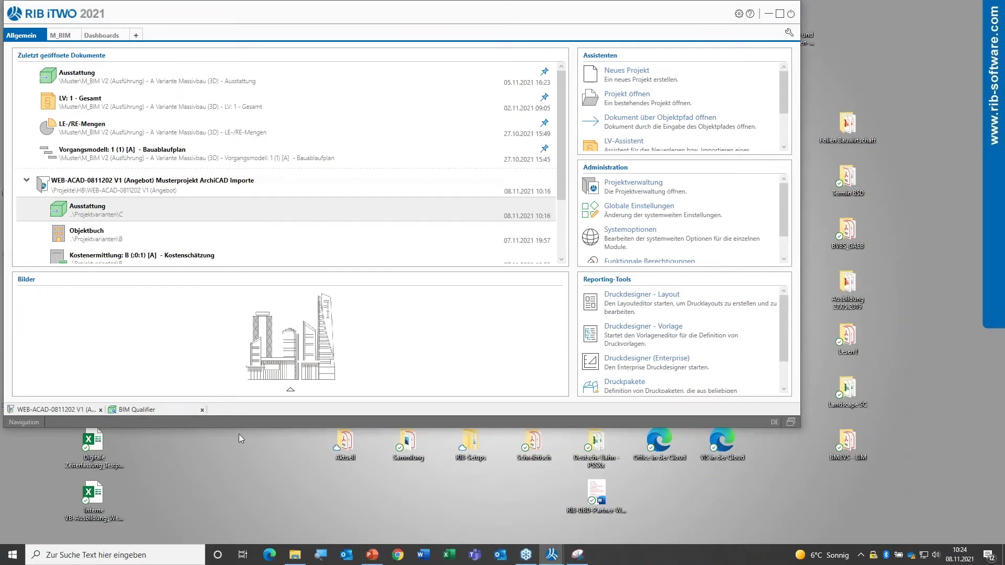
Switch RIB iTWO 2021 to the BIM Qualifier module for project variant A
mouse_move(133, 409)
click(159, 412)
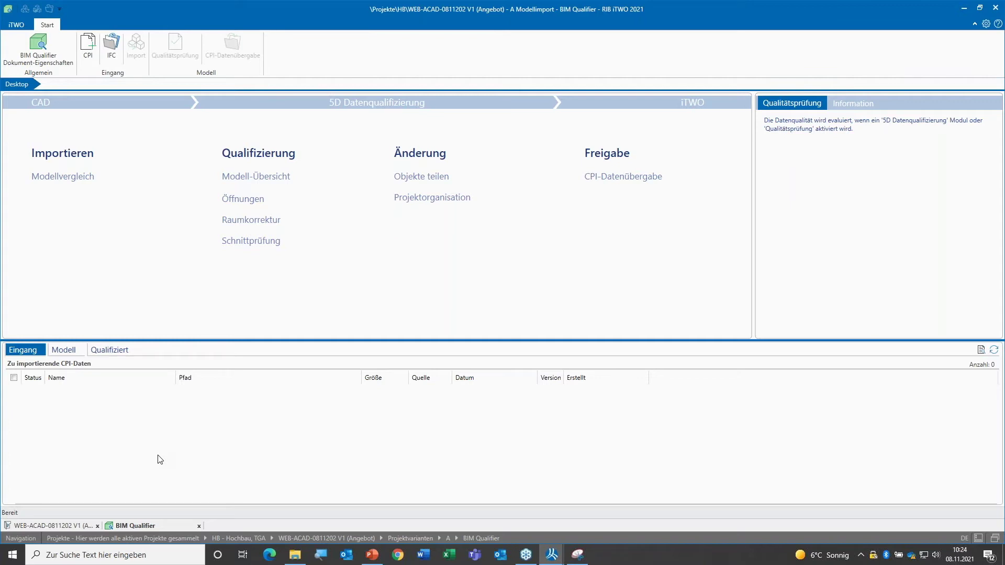
Import ARCHICAD-Demoprojekt-Buero-25_iTWO_A.ifc via the CPI converter with its detailed log displayed
click(113, 54)
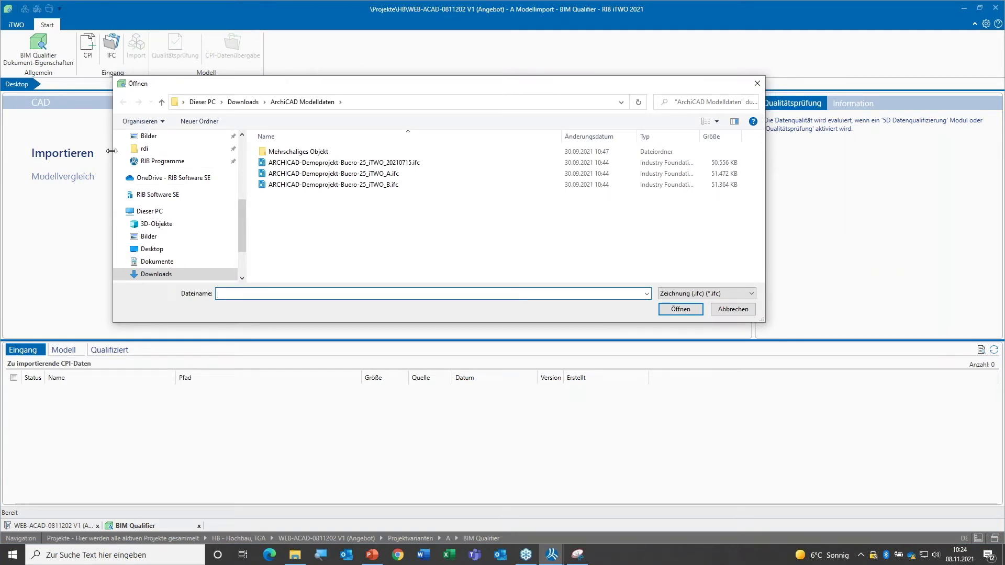
click(374, 178)
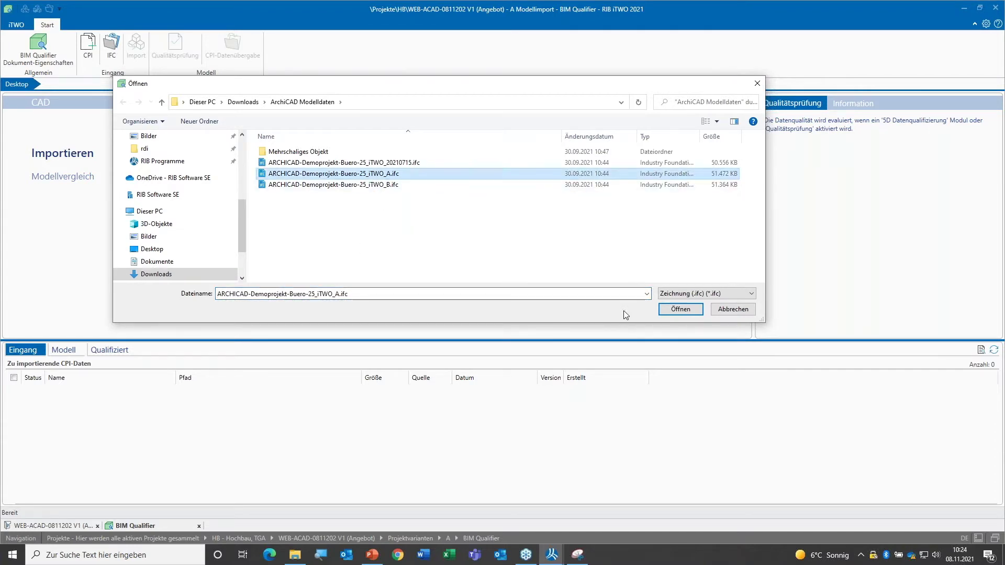
click(680, 310)
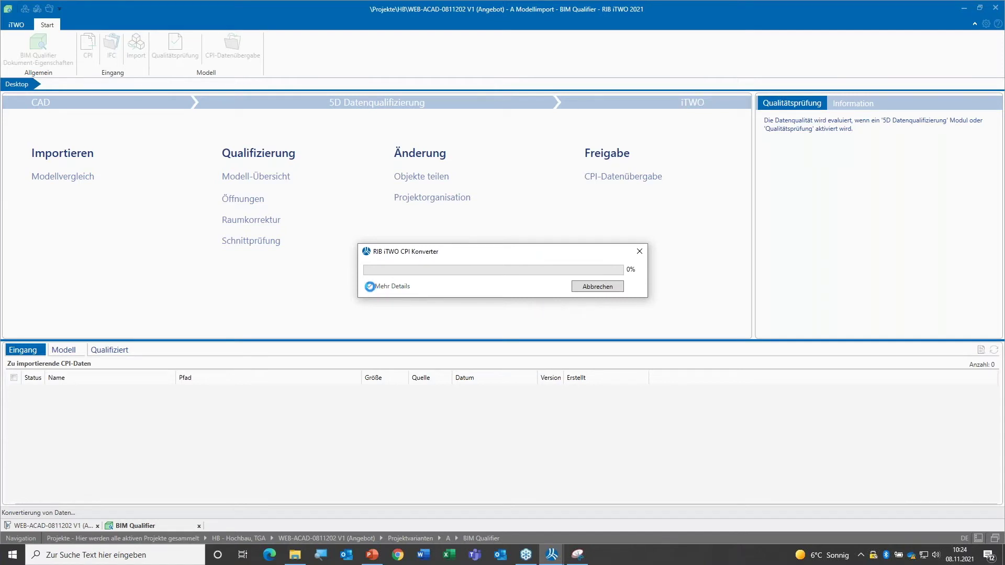
click(370, 286)
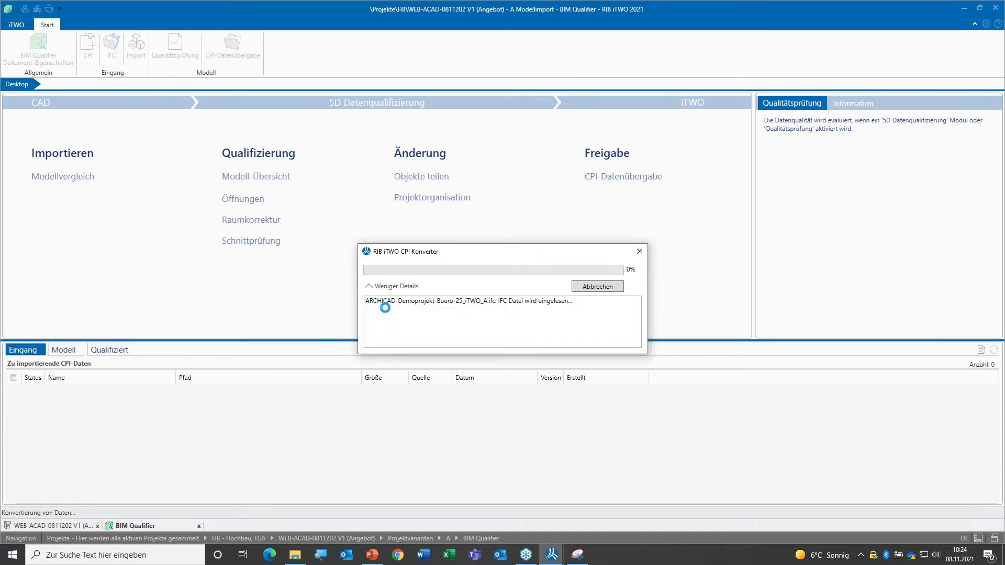
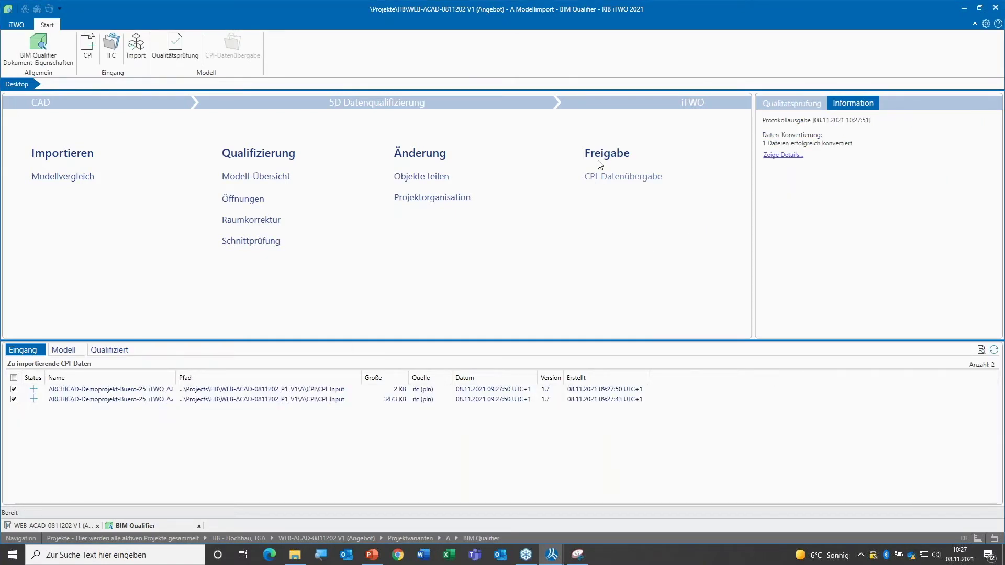
Run Qualitätsprüfung to load the 7865 new CPI model objects and review the check results
click(174, 47)
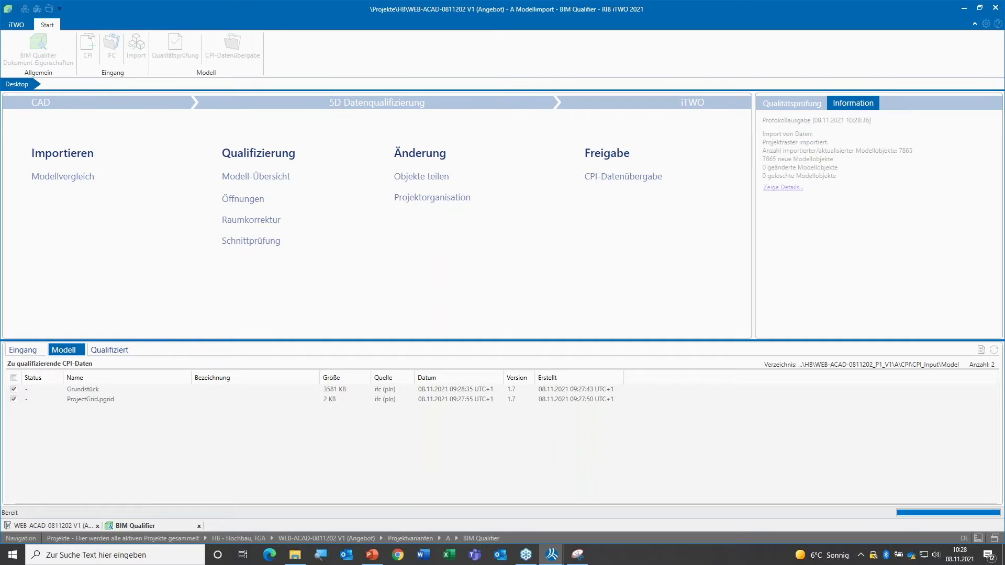
click(819, 103)
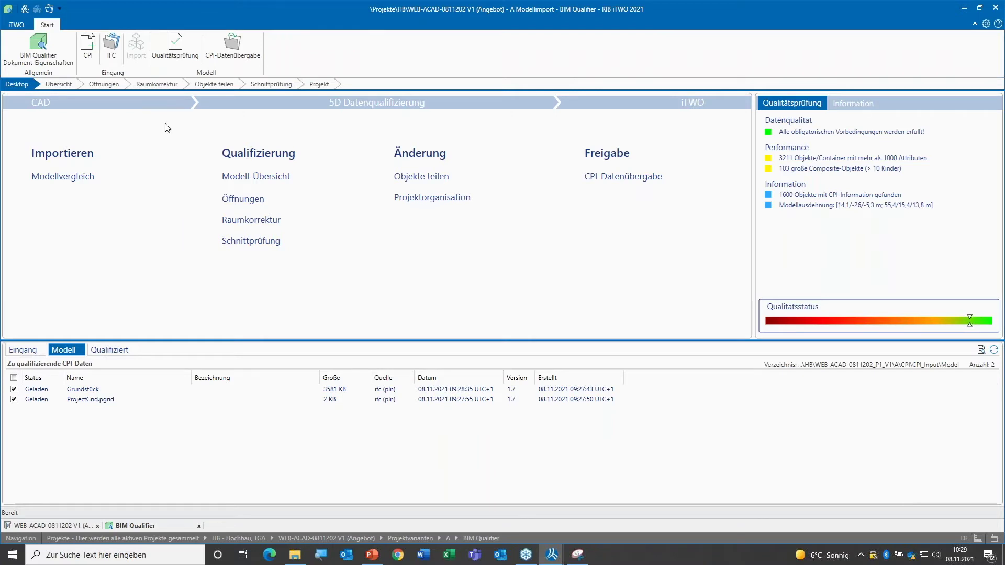
Start CPI-Datenübergabe and confirm the Freigabe der CPI Daten dialog
click(232, 50)
click(236, 84)
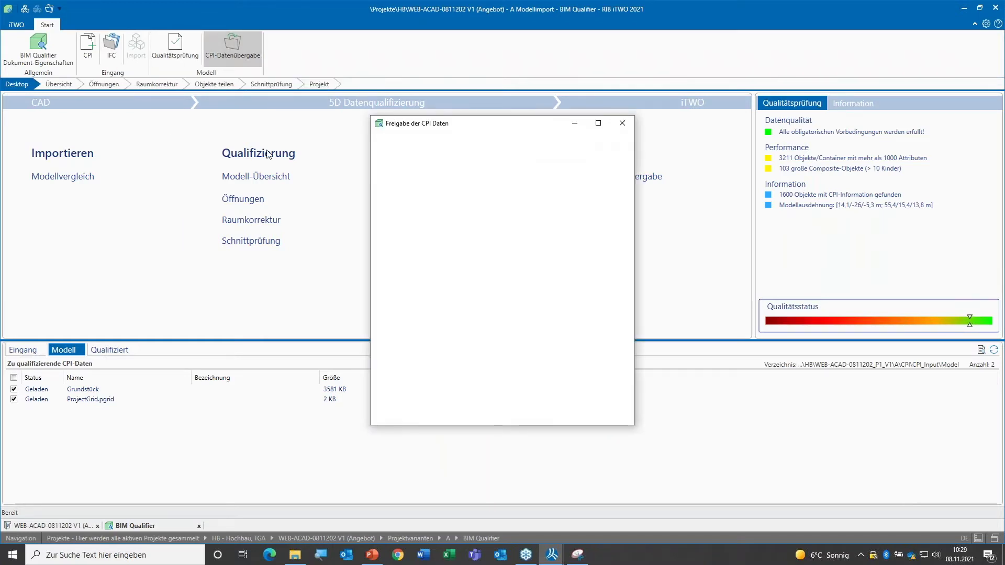
click(572, 416)
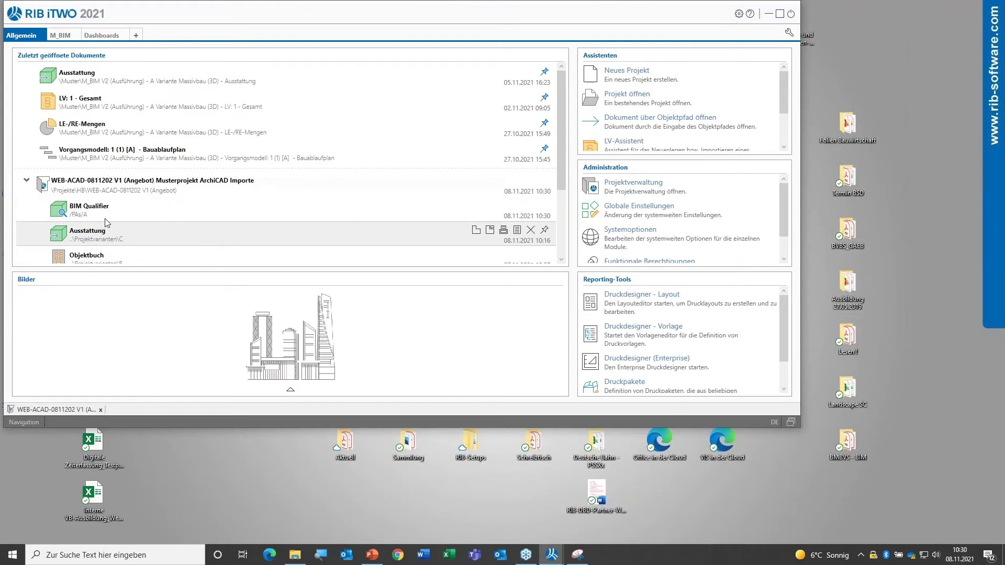
mouse_move(314, 184)
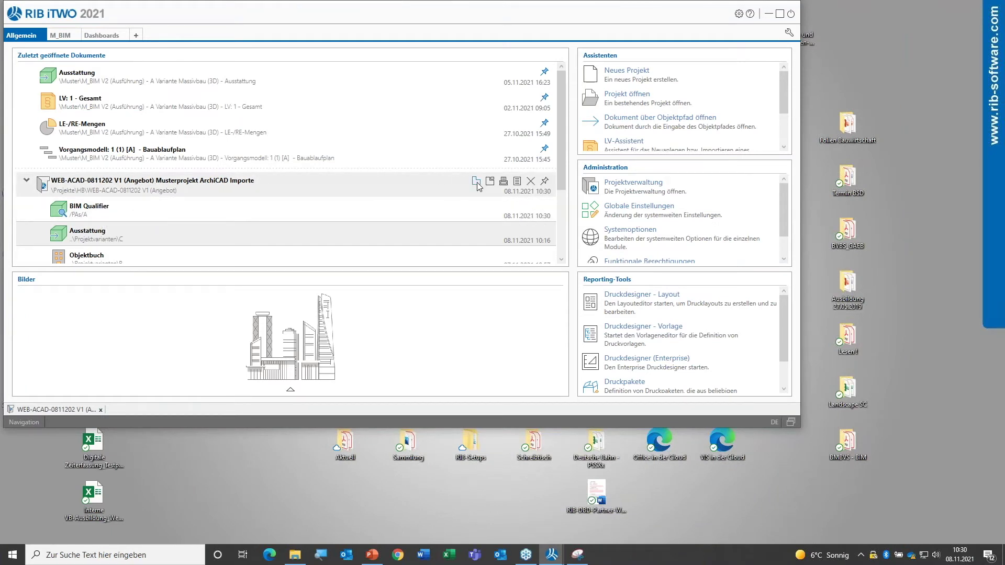
Open the WEB-ACAD project, minimize the start window, and open Ausstattung under A Modellimport
click(477, 183)
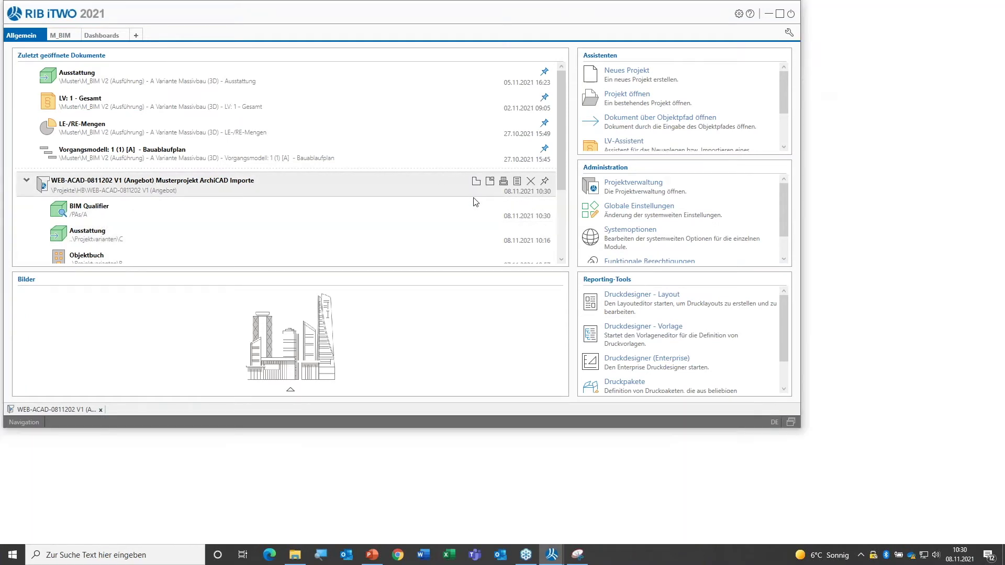
click(768, 16)
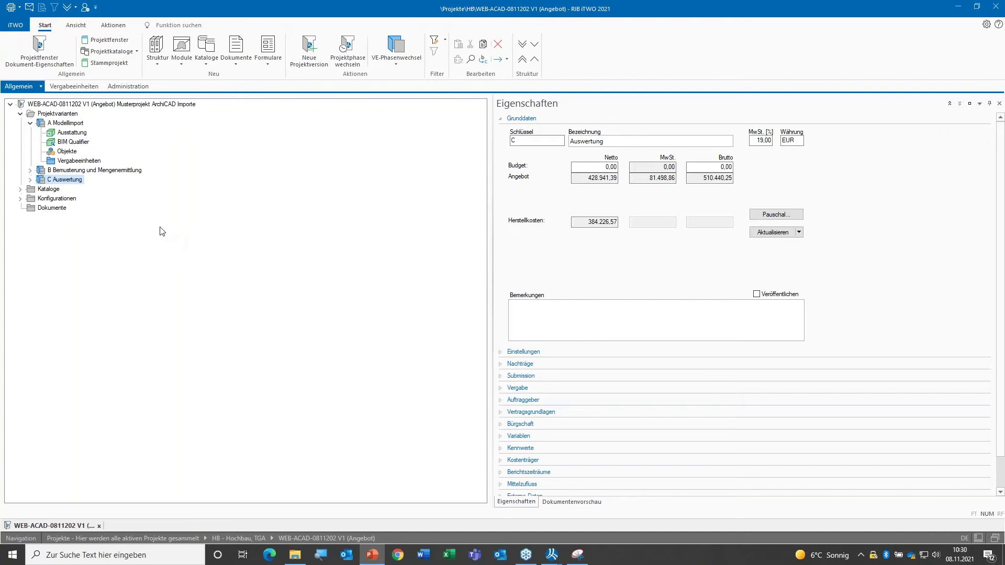
click(79, 136)
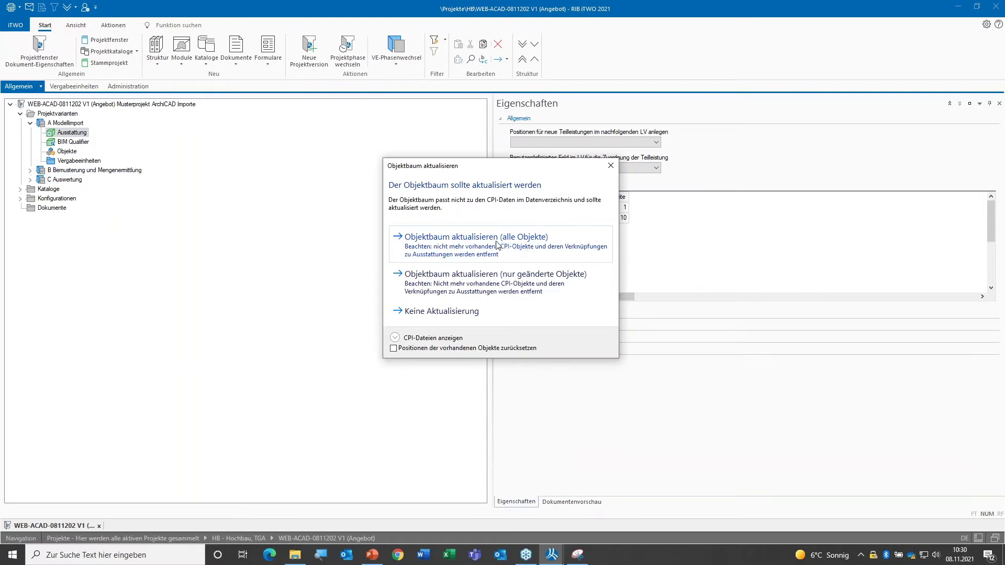
Choose 'Objektbaum aktualisieren (alle Objekte)', then orbit the loaded model to reveal the ground slab
click(497, 245)
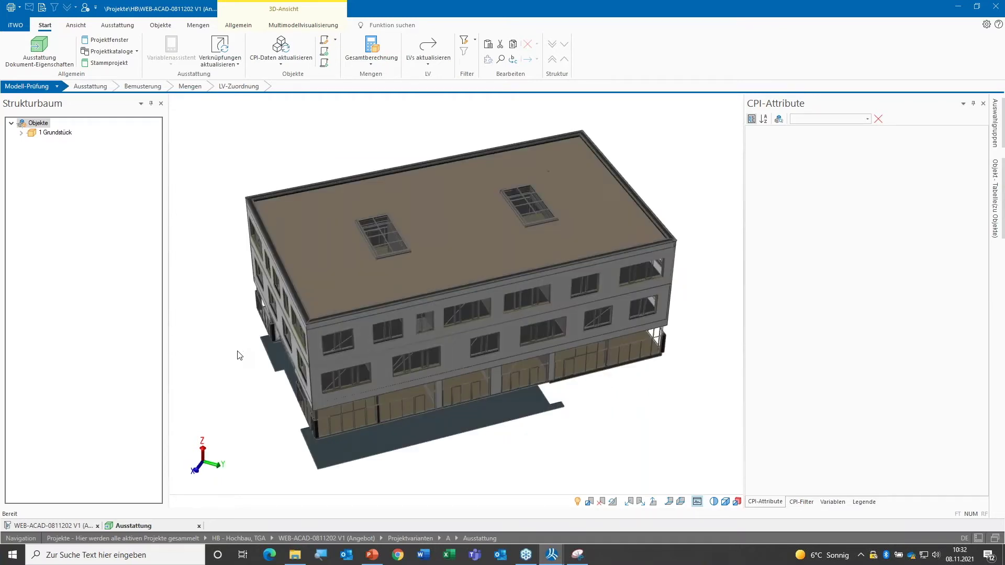
mouse_move(254, 359)
mouse_down()
mouse_move(287, 299)
mouse_move(284, 309)
mouse_up()
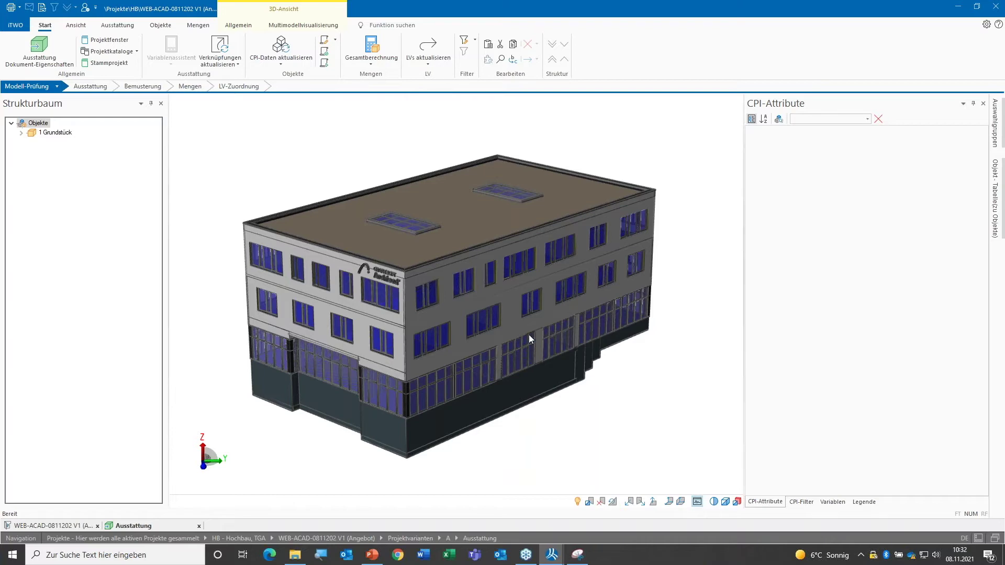
Orbit the building to a near-front view and widen the CPI-Attribute panel
mouse_move(673, 375)
middle_down()
mouse_move(443, 373)
mouse_move(581, 399)
mouse_move(673, 386)
mouse_move(695, 393)
middle_up()
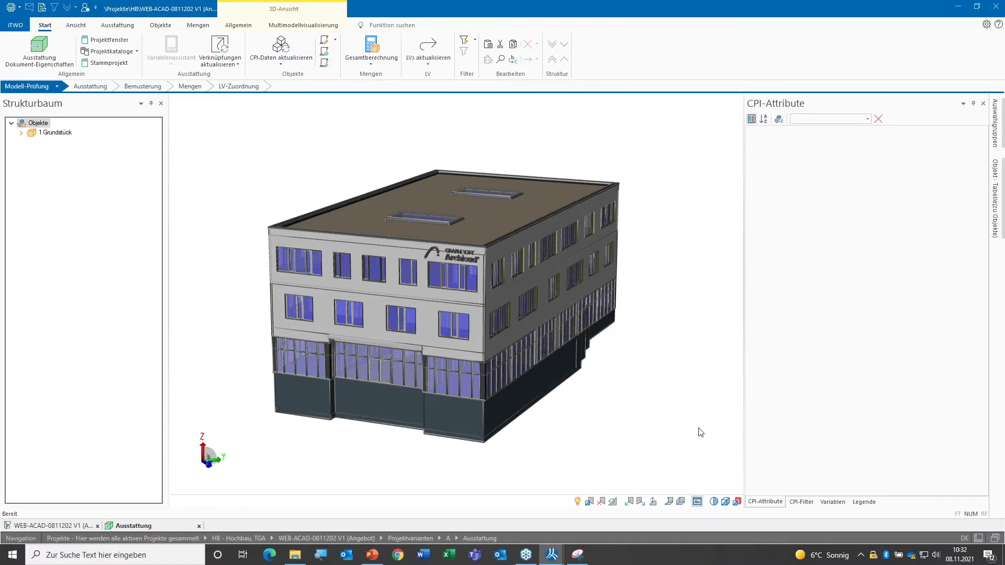
drag(743, 421, 682, 422)
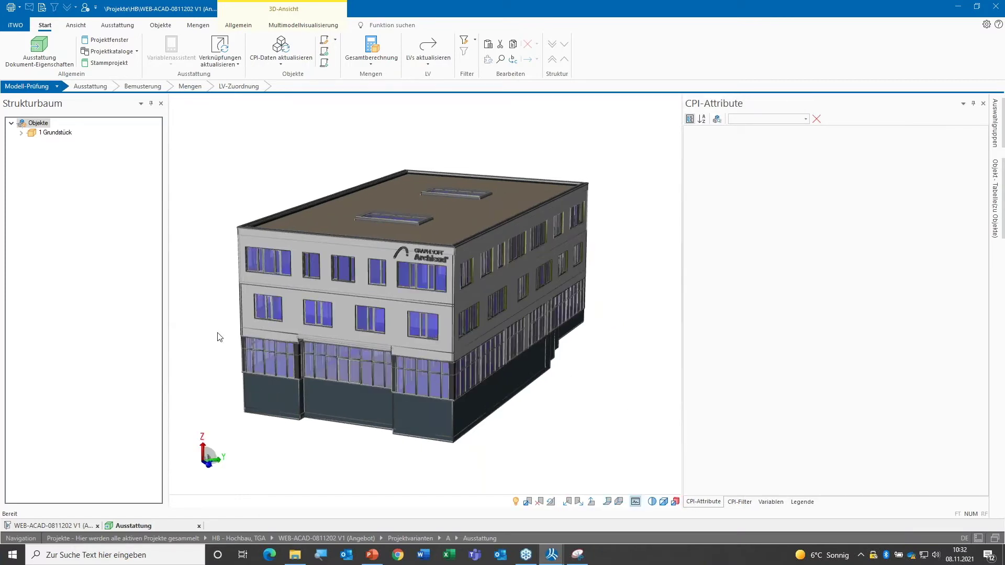
Expand Grundstück and the building, show Fundament, Untergeschoss, then Erdgeschoss, and list Erdgeschoss elements
click(21, 133)
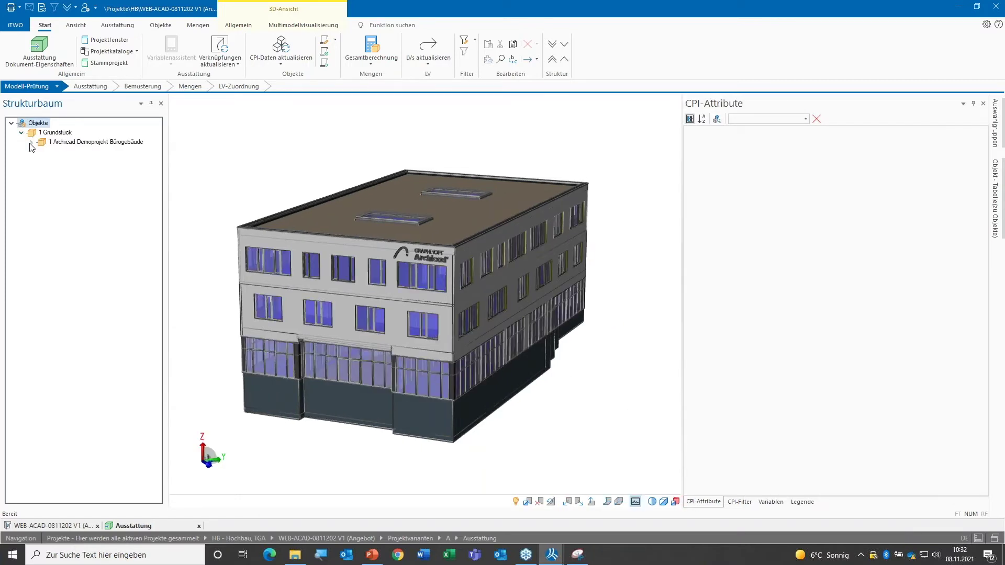
click(31, 142)
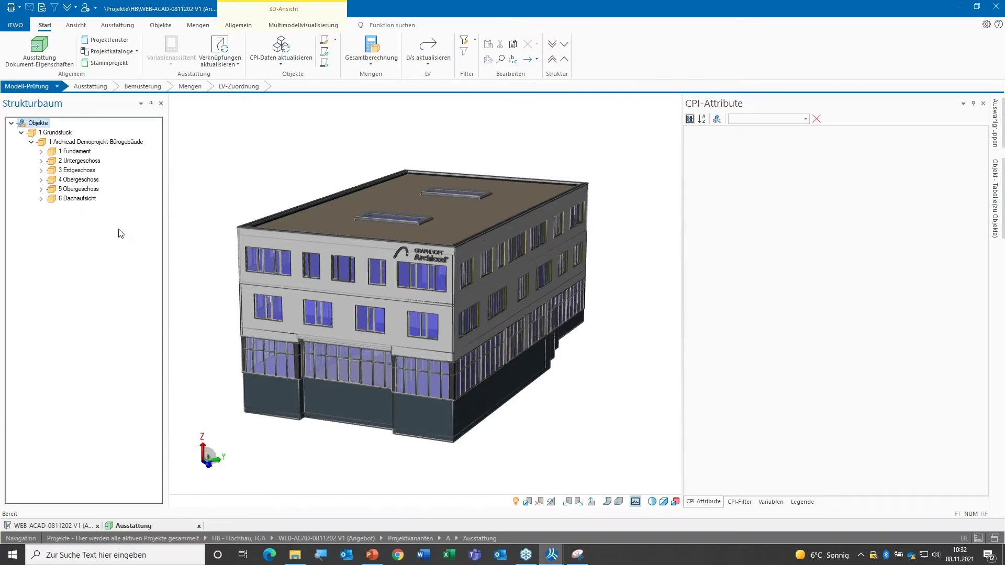
click(77, 152)
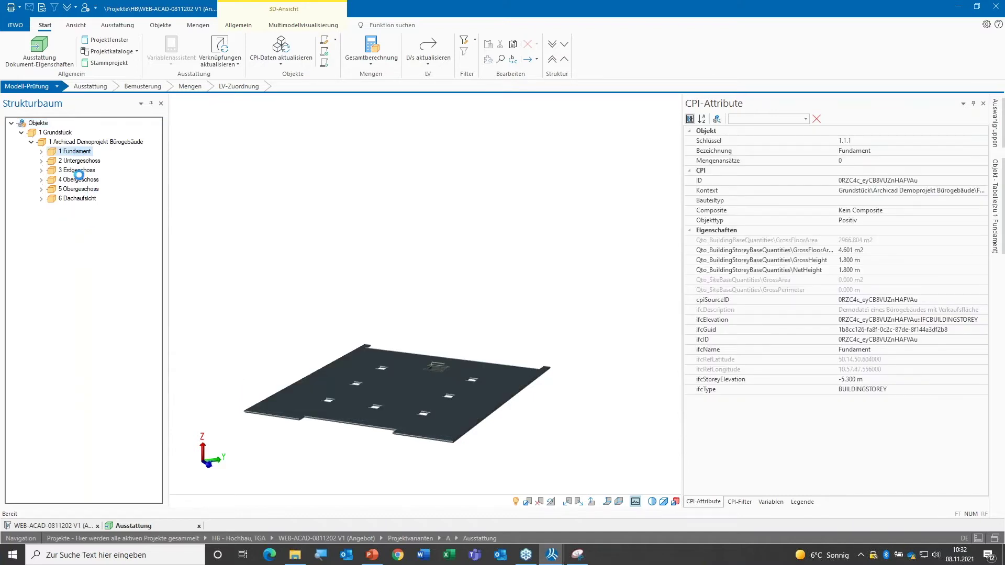
ctrl+click(83, 162)
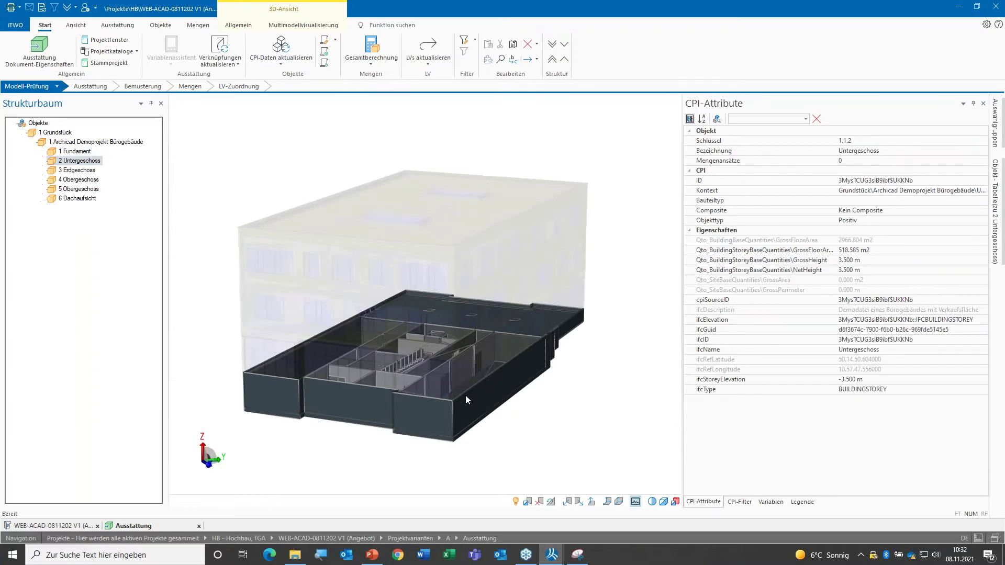
scroll(460, 409, up, 2)
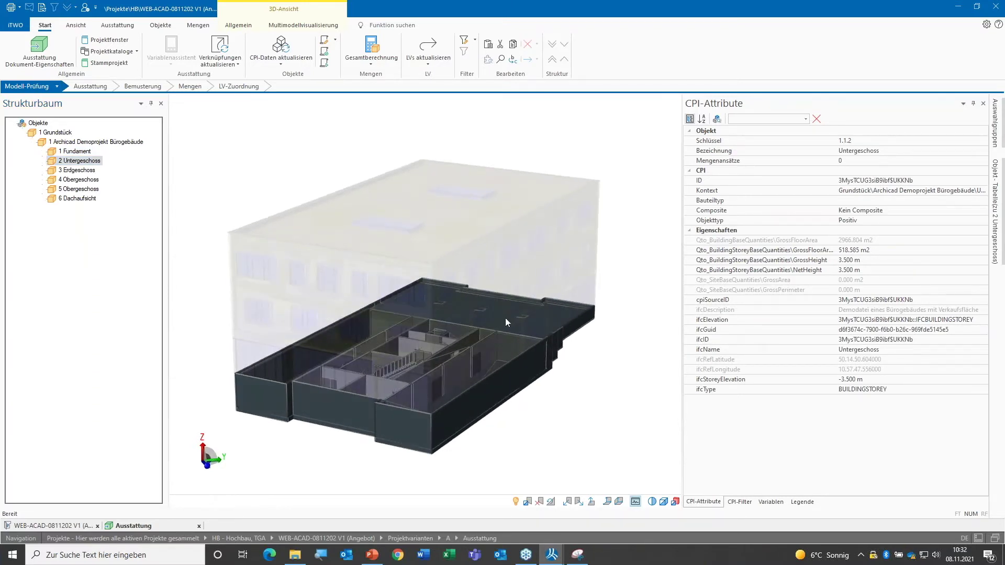
mouse_move(44, 166)
click(66, 171)
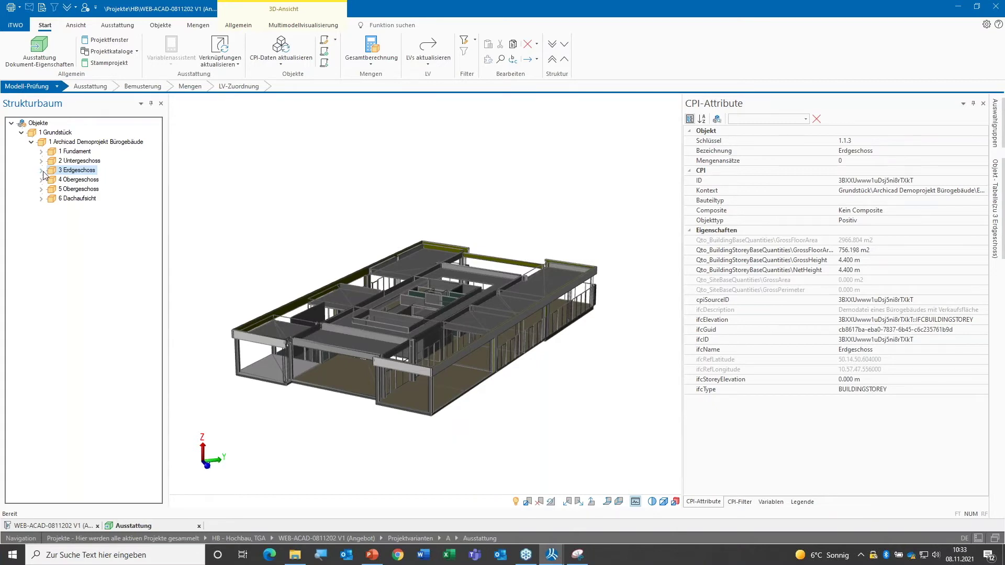
click(41, 171)
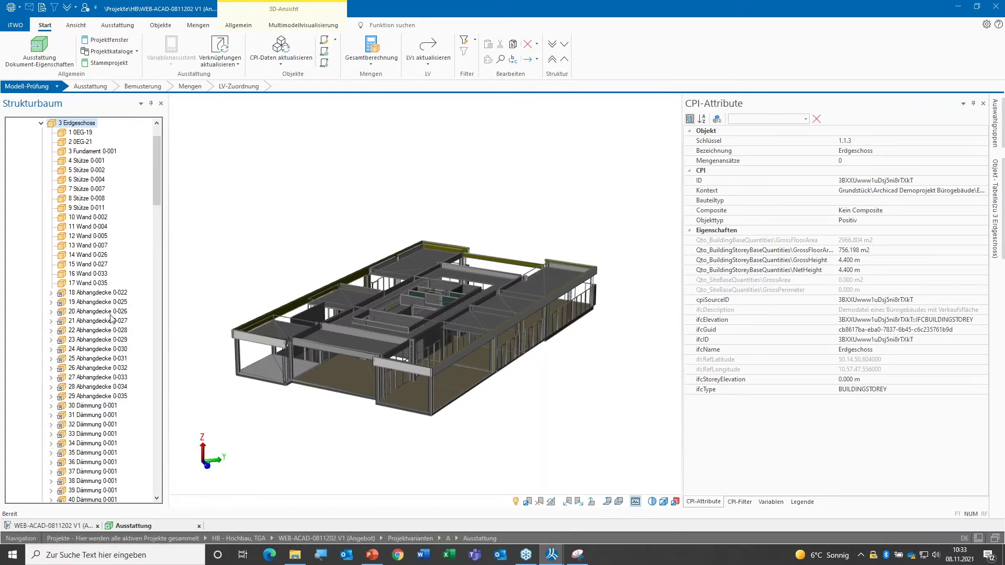
Isolate wall Wand 0-009 in 3D and orbit it to an angled view
scroll(136, 348, down, 1)
scroll(129, 353, down, 8)
scroll(122, 357, down, 9)
scroll(122, 358, down, 7)
scroll(121, 358, down, 7)
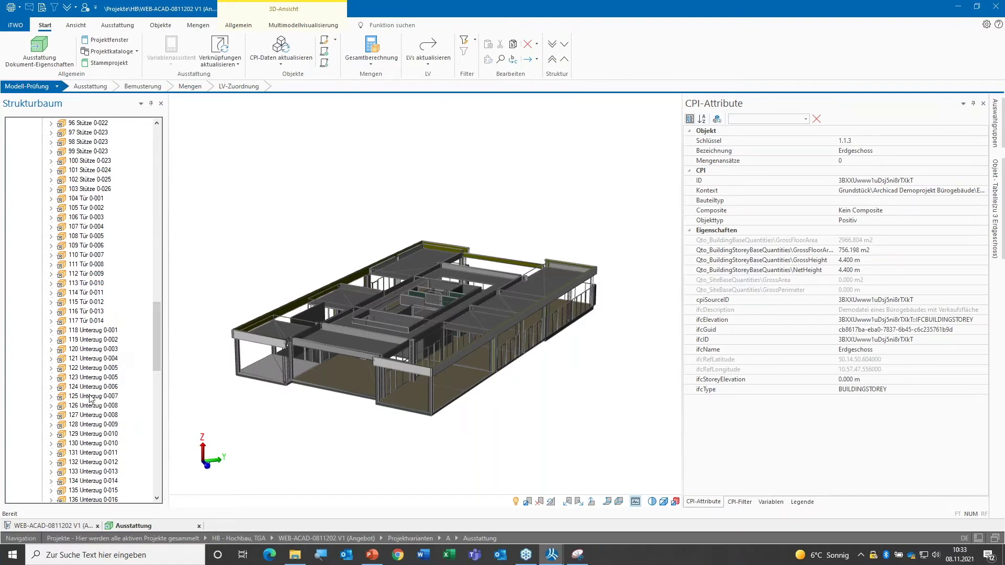
scroll(81, 497, down, 3)
scroll(87, 494, down, 1)
click(89, 484)
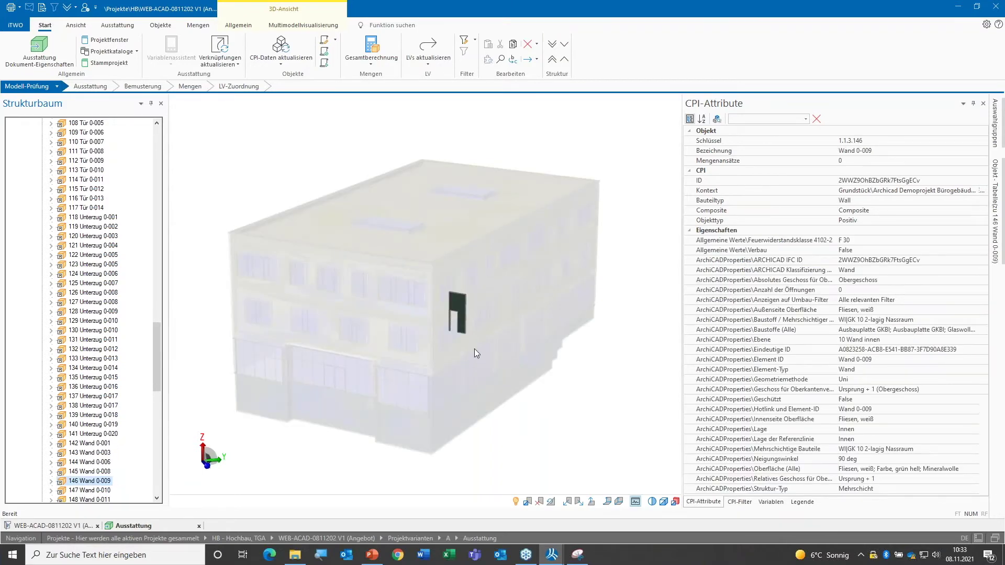
scroll(473, 349, up, 5)
mouse_move(439, 321)
mouse_down()
mouse_move(507, 293)
mouse_move(574, 178)
mouse_up()
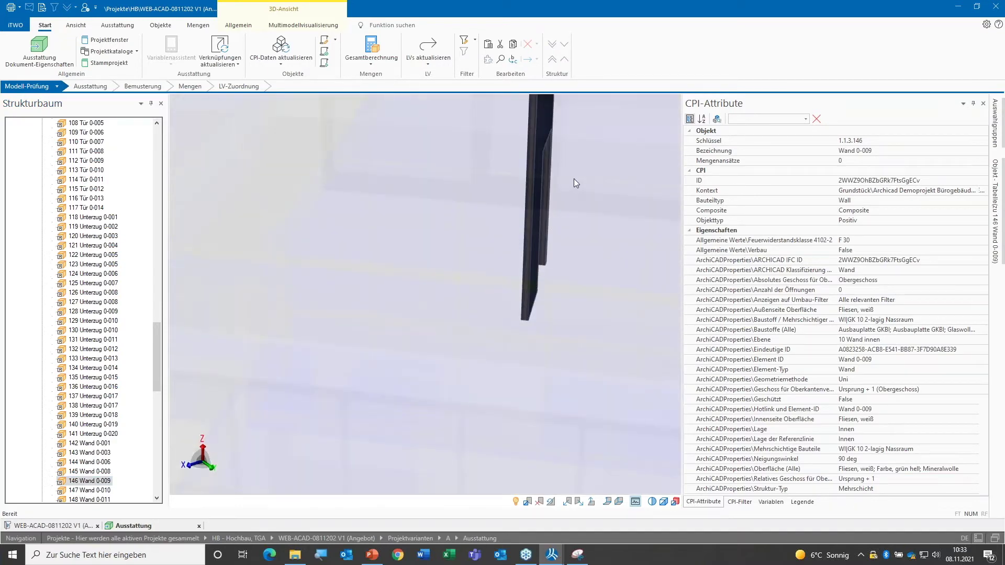
mouse_move(555, 254)
mouse_down()
mouse_move(547, 278)
mouse_move(535, 242)
mouse_move(506, 305)
mouse_up()
List Wand 0-009's body parts and select Wand 0-009_Body-4 to show its attributes
scroll(505, 303, up, 1)
scroll(506, 303, up, 1)
scroll(507, 303, up, 1)
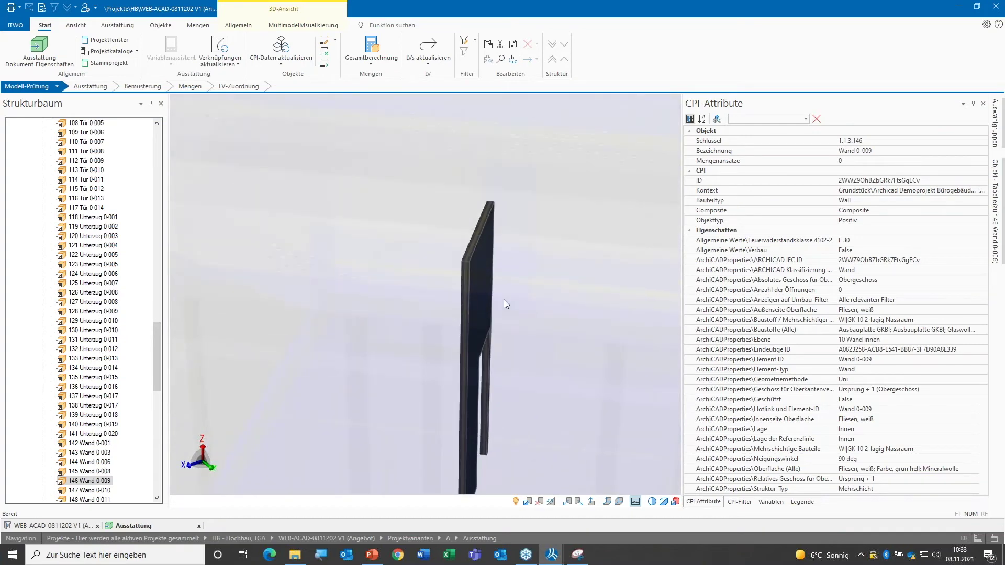
scroll(503, 299, up, 1)
scroll(504, 299, up, 2)
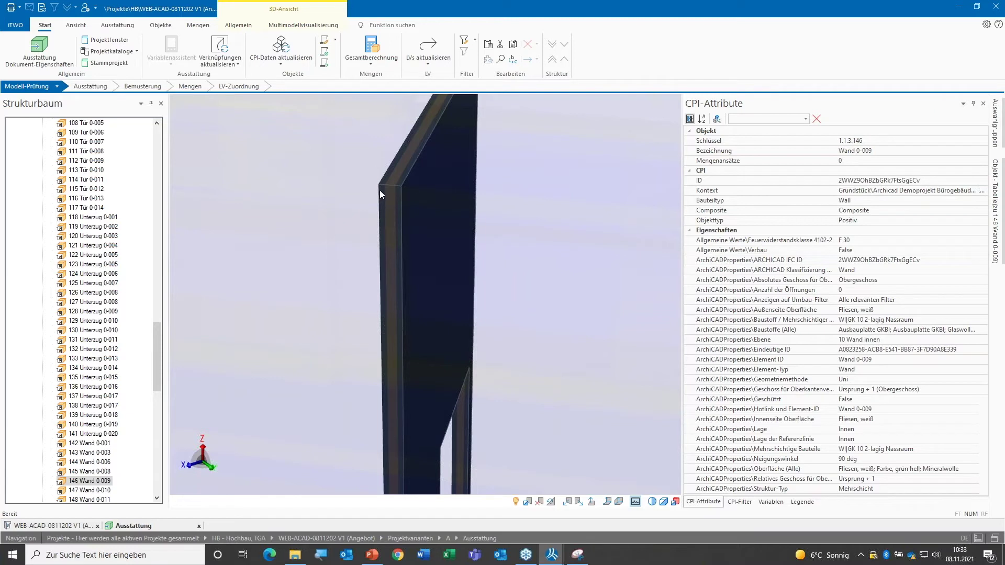
scroll(381, 193, down, 1)
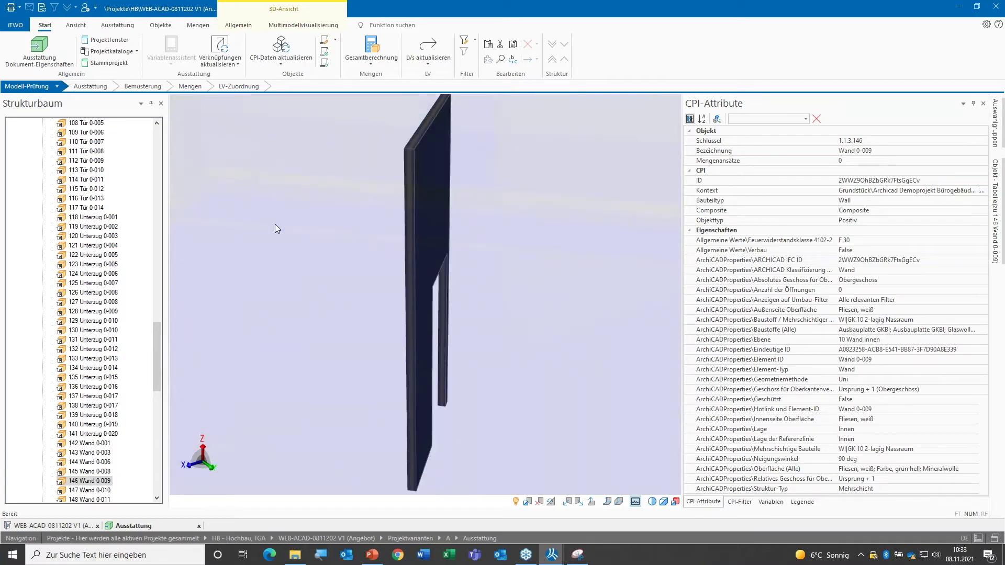
scroll(270, 310, up, 1)
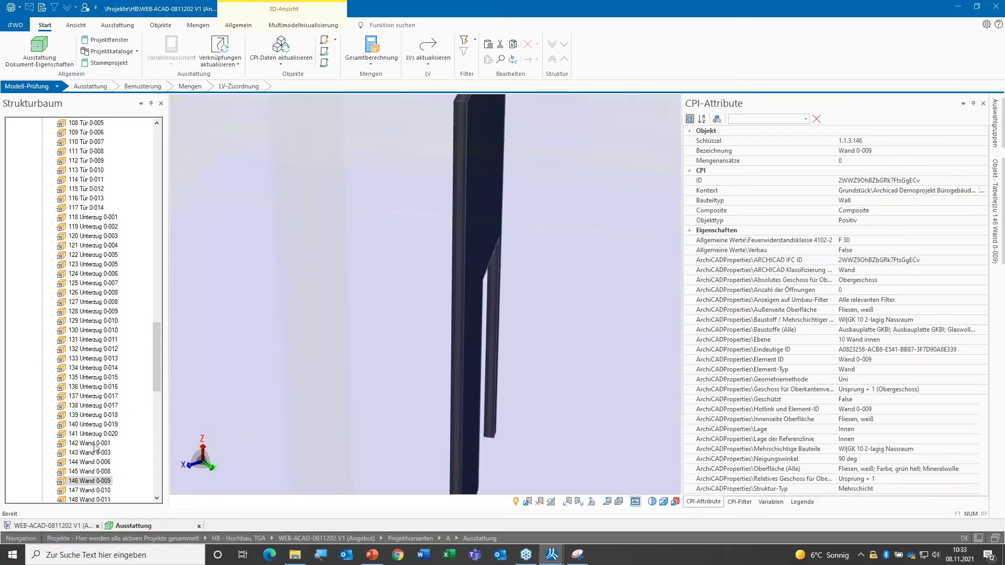
click(54, 482)
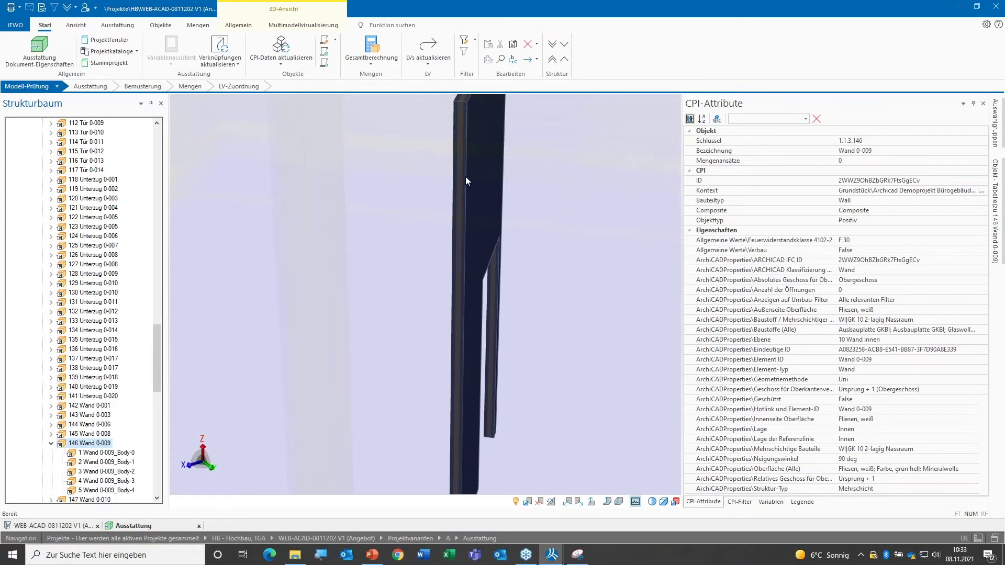
drag(465, 177, 467, 178)
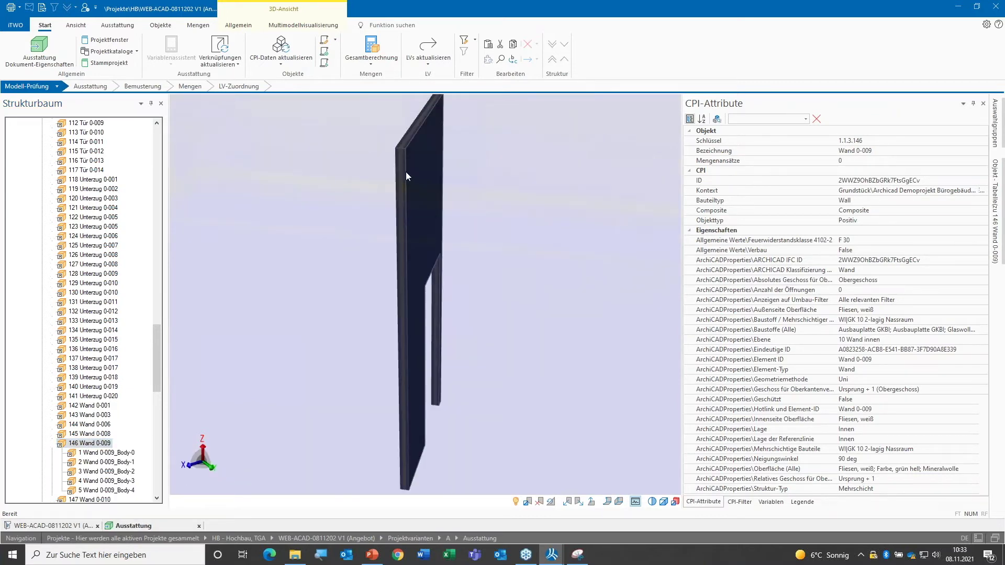
click(320, 9)
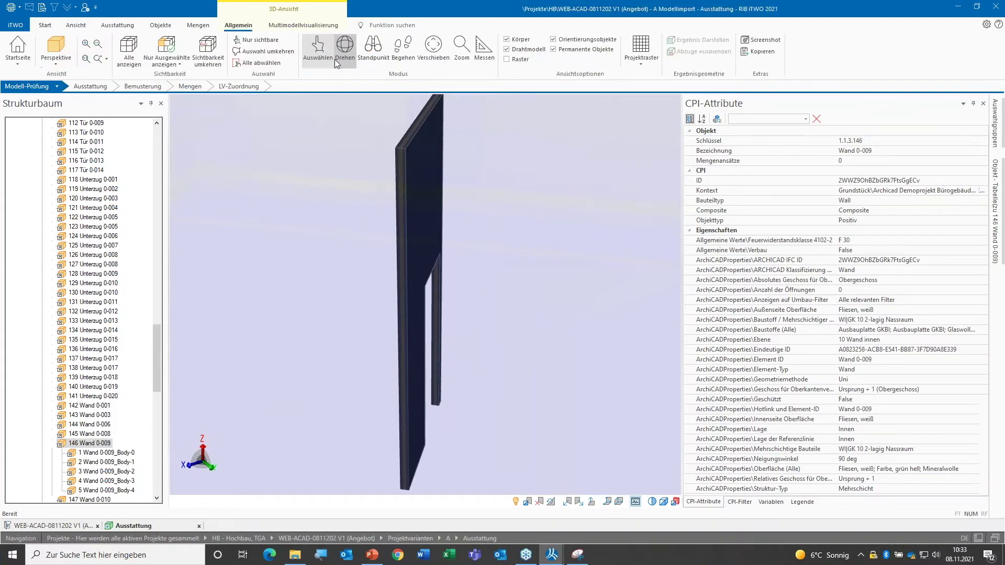
click(409, 206)
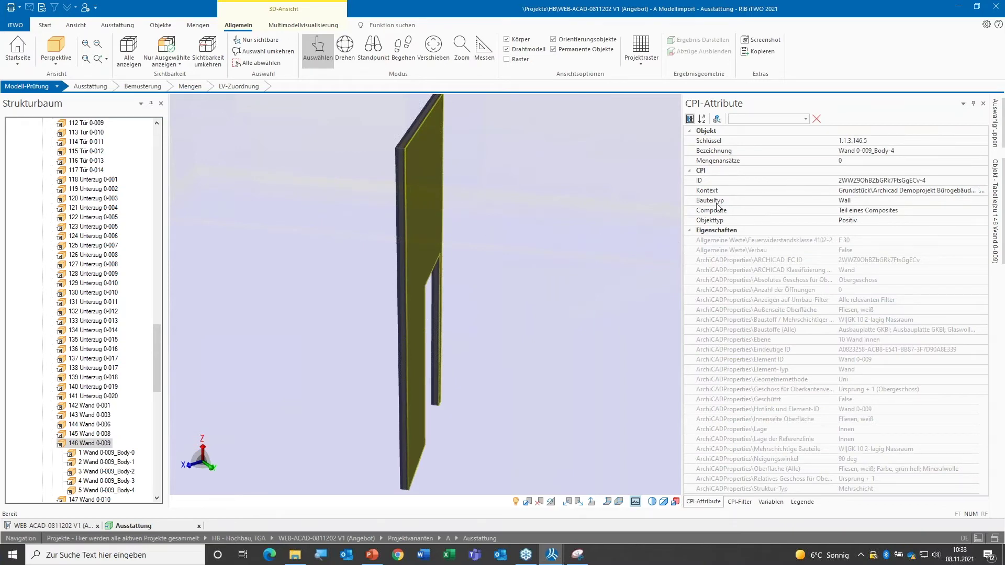
Widen the CPI-Attribute panel and read Body-4's ArchiCADQuantities, such as its 1.895 m length
drag(681, 198, 552, 264)
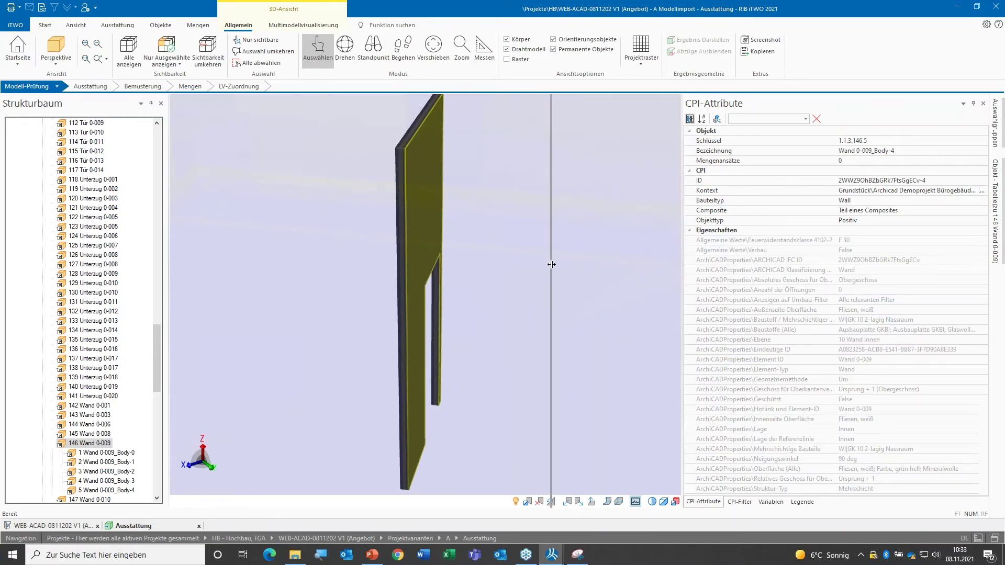
scroll(794, 240, down, 2)
scroll(792, 236, down, 1)
scroll(788, 246, down, 1)
scroll(783, 257, down, 1)
scroll(775, 267, down, 1)
scroll(768, 274, down, 1)
scroll(760, 283, down, 1)
scroll(753, 292, down, 1)
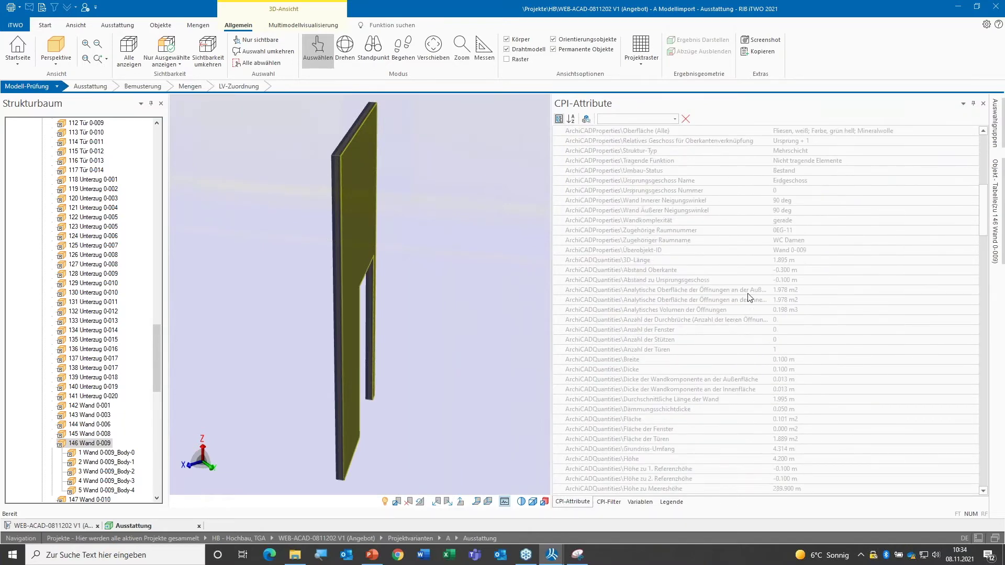
scroll(749, 297, up, 1)
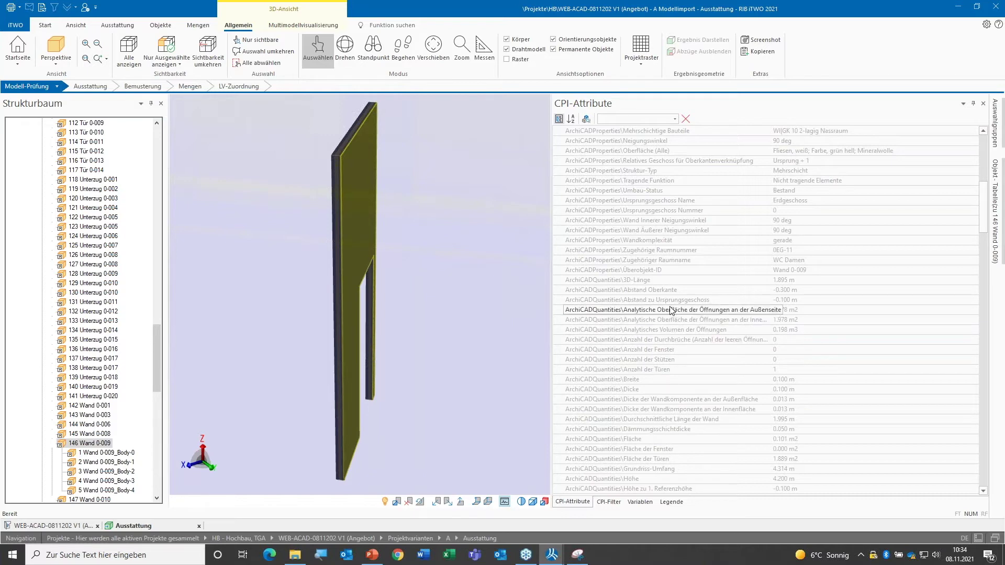
scroll(680, 348, down, 1)
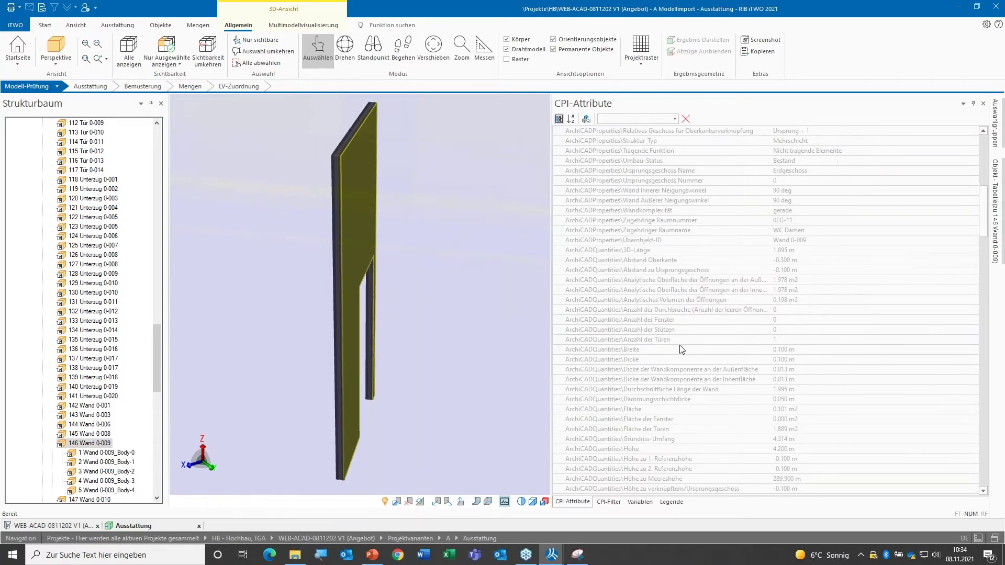
scroll(682, 349, down, 3)
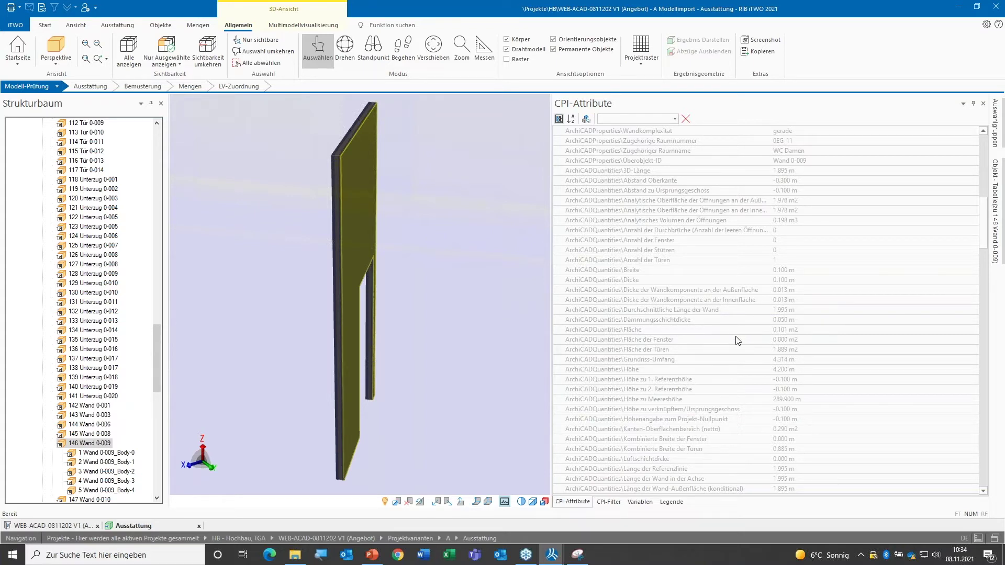
scroll(738, 341, down, 1)
scroll(738, 341, down, 1)
scroll(737, 341, down, 2)
scroll(738, 341, down, 1)
scroll(738, 340, down, 1)
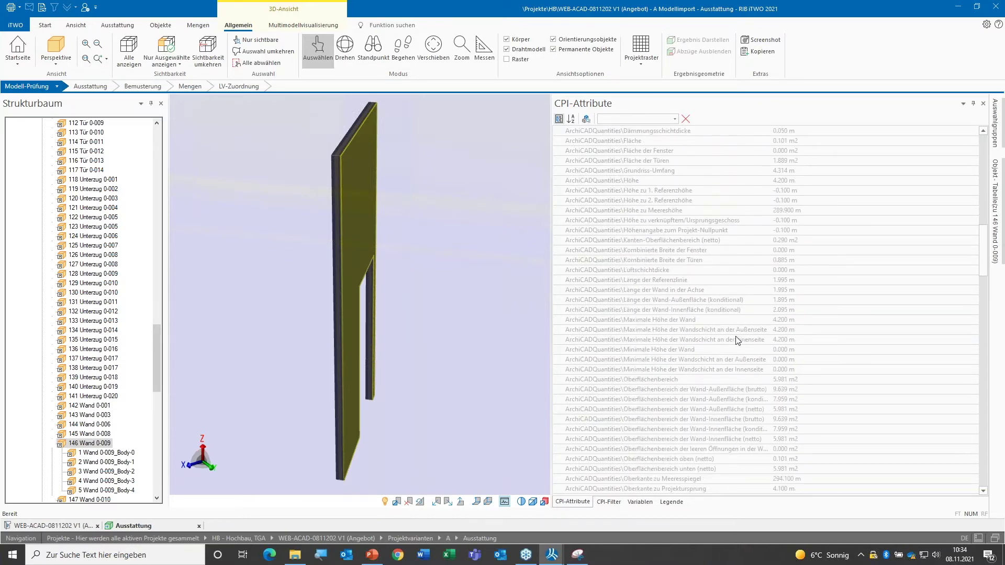
scroll(738, 341, up, 2)
scroll(737, 341, up, 2)
drag(986, 231, 993, 150)
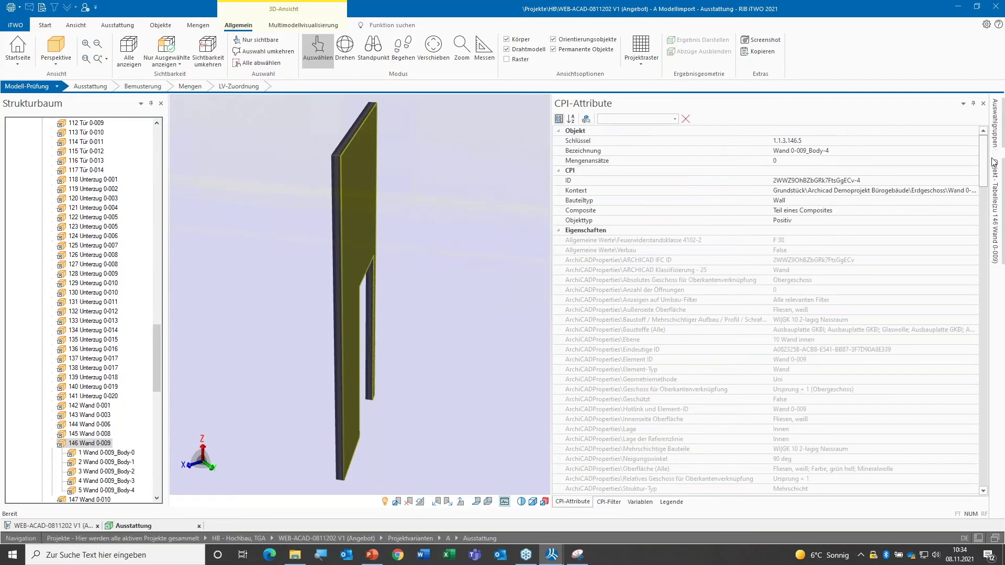
scroll(993, 164, down, 2)
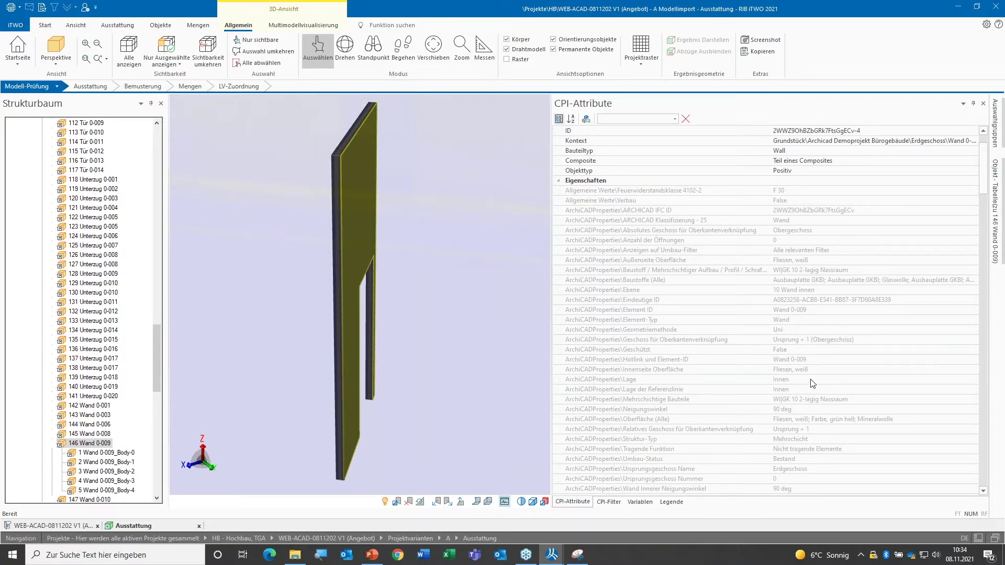
scroll(812, 384, down, 1)
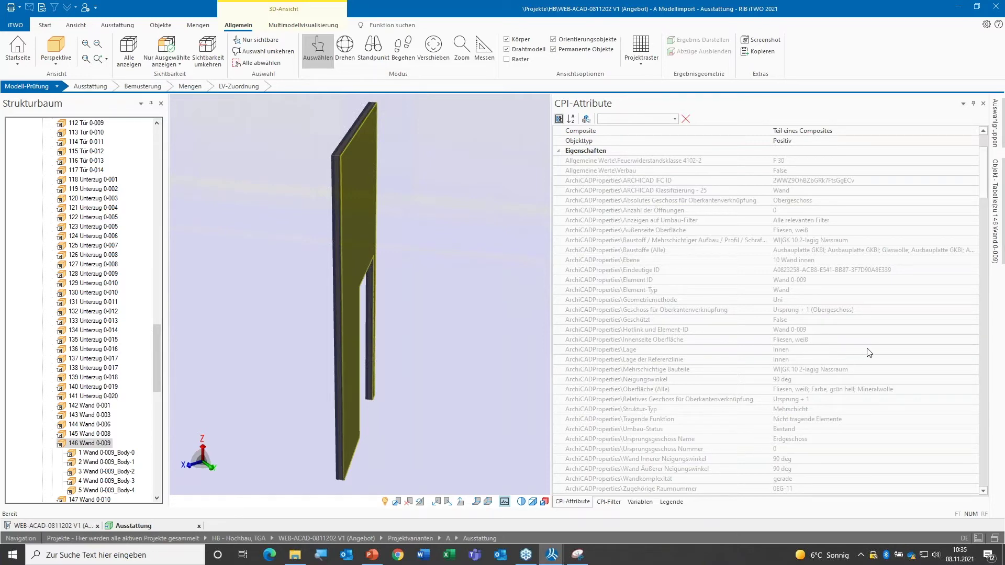
Scroll the attributes down to MaterialName 'Farbe, grün hell', then return the Strukturbaum to the top
scroll(870, 348, down, 4)
scroll(870, 349, down, 2)
scroll(870, 349, down, 2)
scroll(870, 349, down, 2)
scroll(869, 349, down, 2)
scroll(870, 348, down, 2)
scroll(870, 349, down, 2)
scroll(870, 348, down, 2)
scroll(870, 348, down, 2)
scroll(869, 349, down, 2)
scroll(870, 349, down, 2)
scroll(870, 349, down, 2)
scroll(869, 348, down, 2)
scroll(870, 348, down, 1)
scroll(869, 349, down, 1)
scroll(870, 348, down, 1)
scroll(870, 349, down, 1)
scroll(869, 348, down, 1)
scroll(870, 348, down, 1)
scroll(869, 349, down, 2)
scroll(870, 349, down, 1)
scroll(870, 349, down, 2)
scroll(870, 349, down, 1)
scroll(870, 348, down, 2)
scroll(870, 348, down, 2)
scroll(870, 348, down, 2)
scroll(870, 348, down, 2)
scroll(869, 349, down, 1)
scroll(870, 349, down, 1)
scroll(870, 348, down, 2)
scroll(869, 349, down, 1)
scroll(870, 349, down, 1)
scroll(869, 348, down, 1)
scroll(869, 348, down, 1)
scroll(870, 349, down, 2)
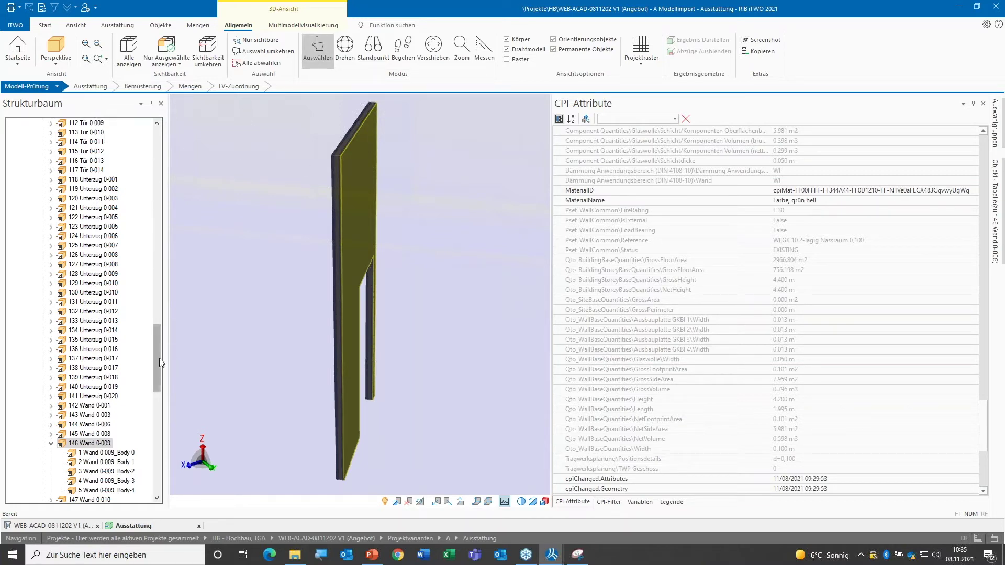
drag(155, 360, 155, 157)
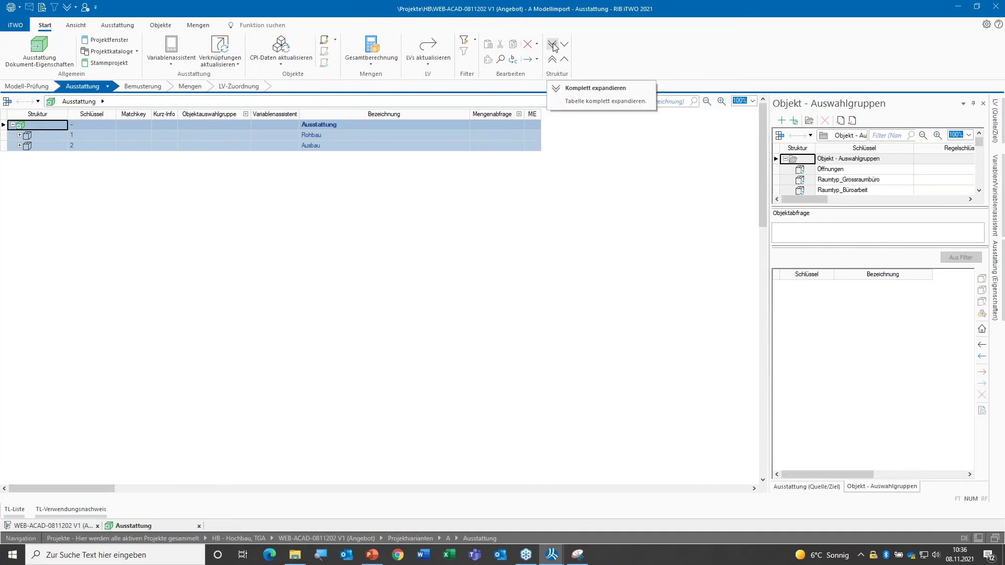
Fully expand the Ausstattung table with Komplett expandieren and select position 1.10.10.10
click(552, 46)
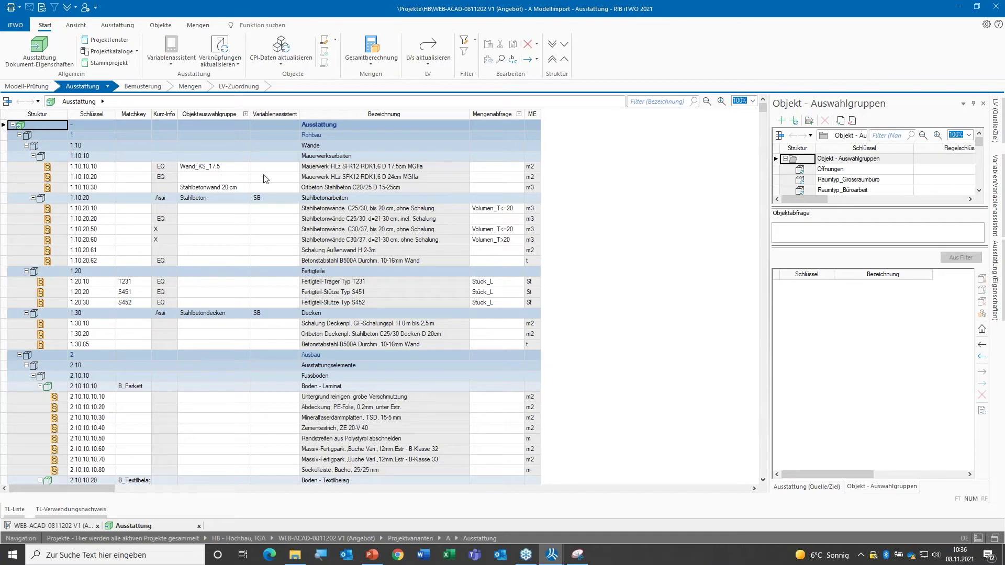
click(333, 167)
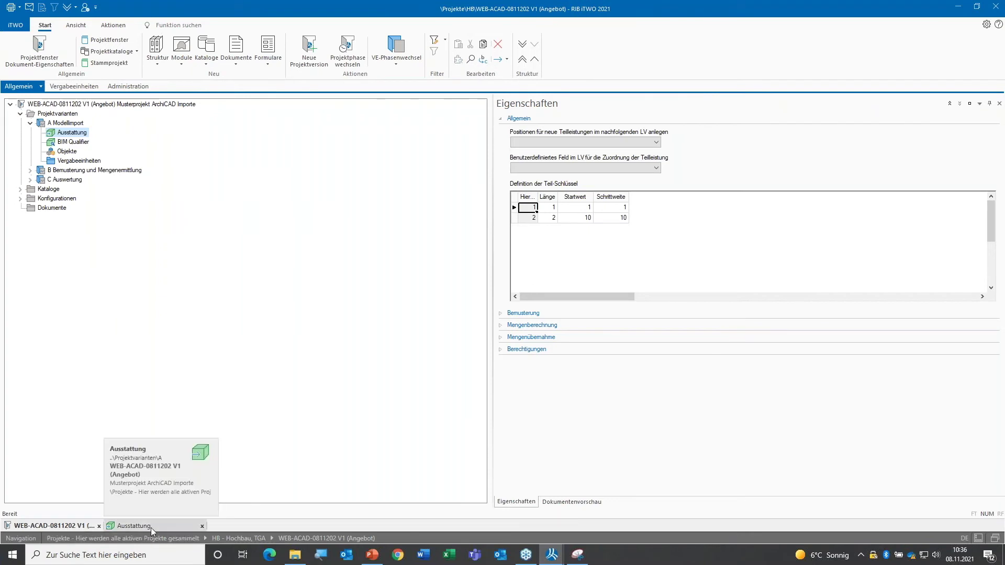
Expand the Ausstattung table's Objektauswahlgruppe column to show its Abfrage and Typ columns
click(151, 528)
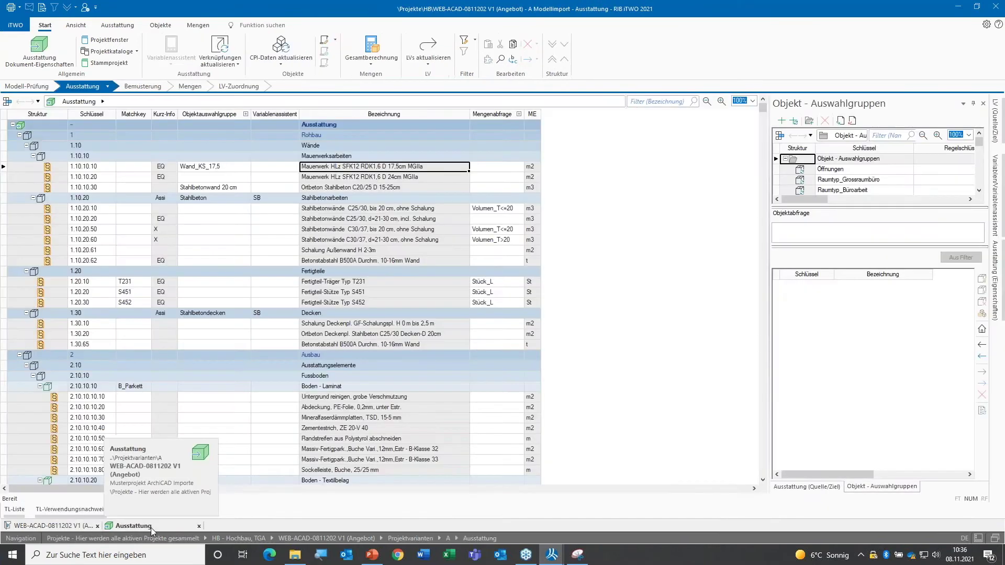
click(246, 113)
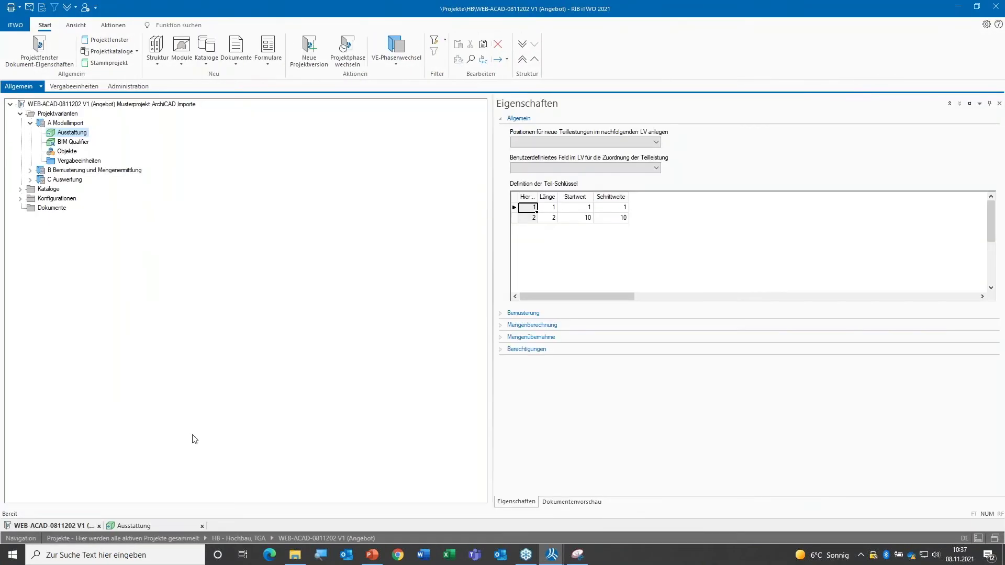
click(152, 530)
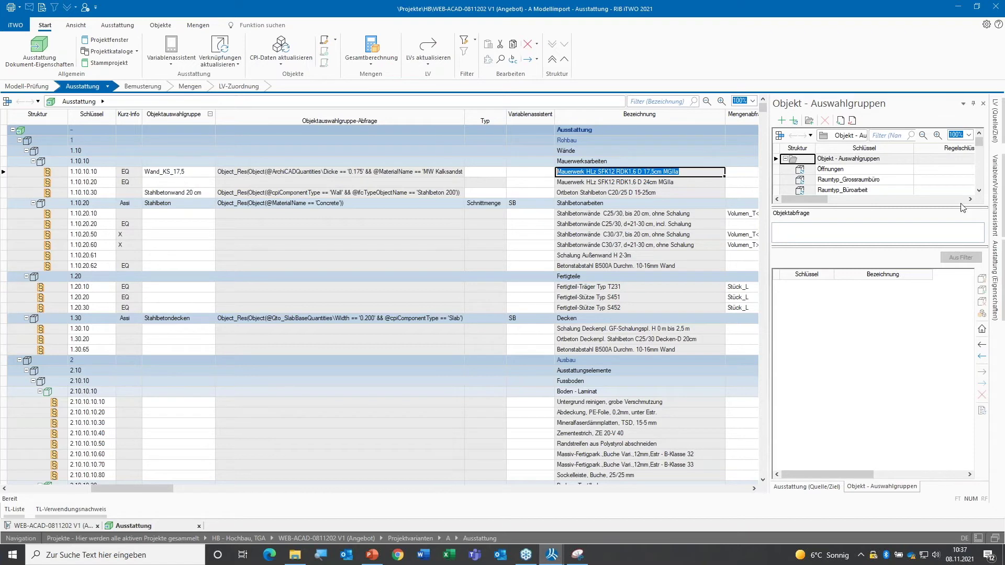
click(978, 191)
Select Wand_KS_17,5 in Objekt-Auswahlgruppen to view its Kalksandstein wall query and matching walls
click(978, 190)
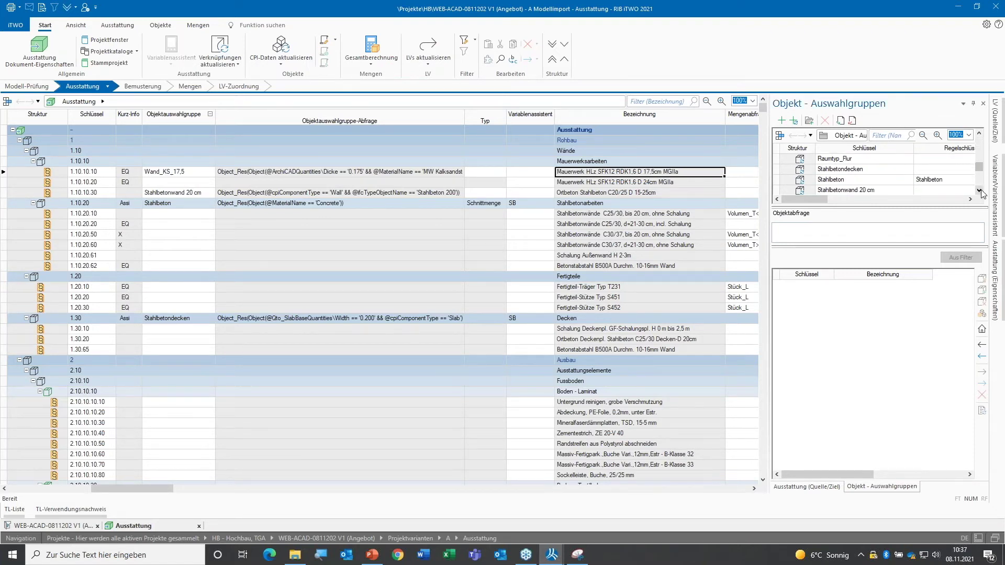
click(979, 190)
click(845, 168)
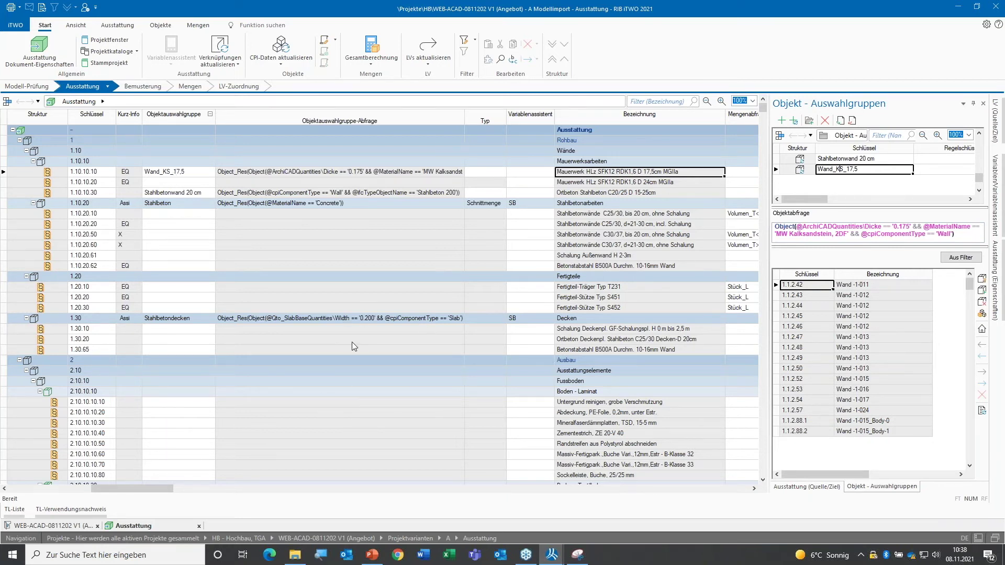
Scroll down to 2.20 Raumtypen and open the space query of 2.20.50 Büroarbeit
scroll(324, 325, down, 3)
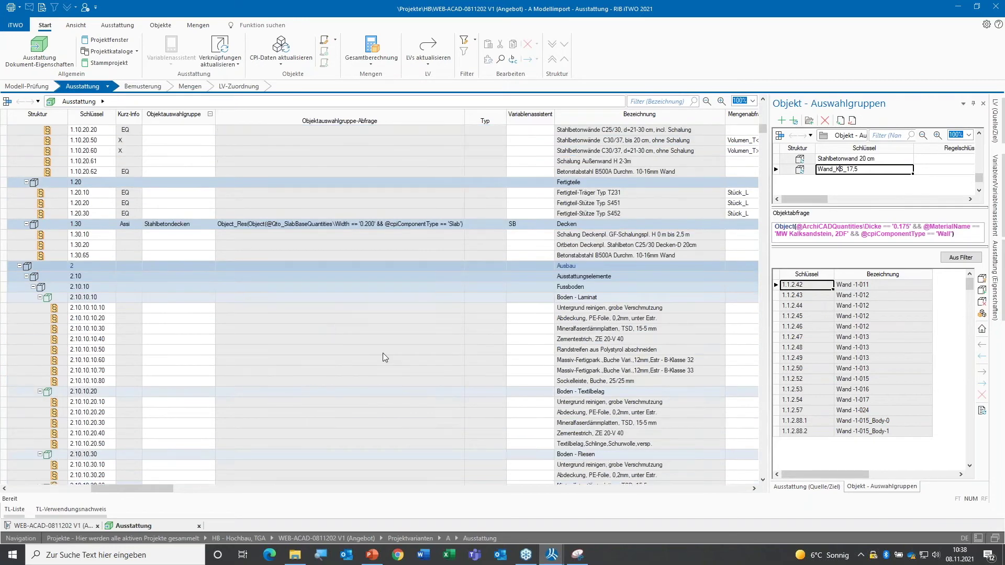
scroll(382, 352, down, 2)
scroll(383, 357, down, 1)
scroll(381, 357, down, 2)
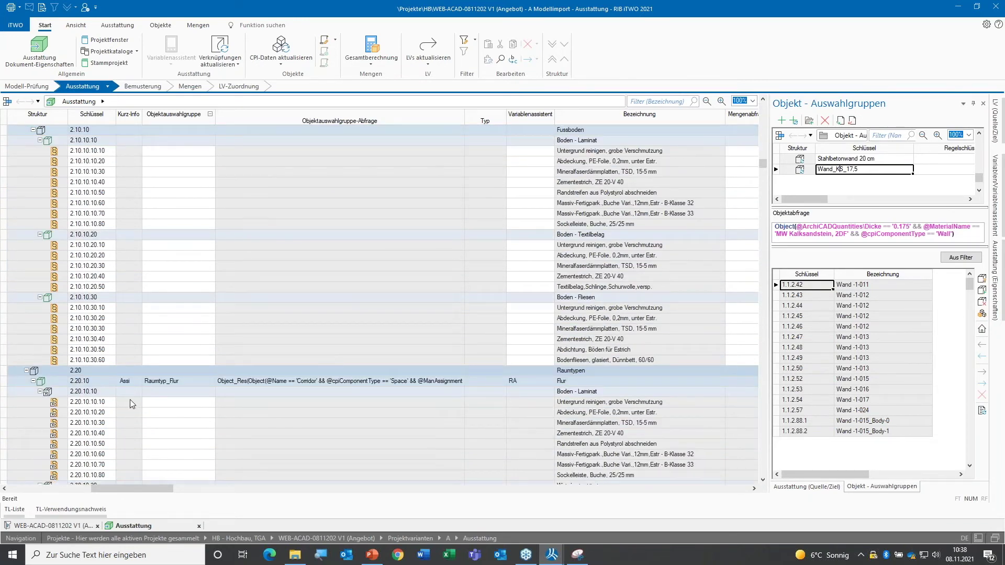
scroll(239, 384, down, 2)
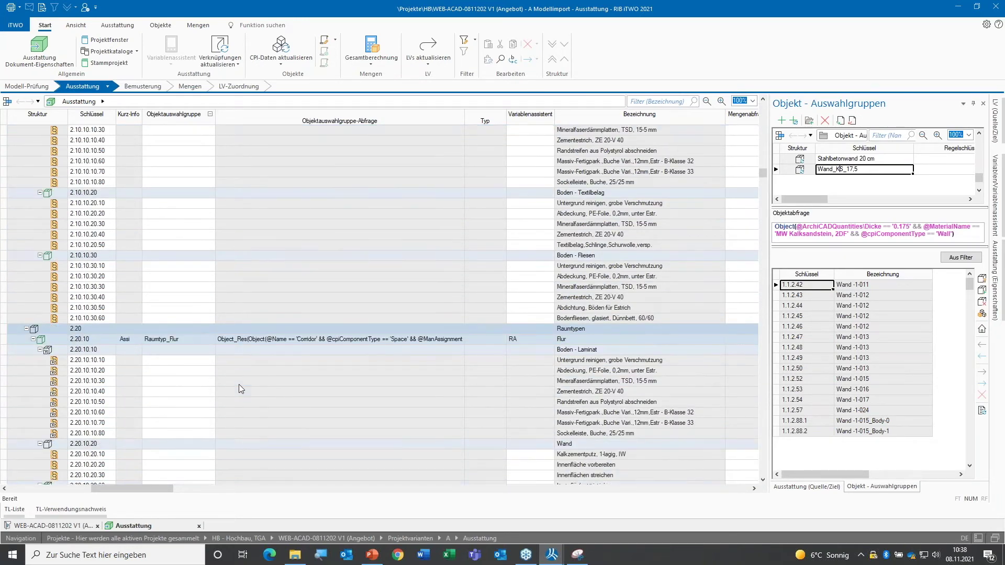
scroll(238, 385, down, 2)
scroll(238, 384, down, 2)
scroll(238, 384, down, 2)
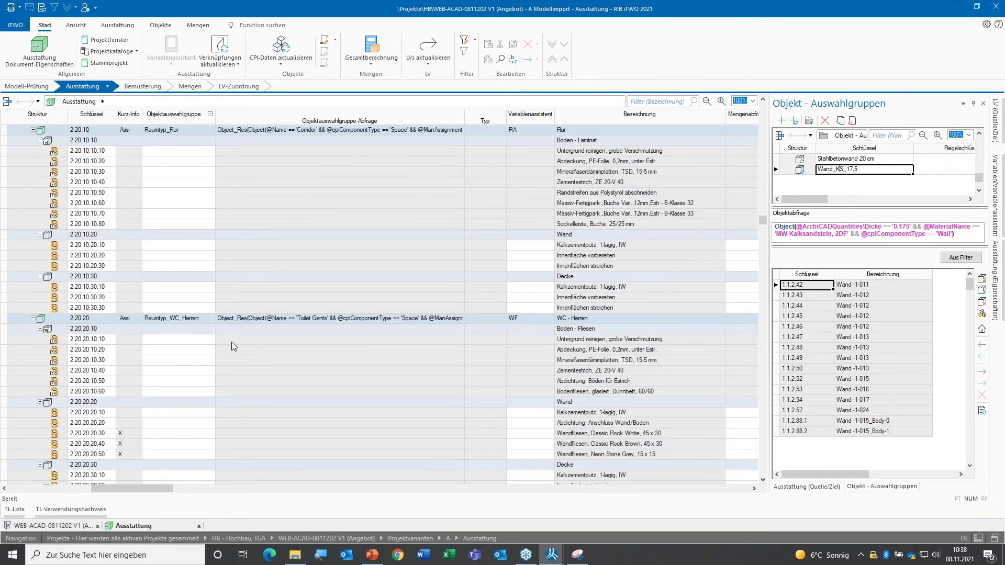
scroll(231, 341, down, 2)
scroll(232, 341, down, 3)
scroll(231, 341, down, 2)
scroll(232, 342, down, 3)
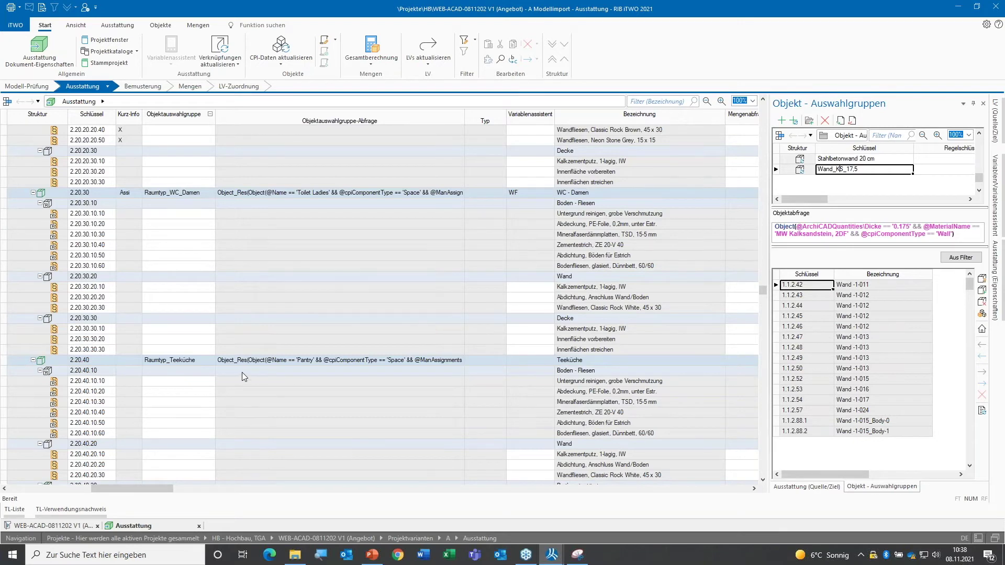
scroll(243, 372, down, 4)
scroll(244, 374, down, 2)
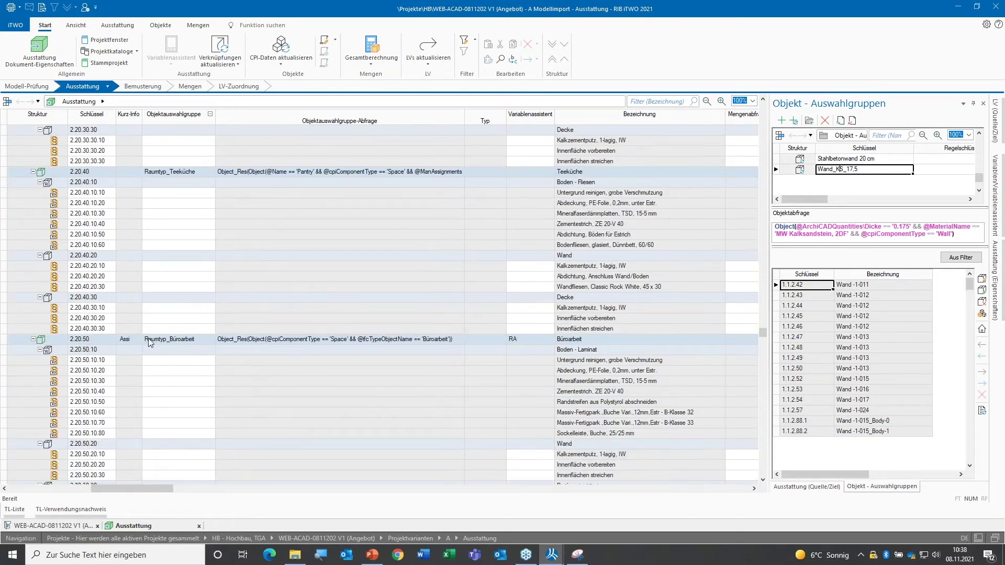
click(296, 339)
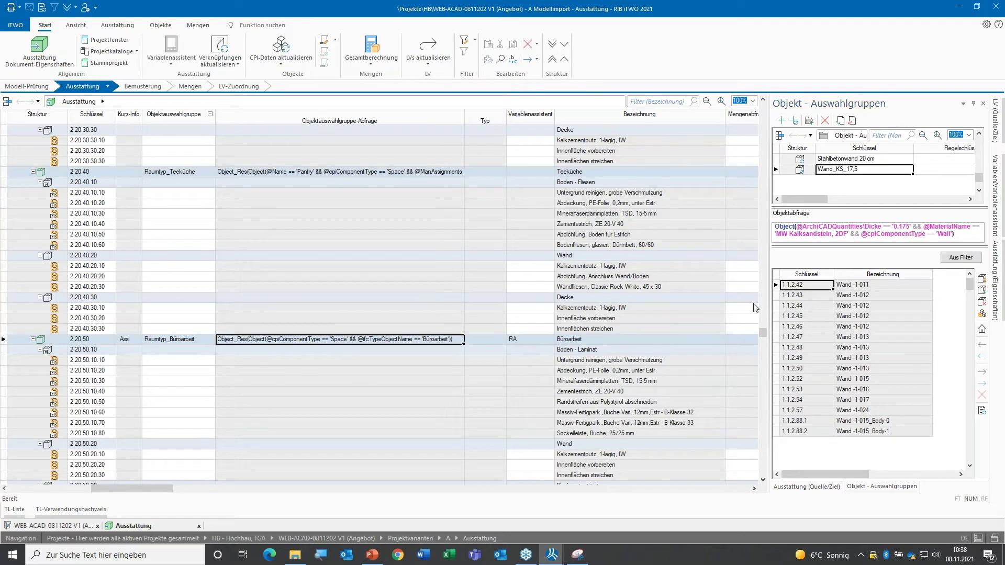
Select the Raumtyp_Büroarbeit group to list its 'Büroarbeit' query and rooms 1OG-01, 1OG-02
scroll(859, 171, up, 5)
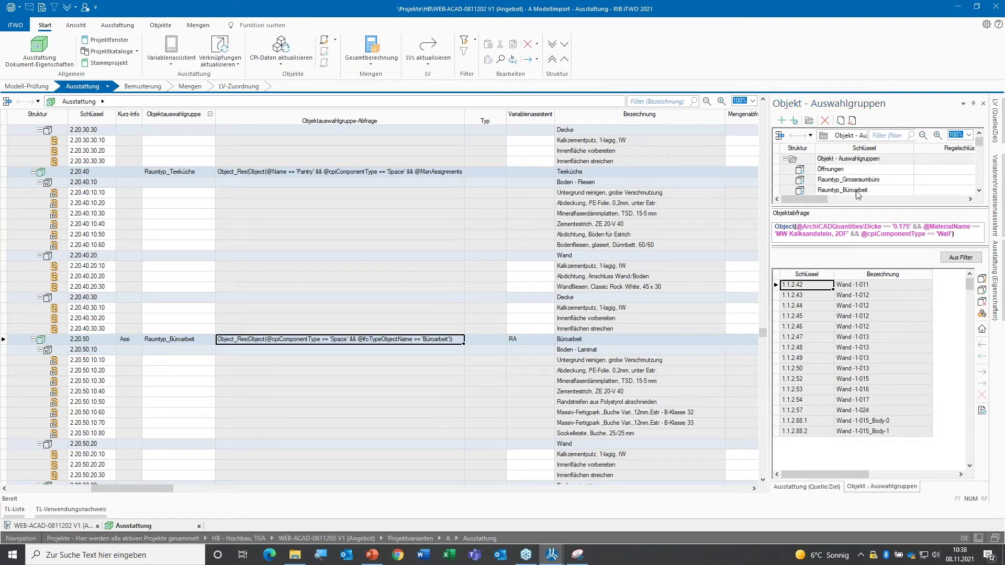
scroll(851, 189, up, 1)
click(854, 159)
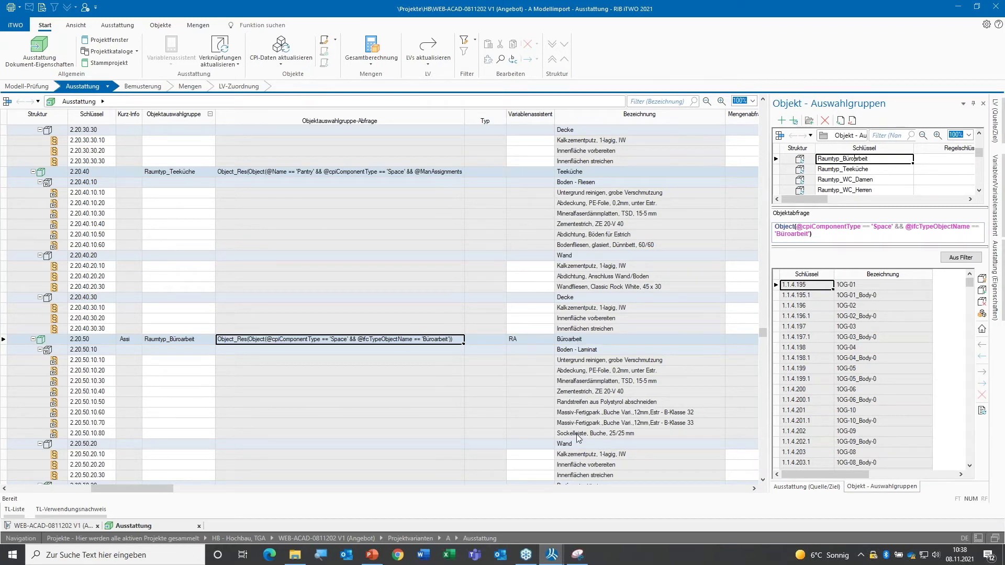
Select row 2.20.50 Büroarbeit, linked to office rooms 1OG-01 through 1OG-10
scroll(578, 438, down, 2)
scroll(577, 438, down, 1)
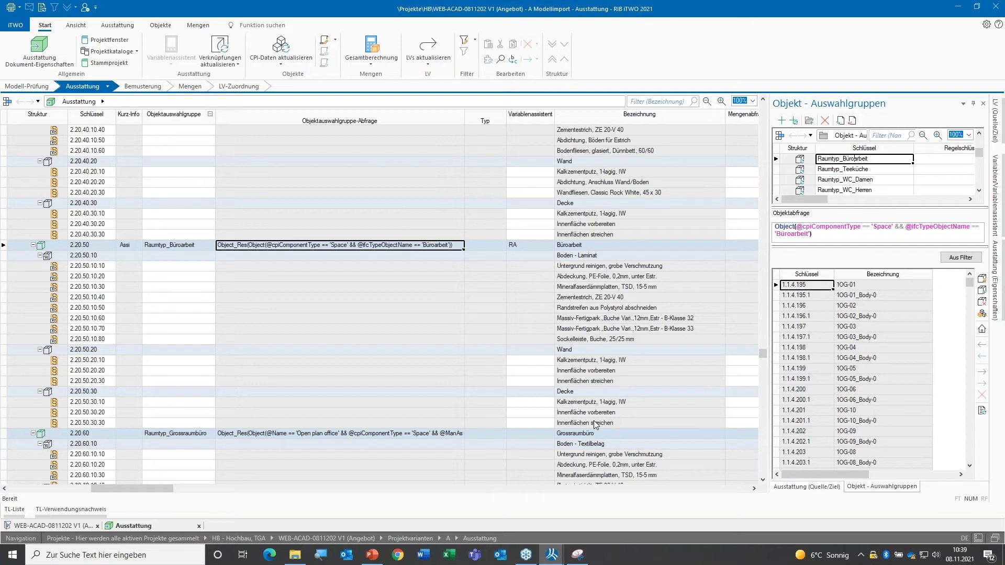
click(588, 246)
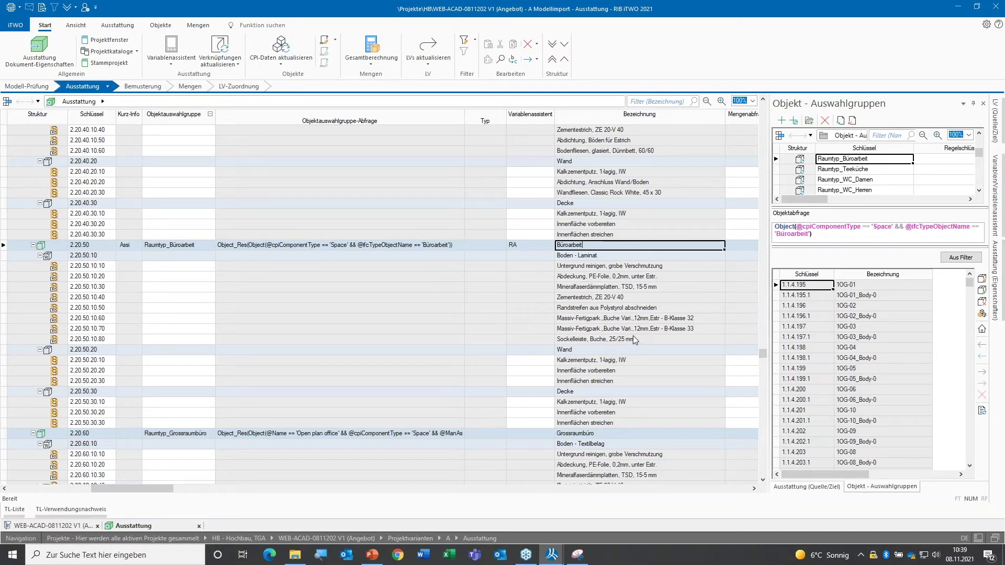
Scroll back to the top of the Ausstattung list and select masonry wall row 1.10.10.10
scroll(634, 338, up, 2)
scroll(633, 337, up, 3)
scroll(633, 337, up, 5)
scroll(633, 340, up, 4)
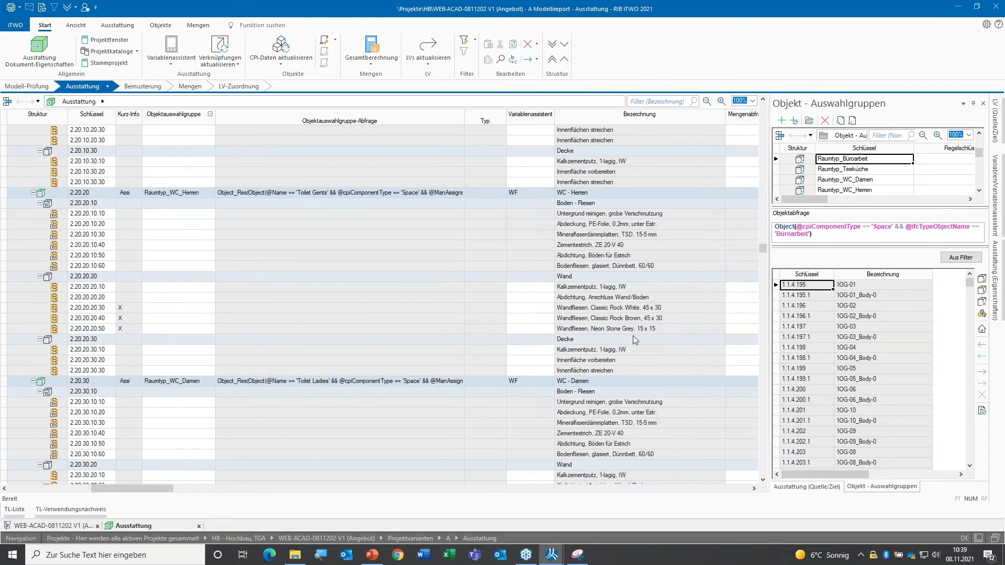
scroll(633, 339, up, 4)
scroll(633, 339, up, 4)
scroll(634, 339, up, 3)
scroll(633, 337, up, 3)
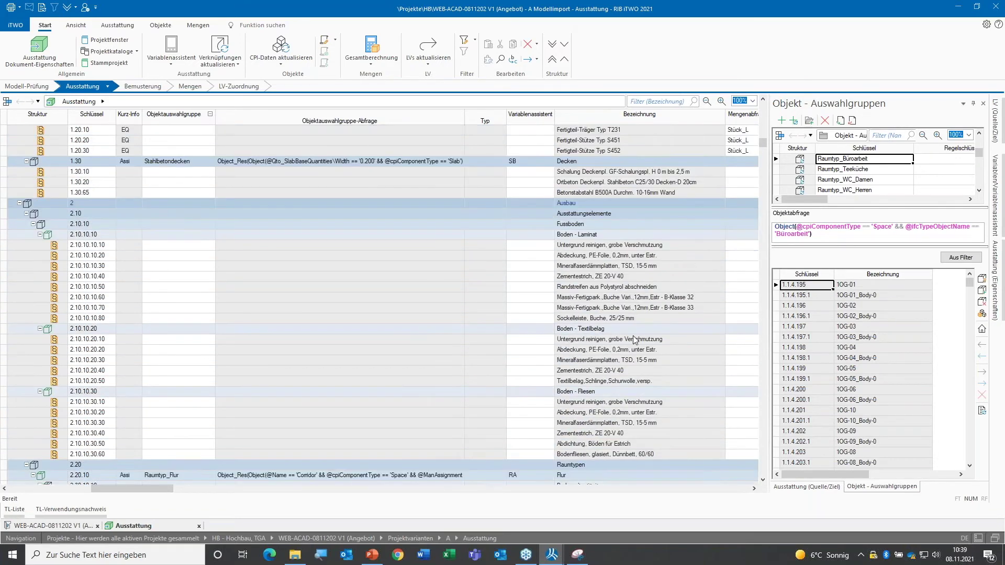
scroll(633, 338, up, 3)
scroll(633, 337, up, 3)
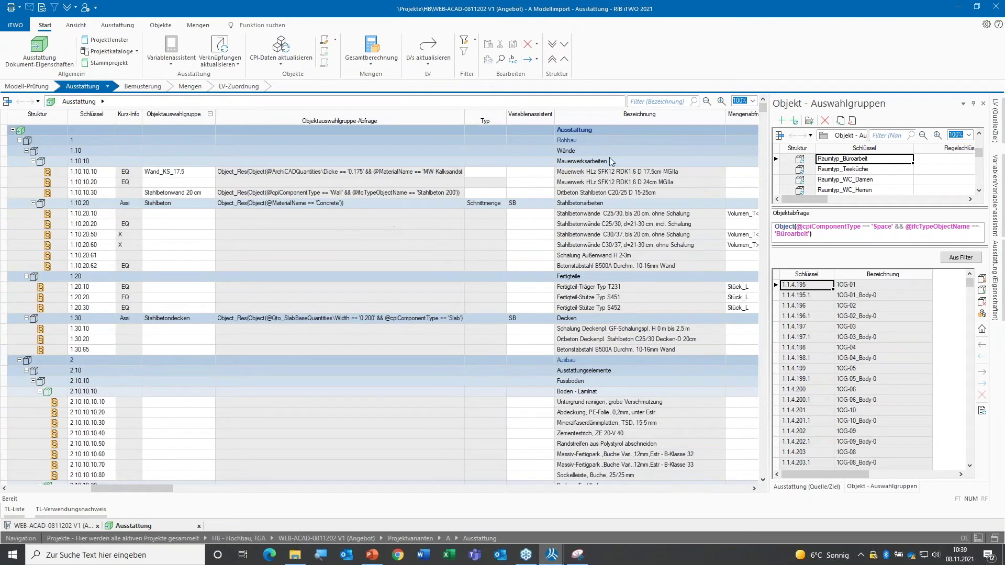
click(654, 171)
click(621, 171)
Collapse the Objektauswahlgruppe query columns and return to the Ausstattung document
click(209, 114)
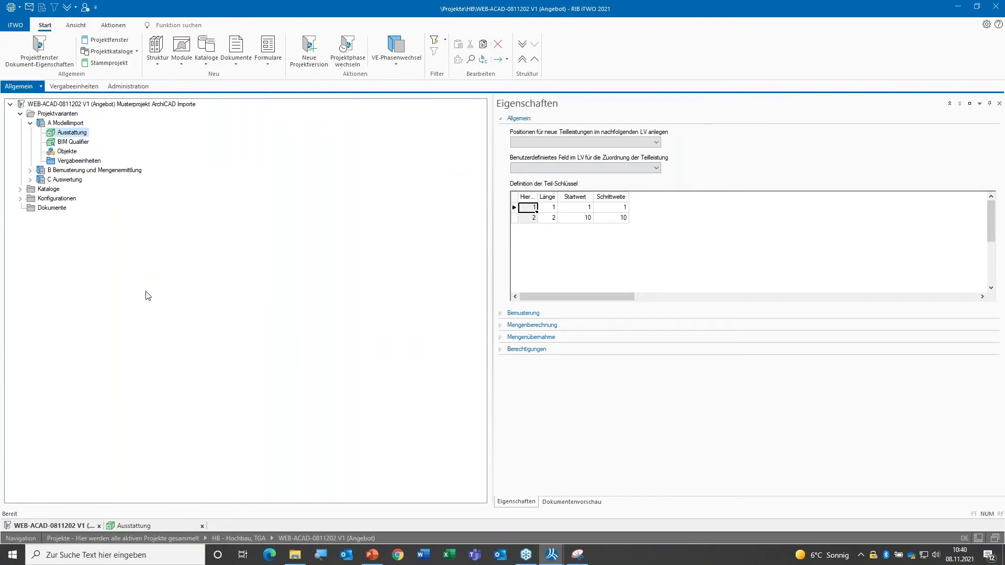
click(146, 527)
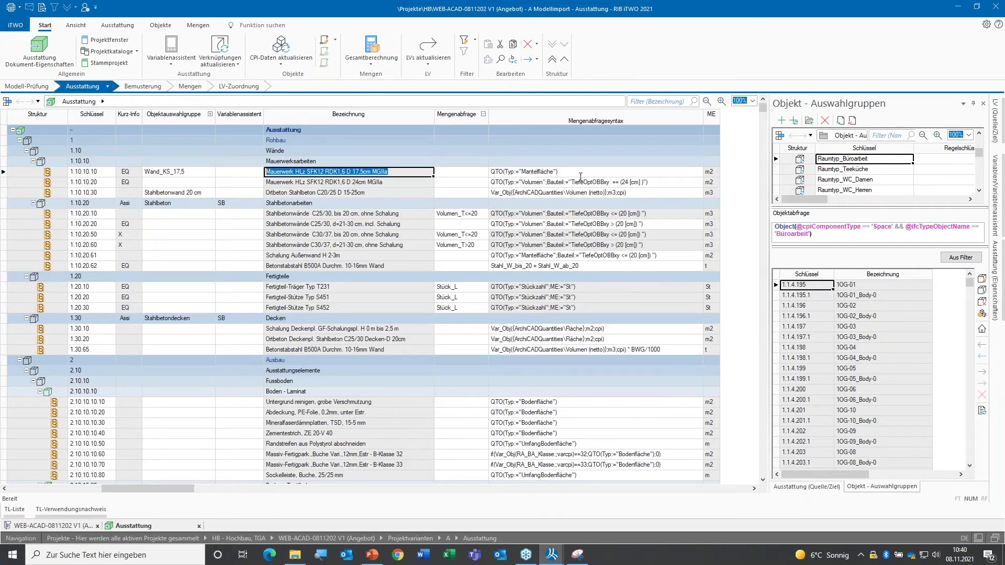
Edit row 1.10.10.10's QTO(Typ:="Mantelfläche") query, then start the full quantity calculation
key(Tab)
key(Tab)
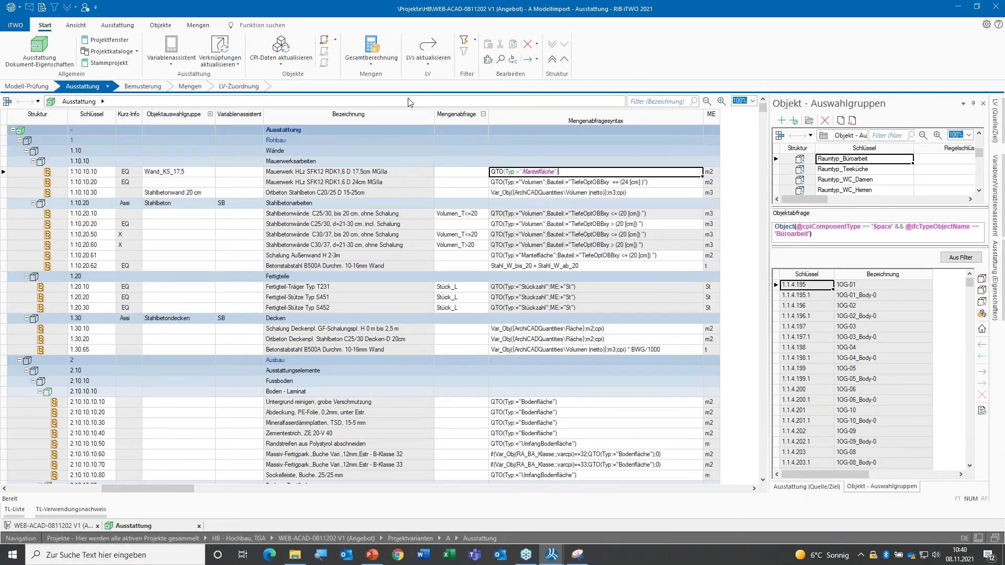
click(371, 50)
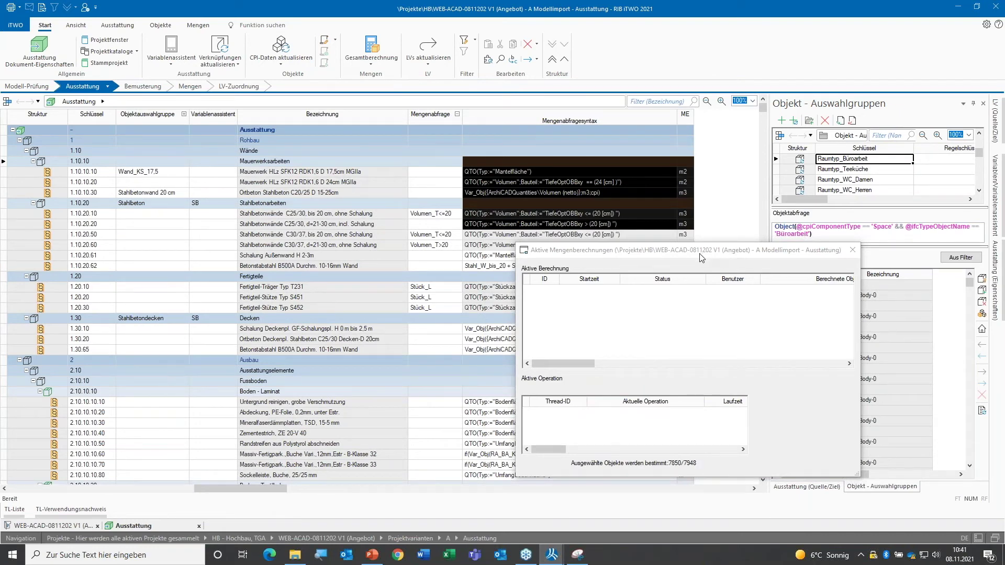
Inspect the next wall rows' quantity queries while the calculation runs, ending on row 1.10.10.30
click(509, 179)
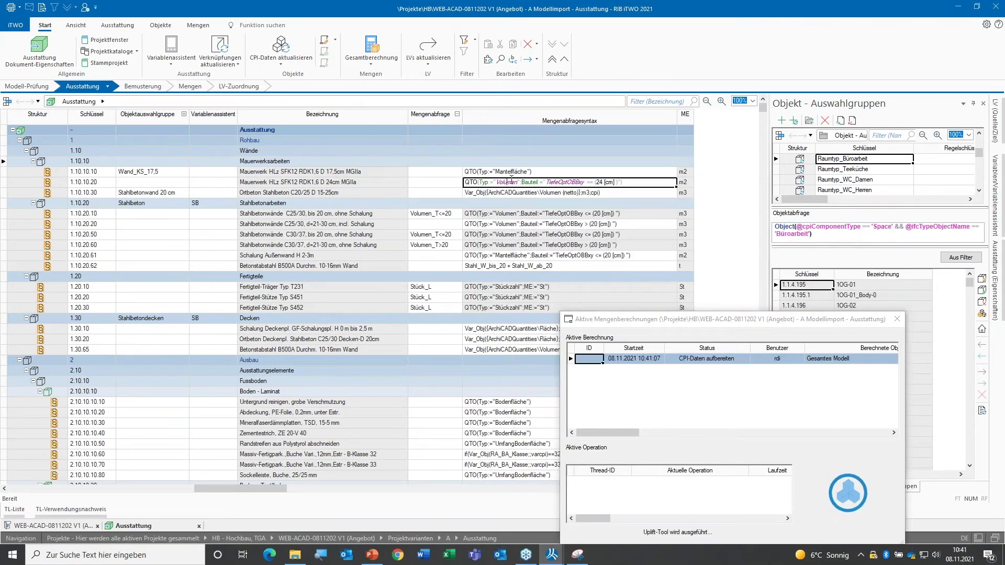
click(503, 194)
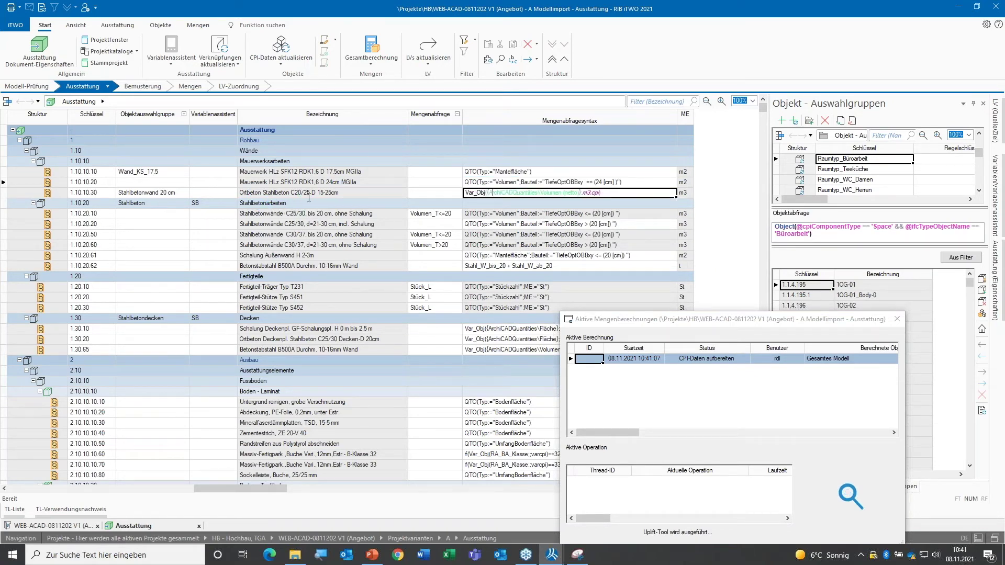
click(524, 197)
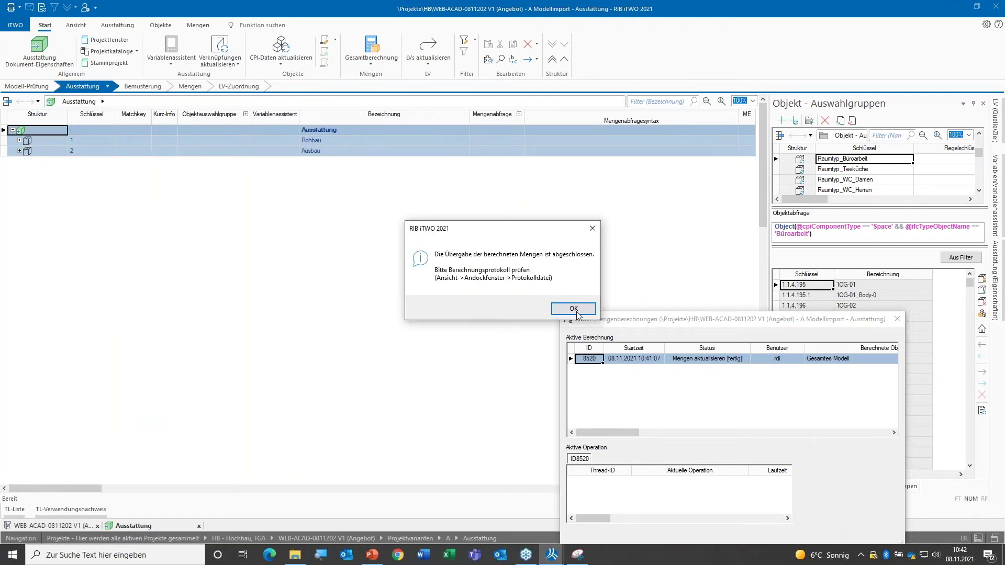
Confirm the completed quantity transfer and move to the Bemusterung step with the 3D model
click(574, 308)
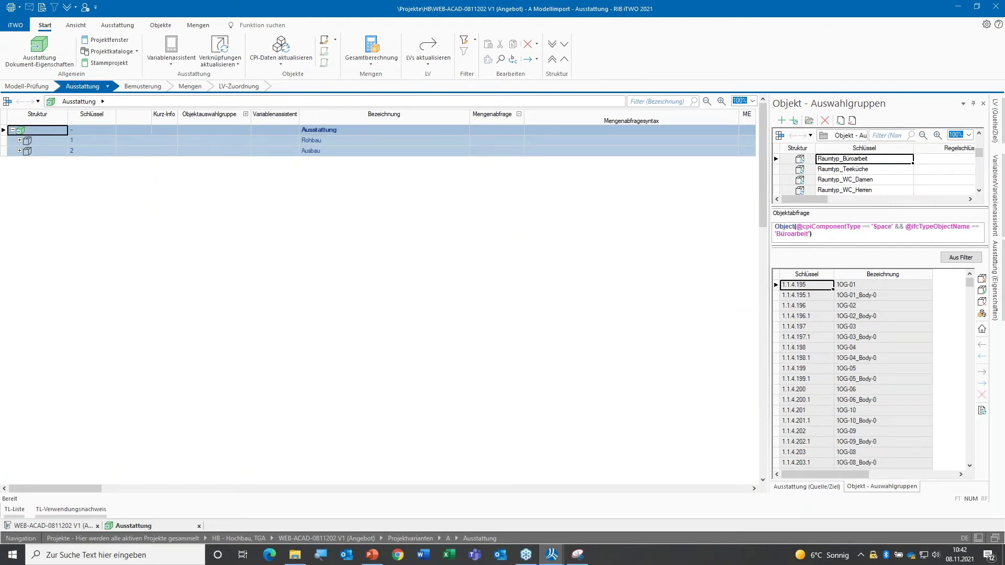
click(141, 87)
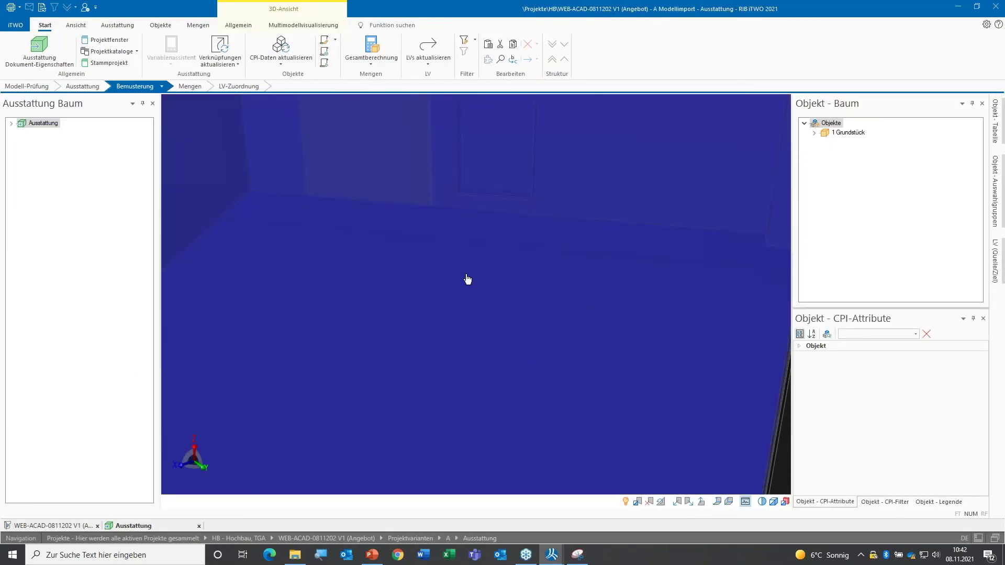
Zoom out and filter the model by CPI Bauteiltyp = Wall
scroll(467, 285, down, 3)
scroll(467, 292, down, 2)
scroll(466, 296, down, 2)
scroll(465, 298, down, 3)
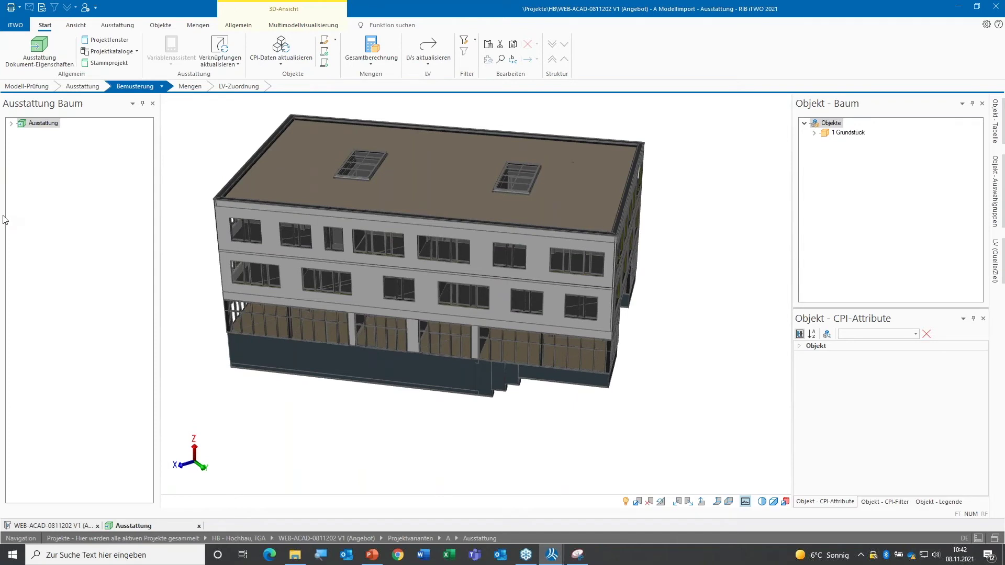
click(884, 501)
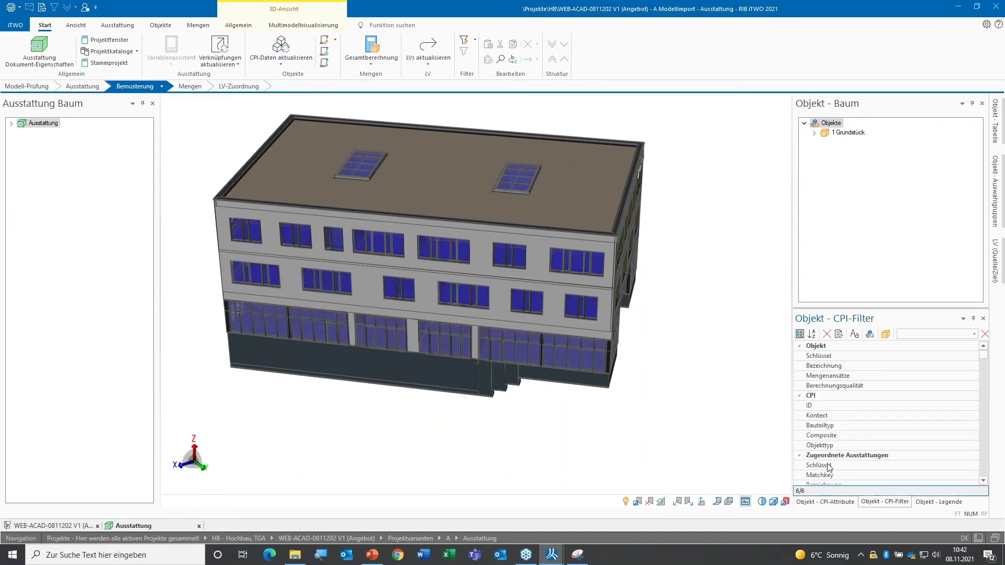
click(972, 426)
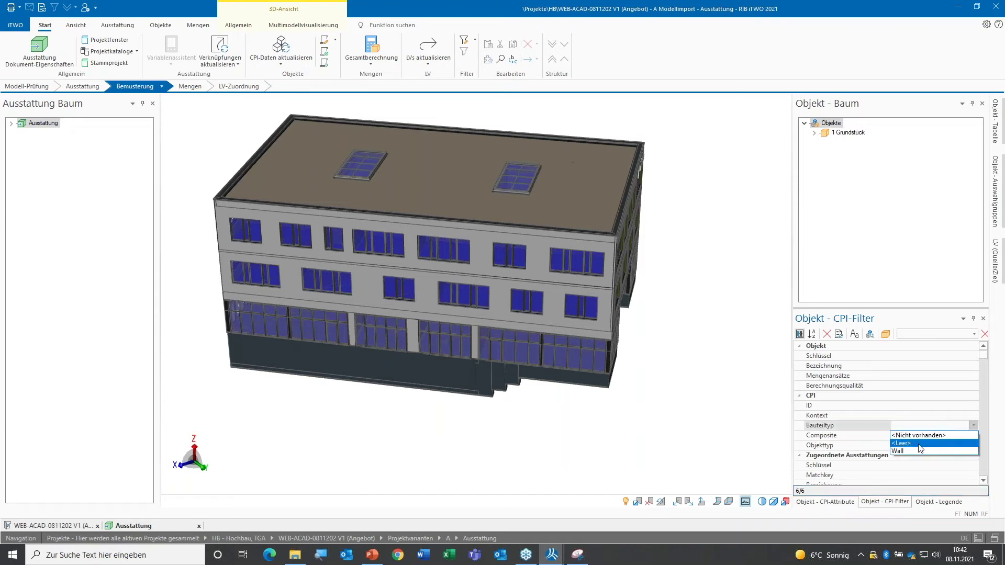
click(907, 453)
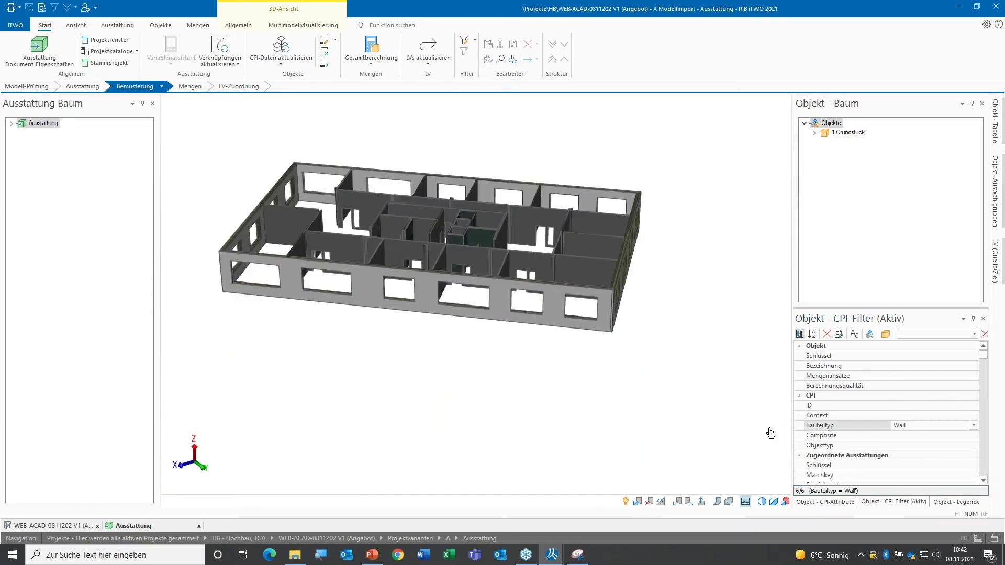
Select the middle storey's walls in the 3D view
scroll(927, 453, down, 2)
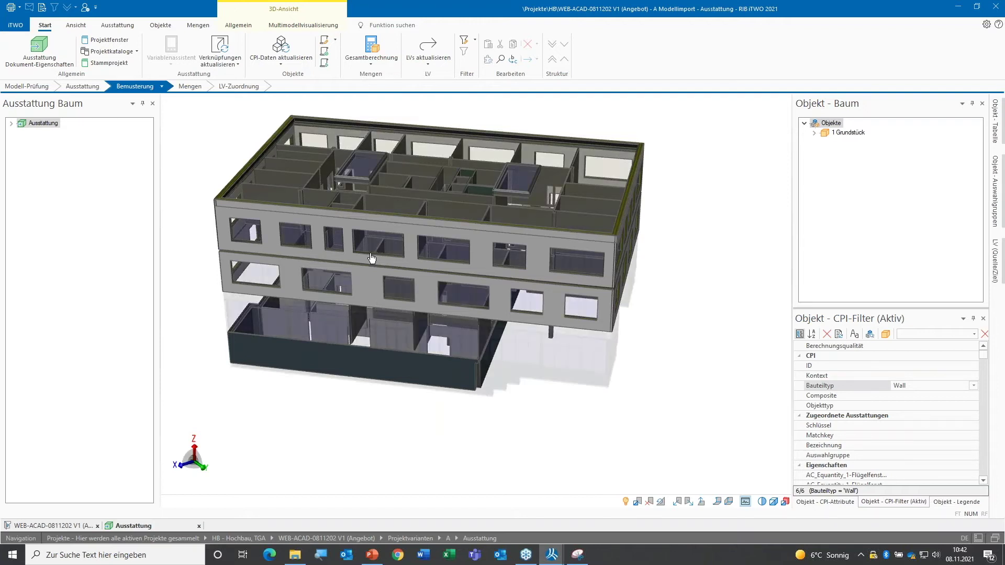
click(238, 25)
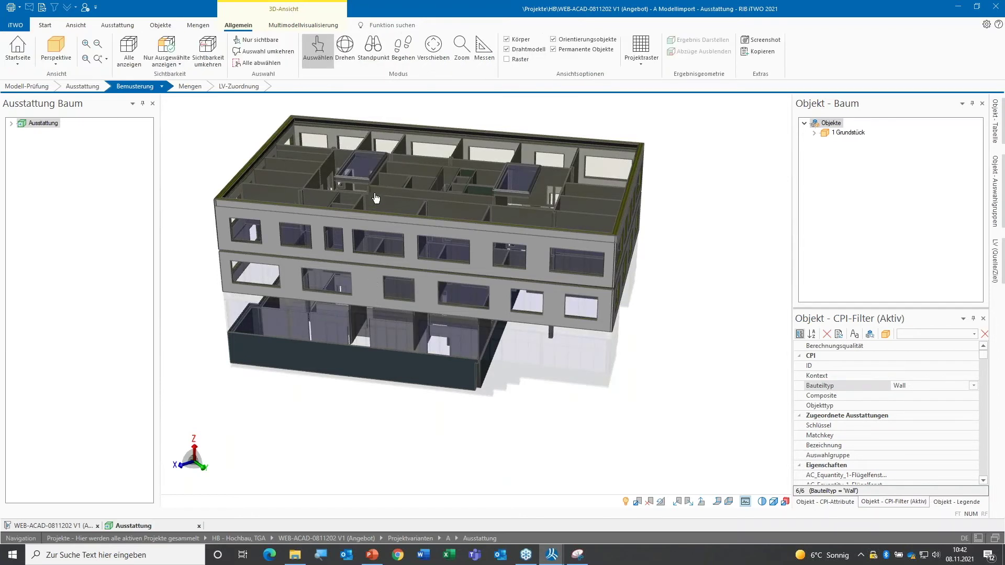
click(374, 299)
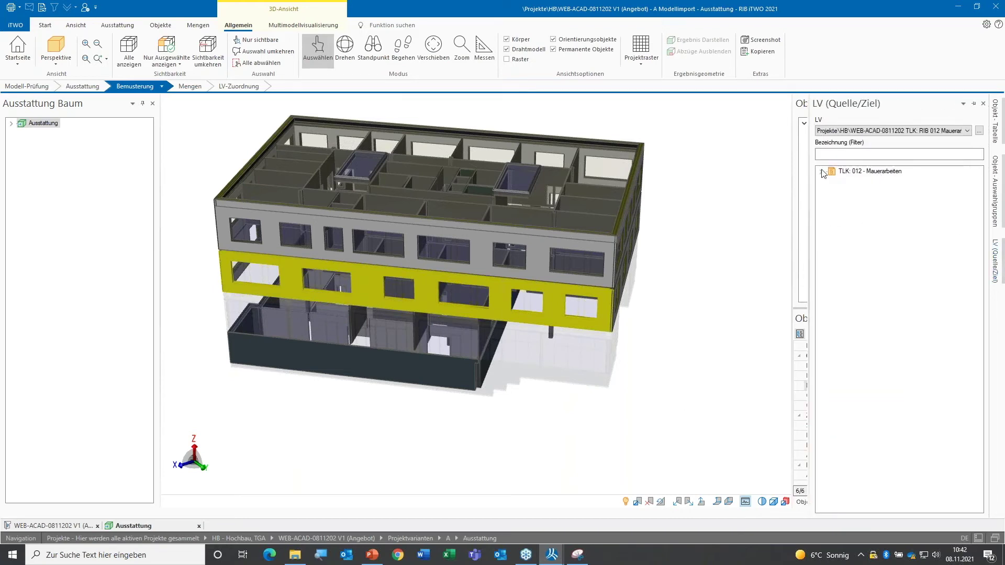
Load master LV Stamm\DE TLK: RIB 012 Mauerarbeiten and select inner-wall position 2 HLz d=24,0 cm
click(822, 172)
click(831, 181)
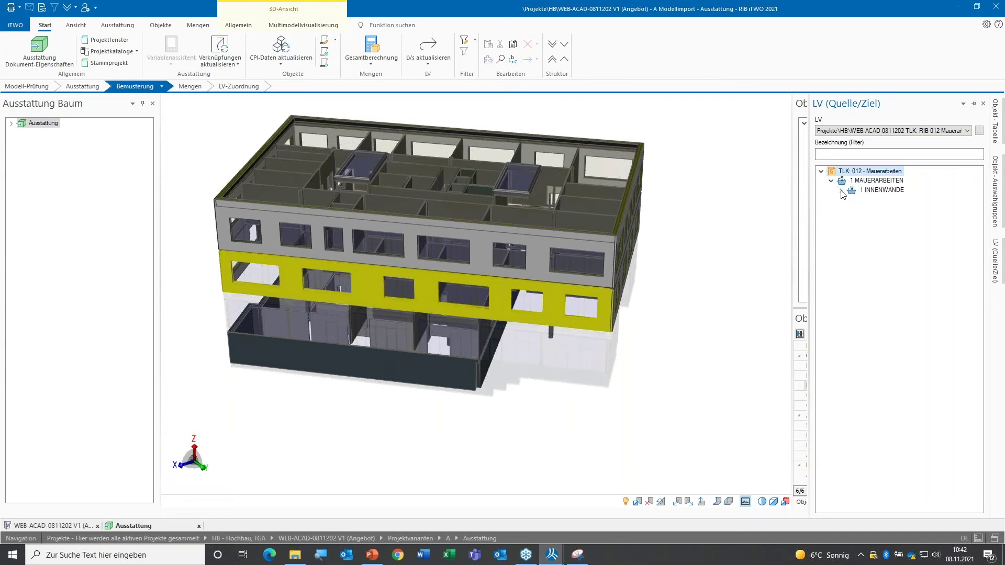
click(968, 131)
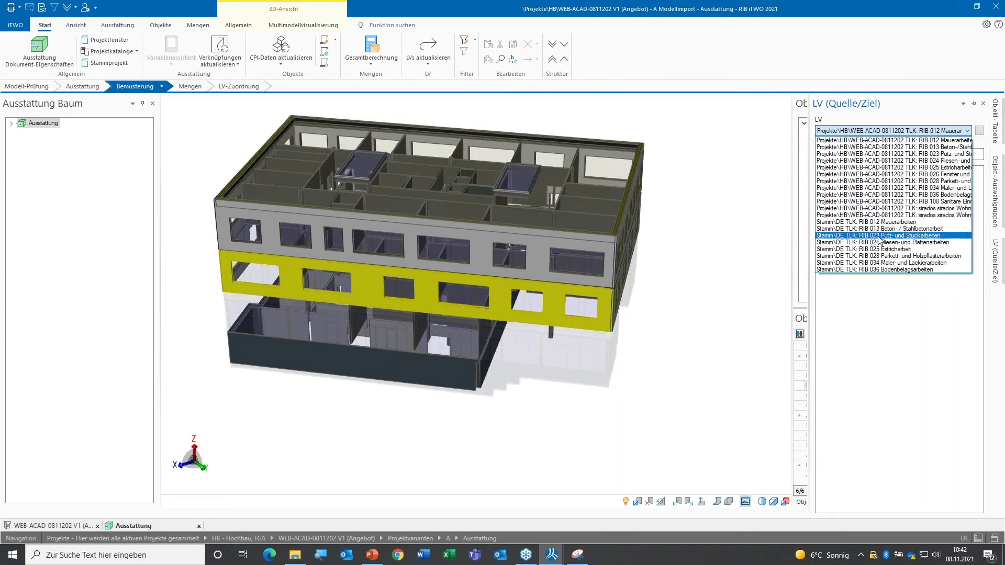
click(858, 222)
click(822, 171)
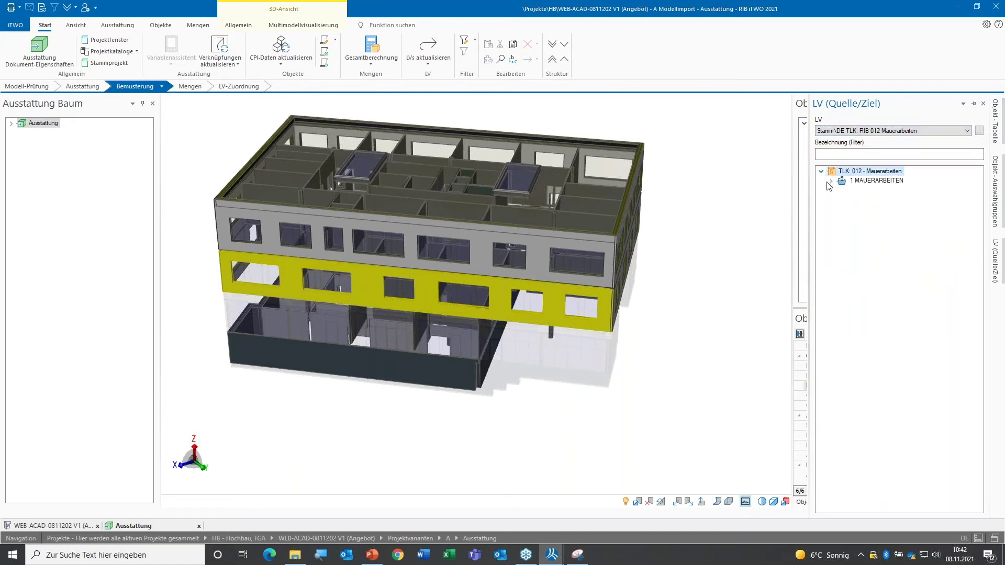
click(831, 181)
click(841, 190)
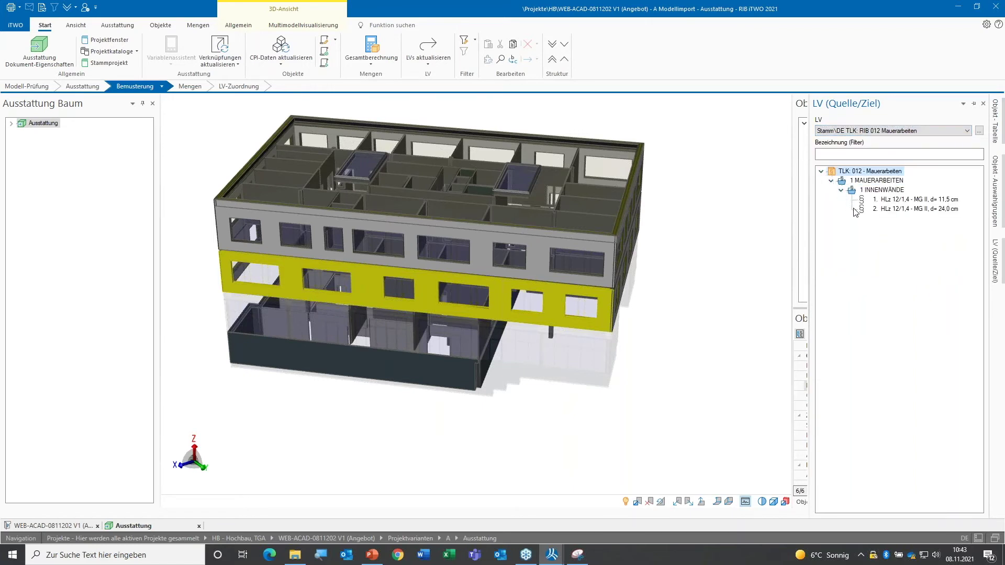
click(932, 210)
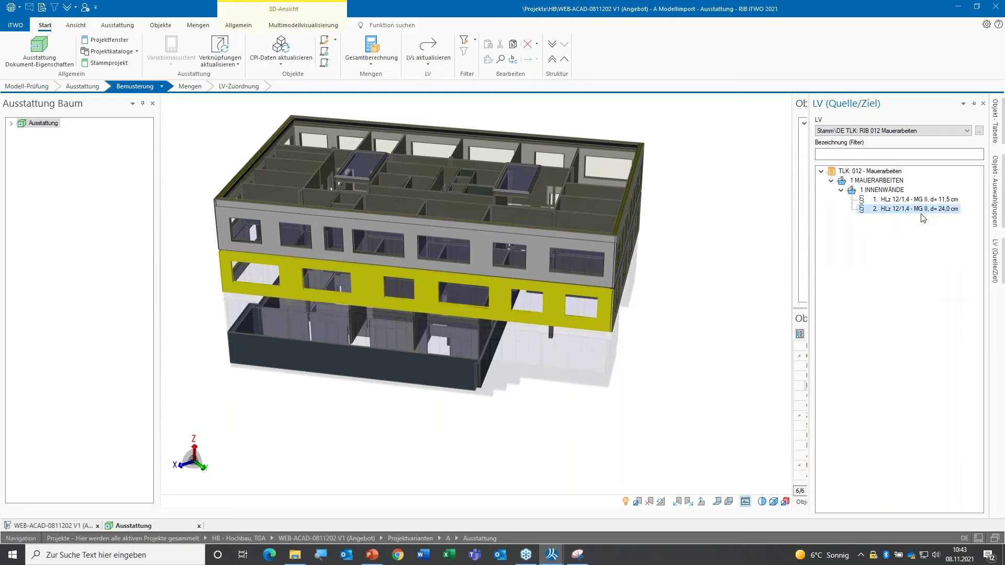
Drag the 24 cm HLz position onto Ausstattung and the selected walls to try assigning it
drag(921, 214, 40, 130)
drag(40, 131, 360, 280)
drag(360, 280, 330, 298)
Clear the Bauteiltyp = Wall filter and return to the Modell-Prüfung stage
click(780, 219)
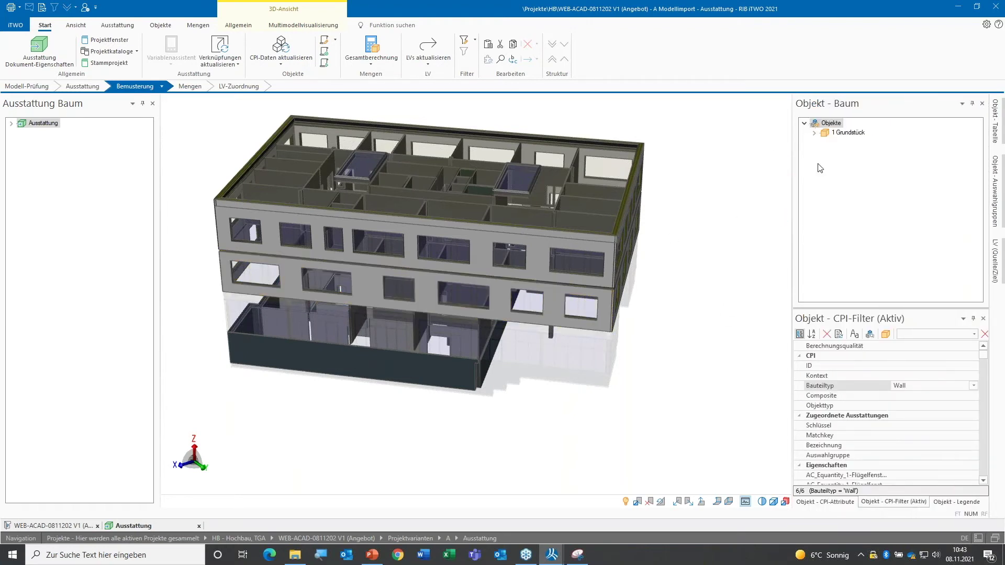
click(827, 333)
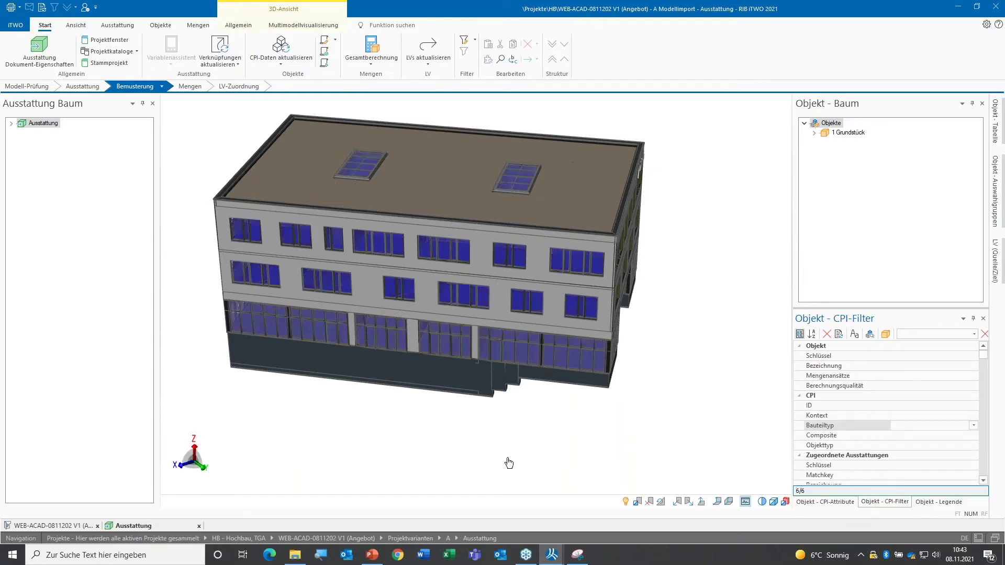
click(28, 87)
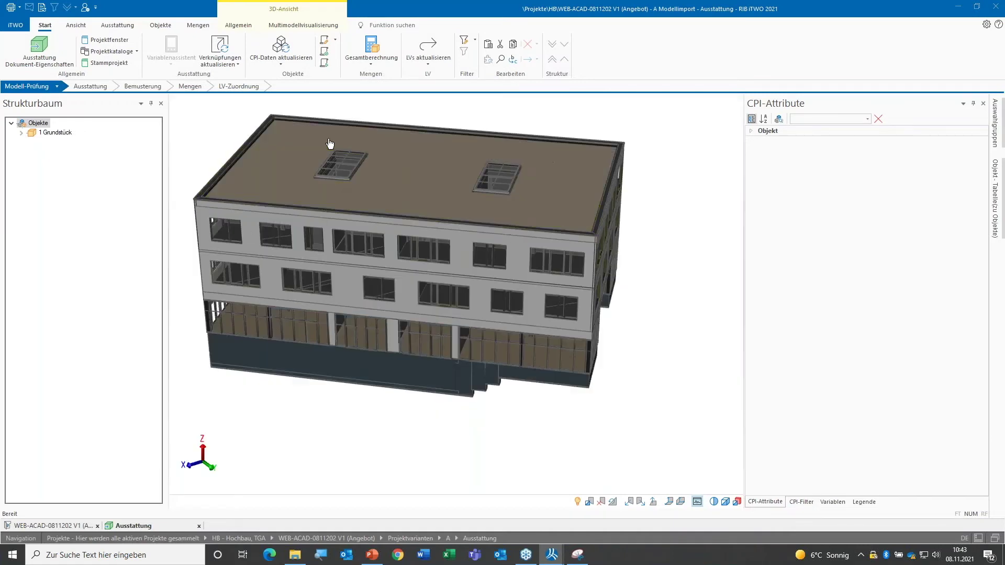
Colour the model by Plausibilität (Bemusterung) and show its Legende panel
click(336, 41)
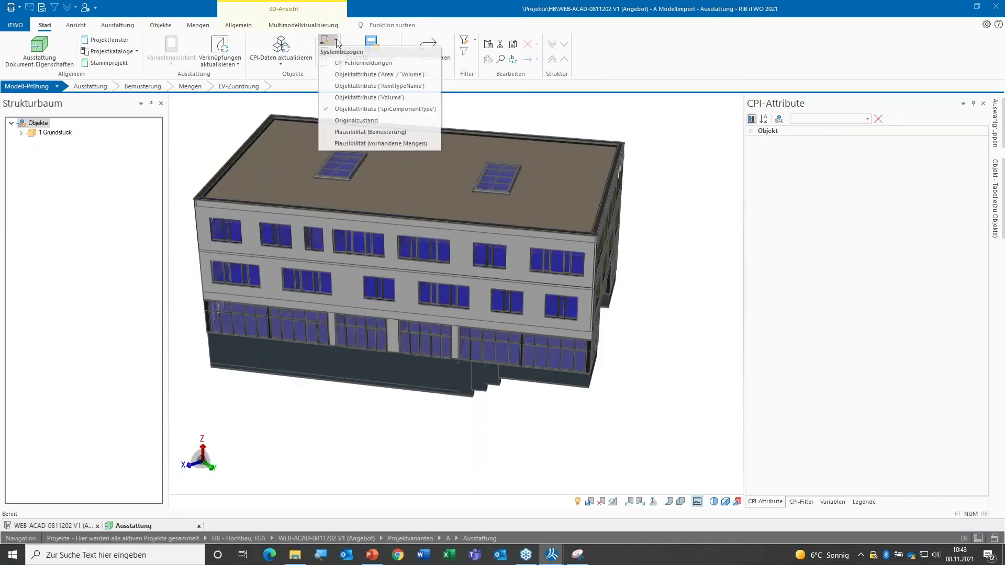
click(383, 135)
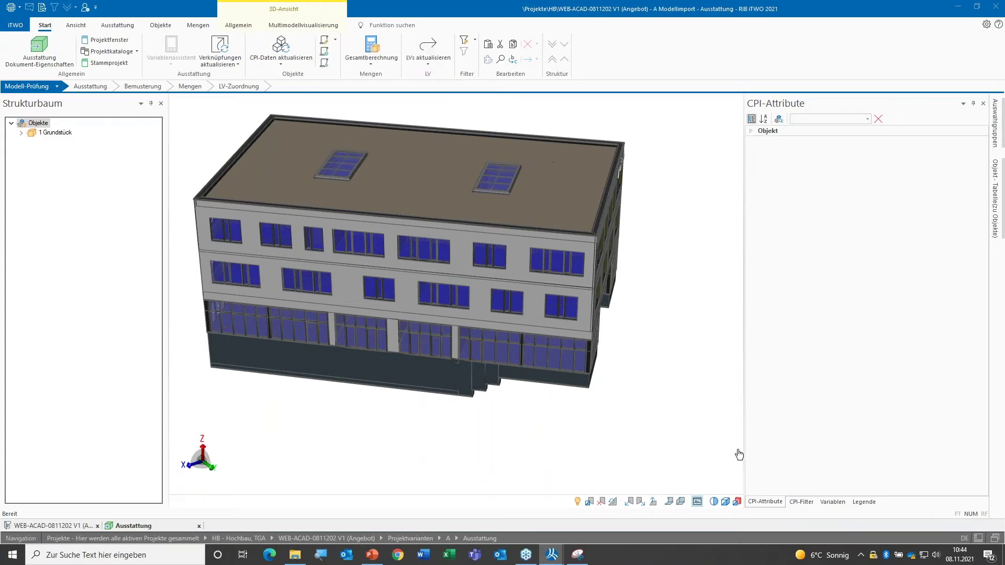
click(865, 502)
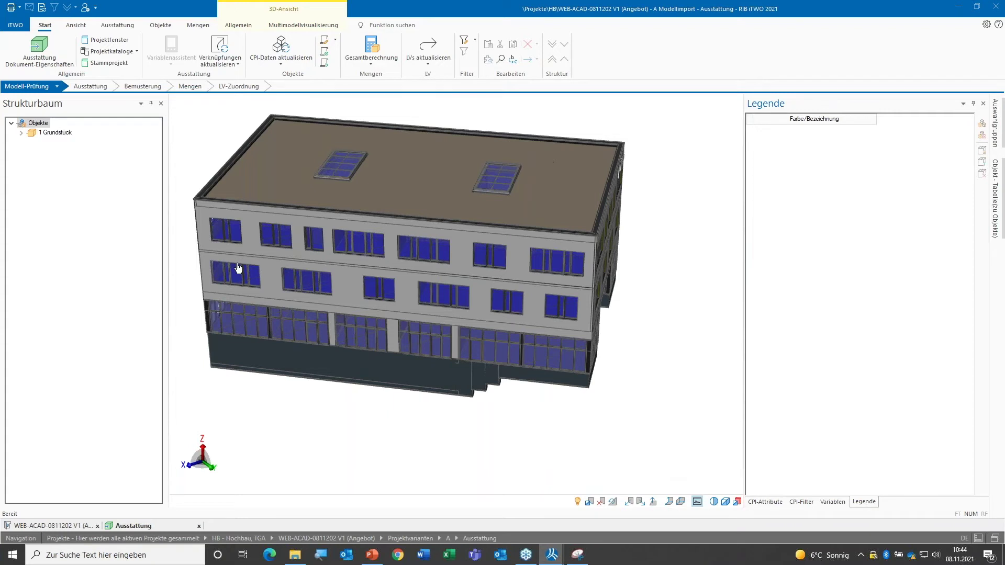
click(329, 54)
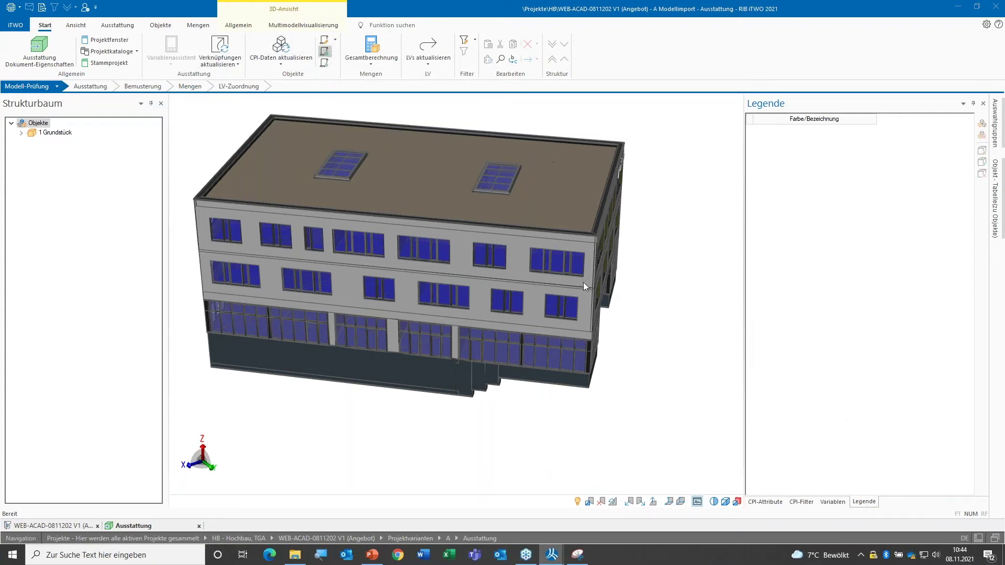
click(333, 41)
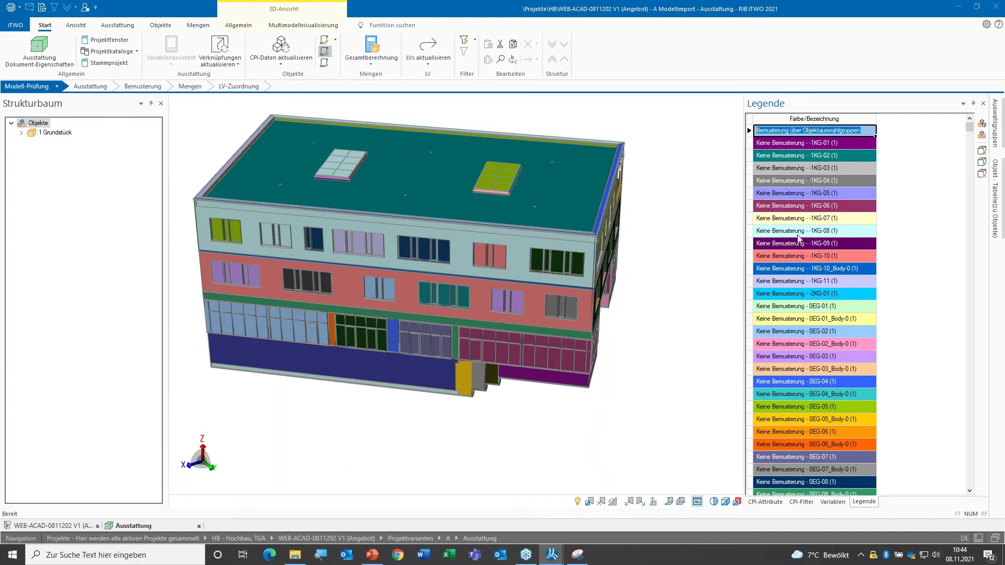
Make the building objects translucent from the Bemusterung legend entry
click(789, 131)
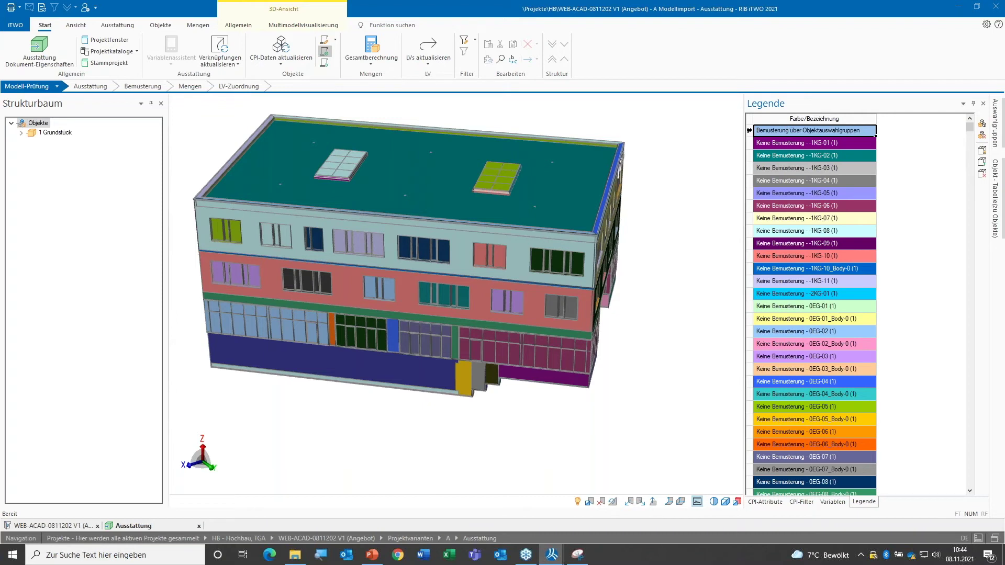
key(Escape)
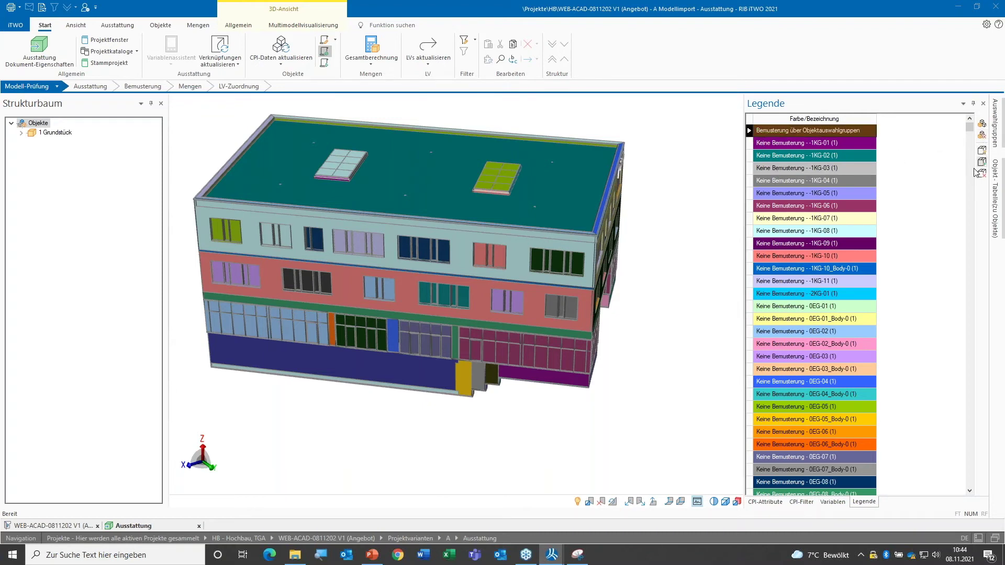
click(982, 152)
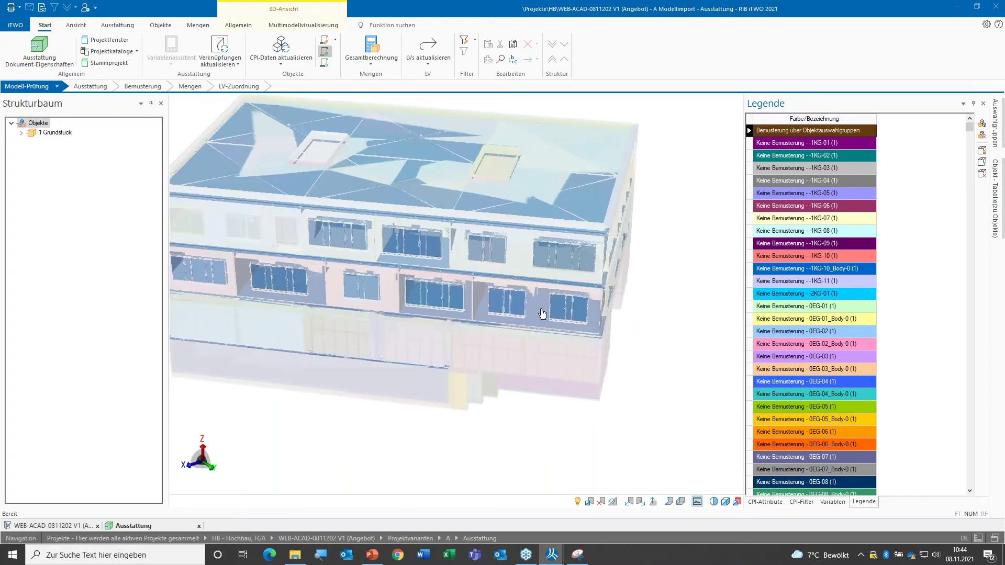
scroll(543, 314, up, 2)
scroll(541, 312, down, 3)
scroll(557, 298, down, 2)
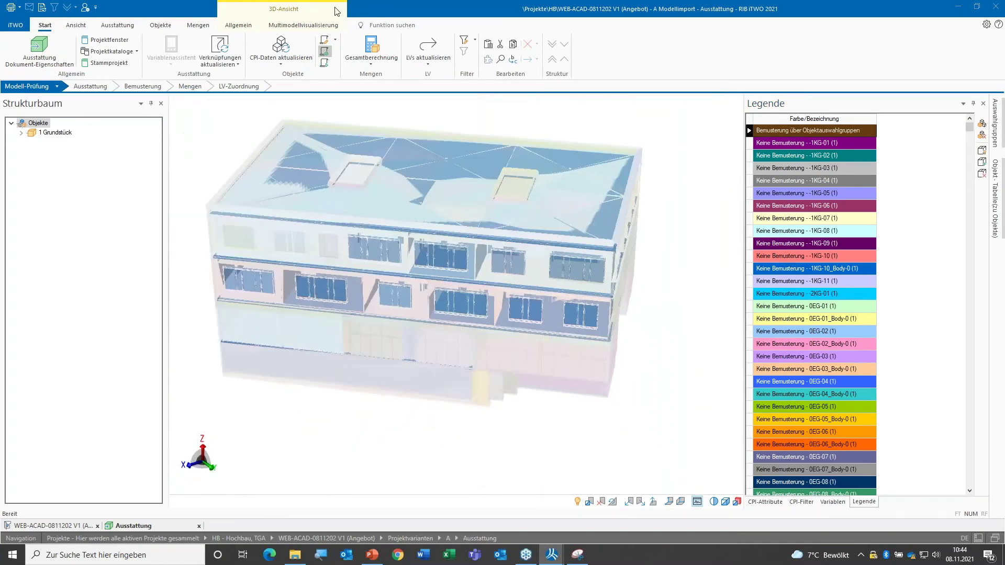
Hide Orientierungsobjekte via the Allgemein view options
click(304, 25)
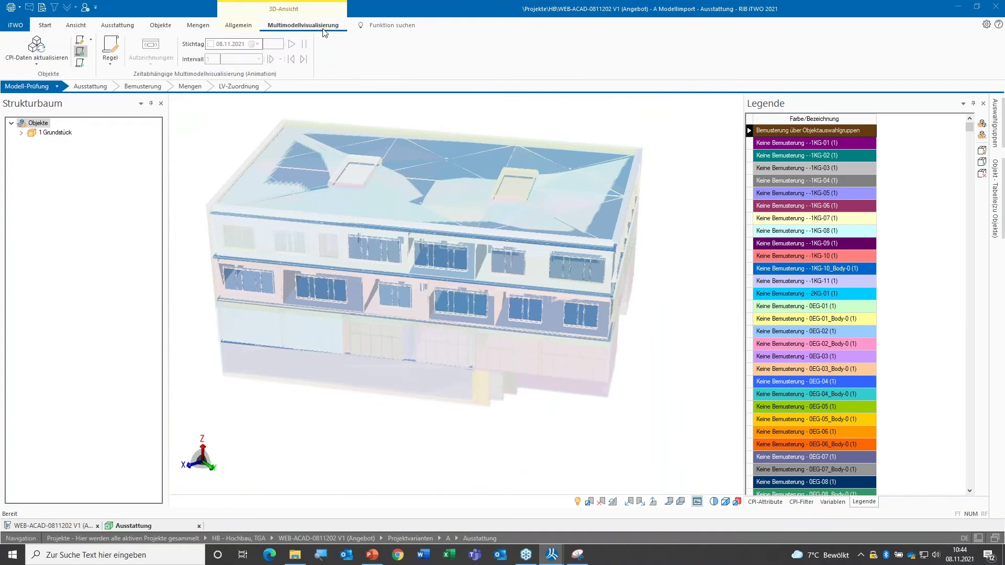
click(238, 25)
click(553, 41)
scroll(465, 263, up, 2)
scroll(466, 267, up, 2)
scroll(475, 291, down, 2)
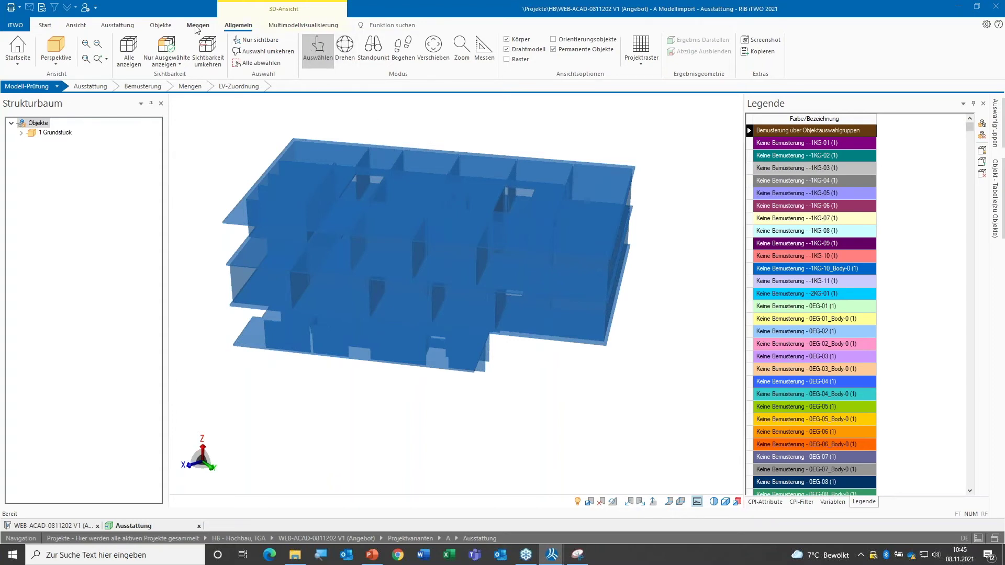
Reset the model colouring to Originalzustand and move to the Mengen stage
click(45, 25)
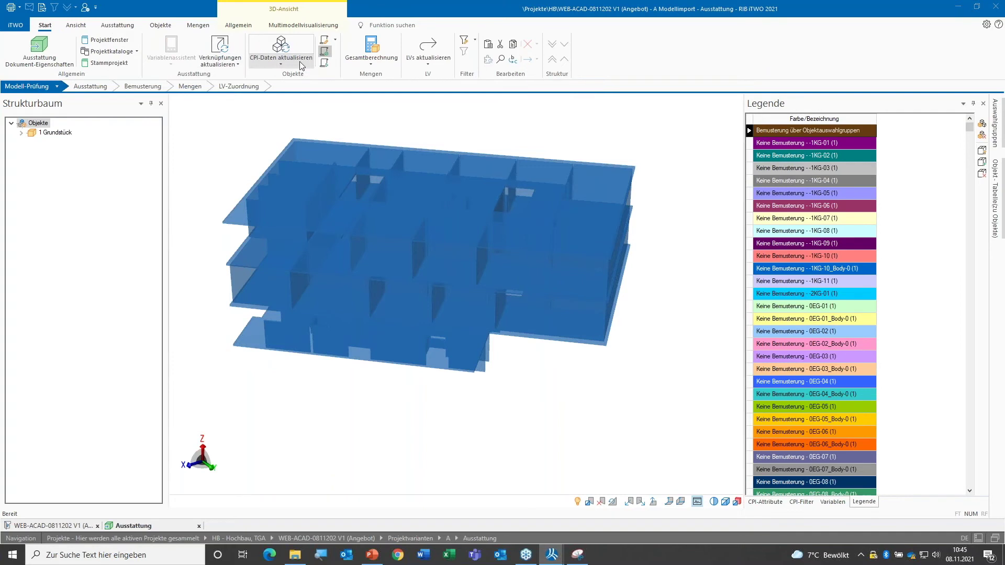
click(327, 39)
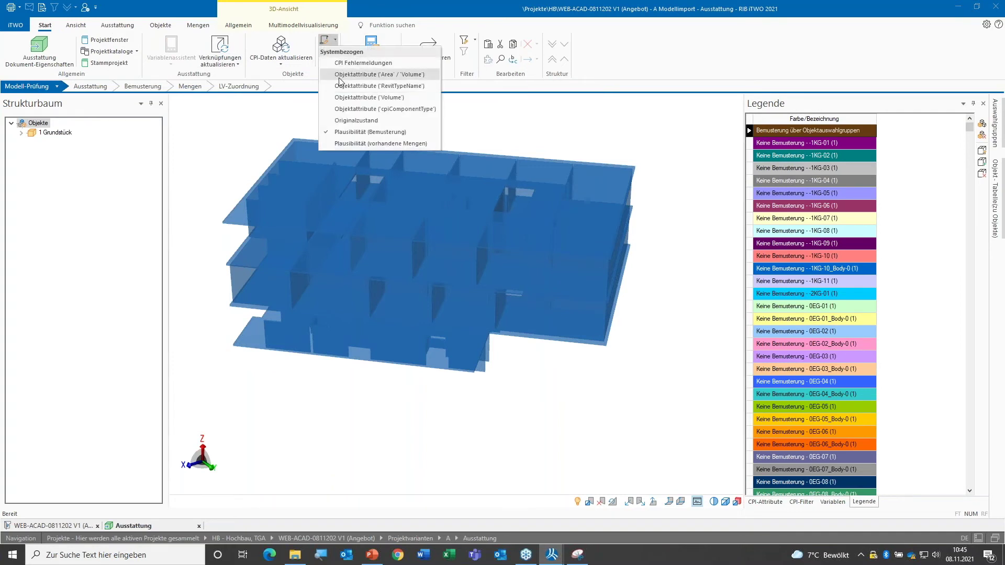
click(365, 121)
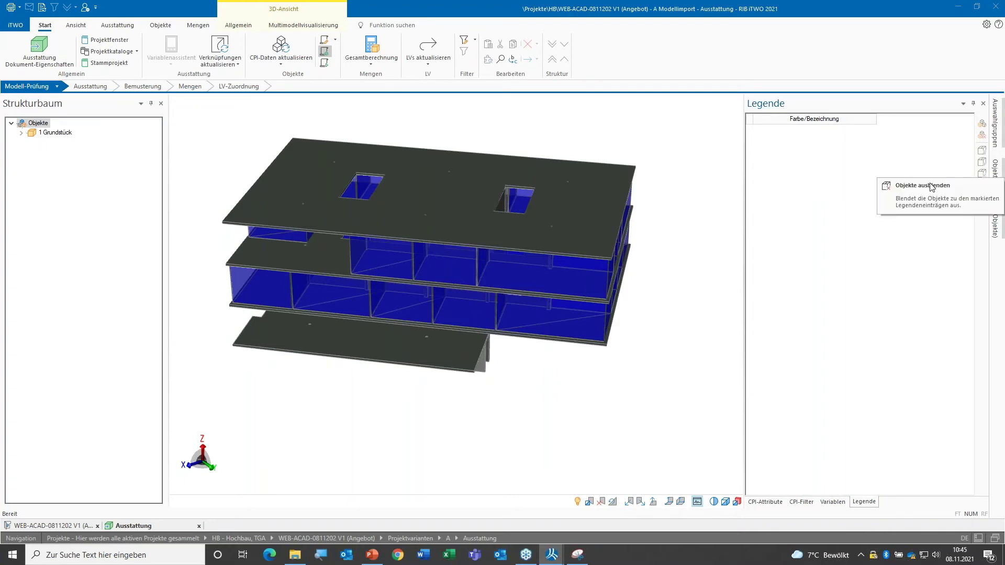
click(144, 88)
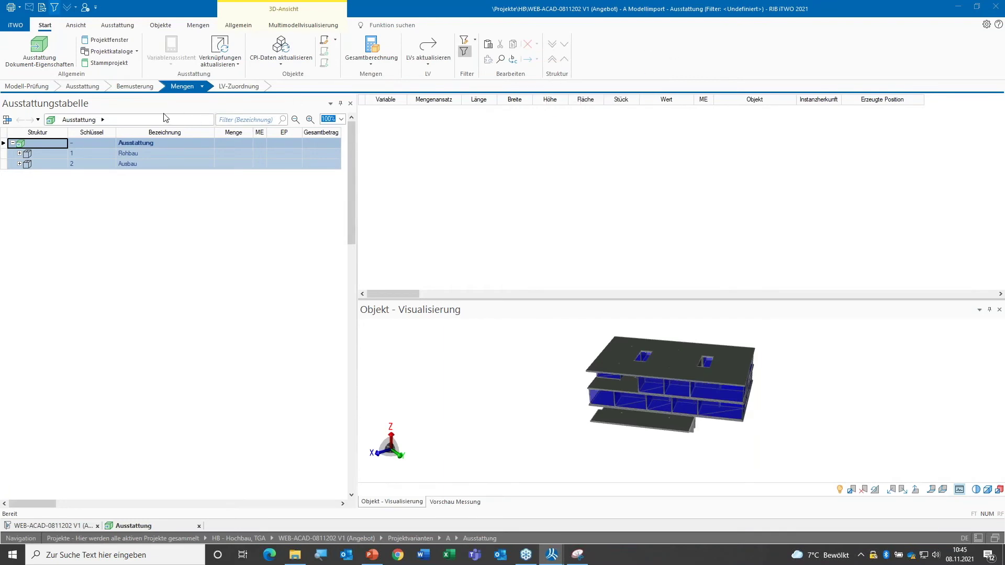
Expand the entire Ausstattung table and list the wall quantities of item 1.10.10.10
click(178, 143)
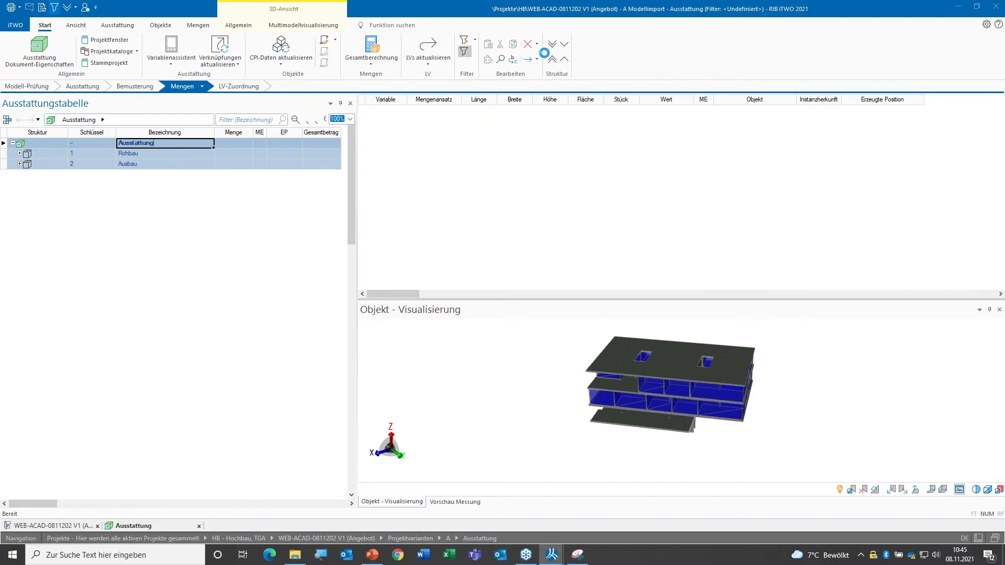
click(553, 45)
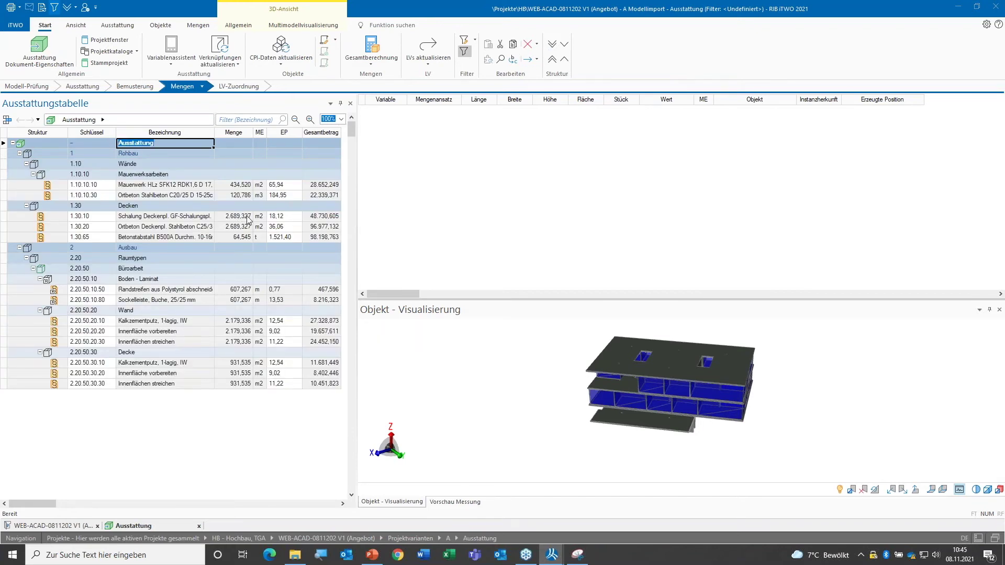
click(275, 186)
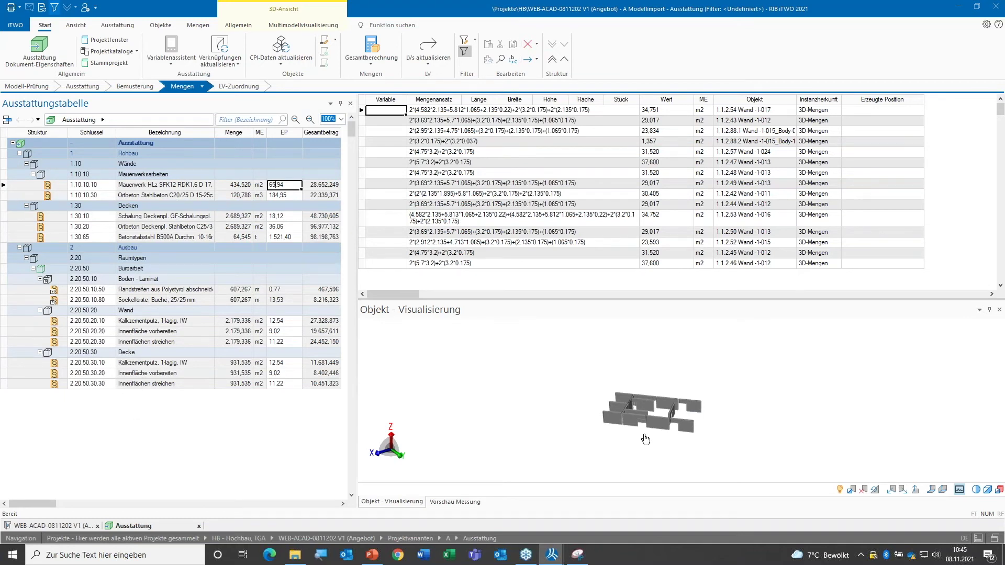
scroll(670, 425, up, 1)
scroll(671, 425, up, 2)
scroll(670, 425, up, 2)
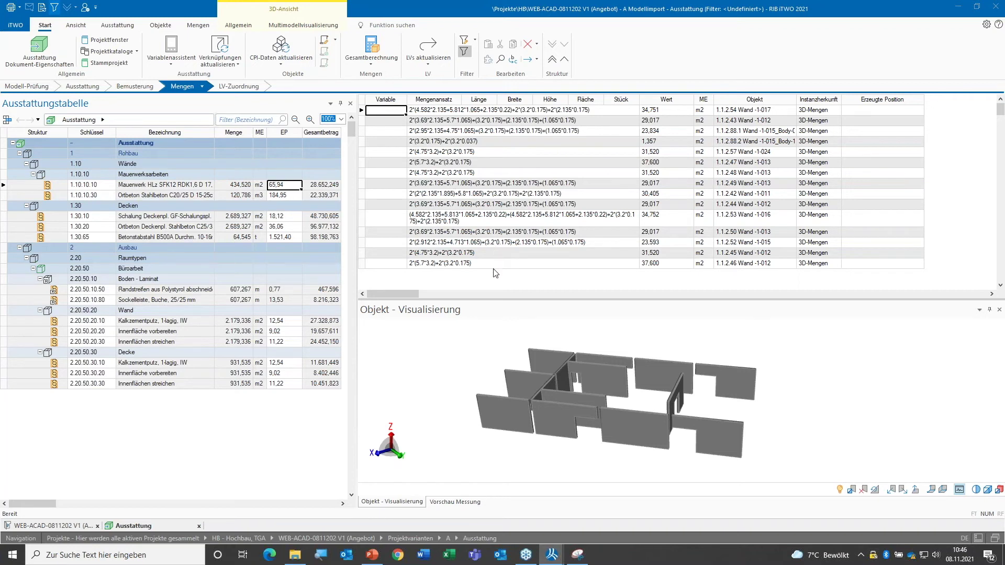
Cross-check quantity rows against their walls and inspect the 37,600 quantity formula
click(537, 132)
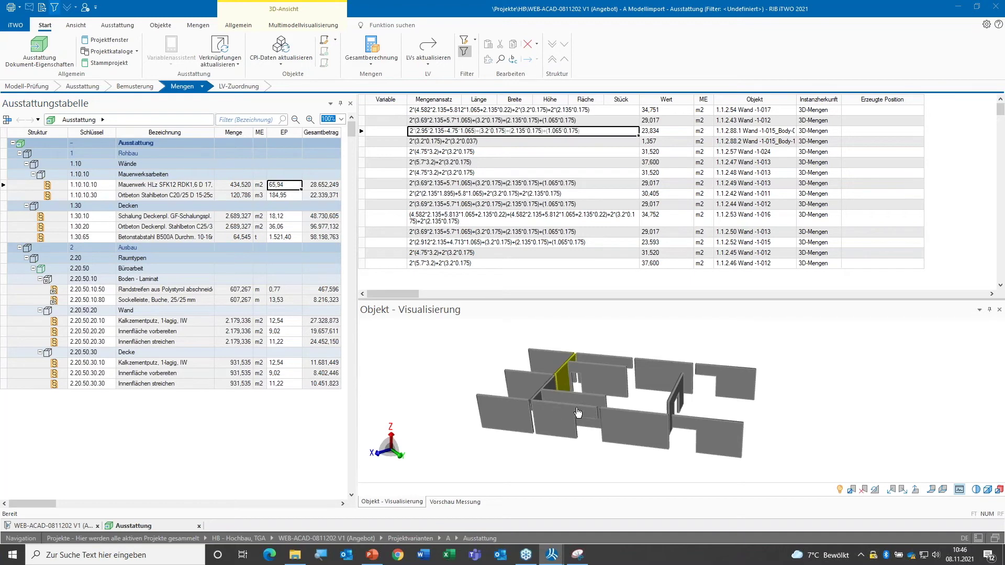
click(625, 428)
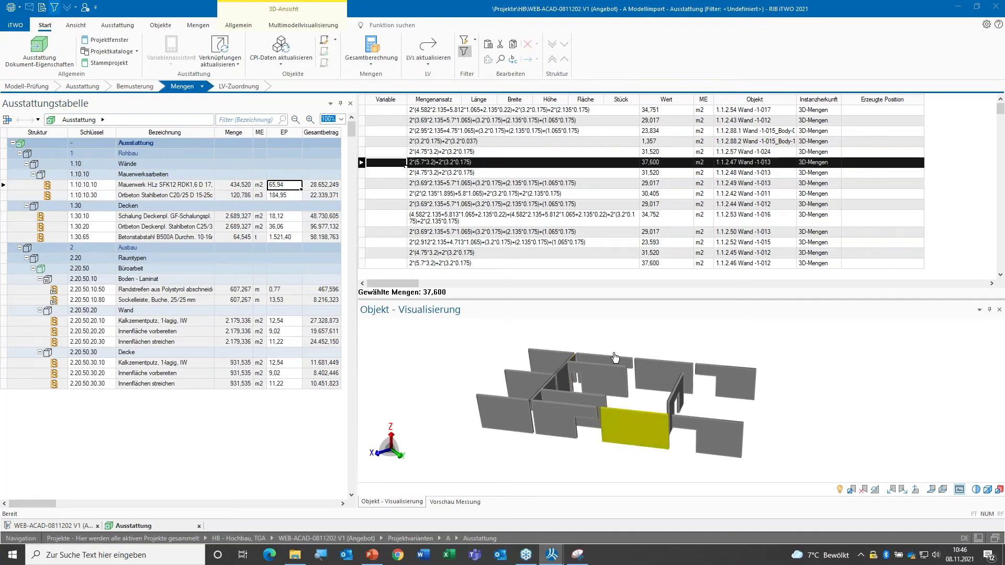
click(456, 166)
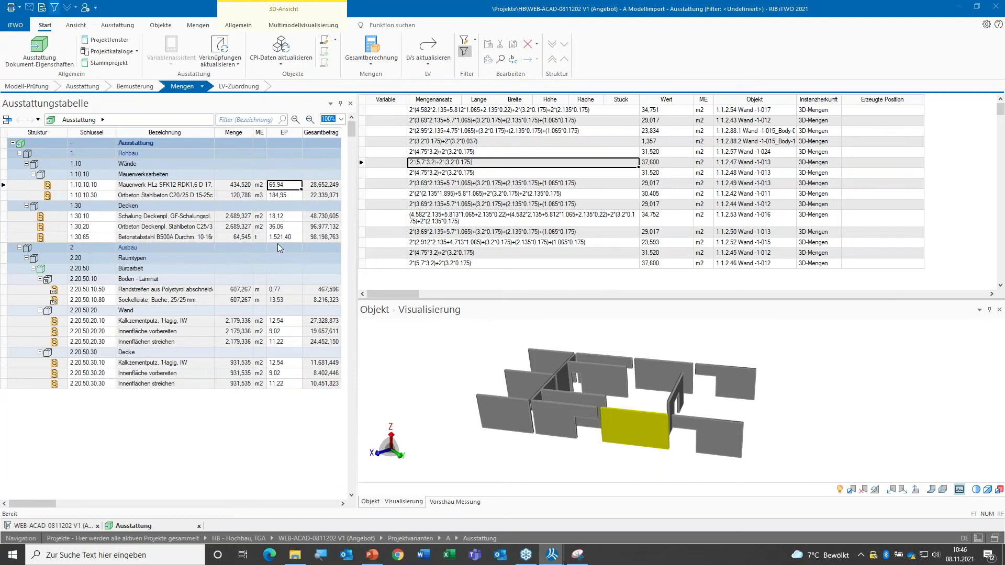
List the per-slab m2 quantities for concrete position 1.30.20
click(203, 228)
click(287, 228)
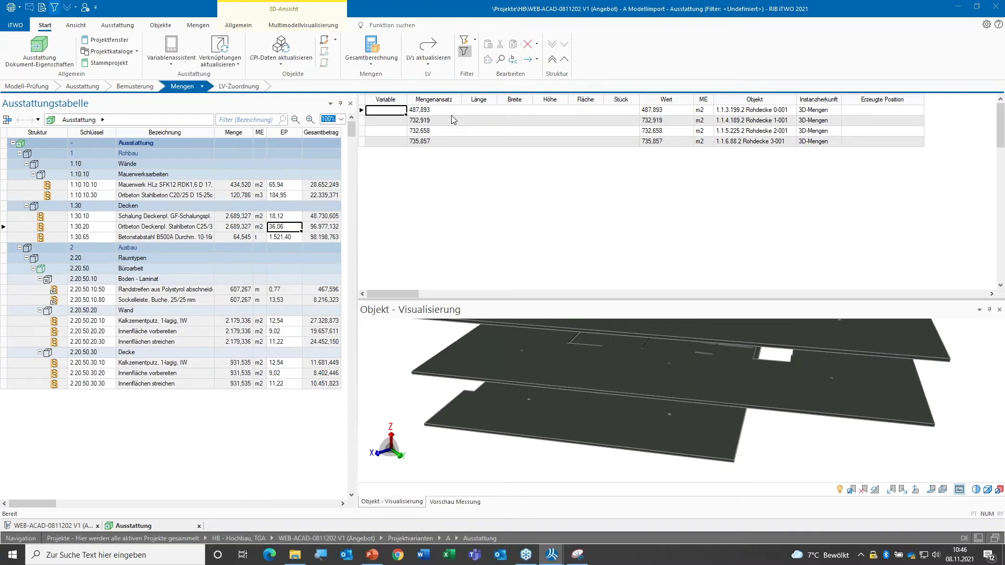
scroll(537, 379, down, 2)
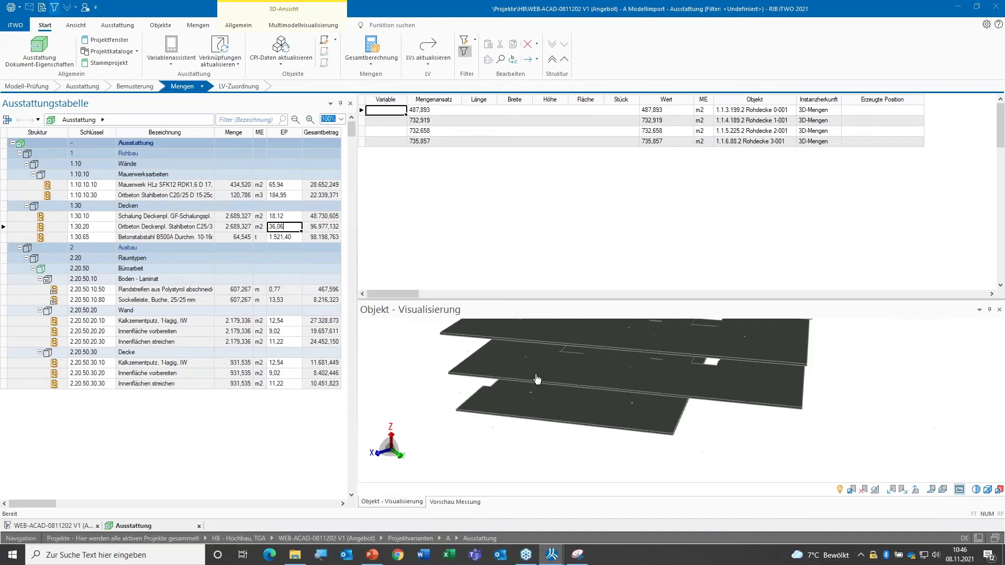
scroll(537, 379, down, 1)
scroll(597, 371, up, 1)
scroll(602, 393, up, 2)
scroll(602, 393, down, 1)
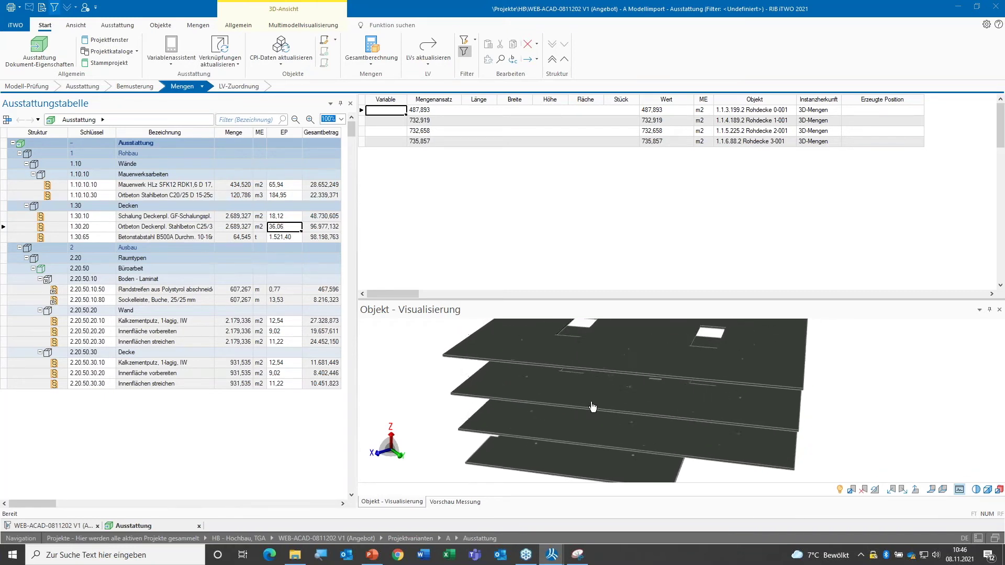
scroll(602, 391, down, 1)
scroll(594, 389, up, 1)
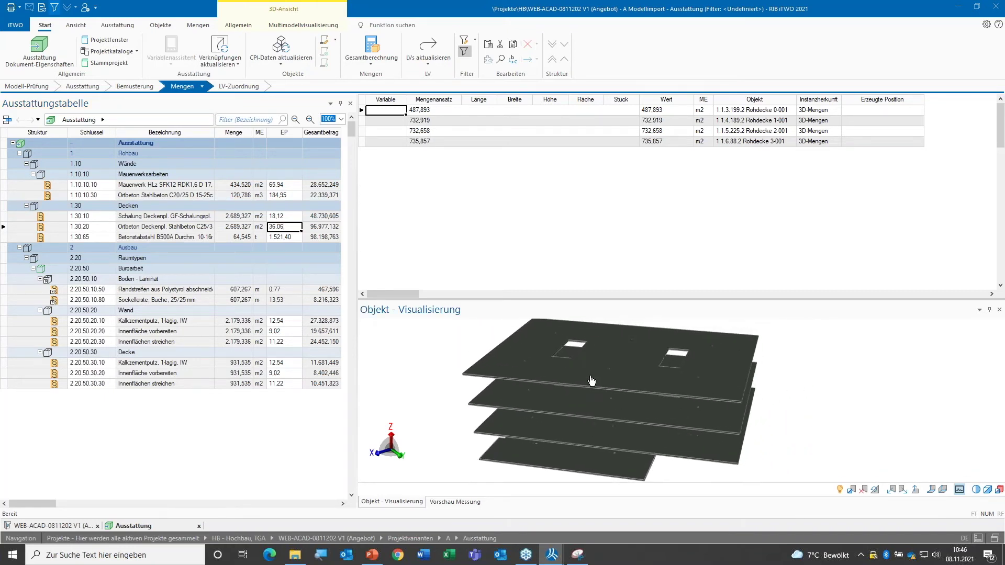
Highlight the 487,893 slab and top slab Rohdecke 3-001 in 3D, then close Ausstattung
click(434, 110)
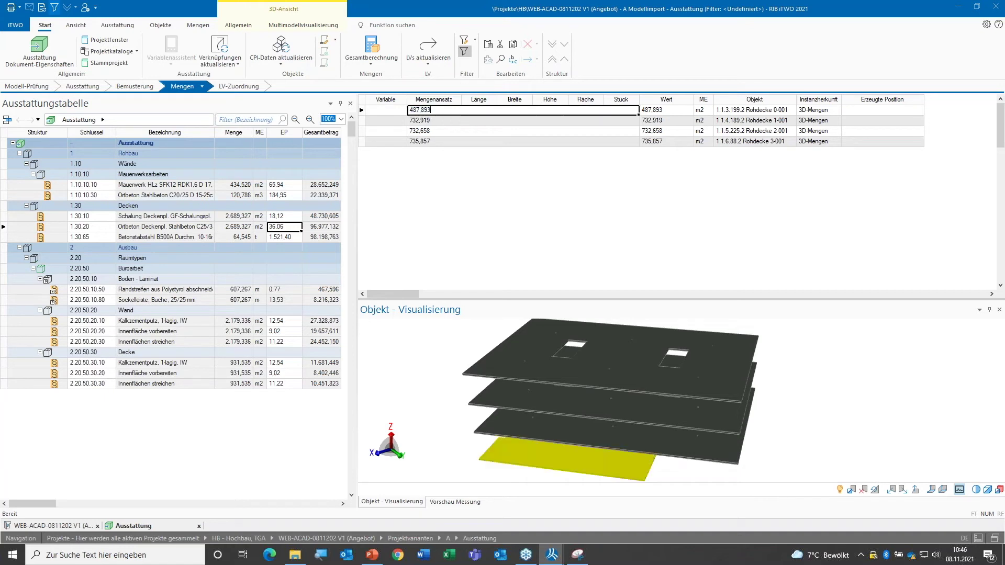
click(438, 121)
click(434, 141)
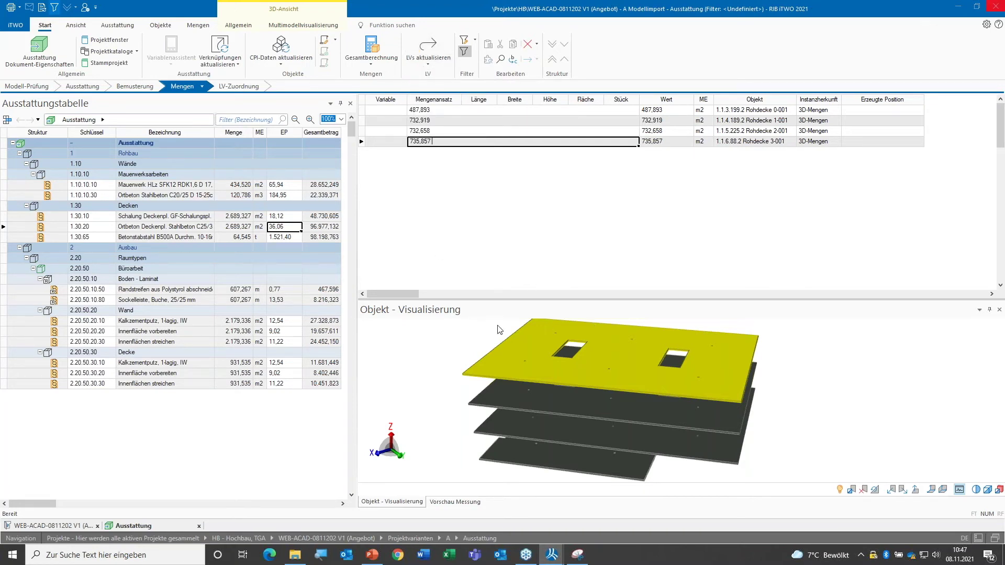
click(995, 6)
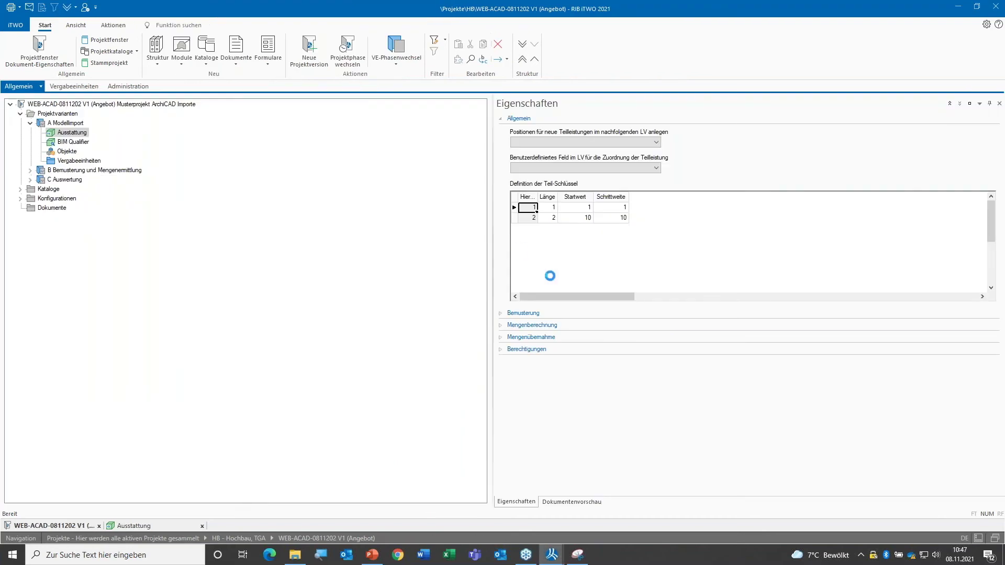
Expand variant C Auswertung and select LV: 1 - Gesamt-LV
click(30, 179)
click(77, 200)
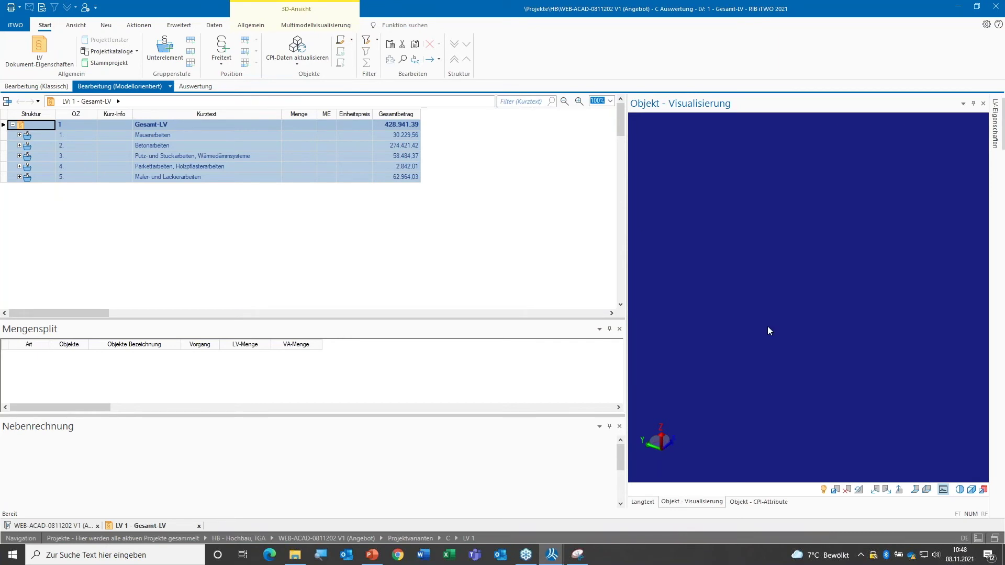
Reset and orbit the 3D view, then show the walls and quantity split for masonry position 1.10
click(312, 8)
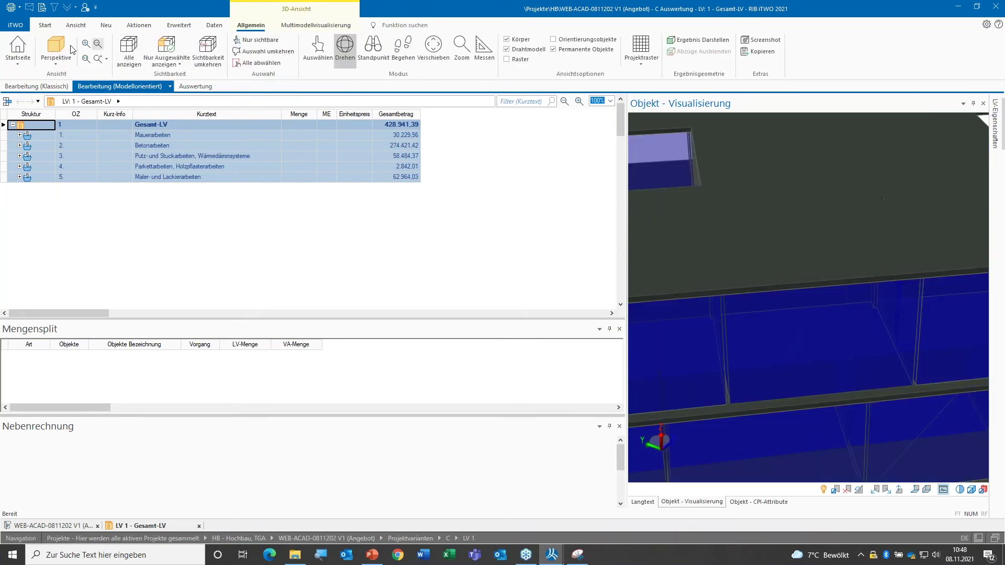
click(17, 48)
mouse_move(741, 422)
mouse_down()
mouse_move(770, 417)
mouse_move(765, 396)
mouse_up()
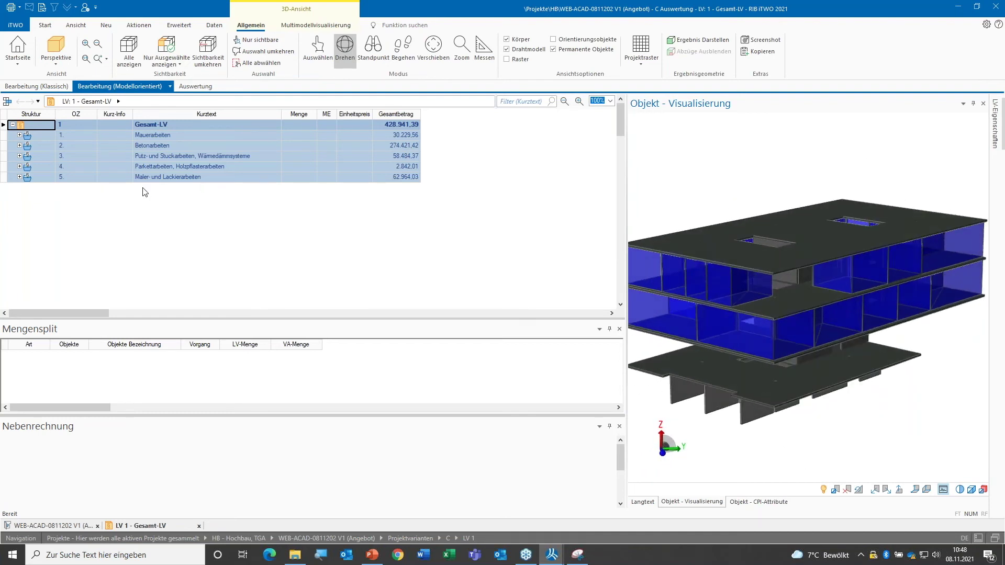
click(19, 135)
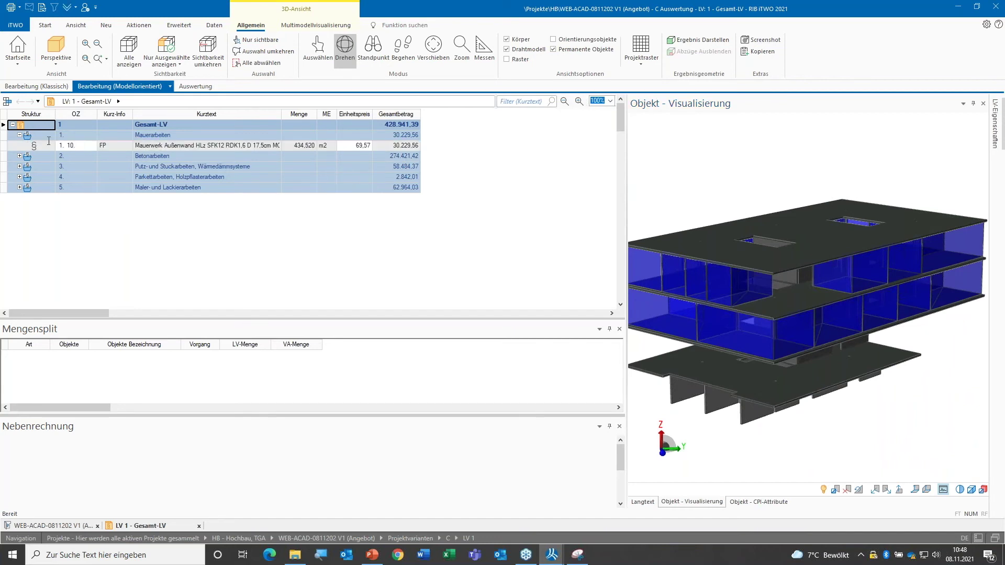
click(303, 147)
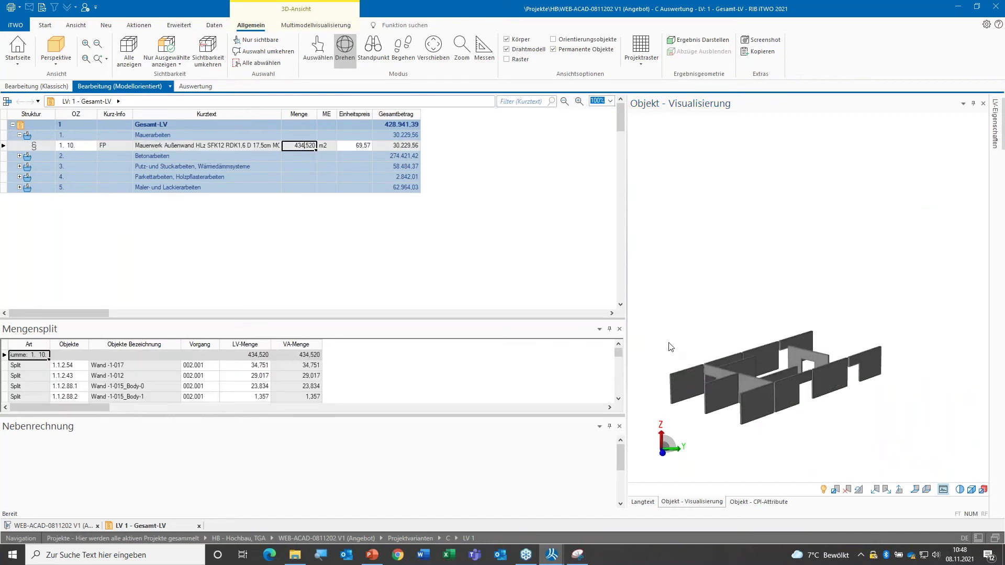
scroll(753, 391, up, 2)
scroll(760, 391, up, 2)
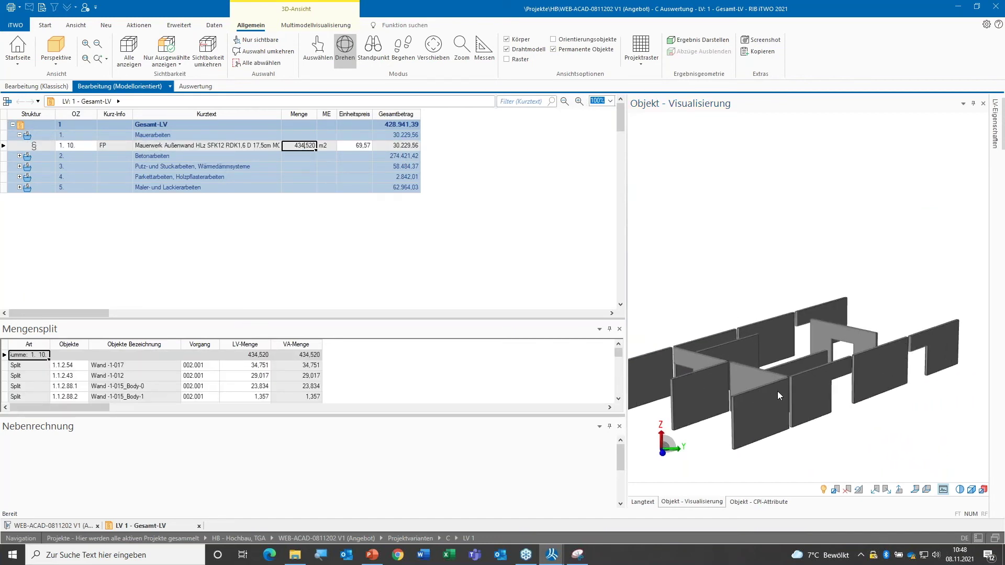
scroll(827, 398, up, 3)
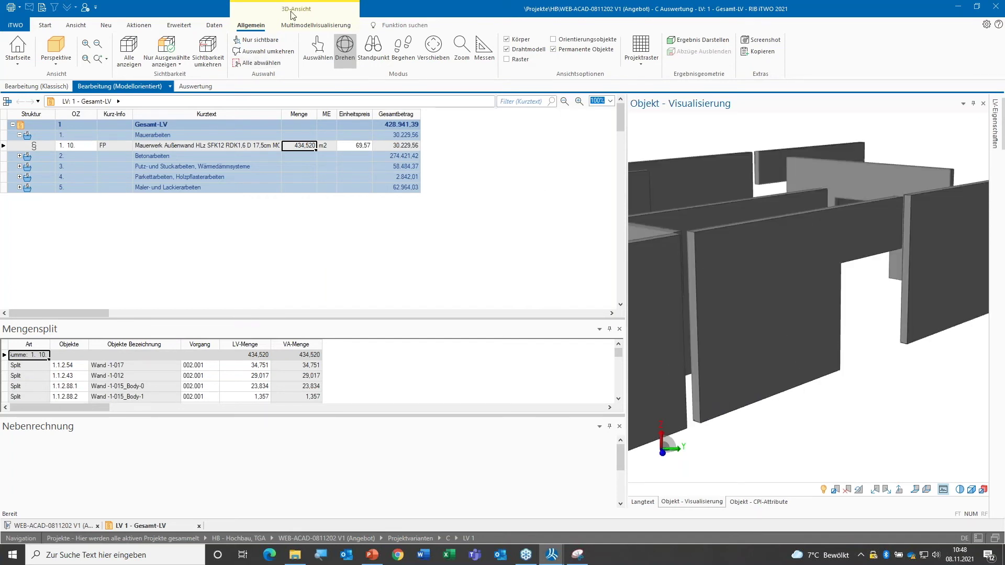
Pick wall Wand -1-013 in 3D and open its Nebenrechnung with an empty calculation row
click(318, 49)
click(799, 310)
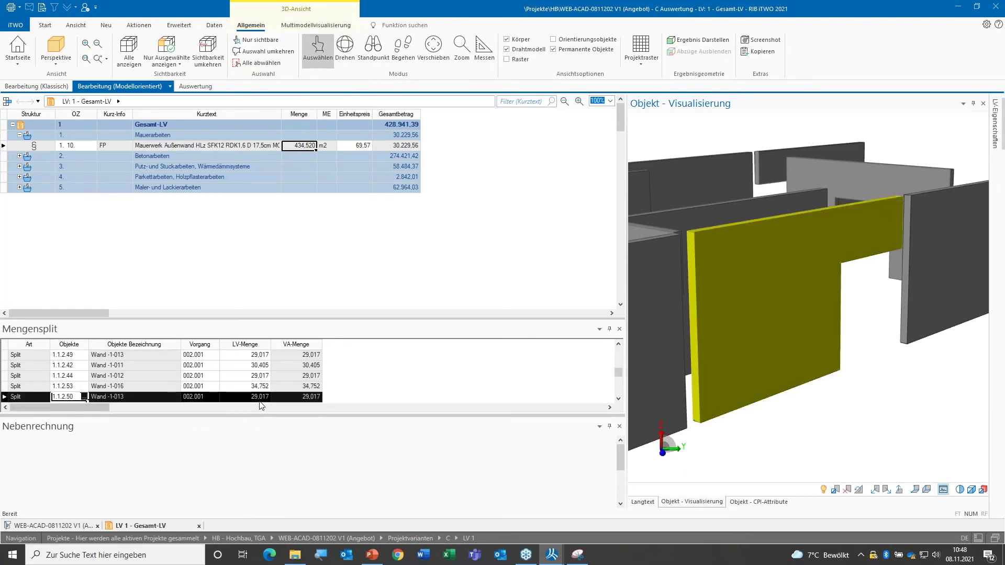
click(304, 398)
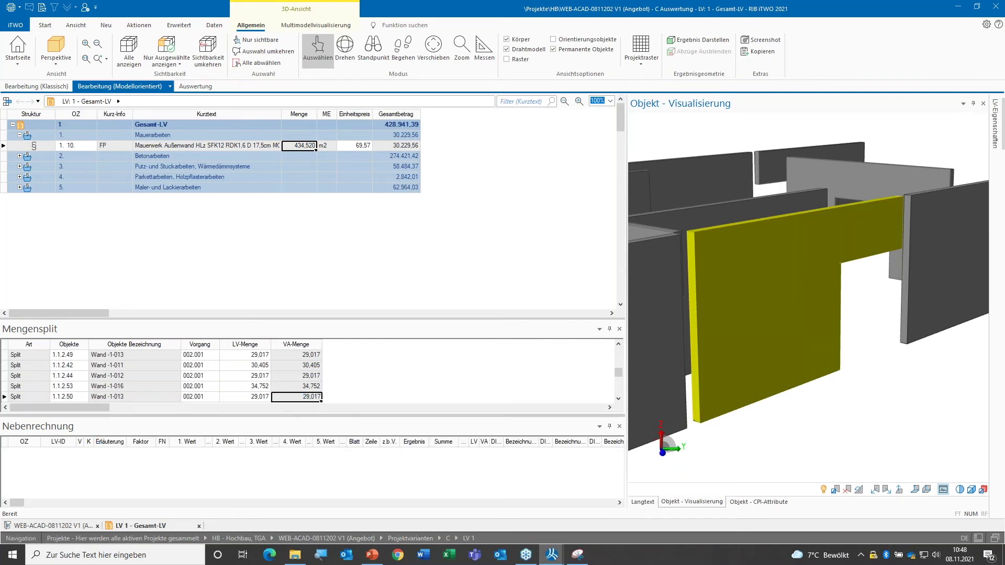
click(118, 459)
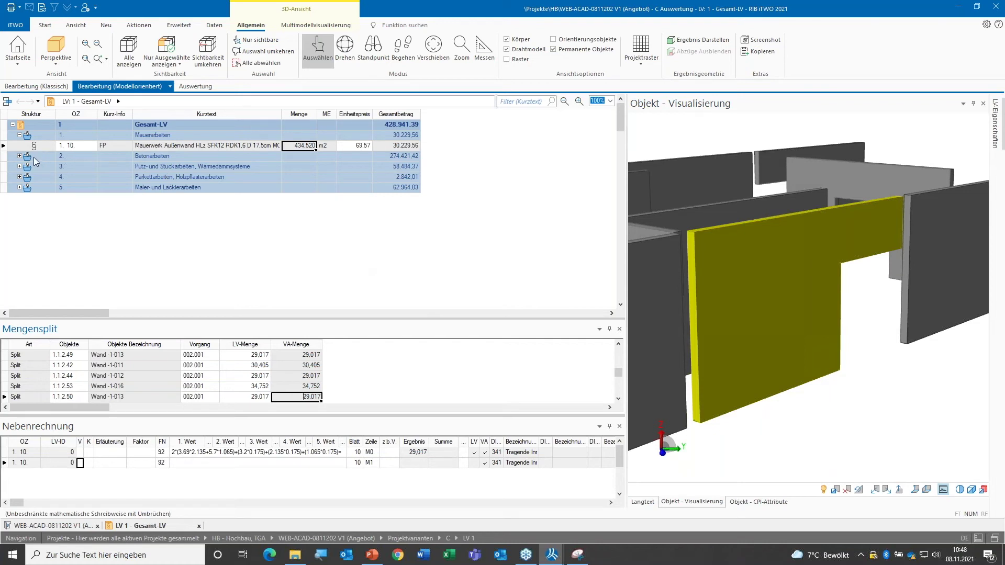
click(19, 156)
Trace position 2.10 to its slabs and show the 732,919 calculation for Rohdecke 1-001
click(183, 167)
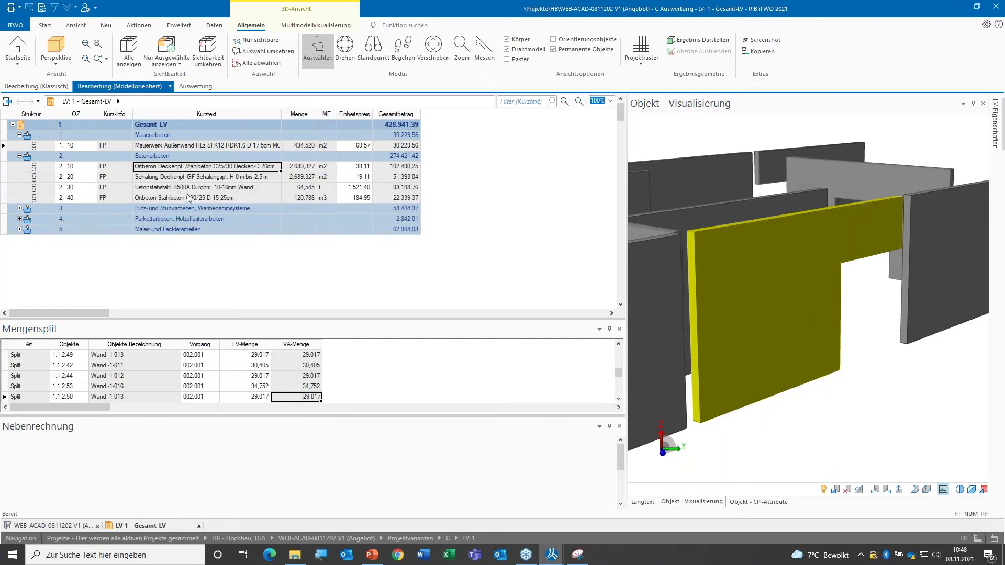
click(829, 314)
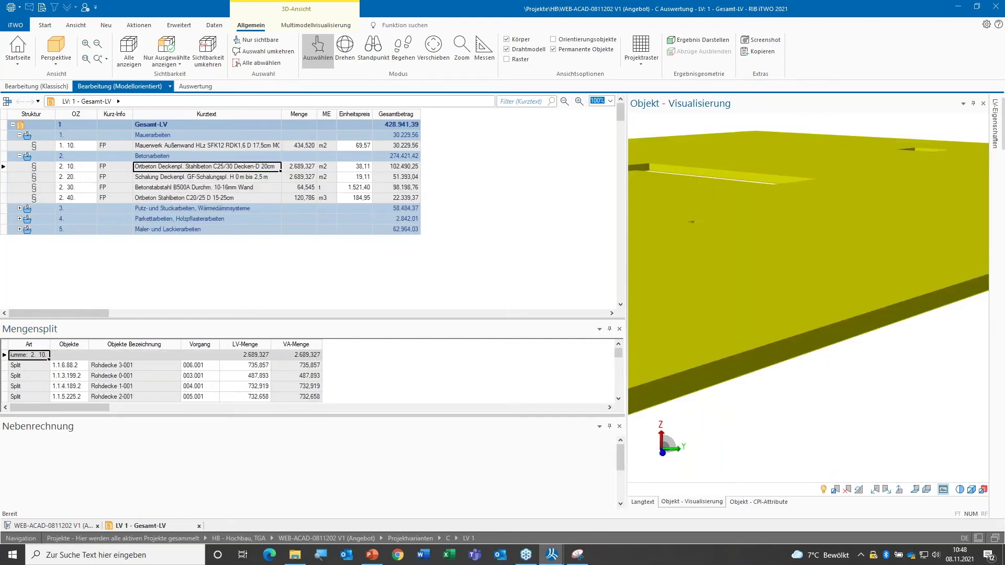
click(255, 389)
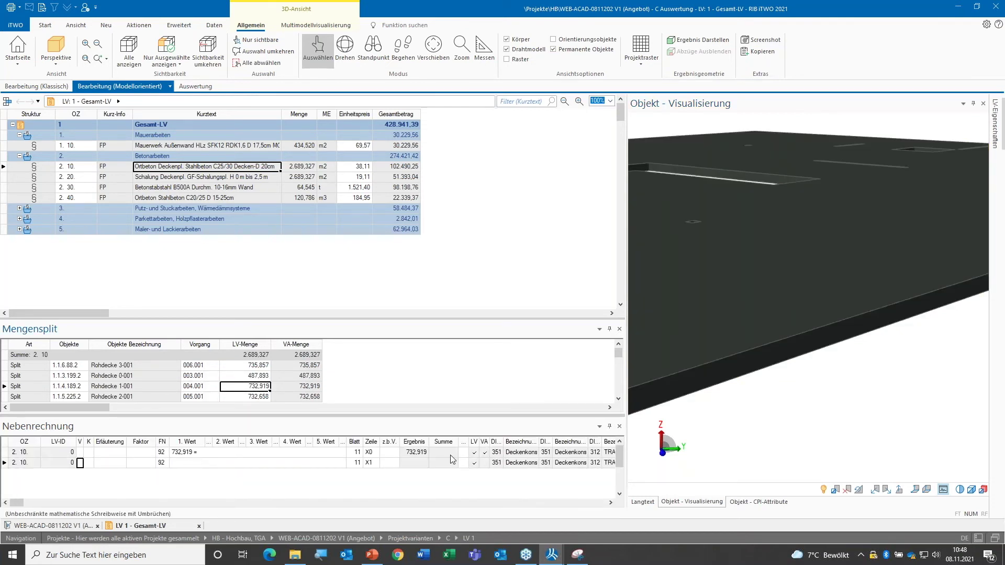
scroll(811, 280, down, 1)
scroll(811, 280, down, 2)
scroll(810, 280, down, 1)
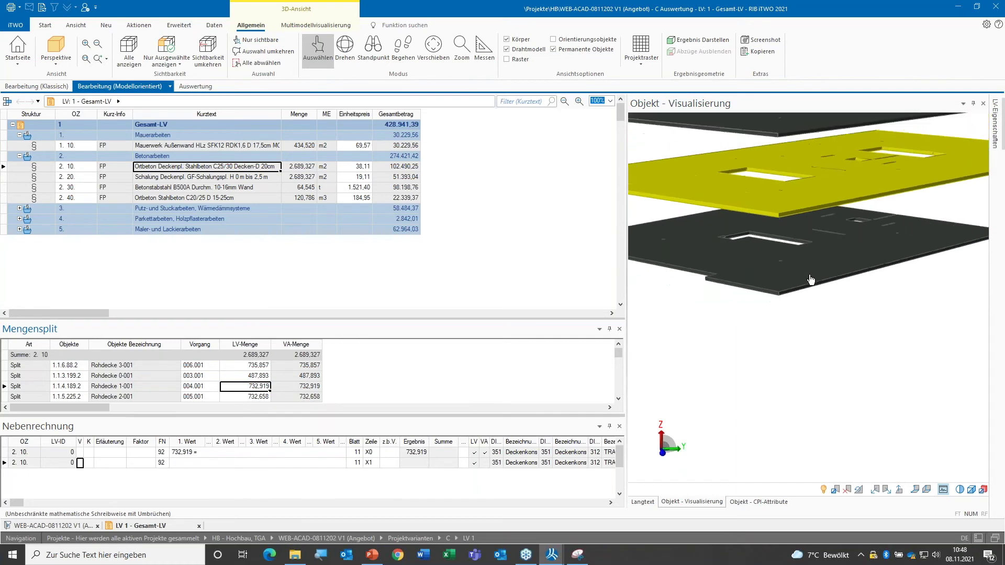
scroll(810, 280, down, 1)
scroll(811, 280, down, 1)
Pan the slab stack lower in the view and select the whole Gesamt-LV
middle_drag(854, 316, 853, 335)
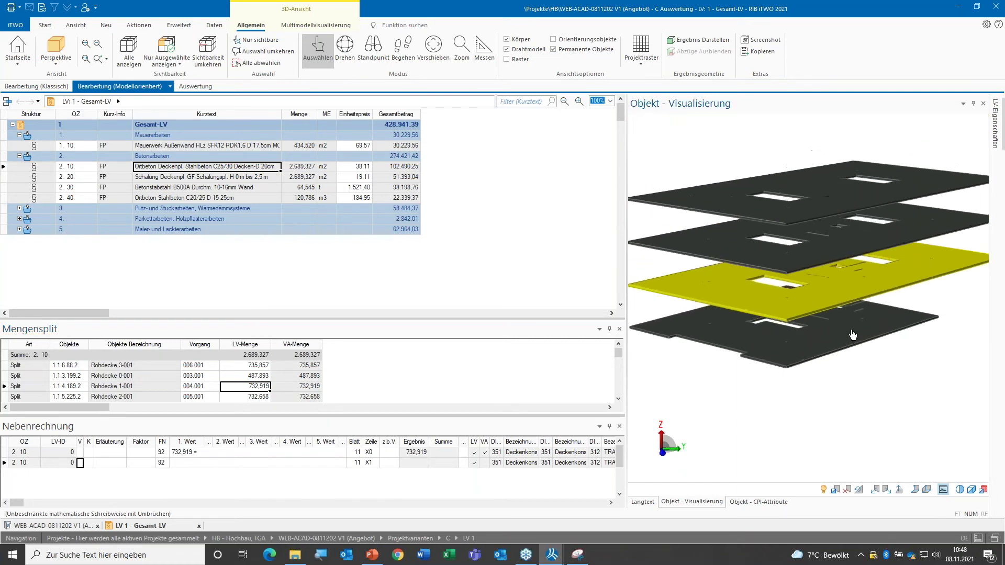
scroll(853, 335, up, 1)
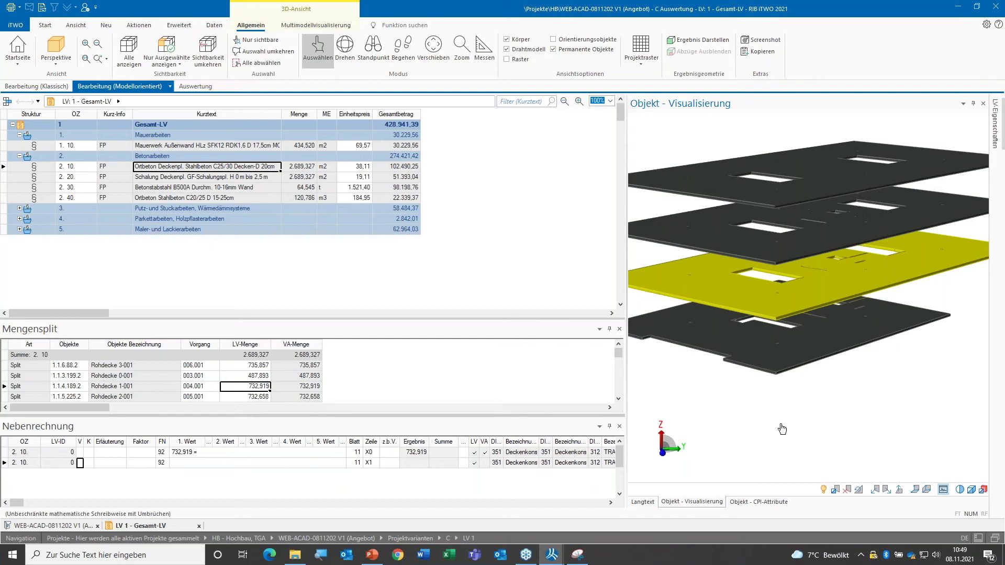
click(224, 126)
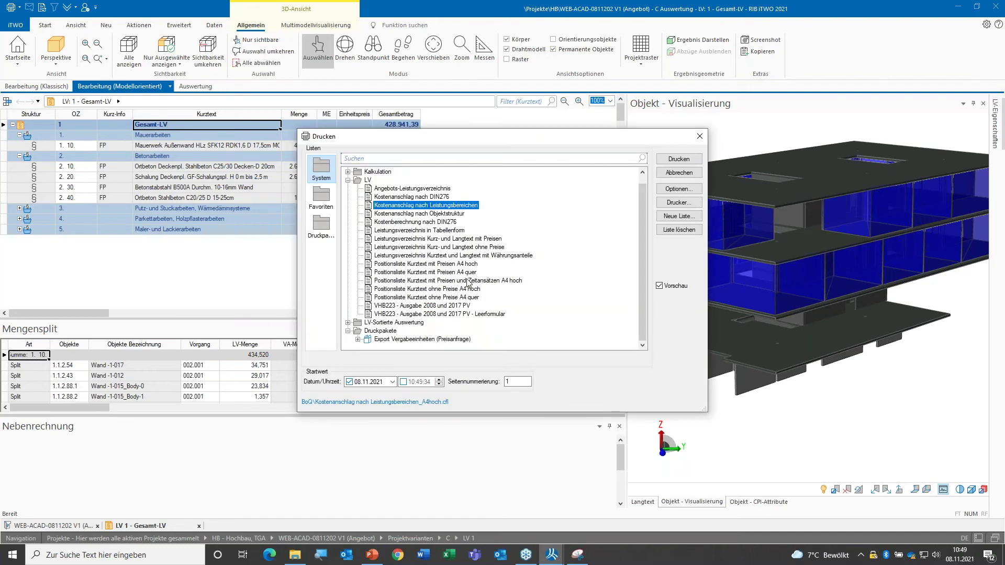
Print the Gesamt-LV using the Kostenberechnung nach DIN276 report layout
click(444, 214)
click(448, 224)
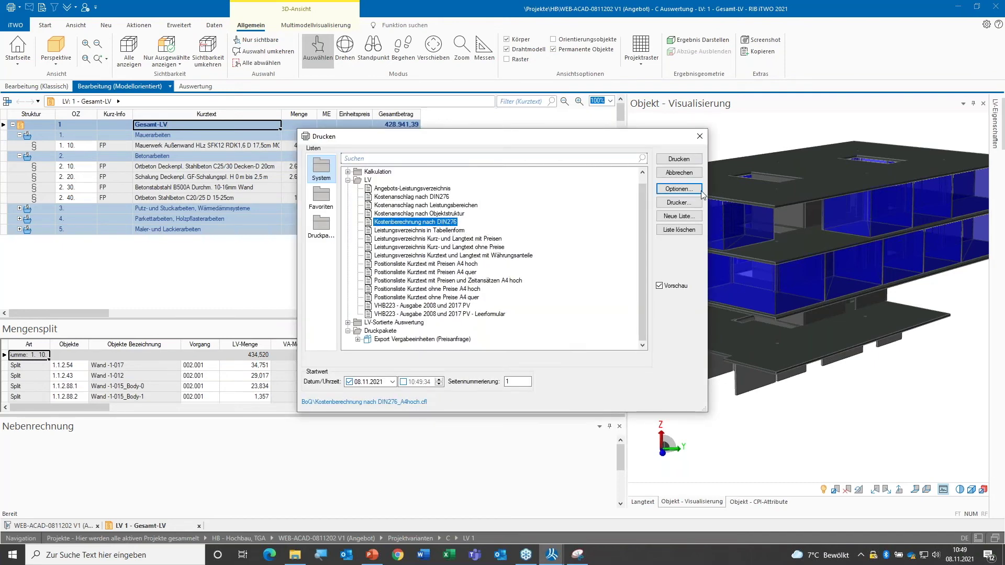
click(680, 159)
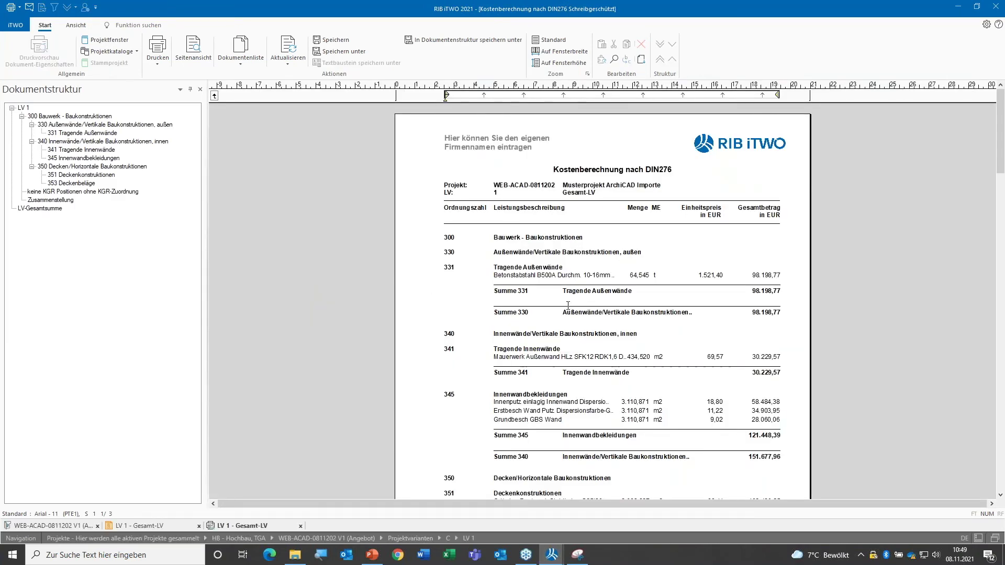
Scroll the DIN 276 preview to the 428.941,42 EUR KGR summary, then close it without printing
ctrl+scroll(568, 306, up, 1)
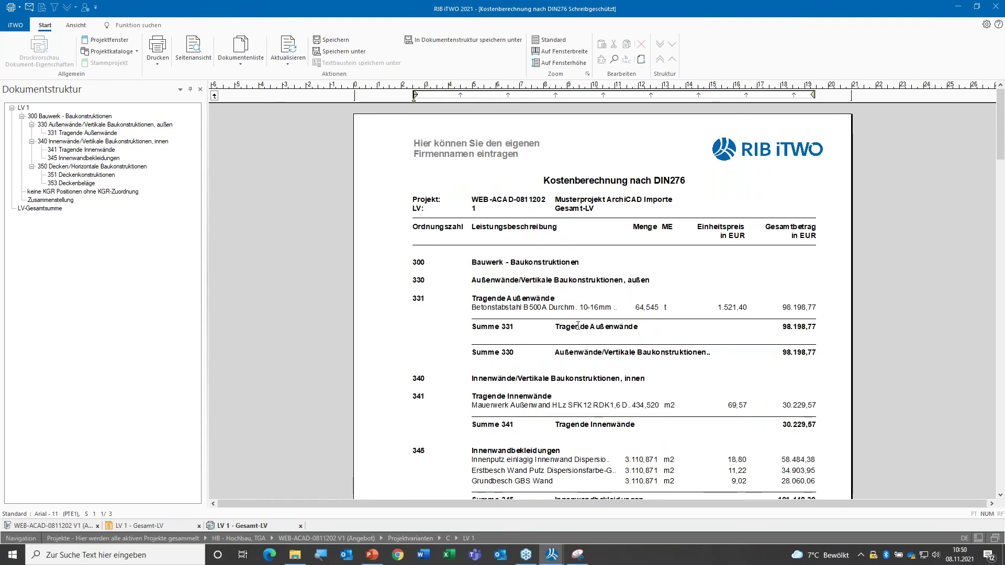
ctrl+scroll(578, 325, up, 1)
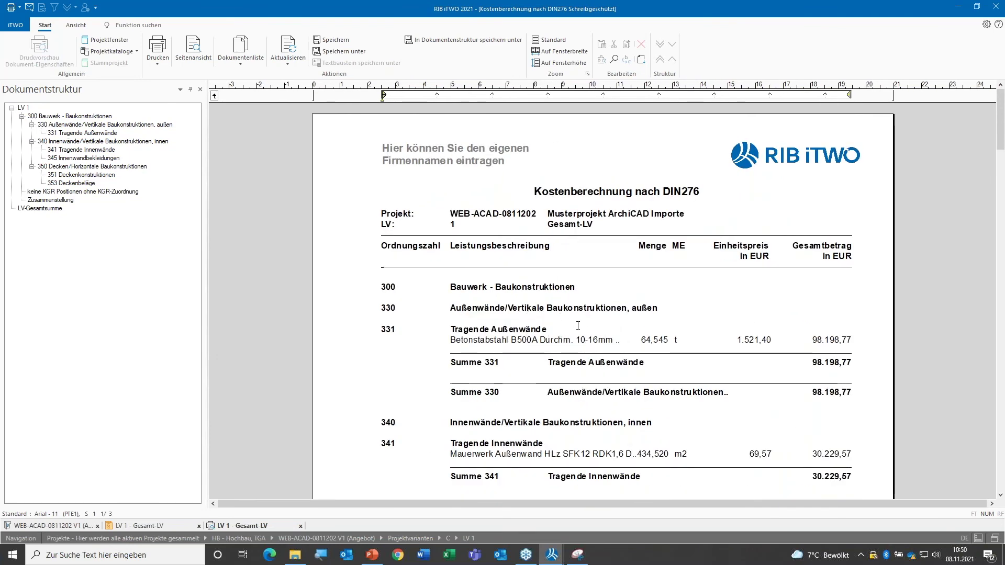
scroll(578, 325, down, 5)
scroll(578, 325, down, 2)
scroll(578, 326, down, 5)
scroll(577, 326, down, 6)
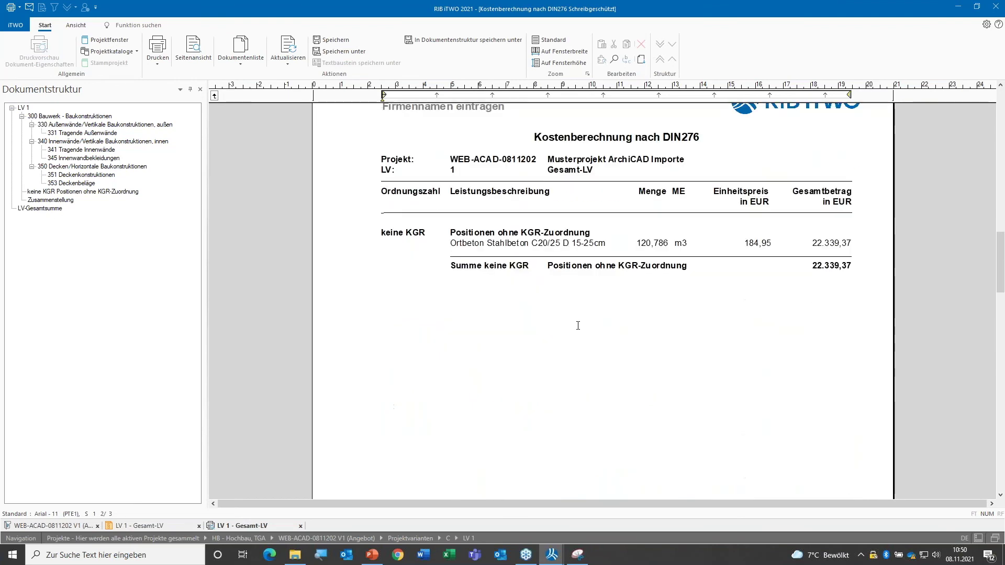
scroll(578, 325, down, 3)
scroll(578, 326, down, 5)
scroll(578, 325, down, 5)
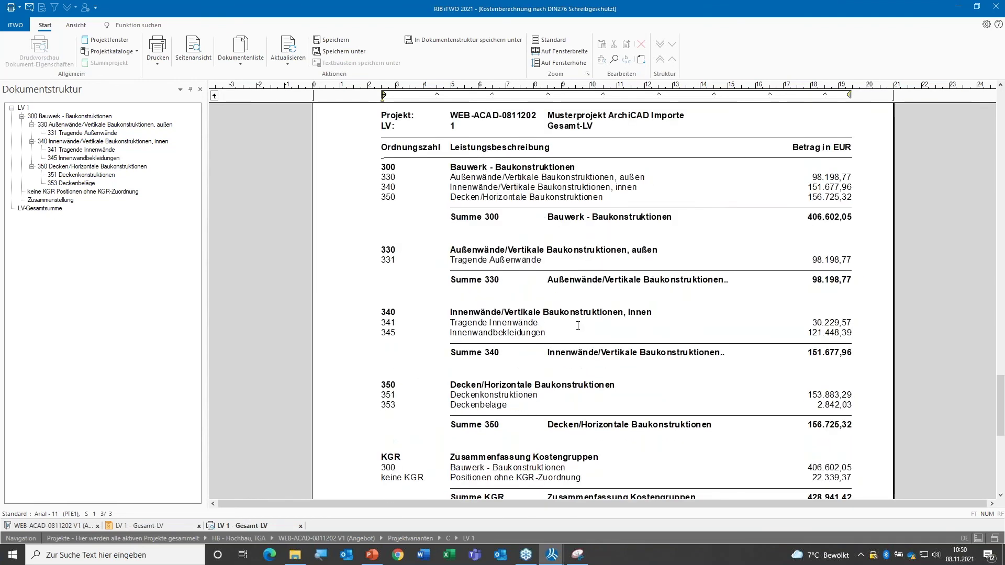
scroll(578, 325, down, 2)
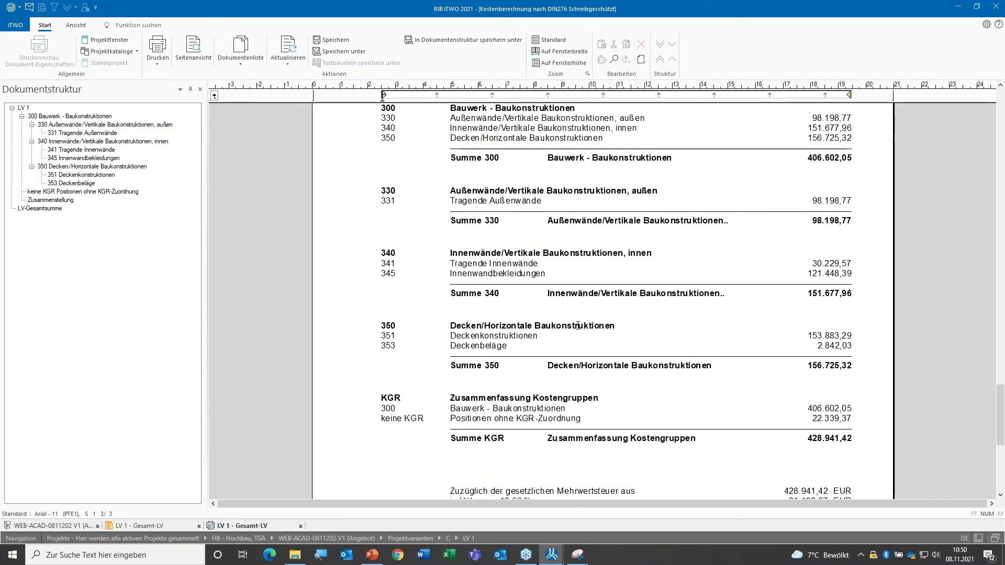
click(997, 14)
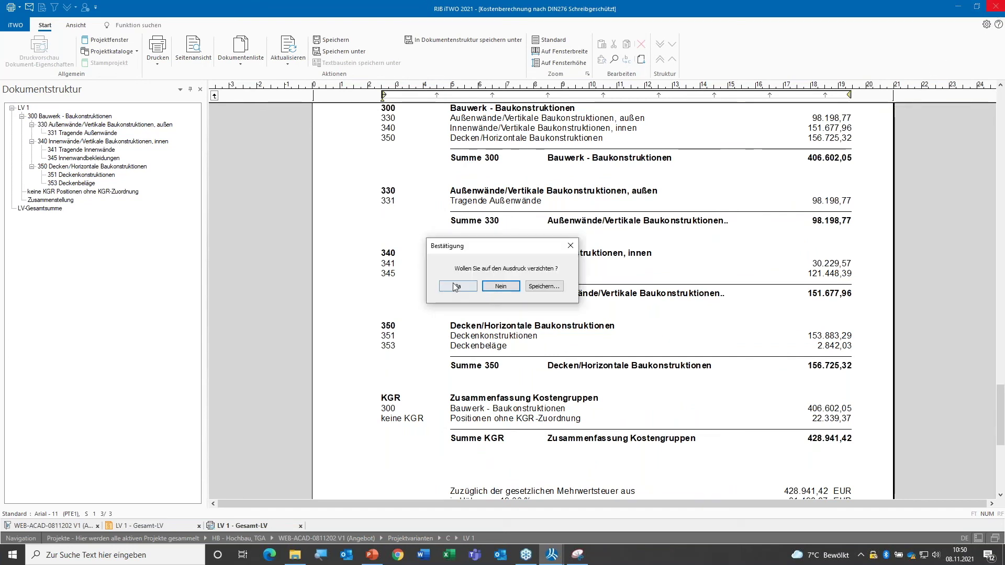
click(454, 287)
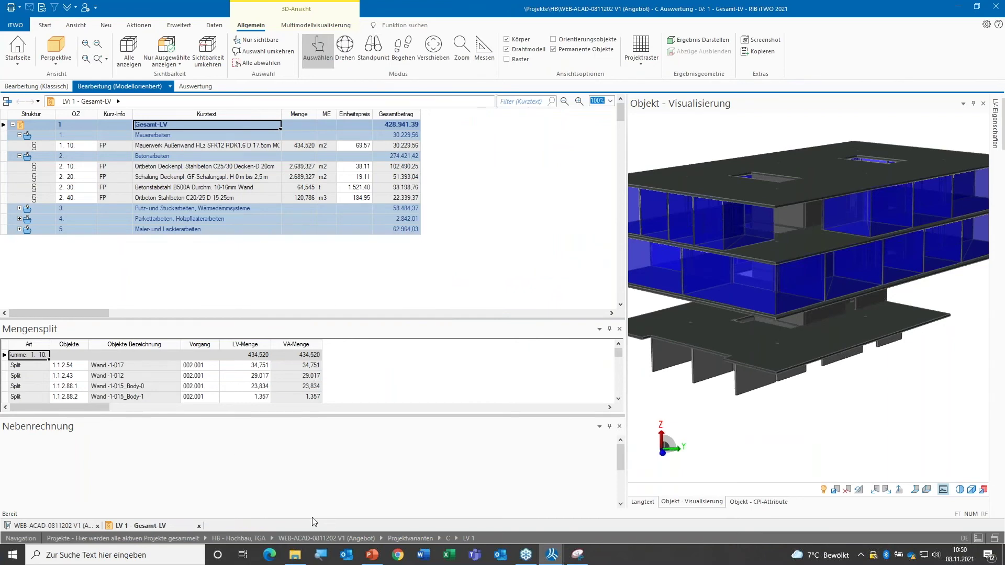
Print the Vergleich Kostenermittlungen ACAD cost comparison report for the whole project
click(67, 528)
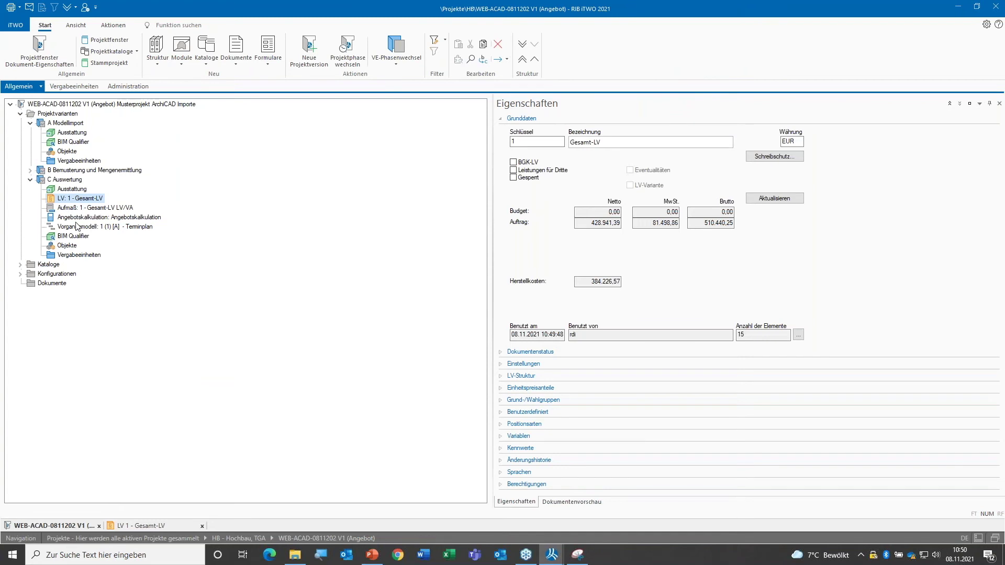
click(108, 106)
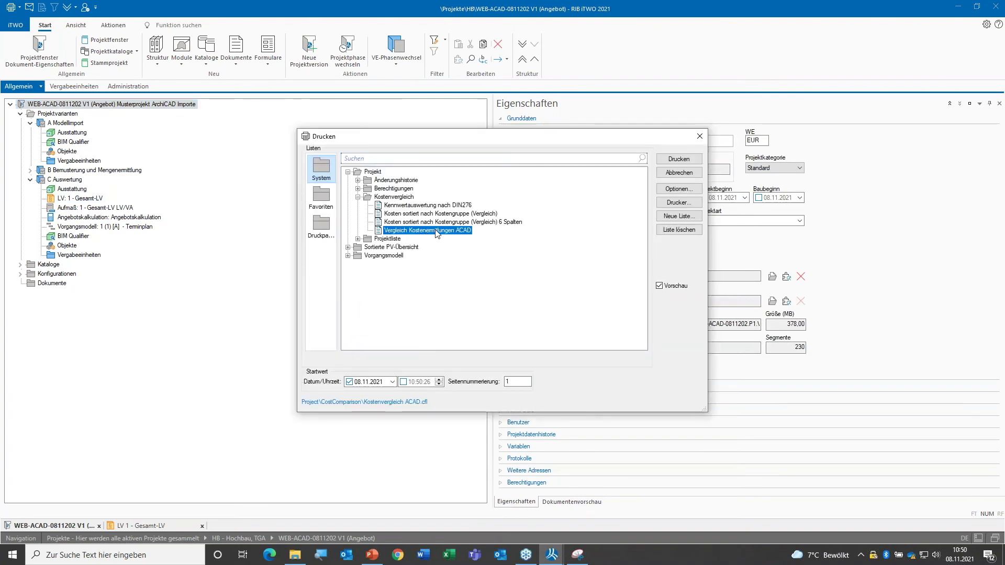
click(679, 159)
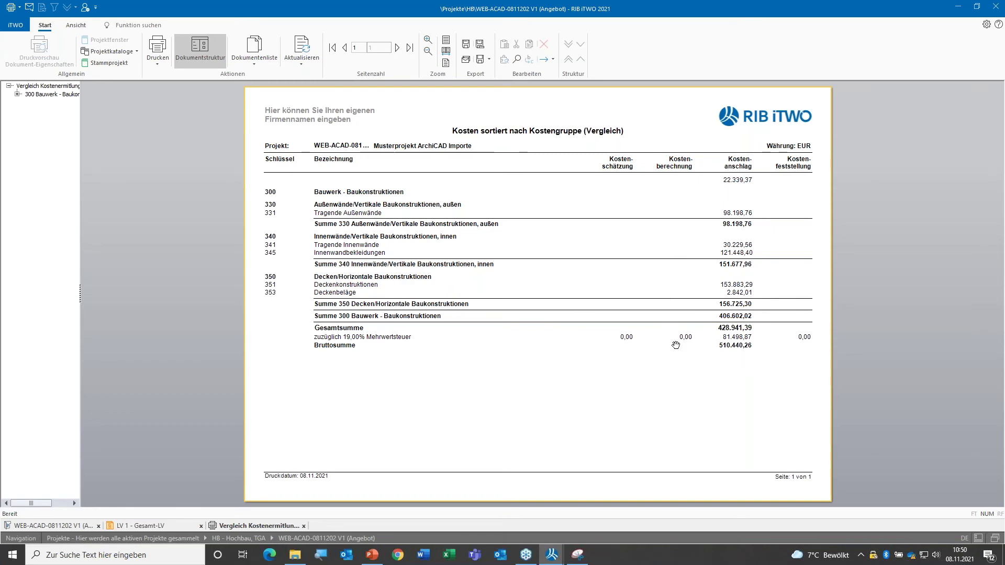
Scroll through the cost-group comparison preview and close it
ctrl+scroll(496, 382, up, 2)
ctrl+scroll(503, 385, down, 2)
click(996, 7)
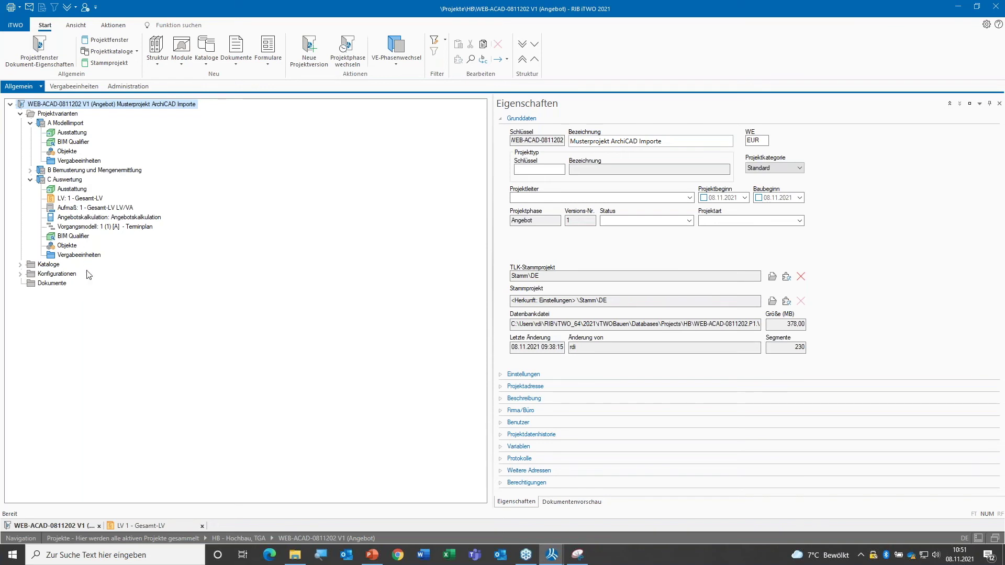
Collapse variant C, expand B Bemusterung und Mengenermittlung and open its Objektbuch
click(31, 179)
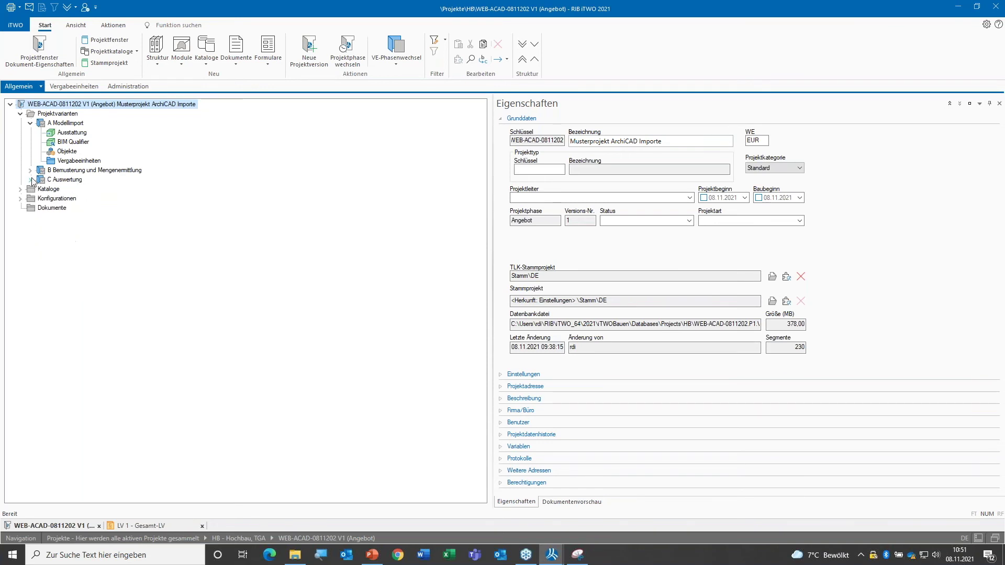
click(29, 170)
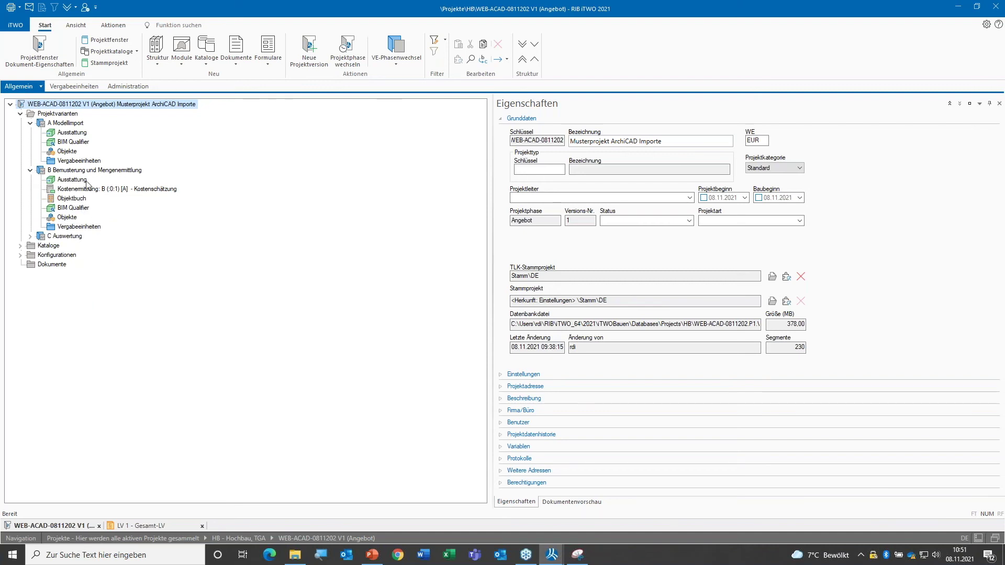
click(78, 200)
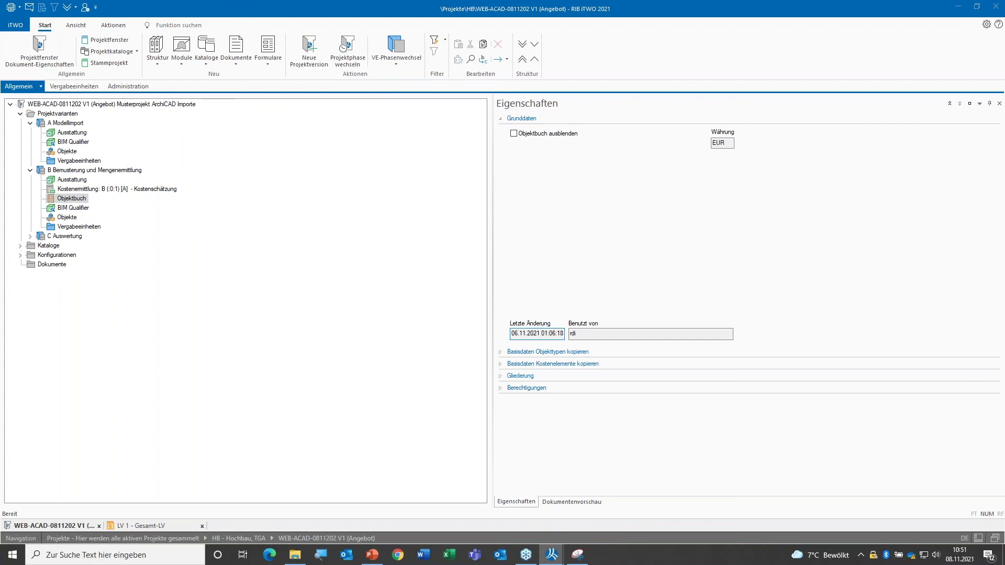
key(Return)
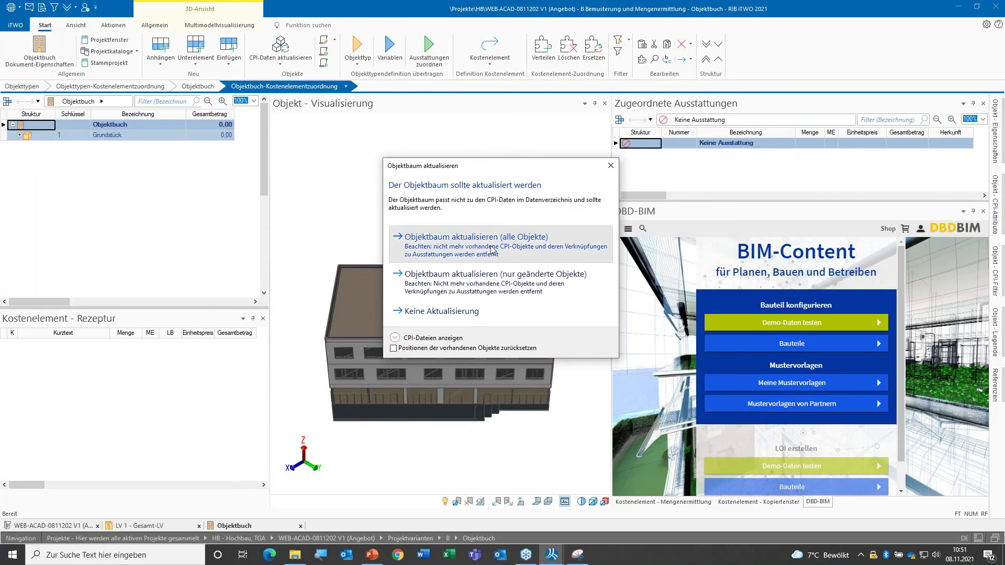
Update the object tree with all objects, then move down to the Grundstück row
click(487, 253)
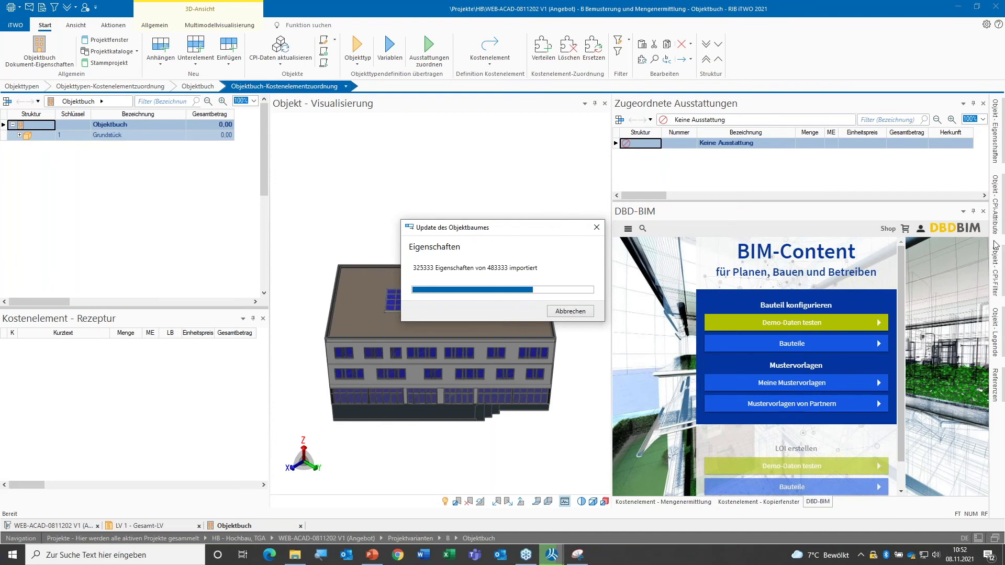
click(485, 321)
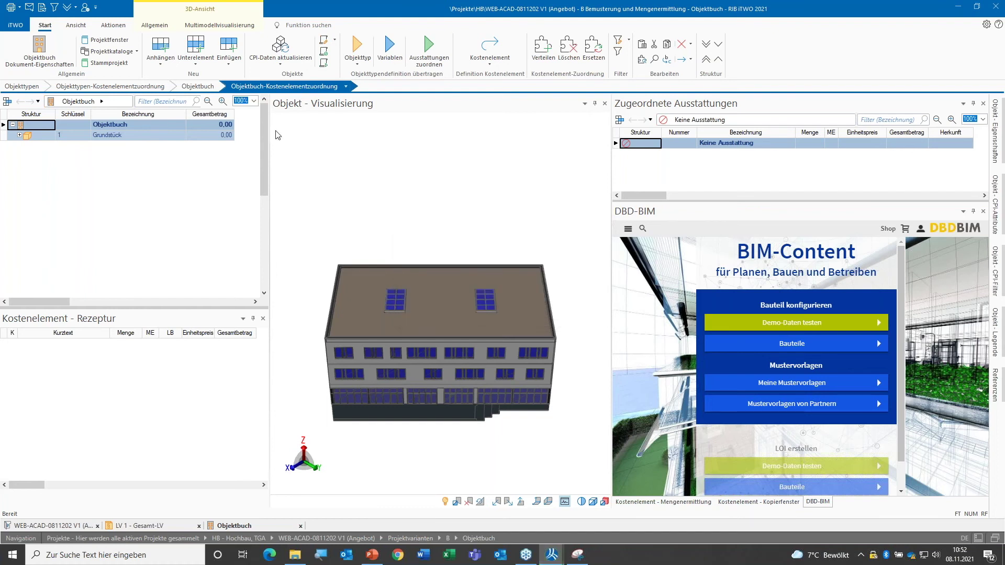
key(Down)
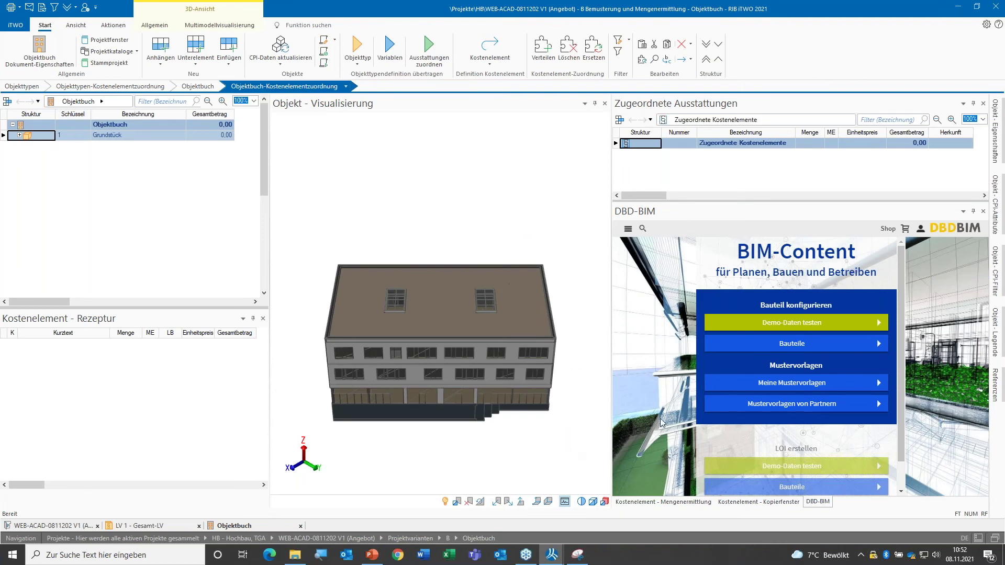
Add a CPI filter Bauteiltyp = Slab so only the four floor slabs show
click(999, 276)
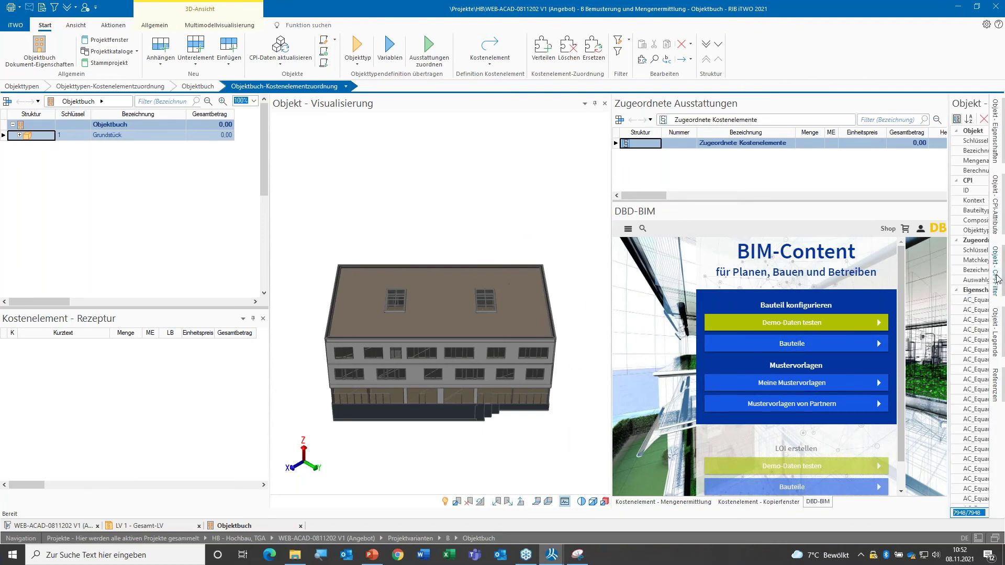
click(799, 212)
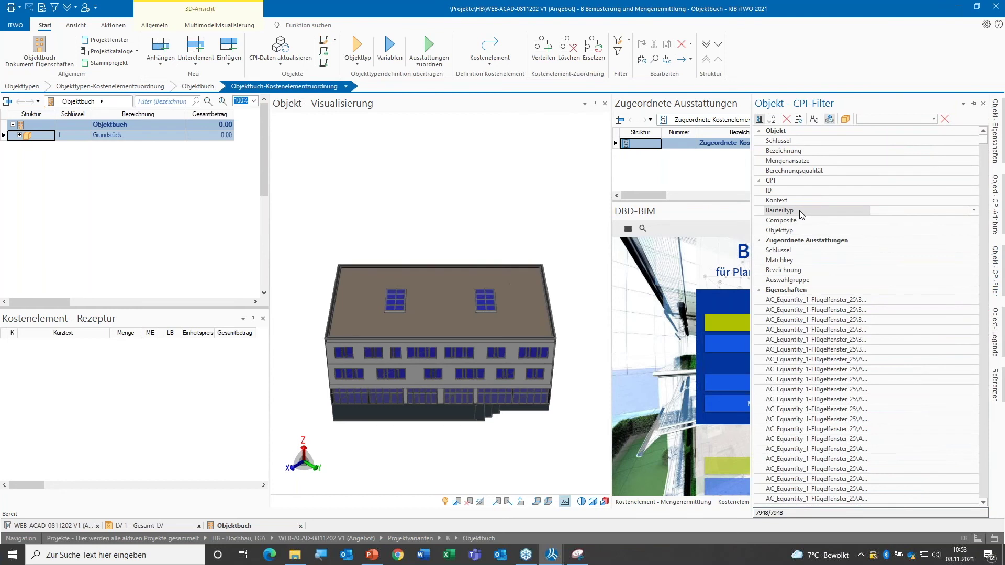
click(973, 211)
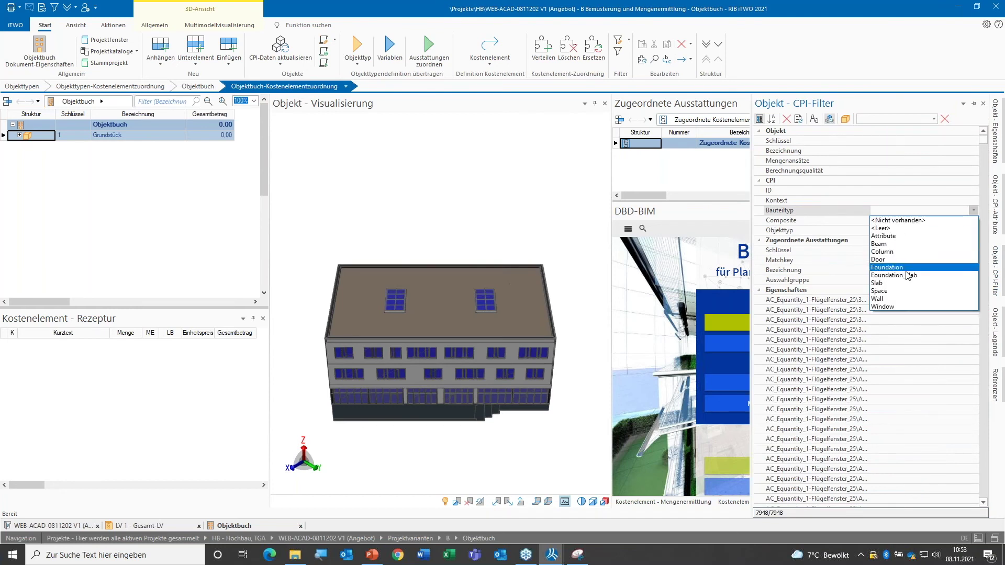
click(882, 289)
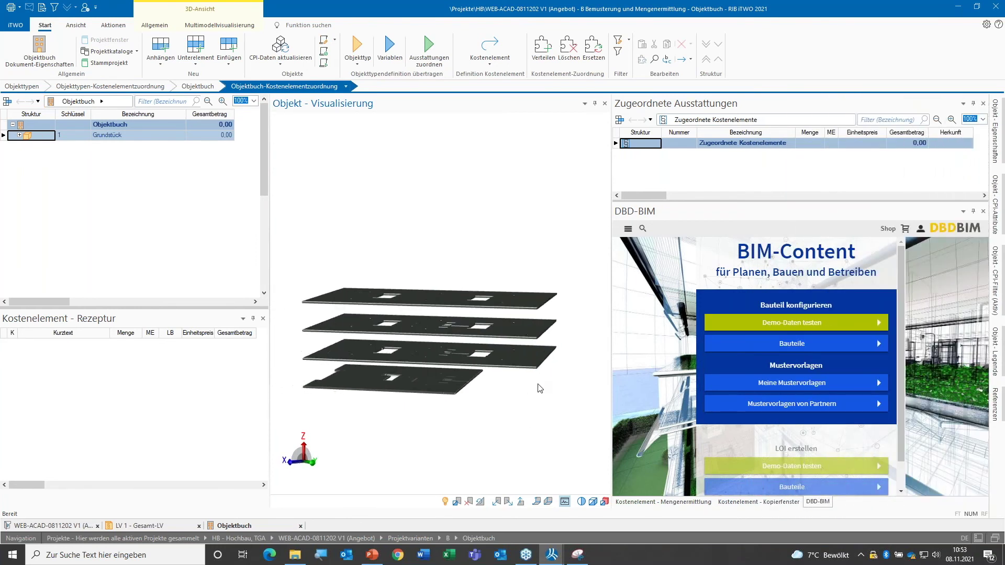
click(993, 218)
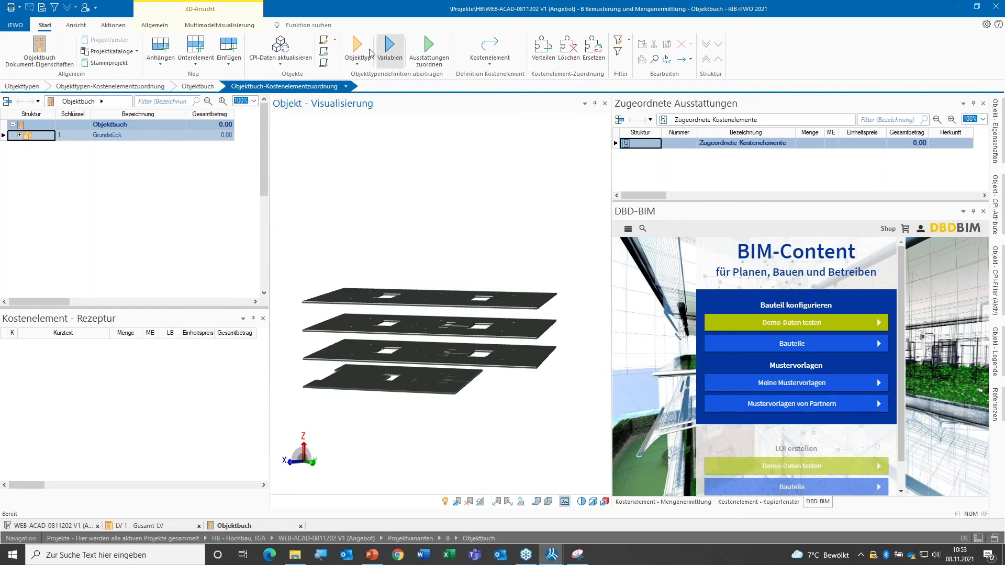
Select the top slab and browse DBD-BIM to Konstruktive Bauteile > Decken / Böden > Deckenkonstruktionen
click(233, 13)
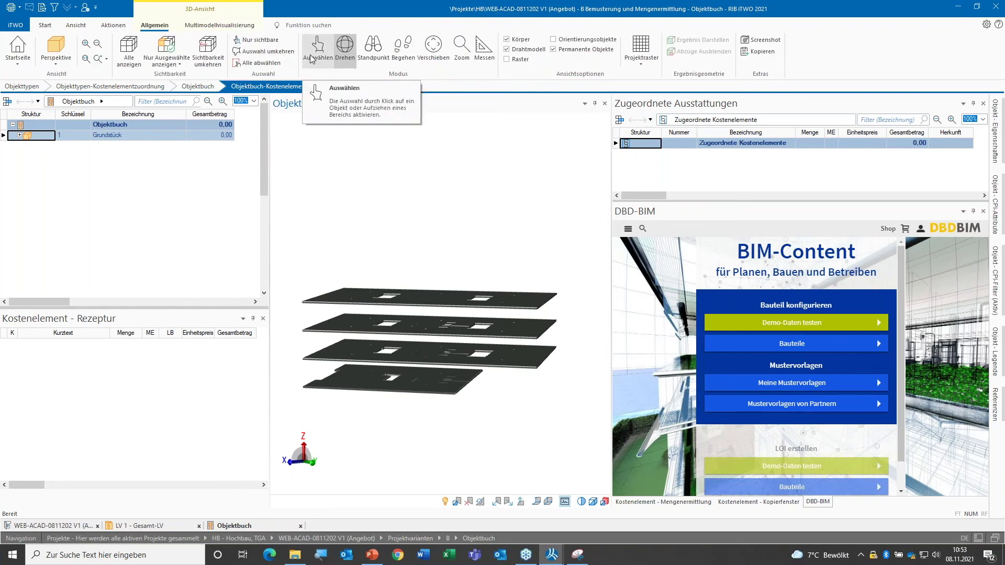
click(430, 299)
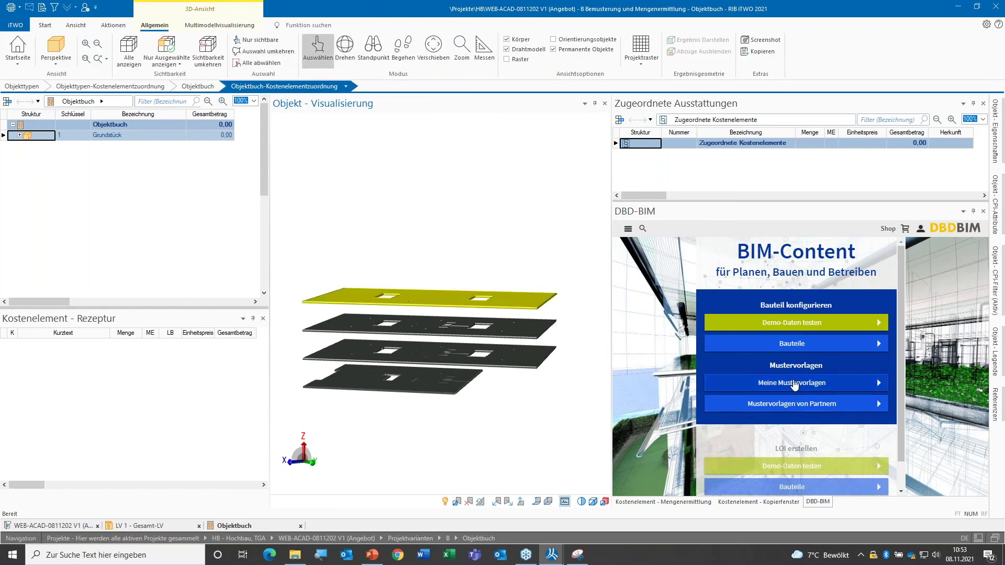
click(796, 344)
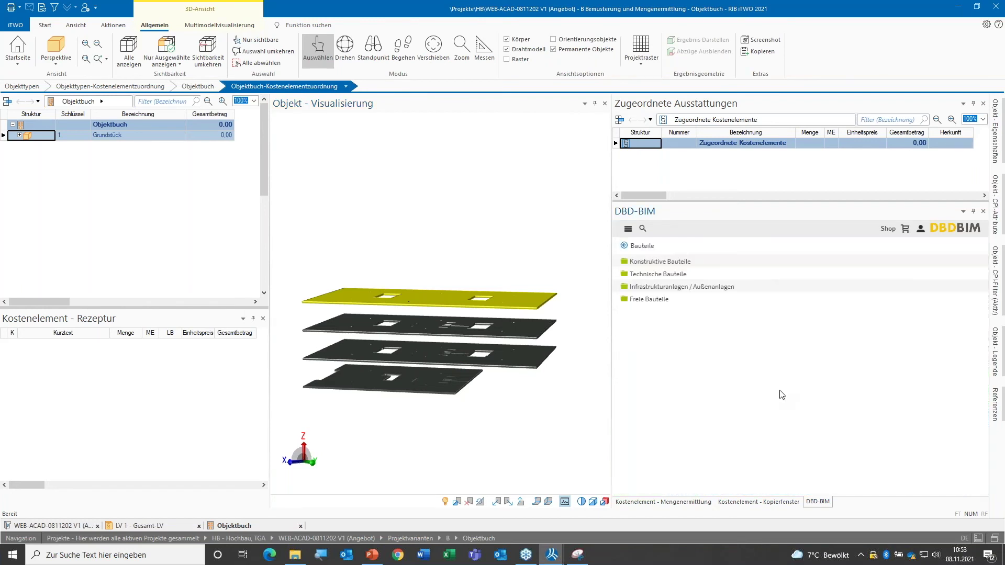
click(679, 263)
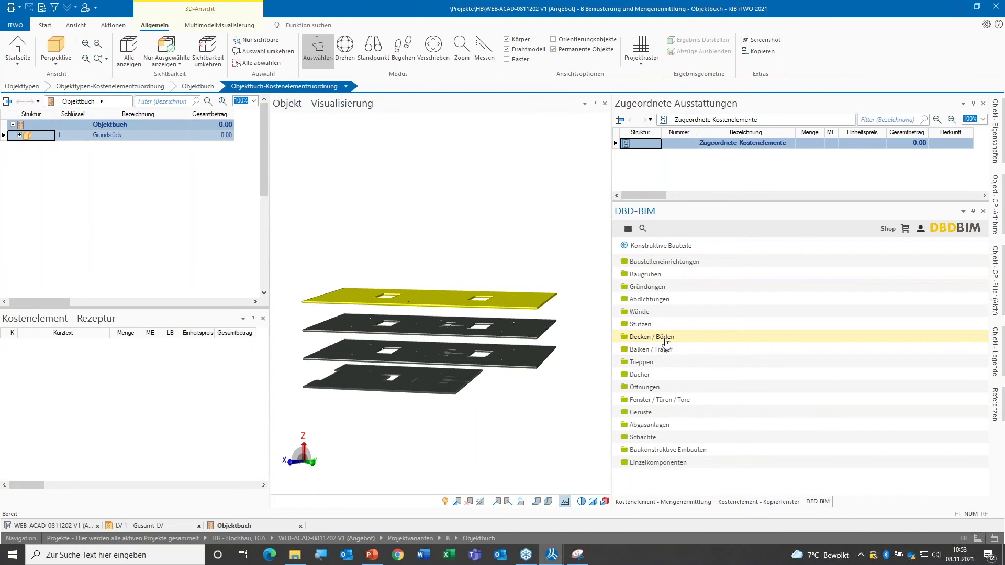
click(678, 337)
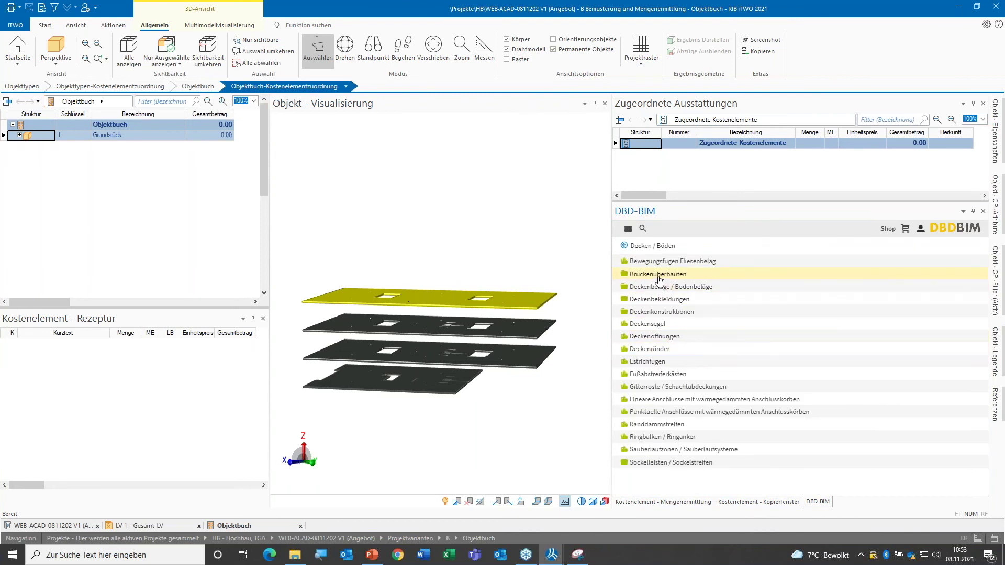
click(684, 317)
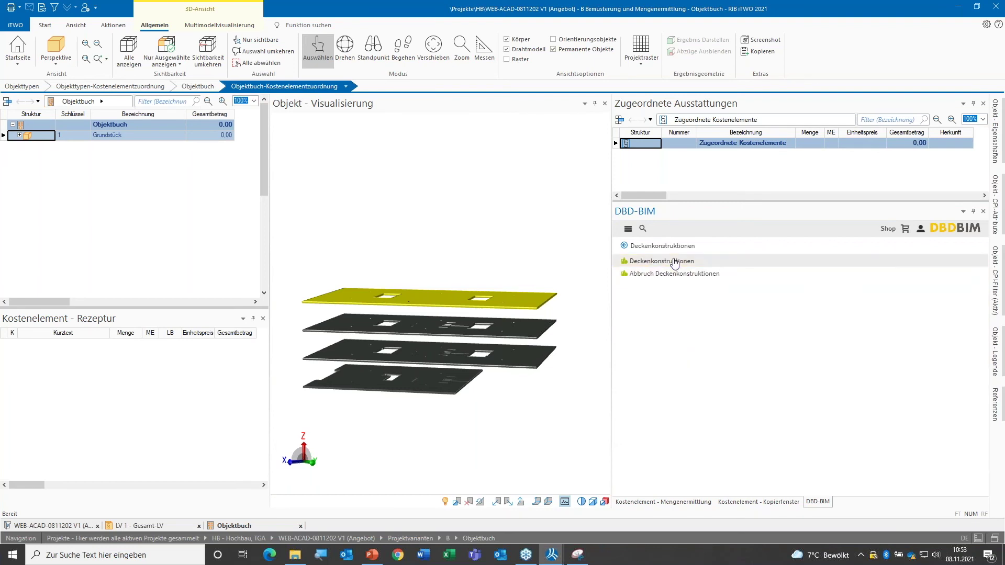
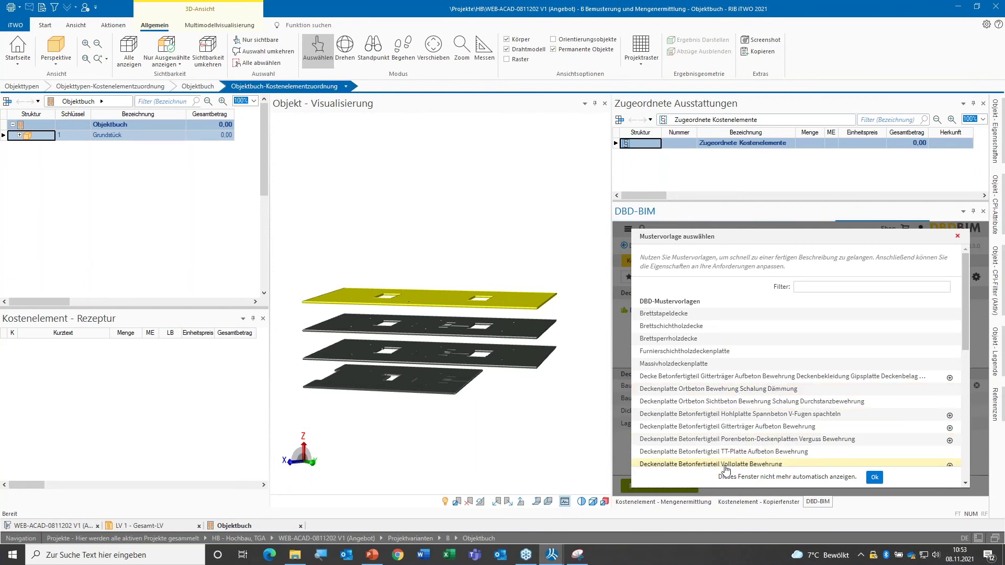
Dismiss the template choice and review the 0,2 m slab's Leistungen + Baupreise at 225,78 EUR/m2
click(731, 415)
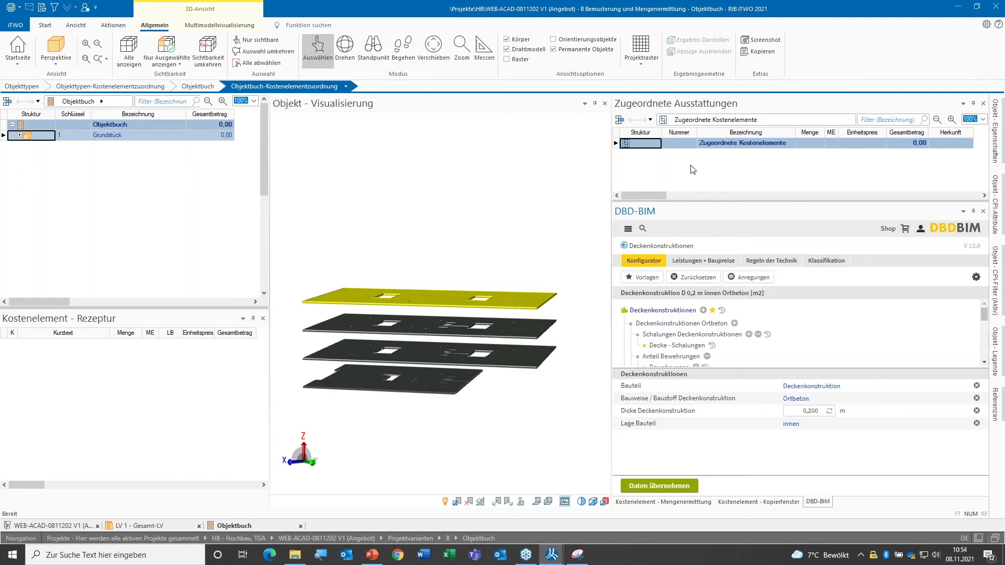
scroll(711, 334, down, 3)
scroll(713, 333, down, 3)
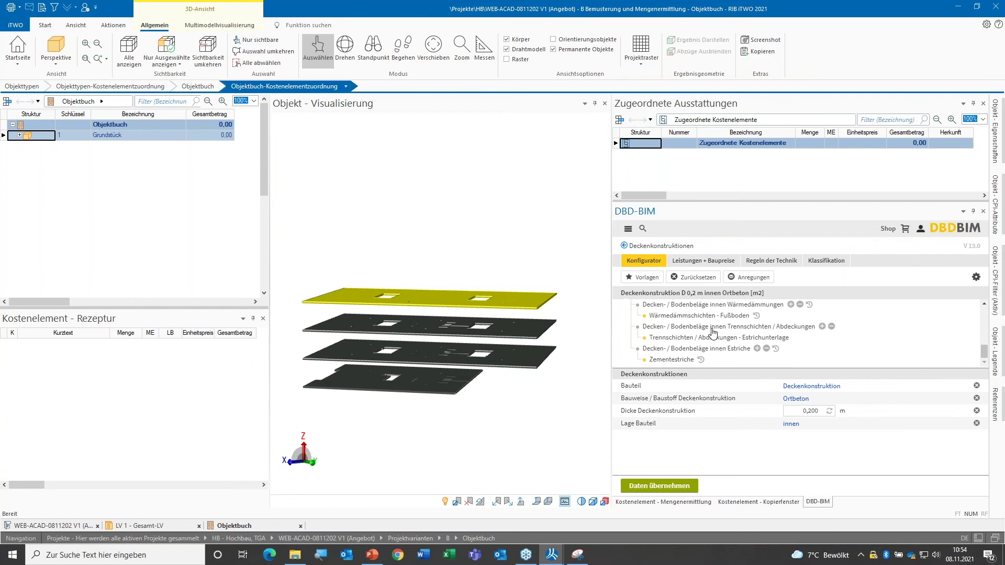
scroll(713, 340, up, 3)
scroll(712, 335, up, 3)
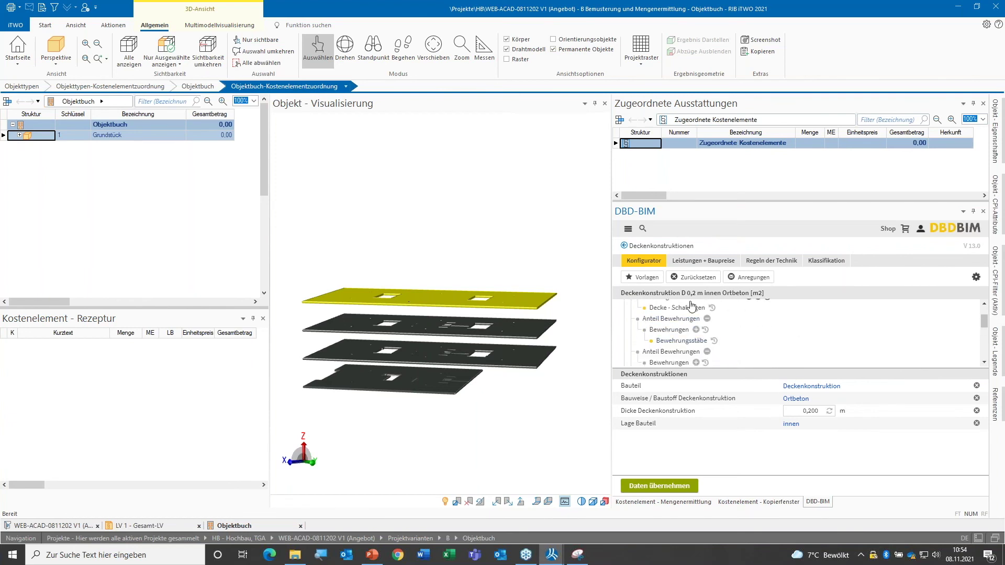
scroll(709, 314, up, 2)
scroll(714, 320, up, 1)
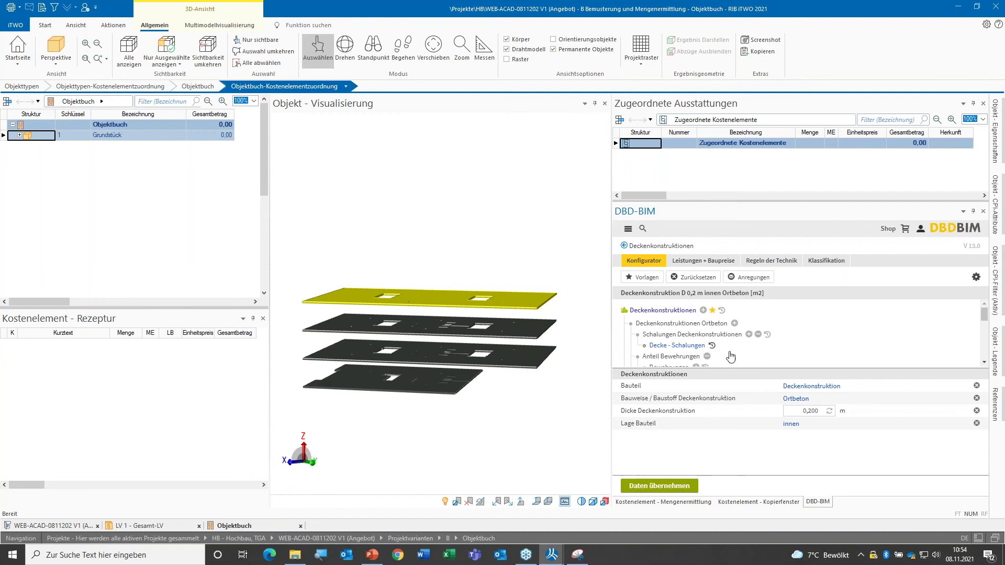
click(701, 261)
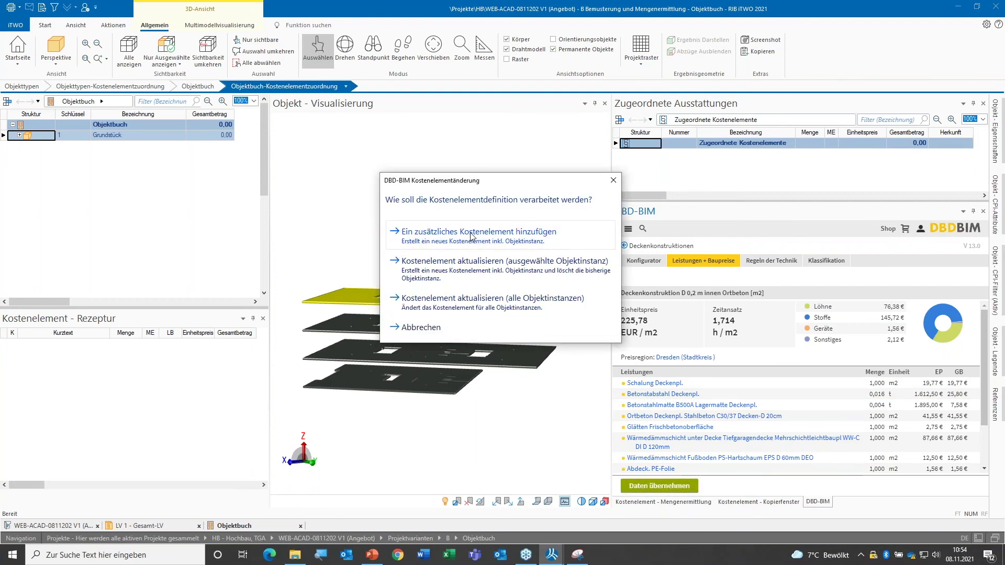
Add the slab as additional cost element 3511 and begin editing its Mengenansatz formula
click(463, 264)
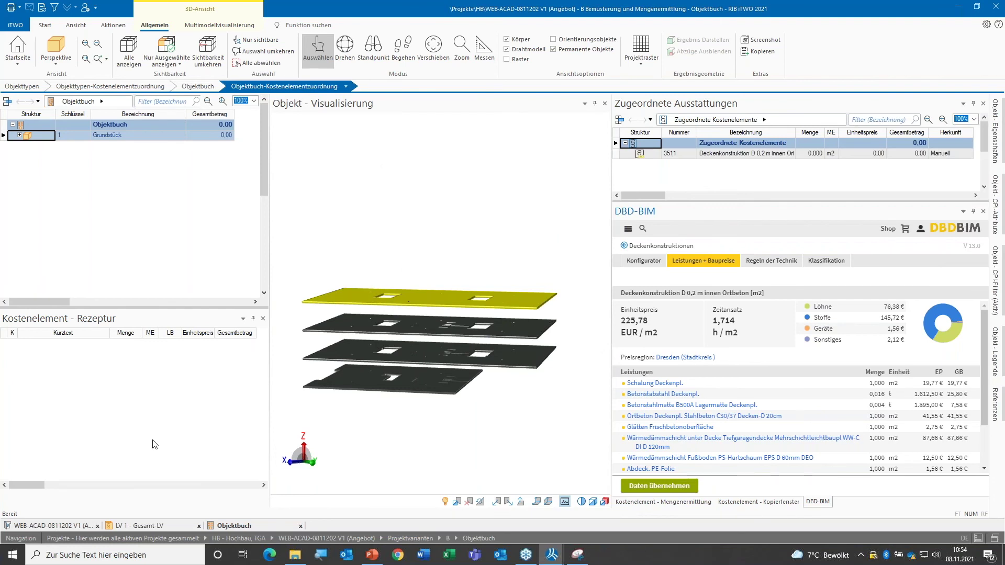
click(713, 155)
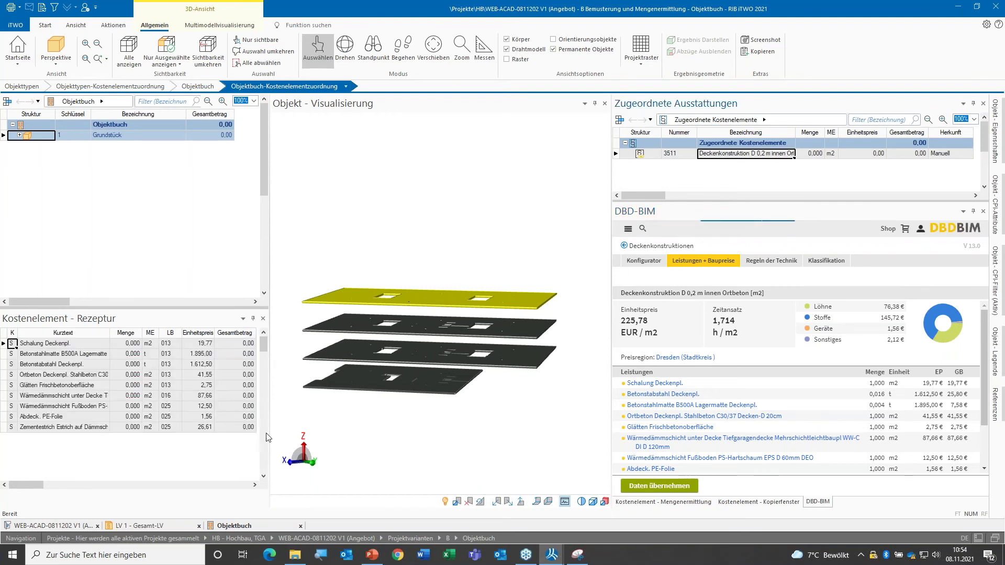
click(695, 505)
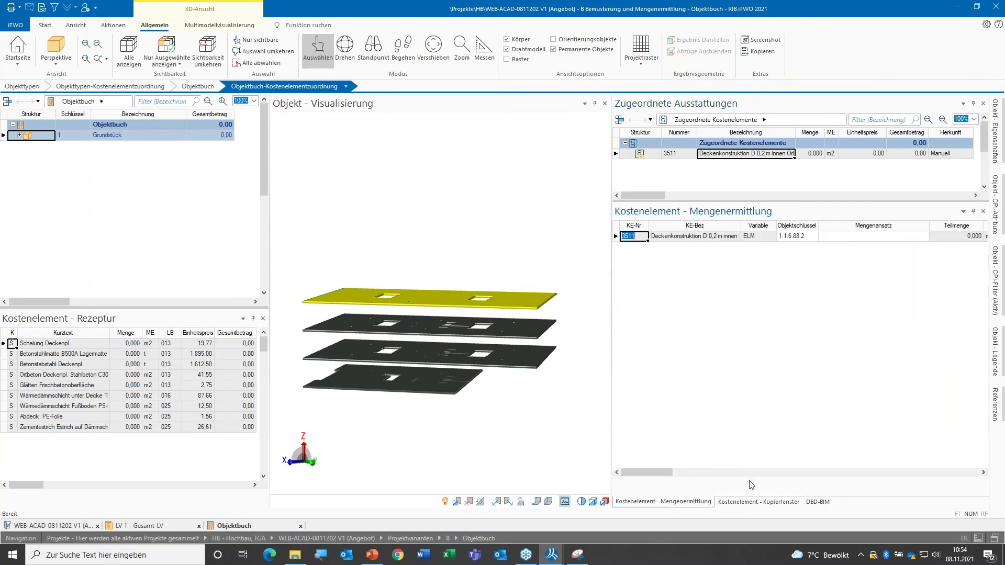
click(828, 236)
text(v)
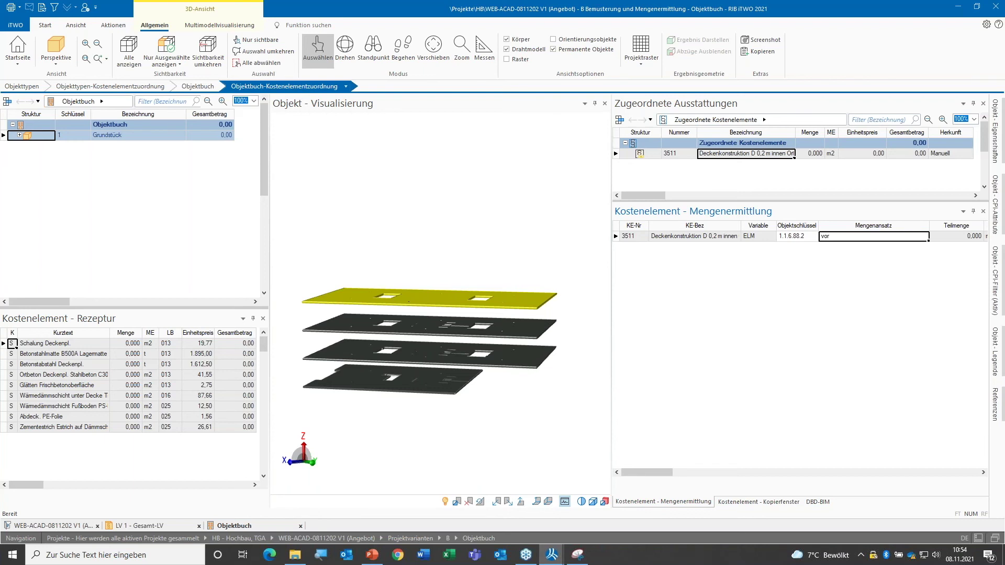
Start cost element 3511's quantity formula with Var_Obj( and browse the model attribute list
text(ar)
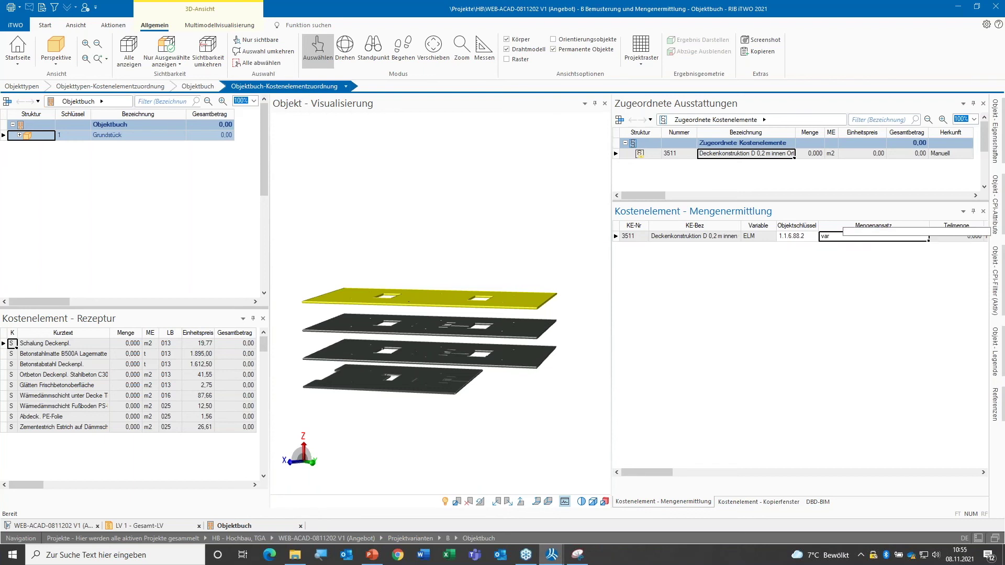
key(Return)
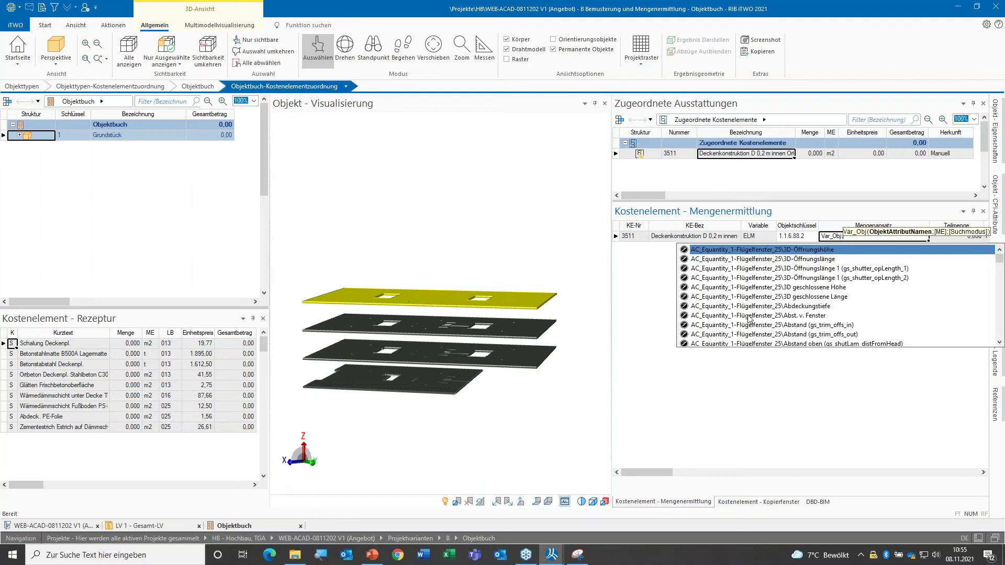
scroll(749, 318, down, 3)
scroll(750, 318, down, 3)
scroll(749, 318, down, 3)
scroll(750, 318, down, 3)
scroll(750, 318, down, 3)
scroll(750, 318, down, 3)
scroll(749, 318, down, 3)
scroll(750, 319, down, 3)
scroll(751, 319, down, 3)
scroll(750, 319, down, 3)
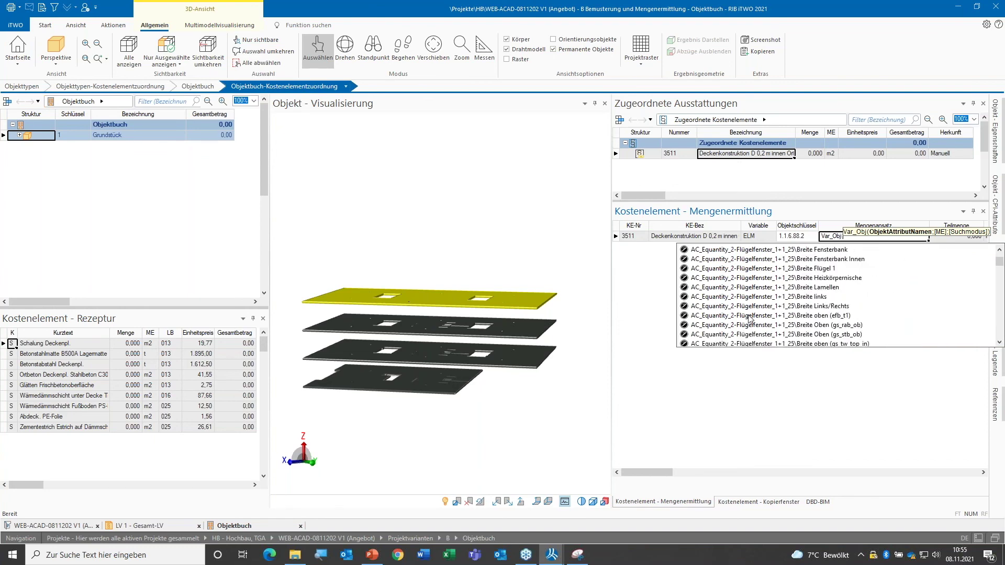
scroll(758, 308, down, 3)
scroll(758, 311, down, 3)
scroll(758, 315, down, 3)
scroll(758, 316, down, 3)
scroll(758, 319, down, 3)
scroll(757, 321, down, 3)
scroll(757, 324, down, 3)
scroll(755, 325, down, 3)
scroll(753, 326, down, 3)
scroll(752, 326, down, 3)
scroll(750, 328, down, 3)
scroll(751, 327, down, 3)
scroll(750, 327, down, 3)
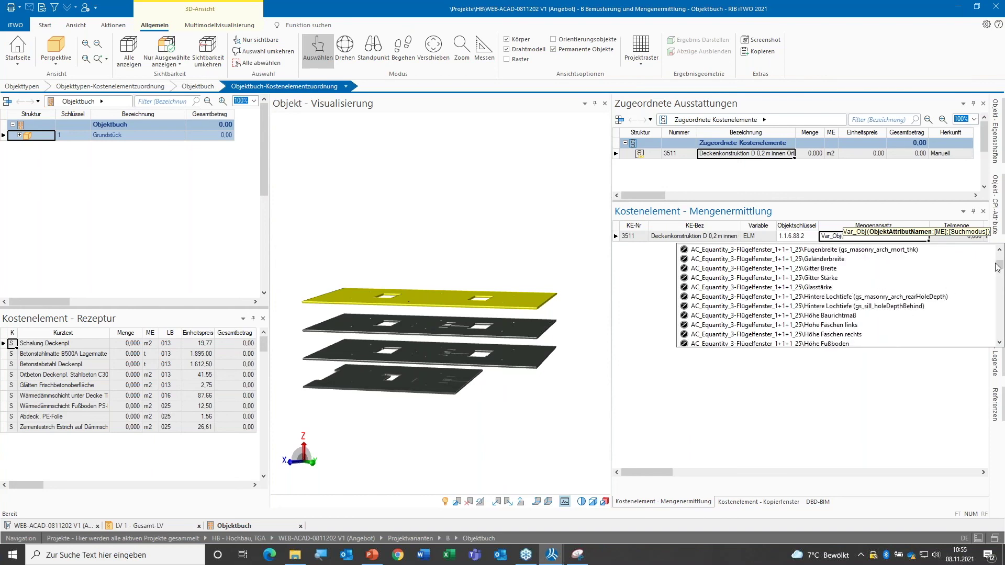
Locate and select the ArchiCADQuantities\Fläche attribute in the list
drag(1000, 264, 1001, 302)
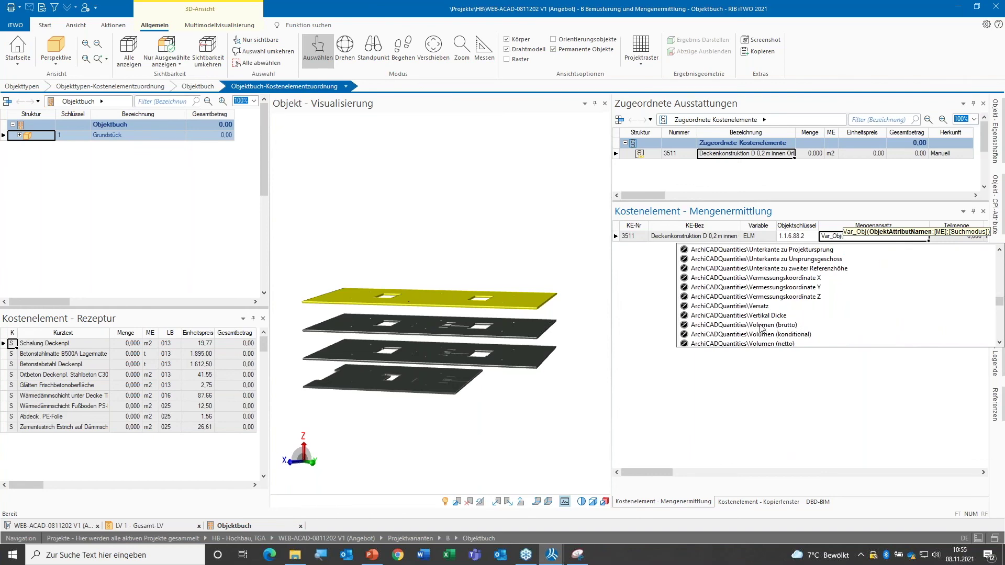
scroll(756, 320, up, 5)
scroll(756, 315, up, 5)
scroll(754, 313, up, 5)
scroll(754, 313, up, 5)
scroll(754, 313, up, 5)
scroll(755, 313, up, 5)
scroll(754, 313, up, 5)
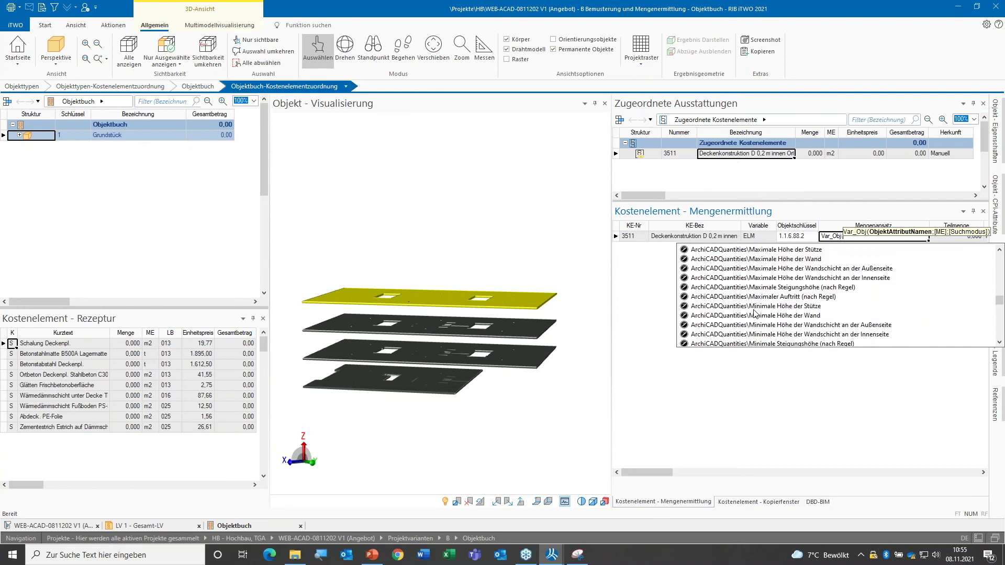
scroll(754, 312, up, 5)
scroll(754, 312, up, 5)
scroll(754, 312, up, 5)
scroll(754, 312, up, 5)
scroll(754, 313, up, 5)
scroll(754, 313, up, 5)
scroll(754, 313, up, 5)
scroll(754, 313, up, 5)
scroll(754, 313, up, 4)
scroll(754, 313, up, 4)
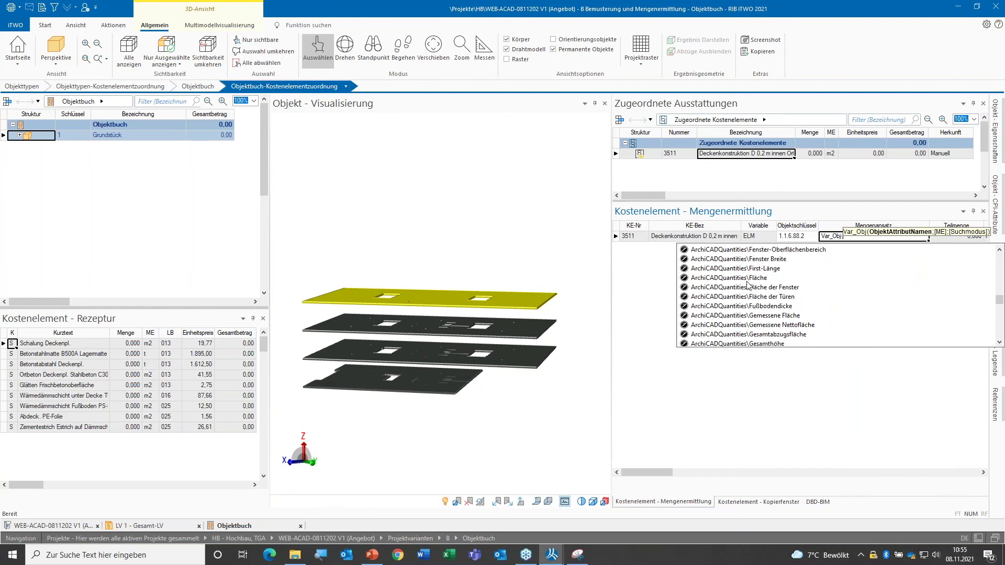
click(747, 280)
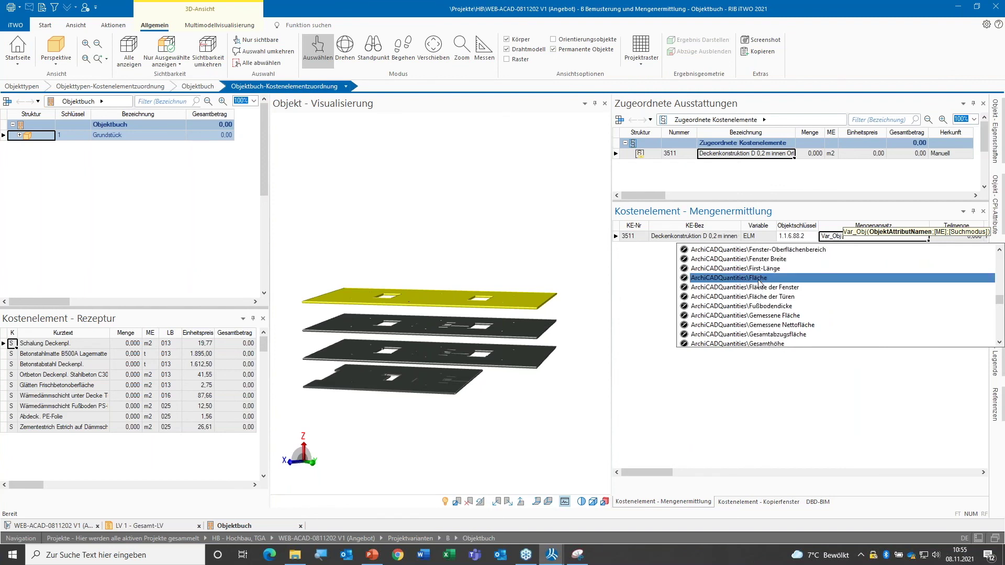
Set 3511's formula to Var_Obj(ArchiCADQuantities\Fläche;m2;cpi), yielding 735,857 m2 and 166.141,45
double_click(759, 278)
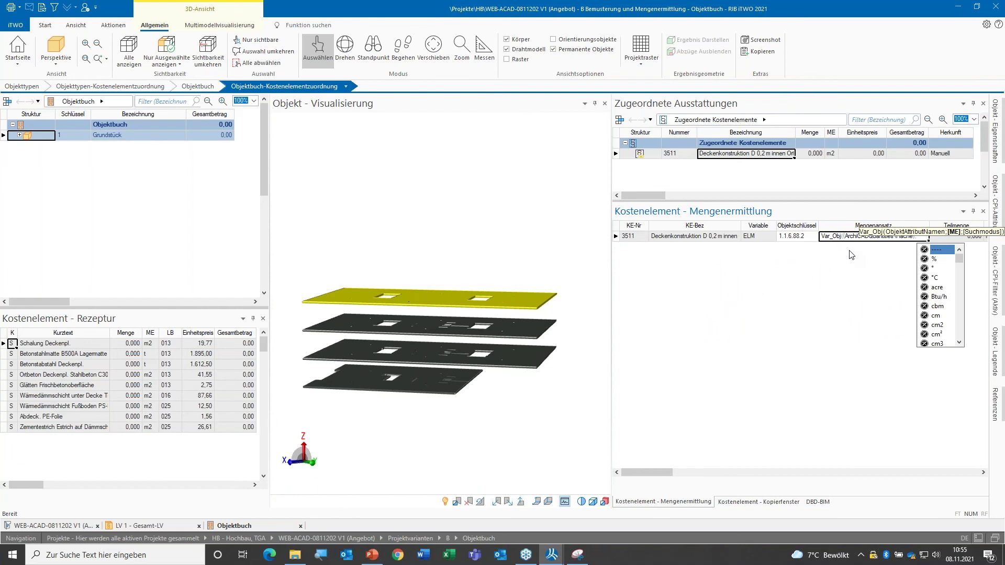
text(m2)
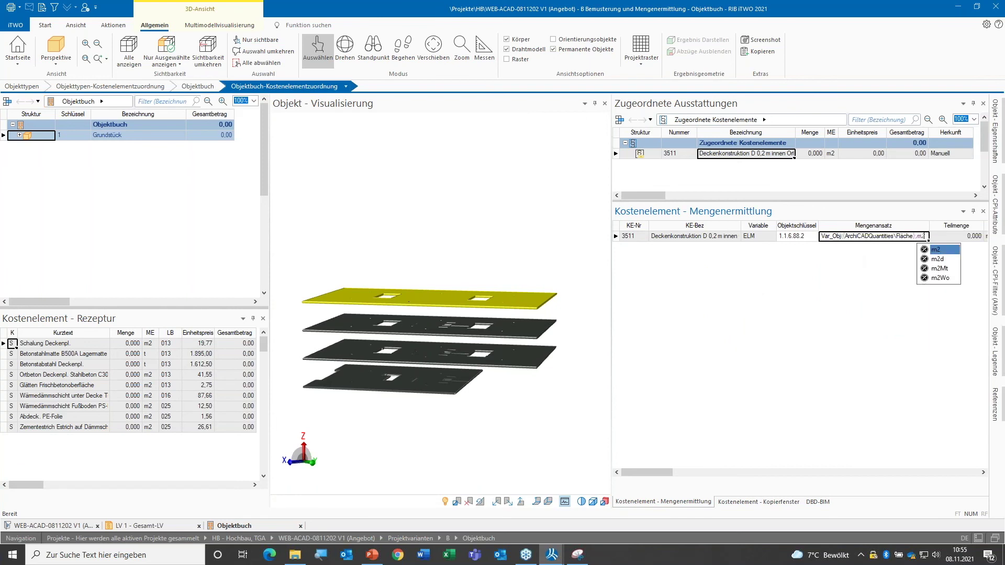
key(Return)
click(853, 253)
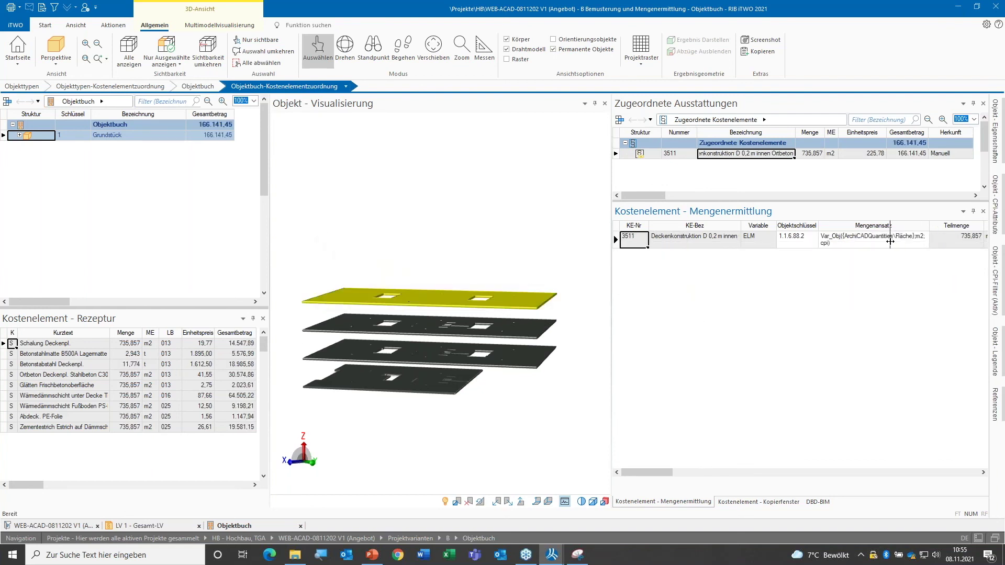
drag(889, 241, 888, 241)
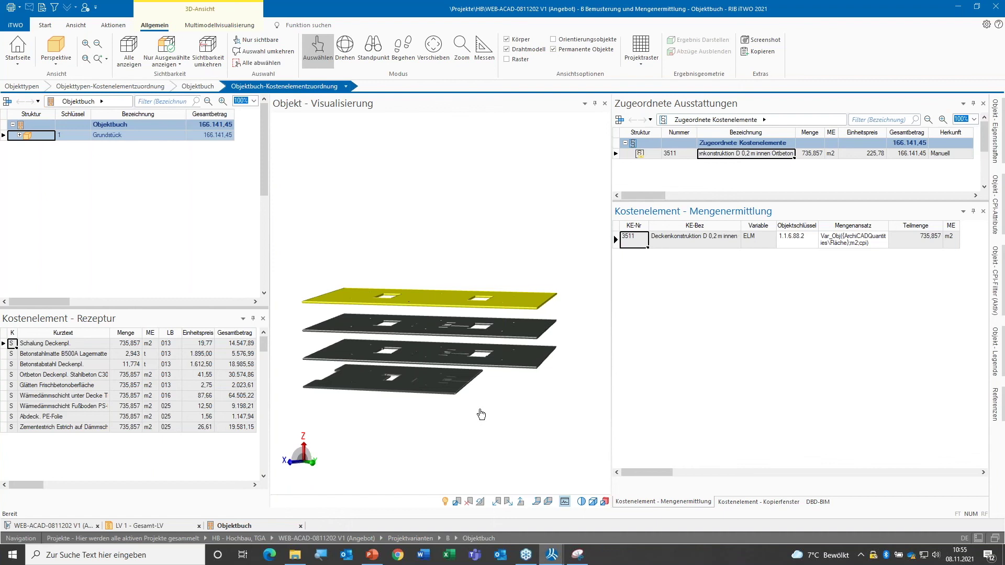
click(20, 135)
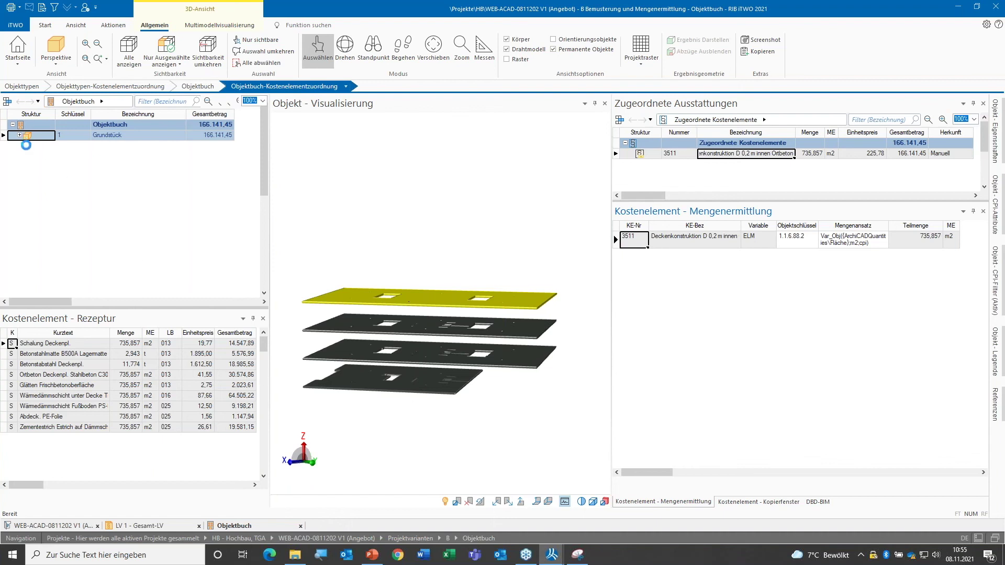
Expand the full Objektbuch tree and confirm Rohdecke 3-001 carries cost element 3511 with its recipe
double_click(156, 126)
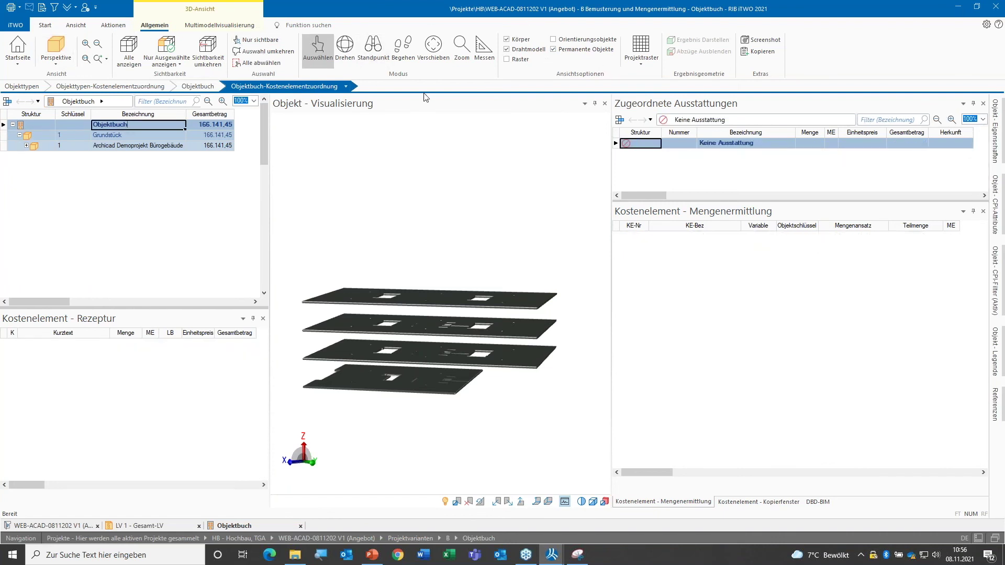
click(45, 25)
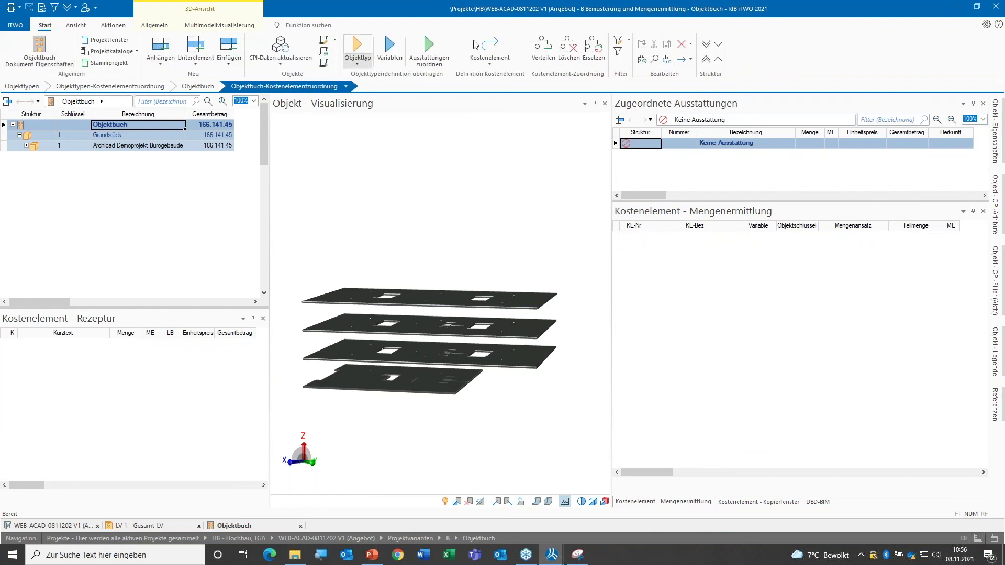
click(706, 44)
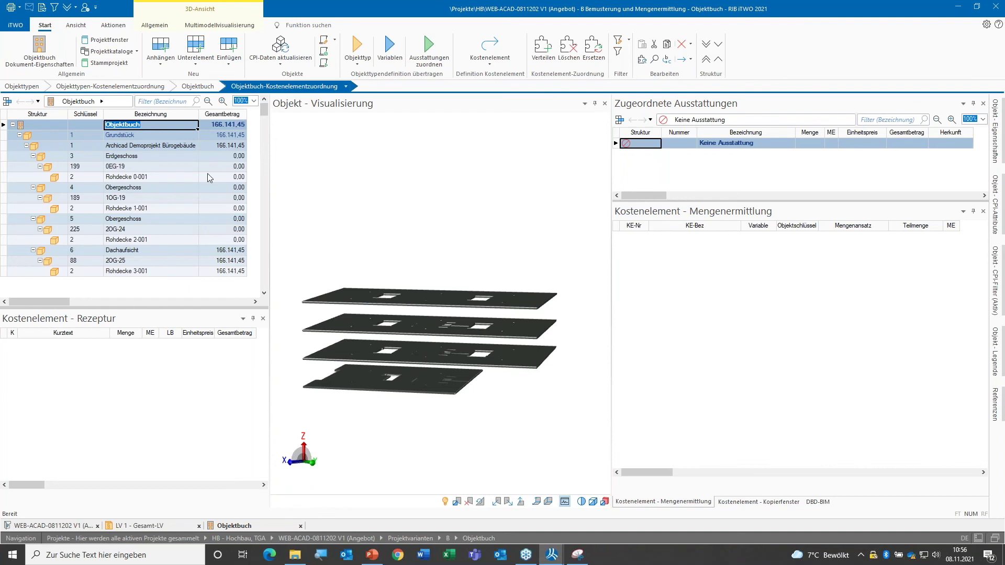
click(130, 179)
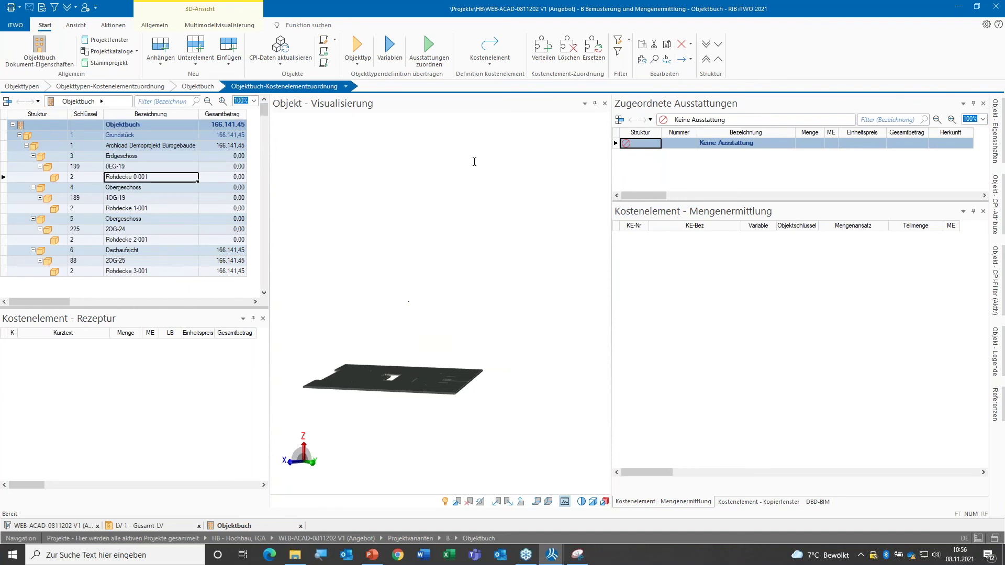
click(134, 271)
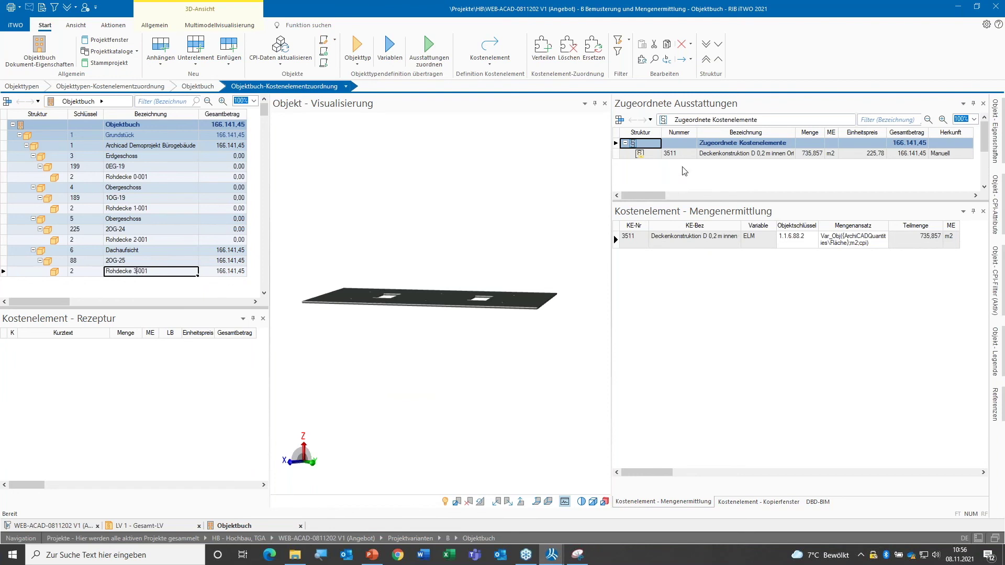
click(713, 155)
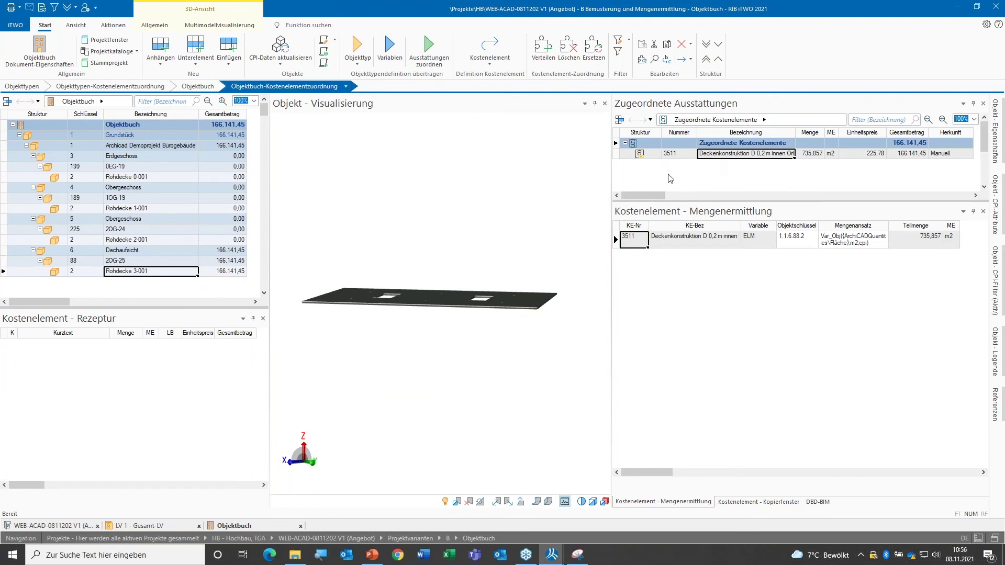
click(640, 154)
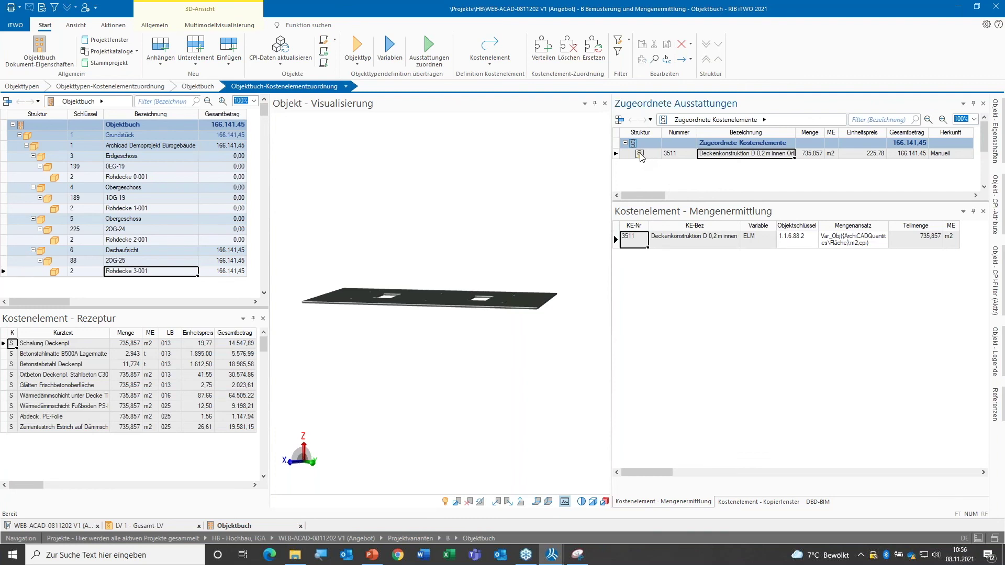
Copy cost element 3511 onto Rohdecke 2-001, 1-001 and 0-001, confirming each instance copy
click(639, 154)
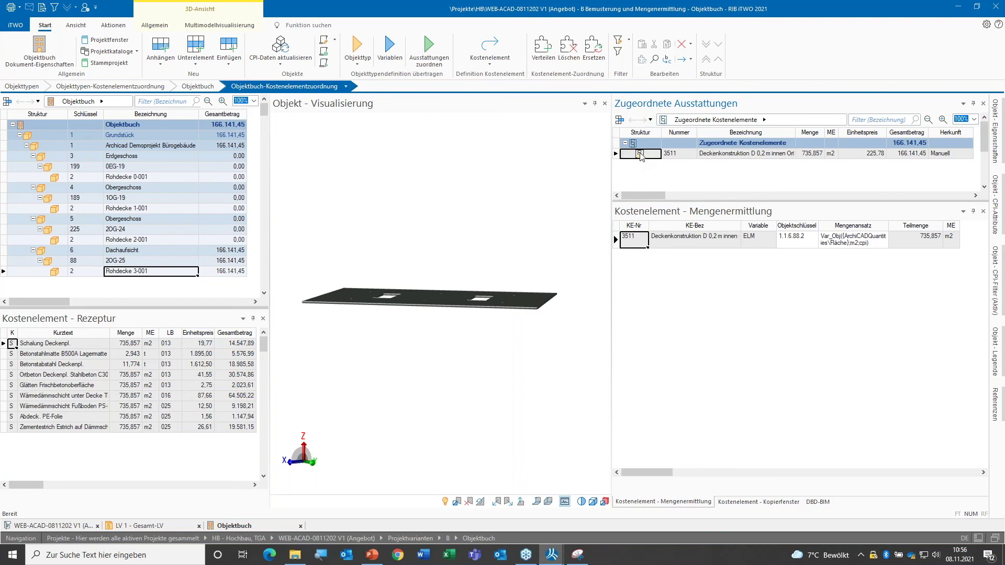
scroll(196, 236, right, 3)
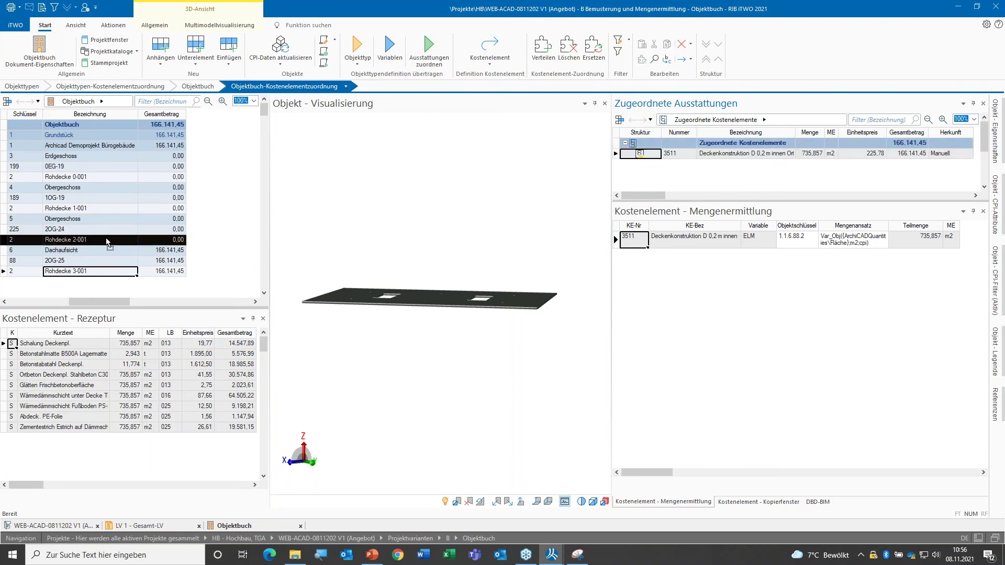
drag(107, 241, 107, 244)
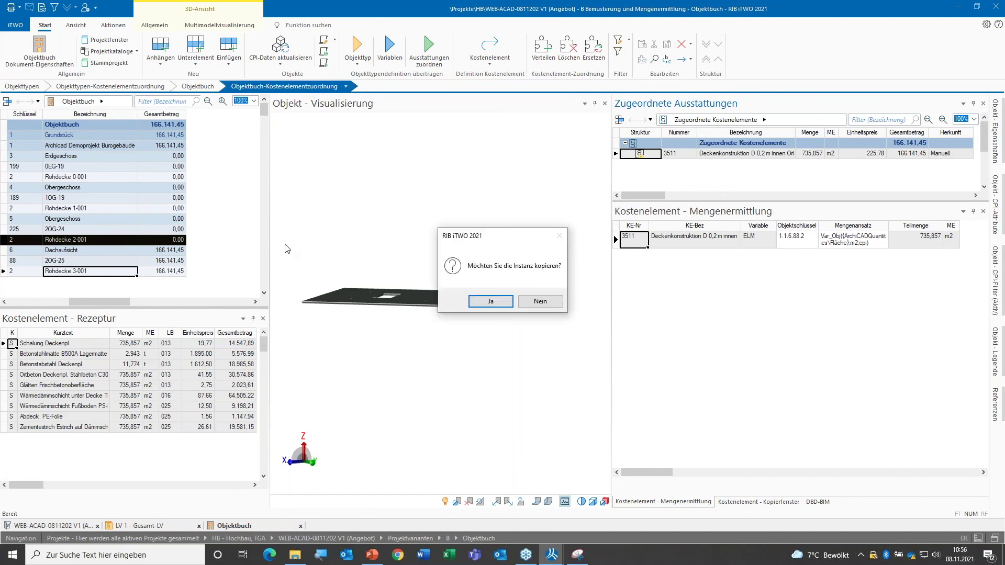
click(489, 303)
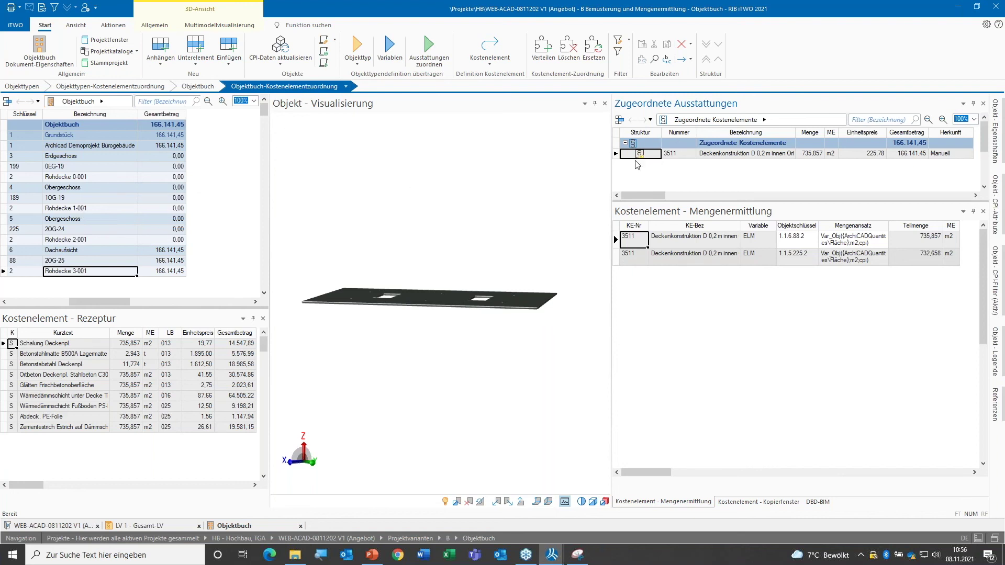
drag(639, 155, 80, 212)
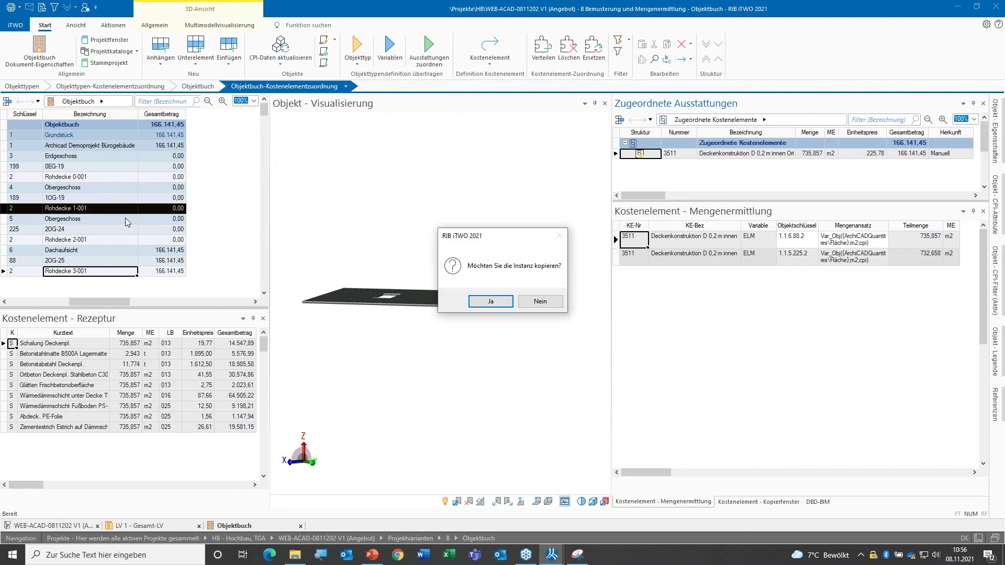
click(497, 309)
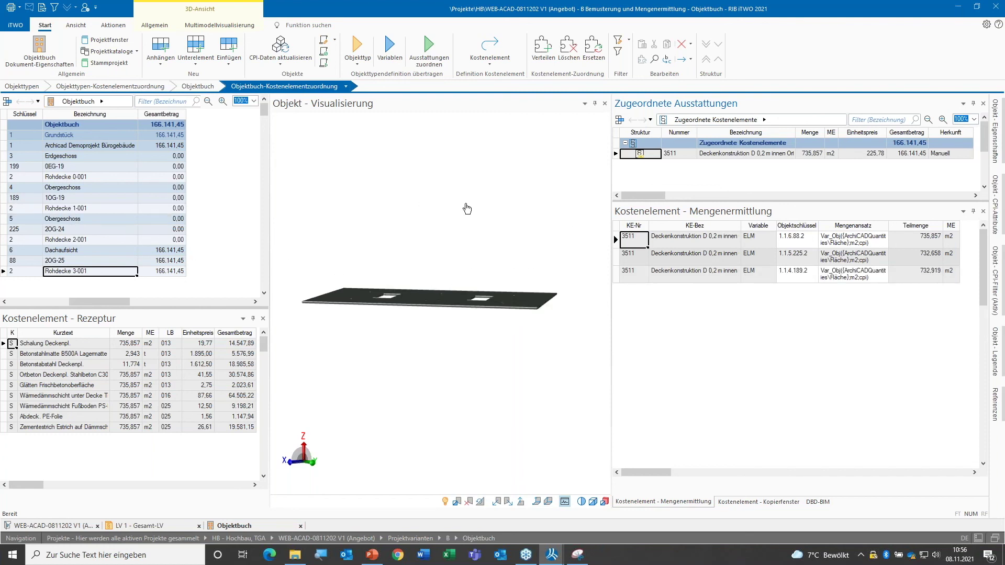
drag(640, 156, 103, 183)
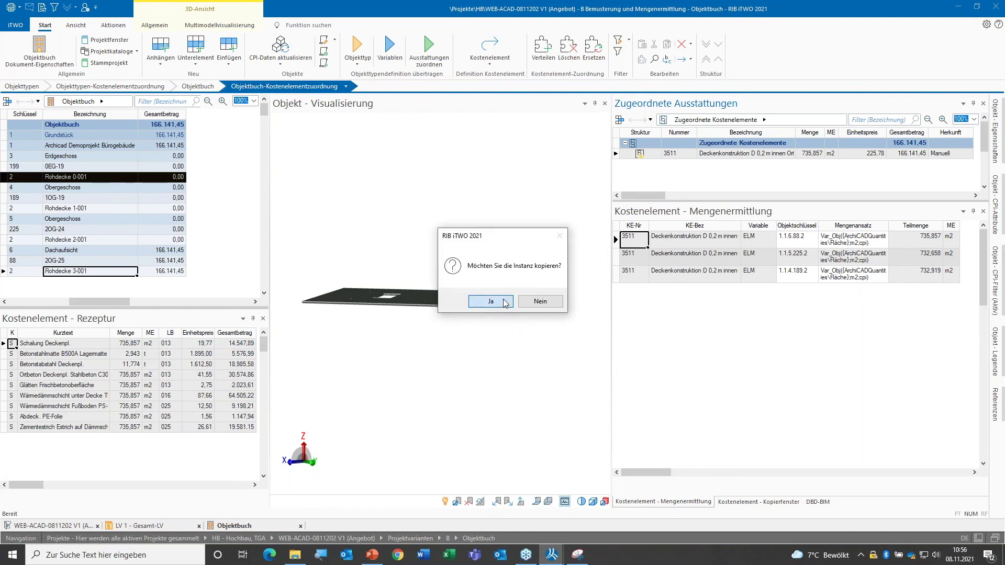
click(491, 303)
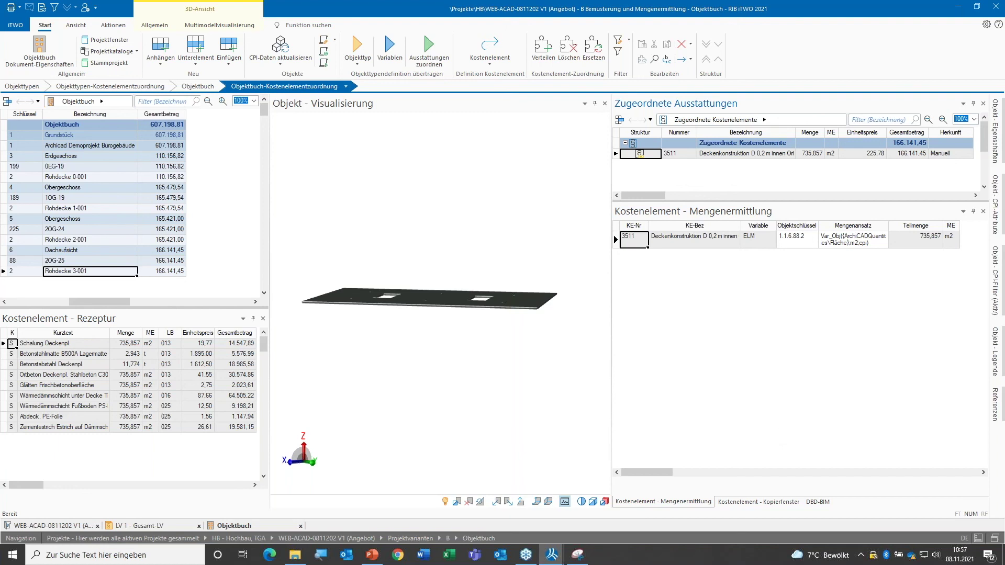
Close the Objektbuch and open C Auswertung's Terminplan with updated values, totalling 384.226,57
click(996, 7)
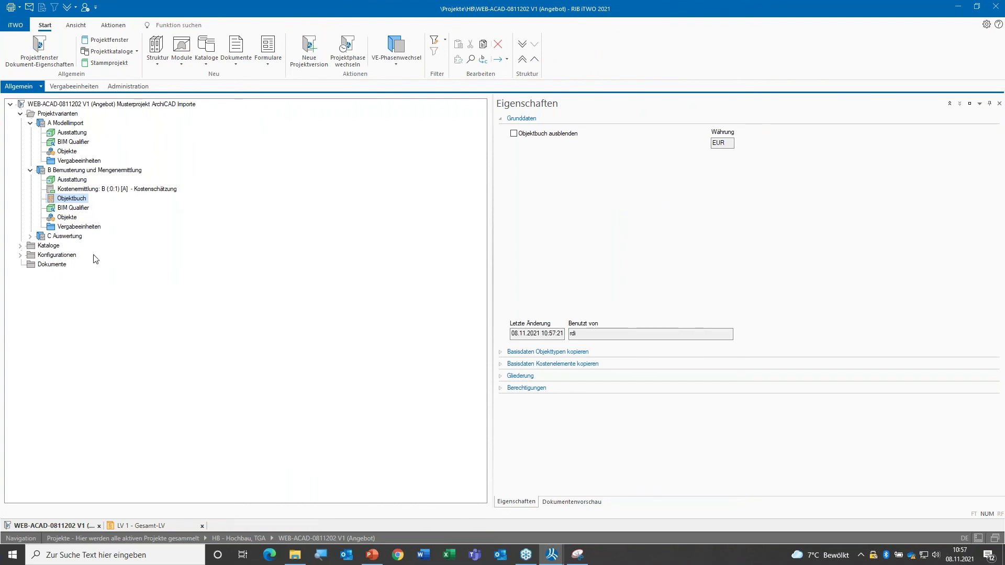
click(30, 236)
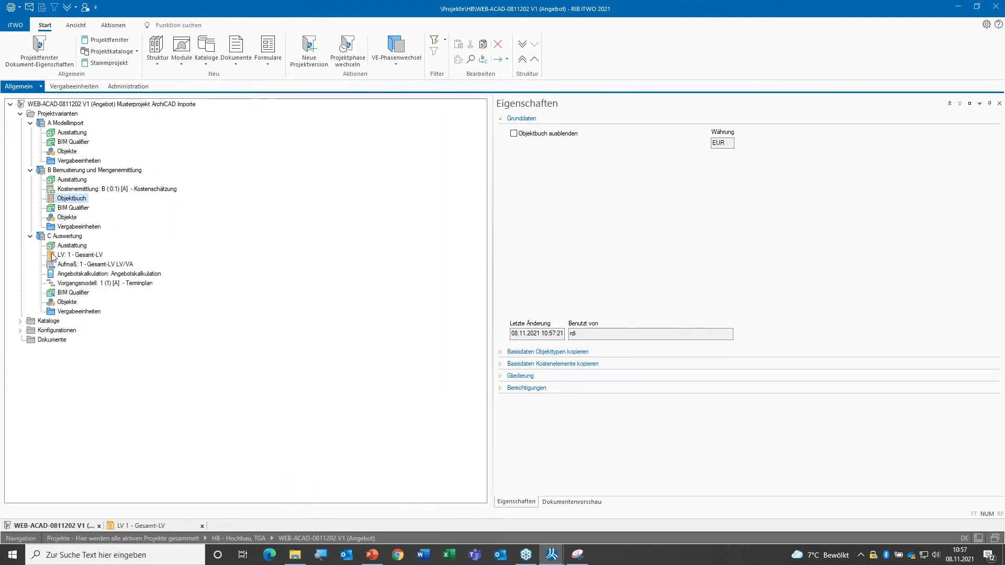
click(112, 285)
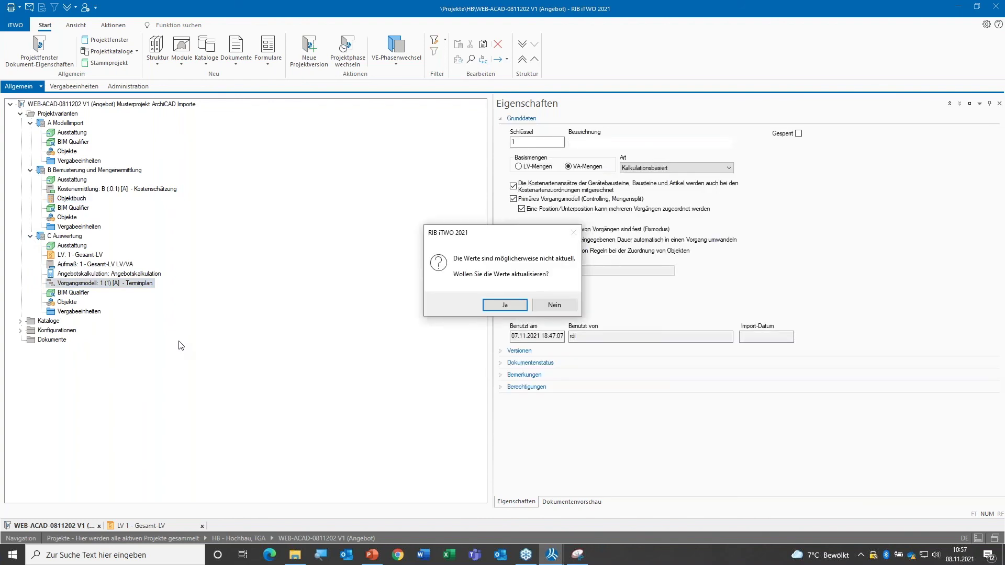
click(505, 306)
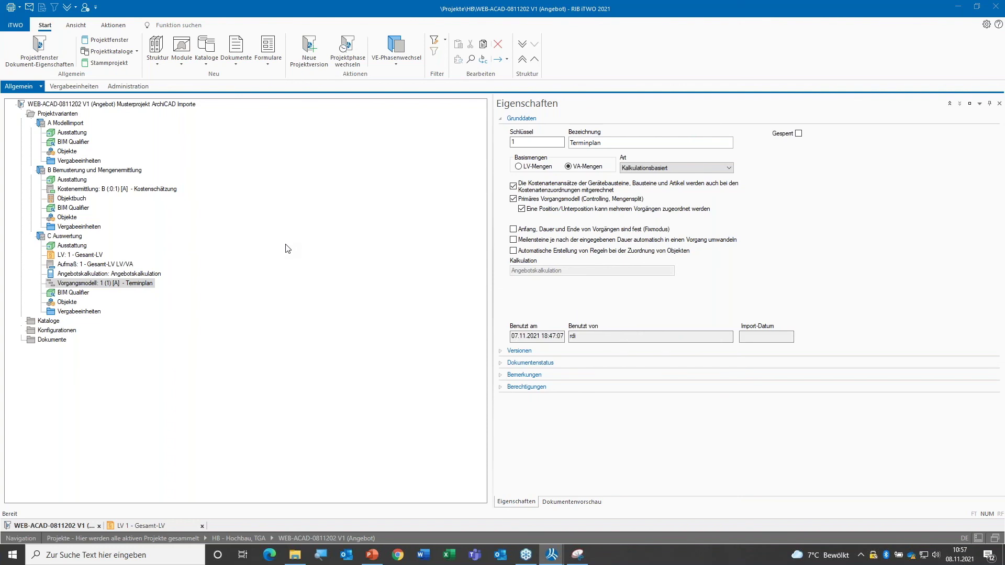
key(Return)
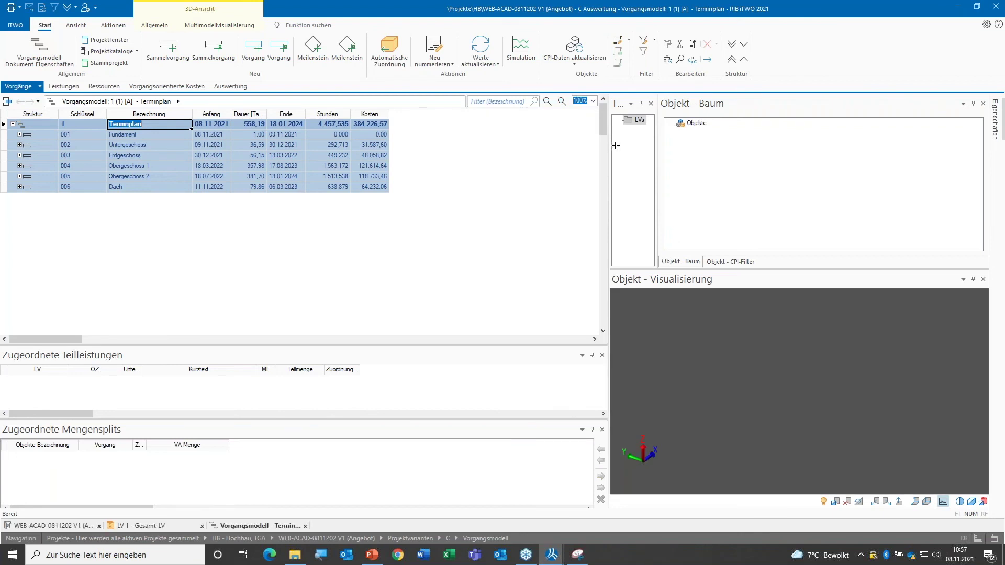
Expand LV 1 - Gesamt-LV to Mauerarbeiten item 10 Mauerwerk Außenwand, showing exterior walls in 3D
drag(607, 230, 453, 236)
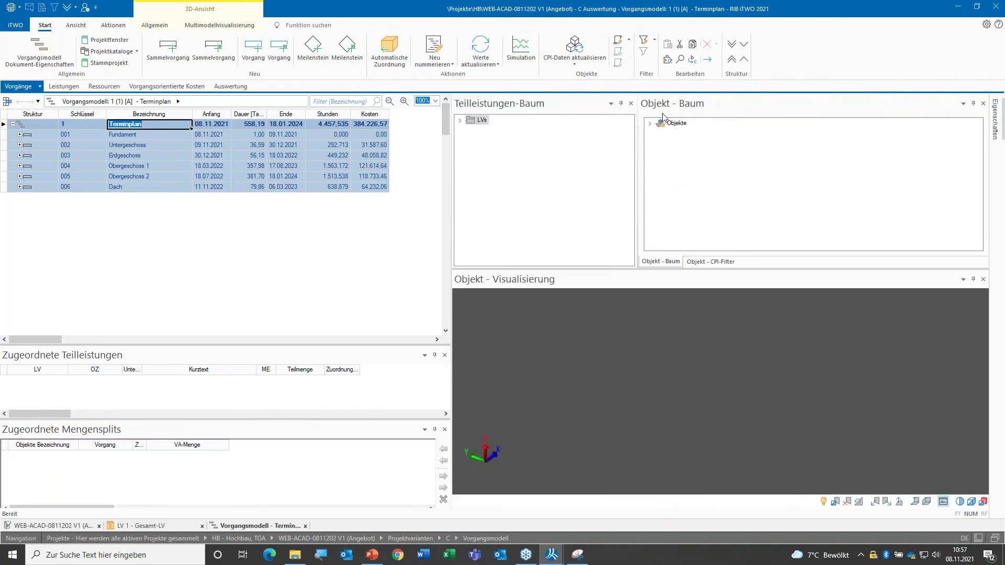
click(460, 120)
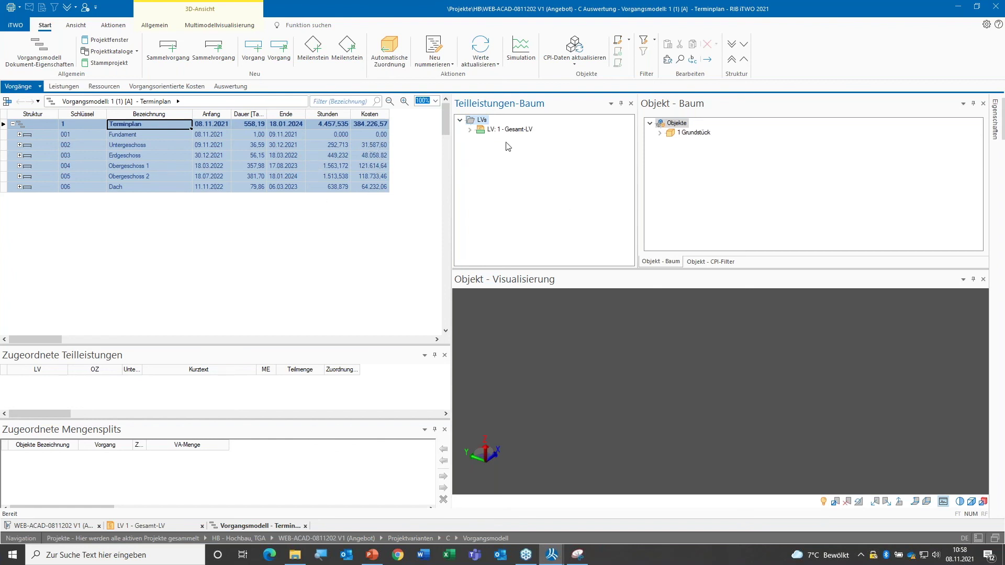
click(469, 130)
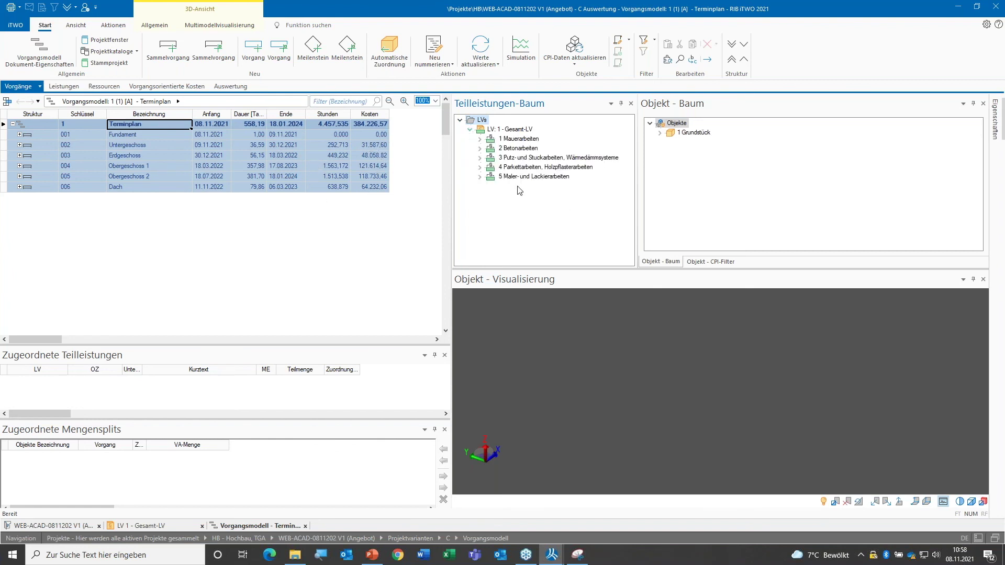
click(479, 139)
click(520, 149)
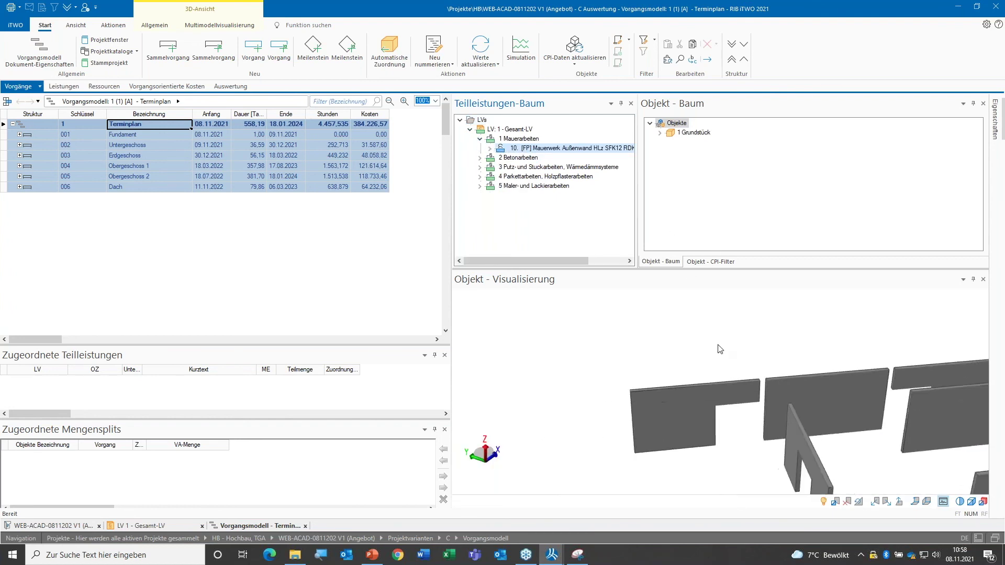
scroll(699, 341, up, 1)
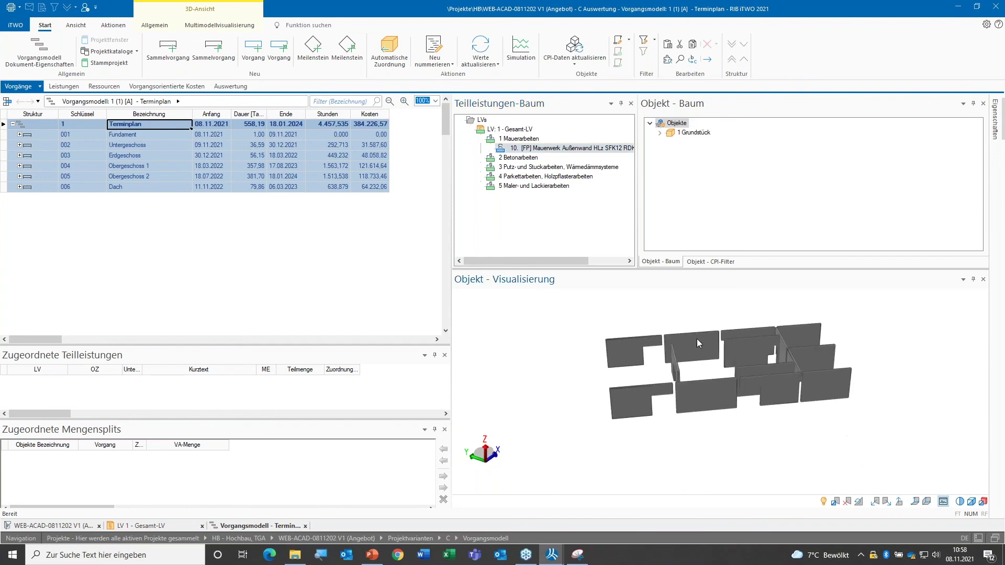
scroll(711, 349, up, 1)
scroll(711, 348, up, 1)
scroll(712, 348, down, 1)
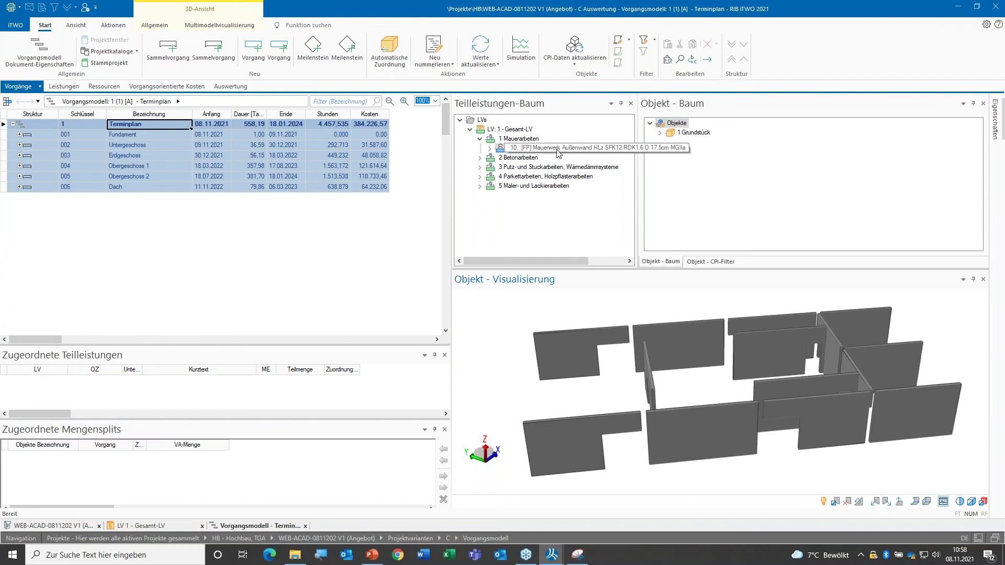
click(558, 148)
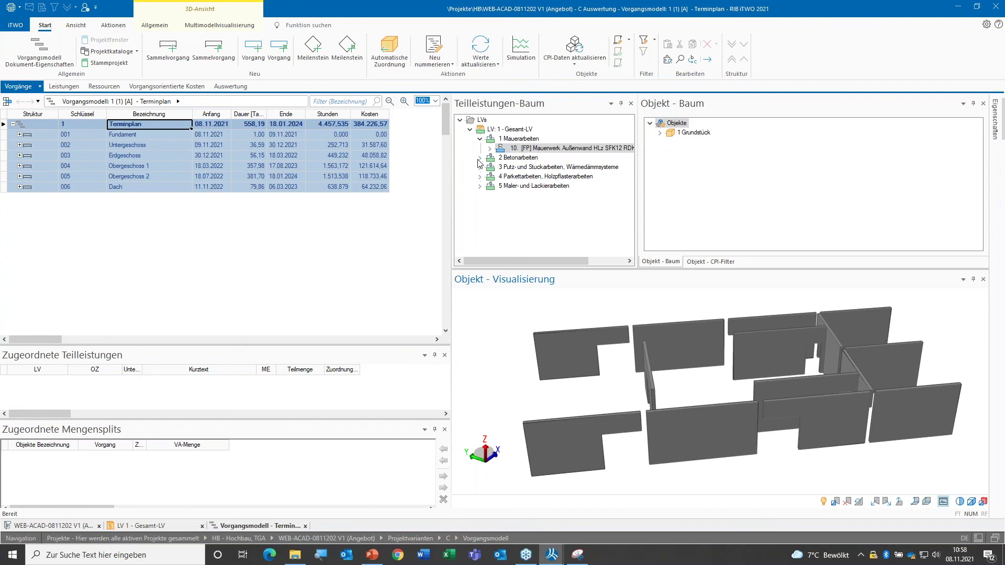
Show the Betonarbeiten item Ortbeton Deckenplatte's in-situ concrete slabs in 3D
click(479, 157)
click(544, 167)
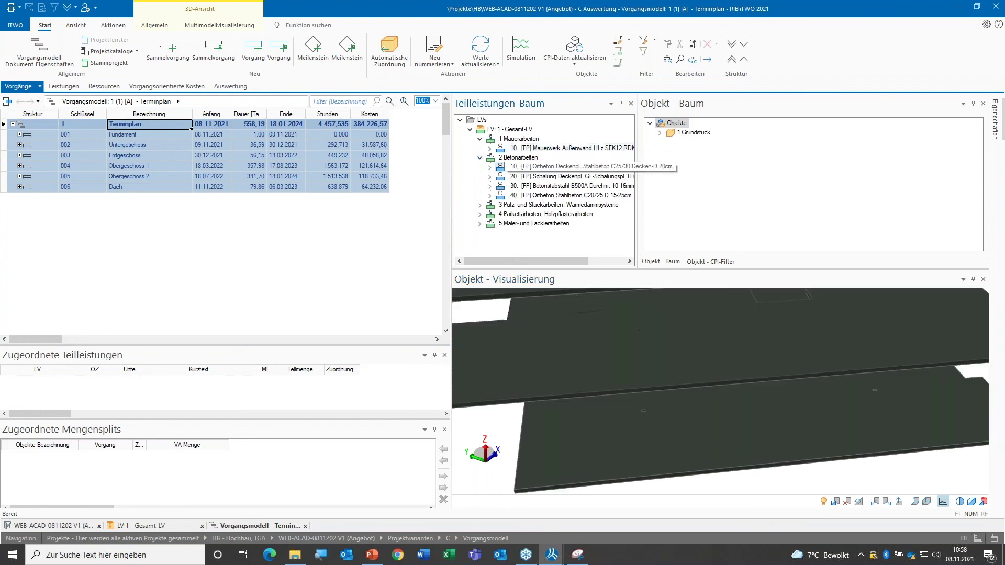
scroll(645, 319, down, 2)
scroll(645, 319, down, 2)
scroll(645, 319, down, 1)
scroll(664, 335, down, 1)
scroll(690, 377, down, 1)
scroll(702, 398, down, 1)
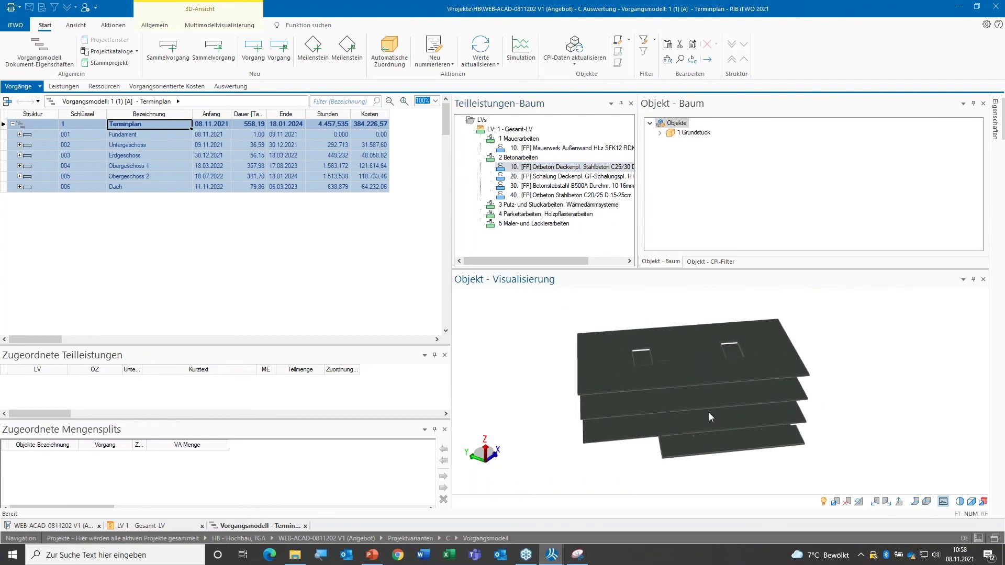
Expand the object tree to 4 Obergeschoss and show only its slab in 3D
click(660, 134)
click(671, 143)
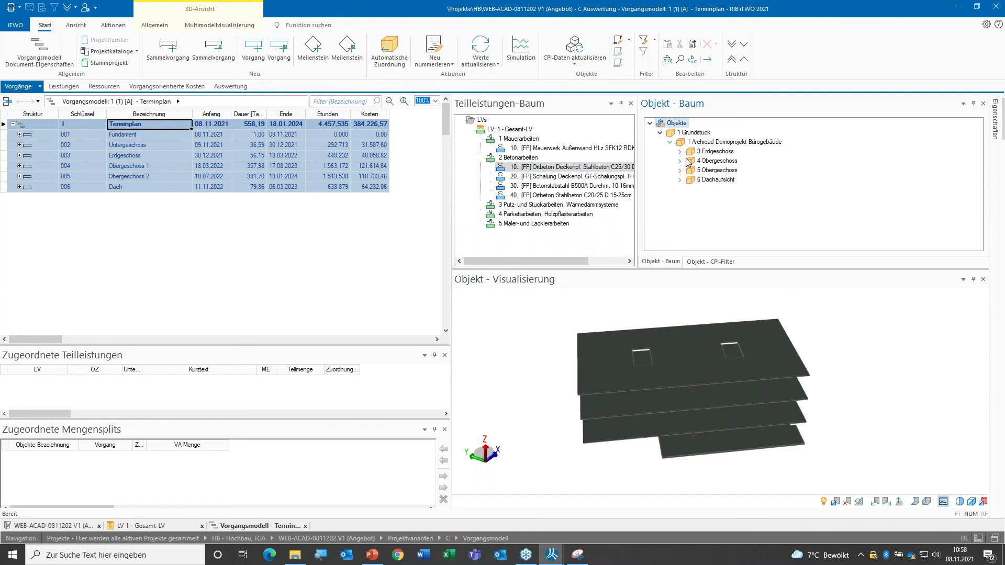
click(681, 161)
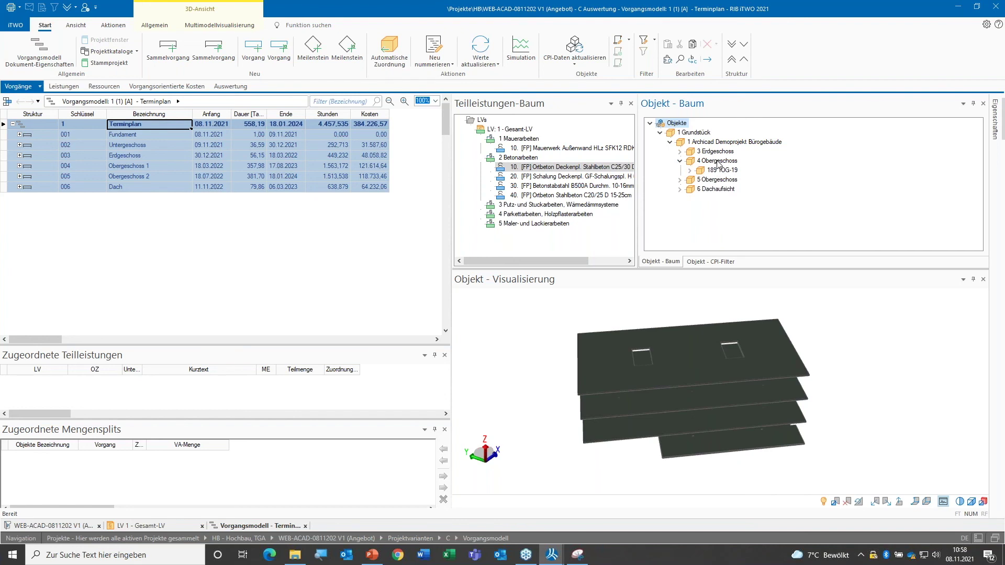
click(716, 161)
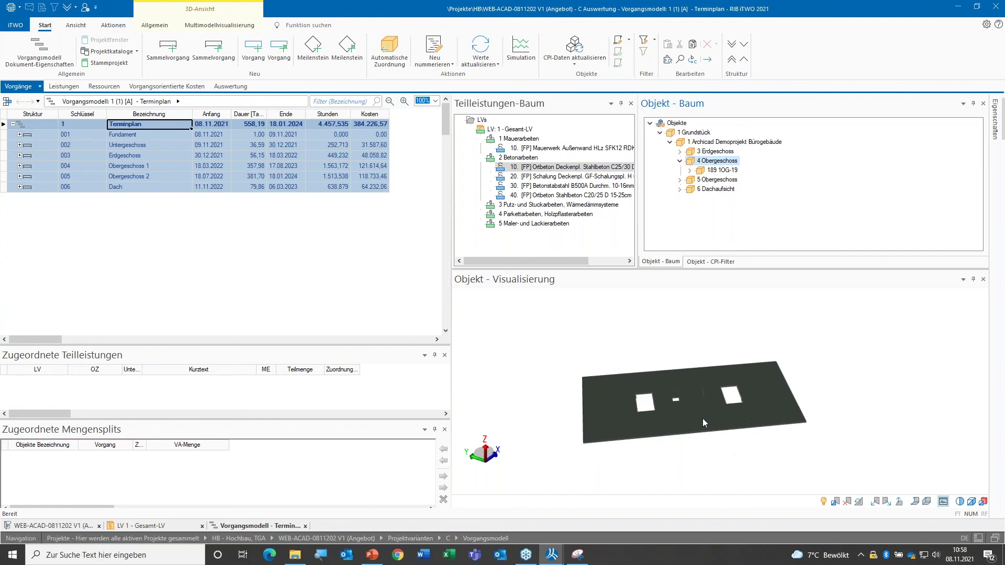
Check items assigned to task 002.001 Mauerarbeiten, then bring up LV 1 - Gesamt-LV with its 3D model
click(19, 145)
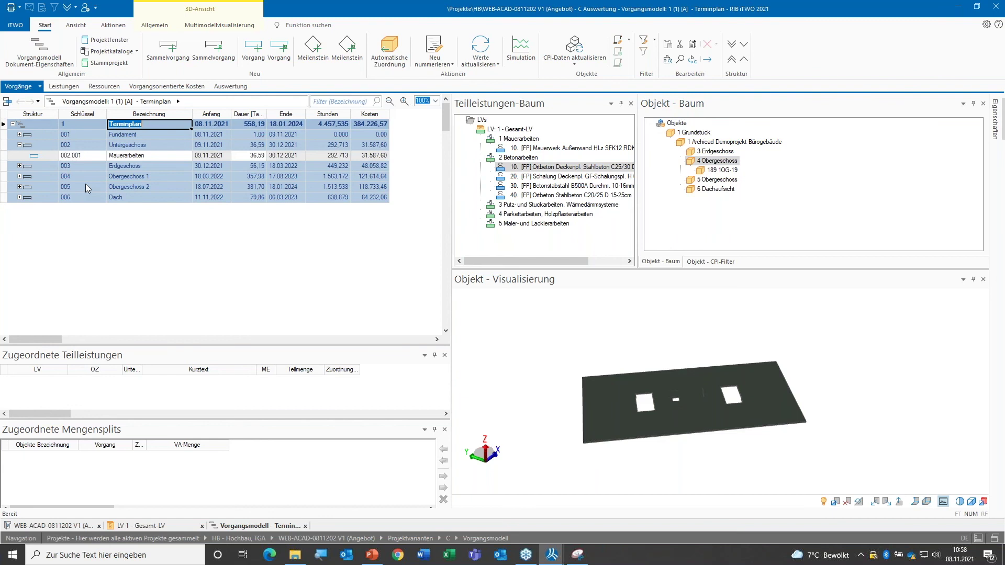
click(155, 157)
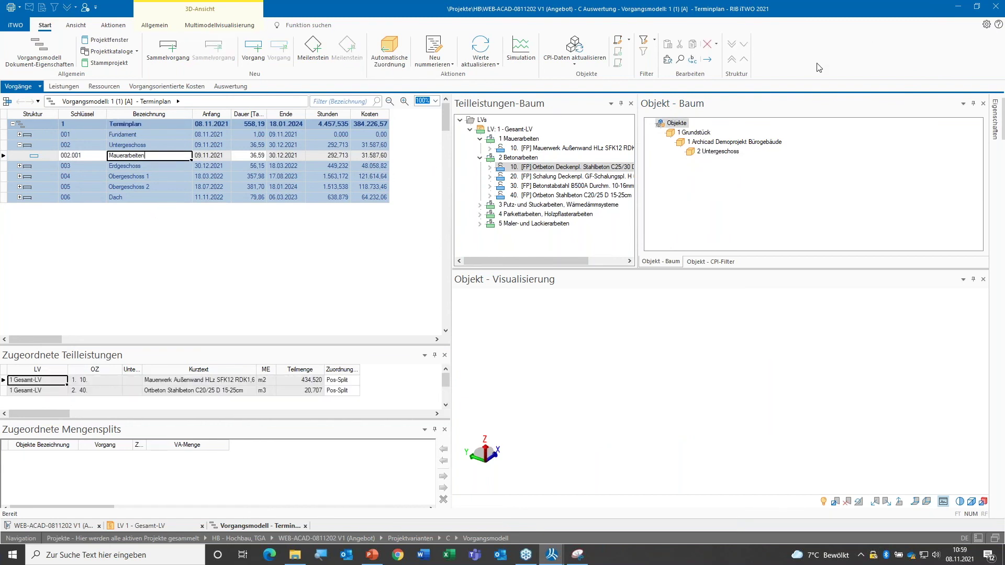
click(959, 10)
click(957, 8)
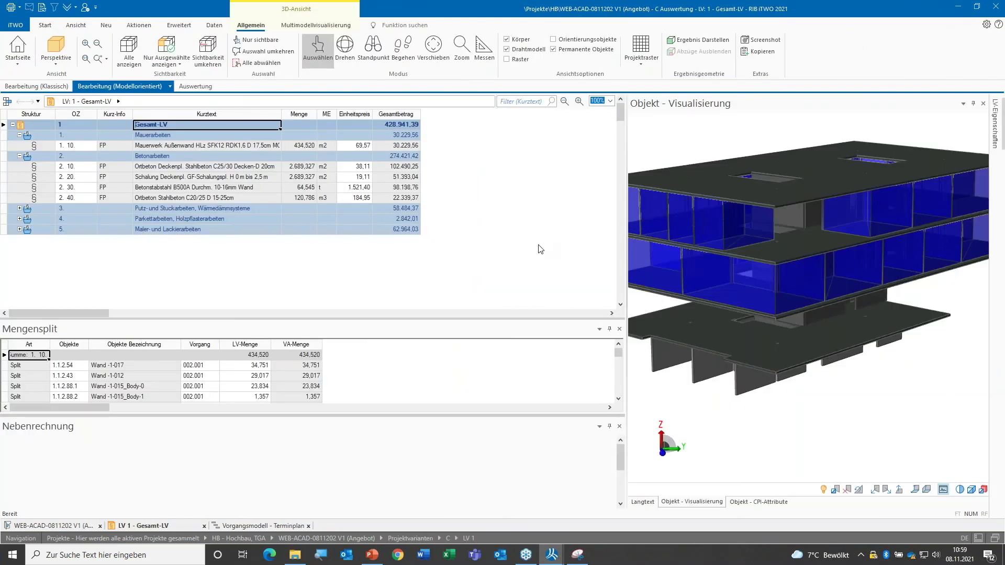